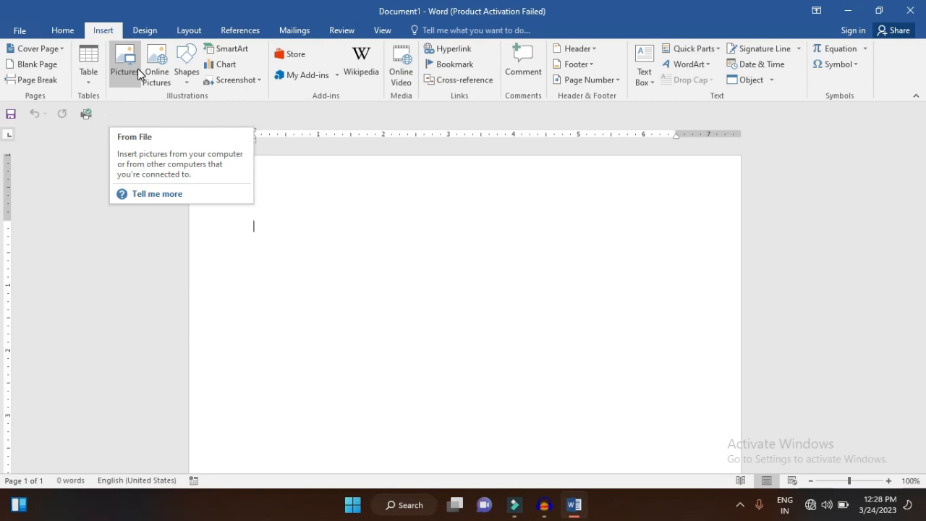
Insert the CONFUSED PERSON picture from the Downloads folder into the blank document
{"action": "left_click", "coordinate": [138, 74]}
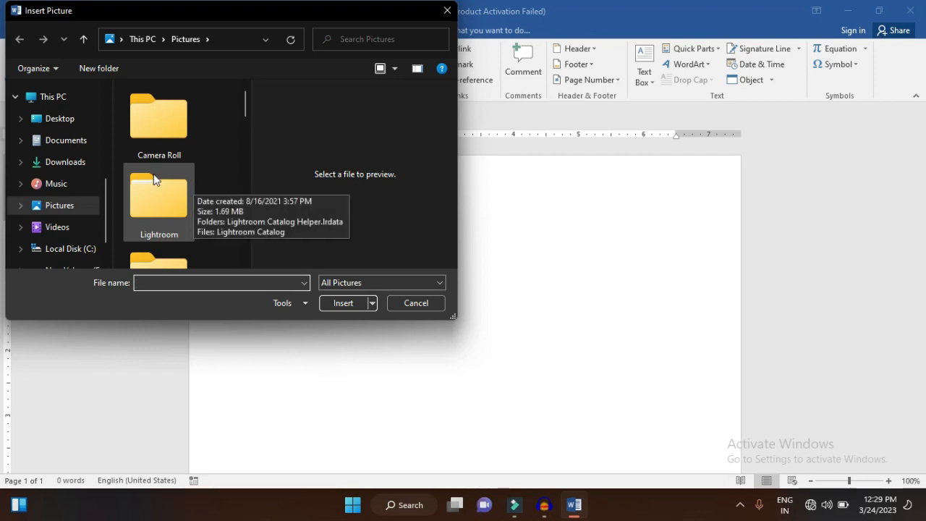
{"action": "left_click", "coordinate": [79, 162]}
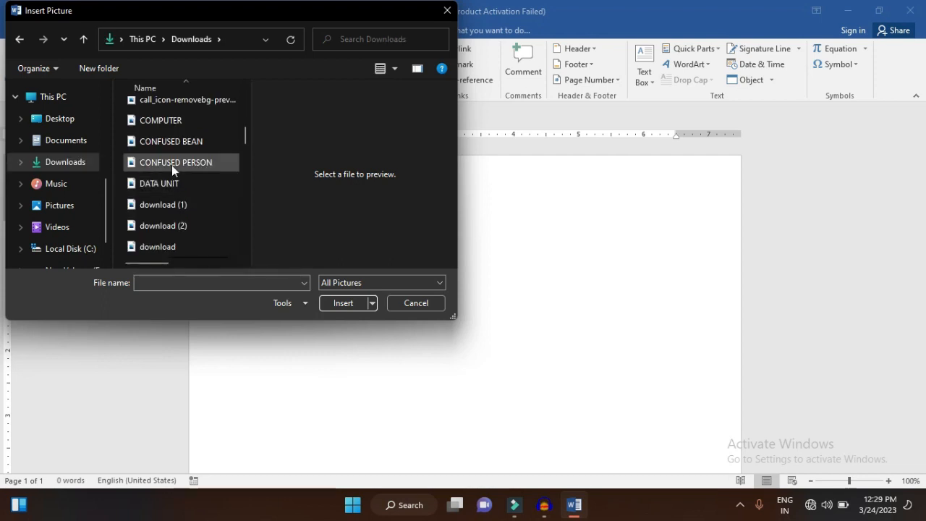
{"action": "left_click", "coordinate": [173, 168]}
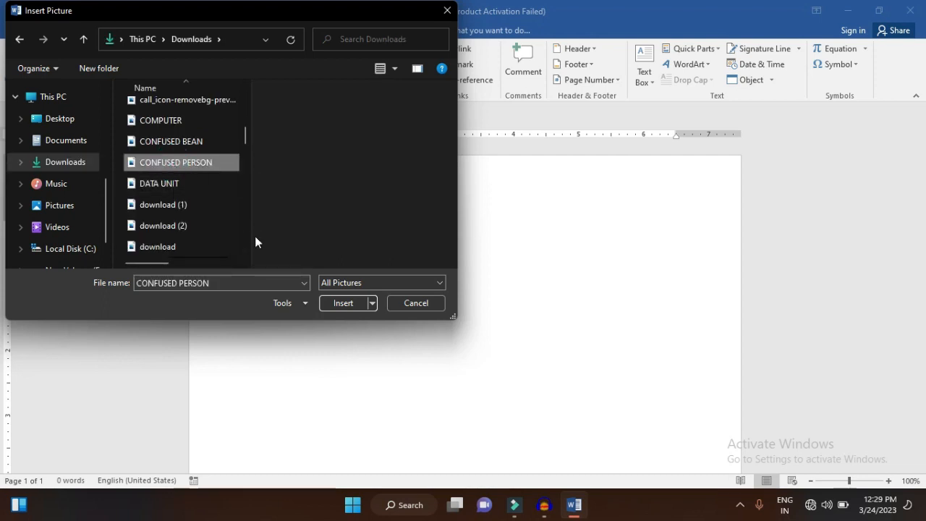
{"action": "left_click", "coordinate": [346, 308]}
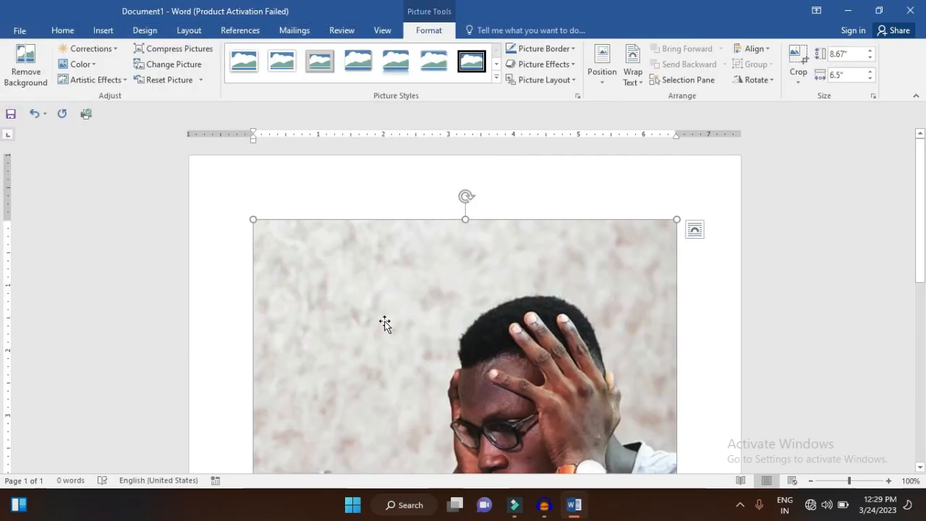
Set the inserted picture's height to 3 inches
{"action": "scroll", "coordinate": [384, 323], "scroll_direction": "down", "scroll_amount": 2}
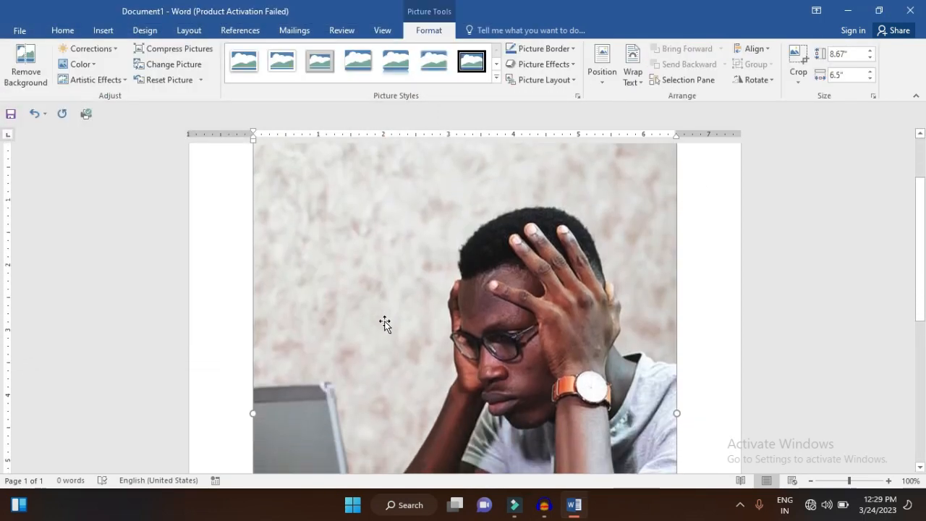
{"action": "scroll", "coordinate": [384, 323], "scroll_direction": "up", "scroll_amount": 2}
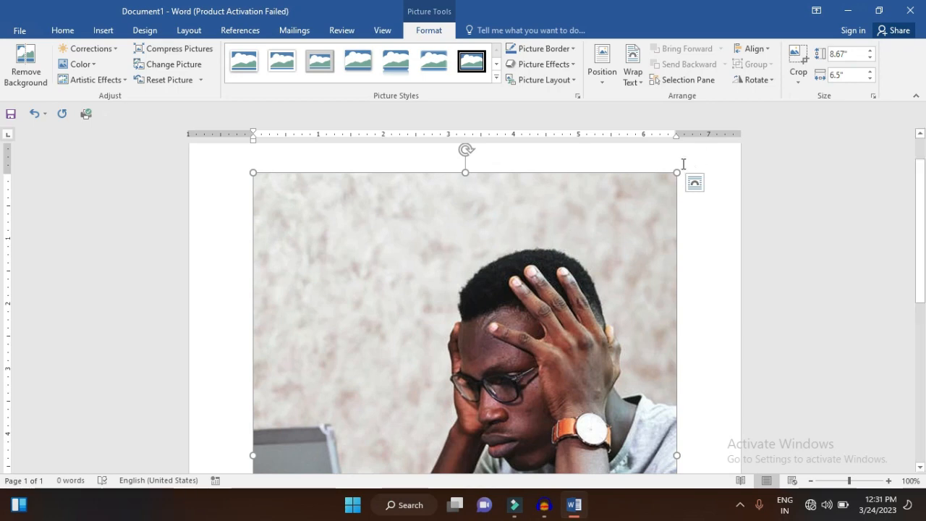
{"action": "left_click", "coordinate": [846, 56]}
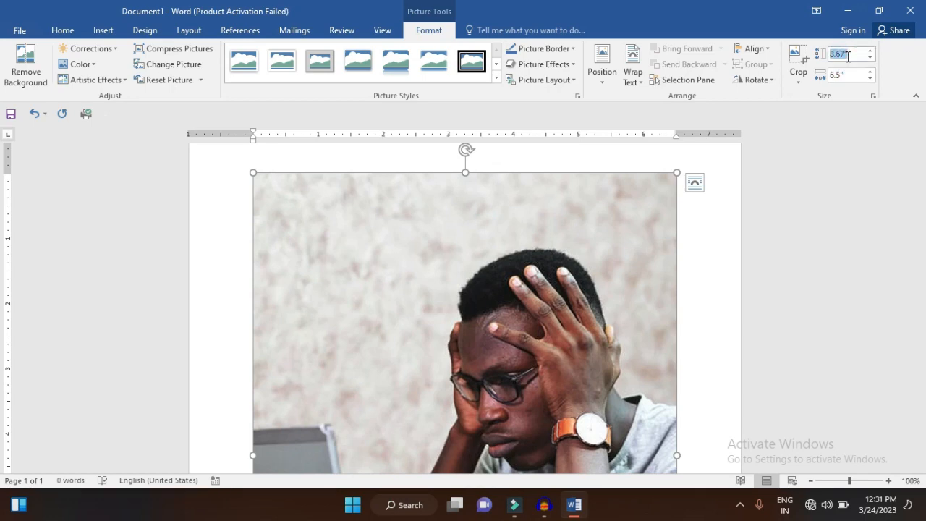
{"action": "key", "text": "BackSpace"}
{"action": "type", "text": "3"}
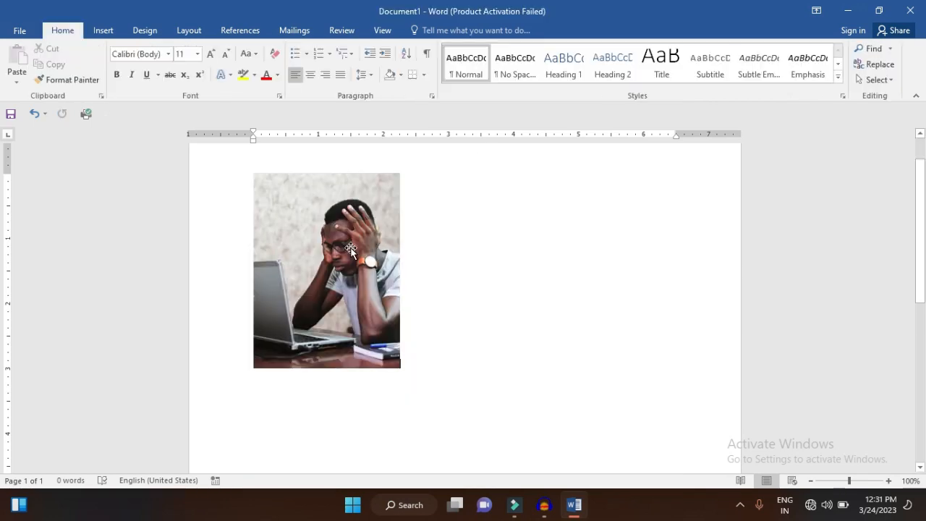
{"action": "left_click", "coordinate": [351, 249]}
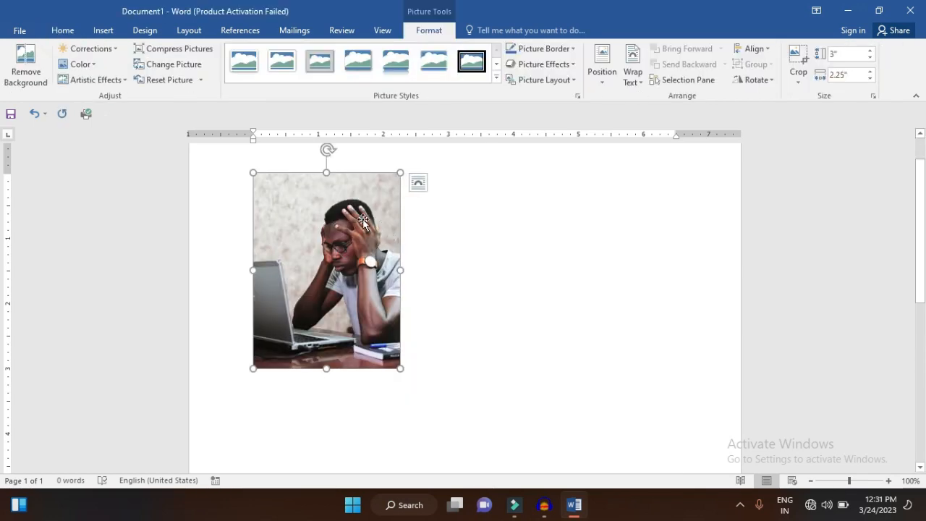
Start removing the picture's background and enlarge the selection frame at two opposite corners to cover nearly the whole picture
{"action": "left_click", "coordinate": [32, 65]}
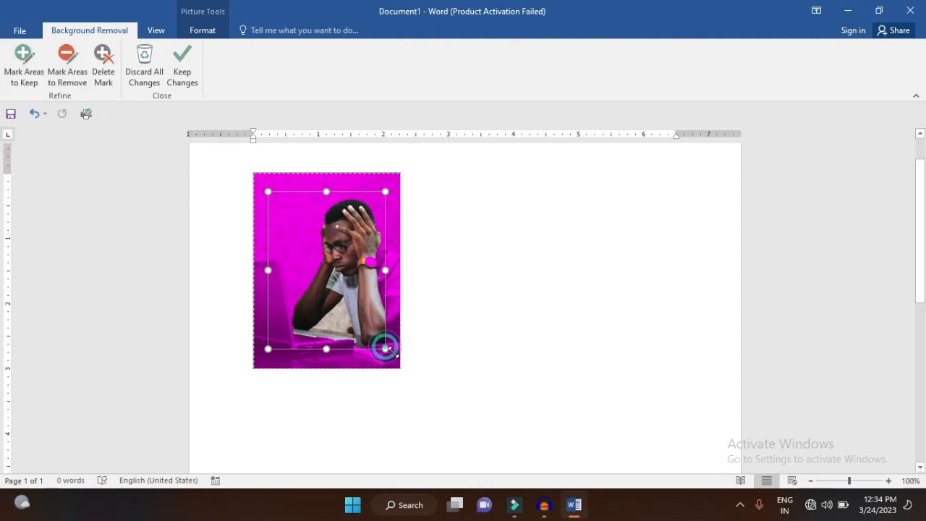
{"action": "left_click_drag", "start_coordinate": [386, 349], "coordinate": [399, 366]}
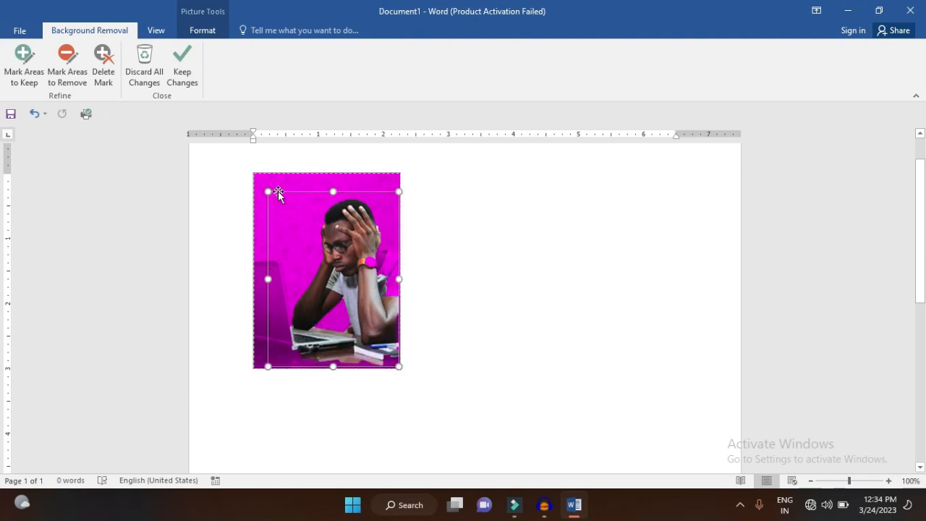
{"action": "left_click_drag", "start_coordinate": [268, 191], "coordinate": [255, 174]}
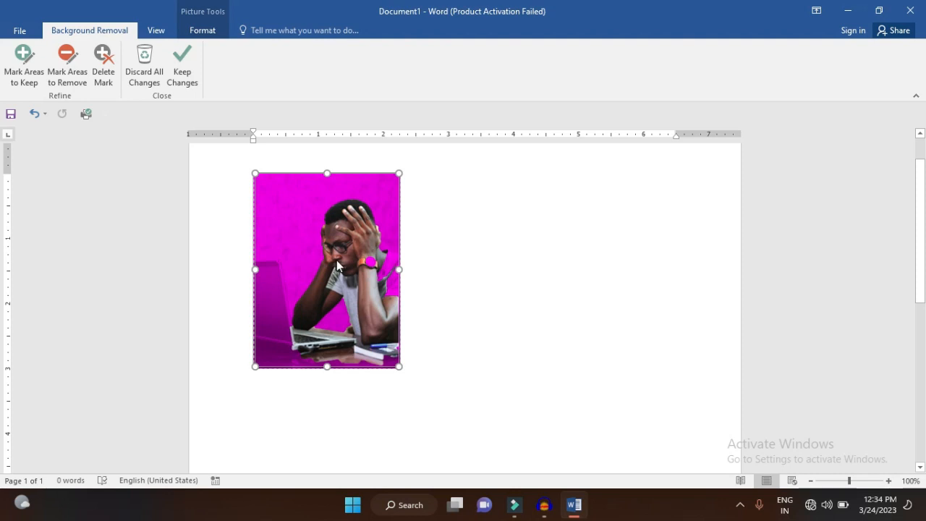
Mark the laptop, desk, wristwatch and shirt shoulder as areas to keep in the background removal
{"action": "left_click", "coordinate": [23, 60]}
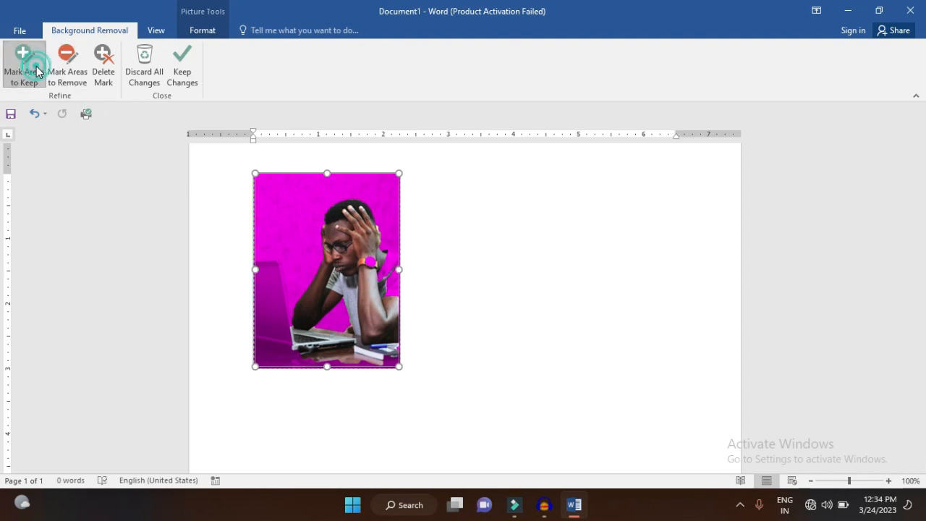
{"action": "left_click", "coordinate": [265, 268]}
{"action": "left_click_drag", "start_coordinate": [280, 288], "coordinate": [279, 288]}
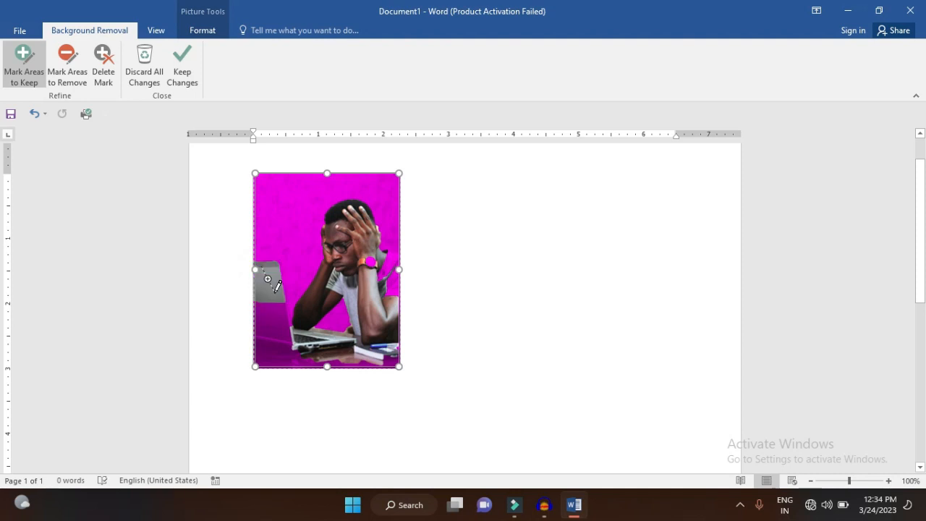
{"action": "left_click_drag", "start_coordinate": [274, 326], "coordinate": [287, 338]}
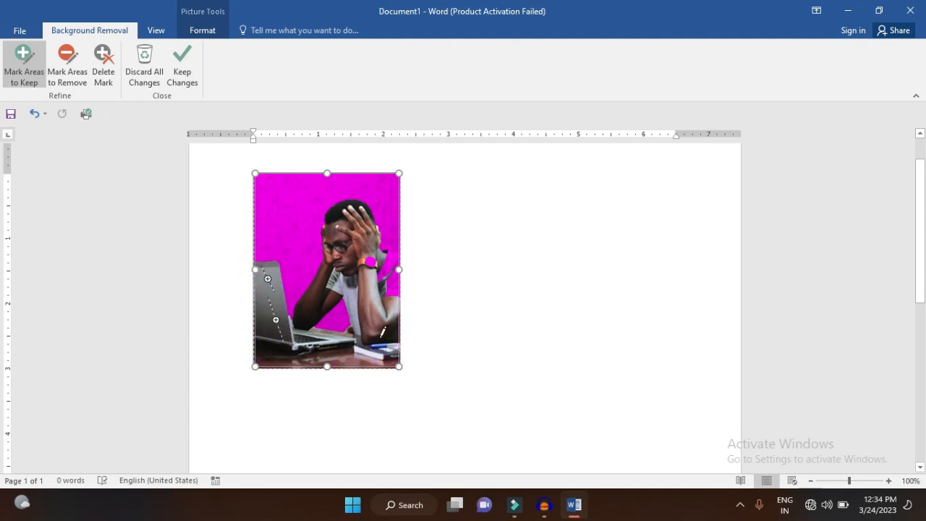
{"action": "left_click_drag", "start_coordinate": [387, 246], "coordinate": [384, 280]}
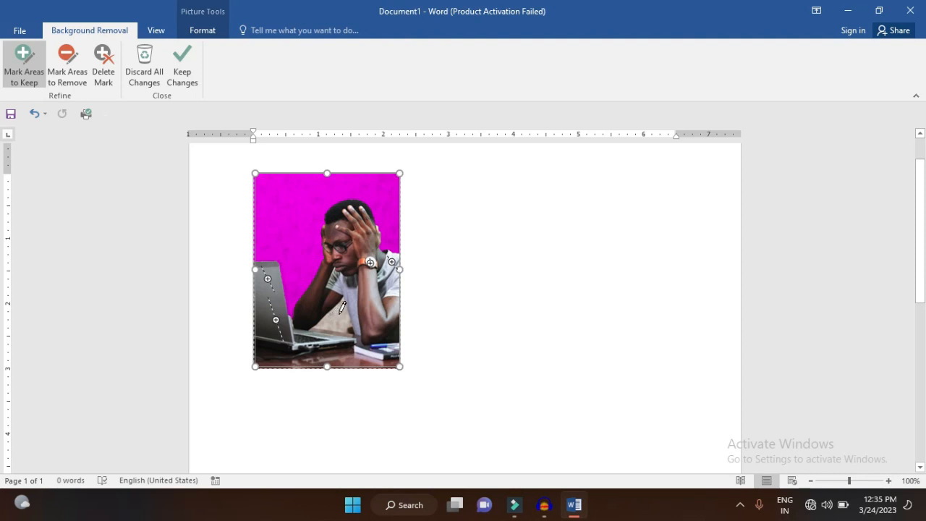
Mark the background between the man's arms for removal, keep the background removal changes and deselect the picture
{"action": "left_click", "coordinate": [74, 67]}
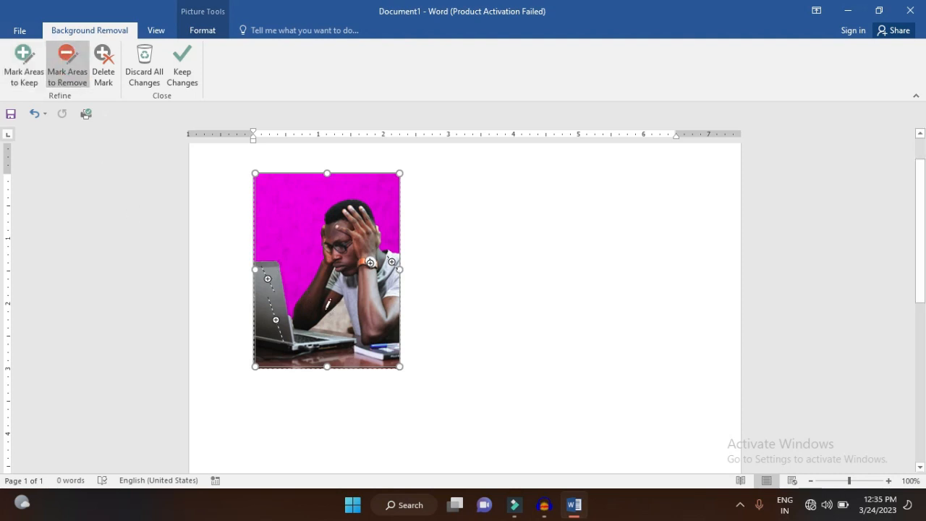
{"action": "left_click", "coordinate": [339, 309]}
{"action": "left_click", "coordinate": [344, 314]}
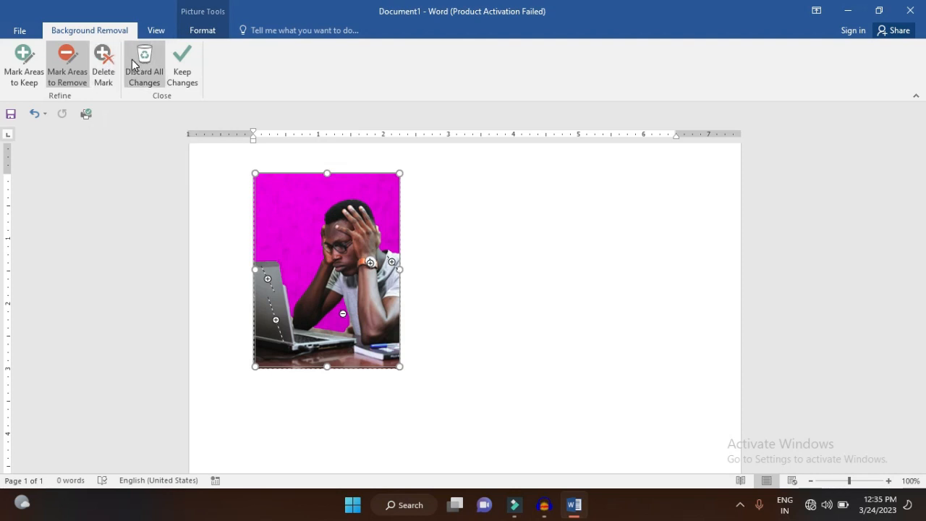
{"action": "left_click", "coordinate": [173, 65]}
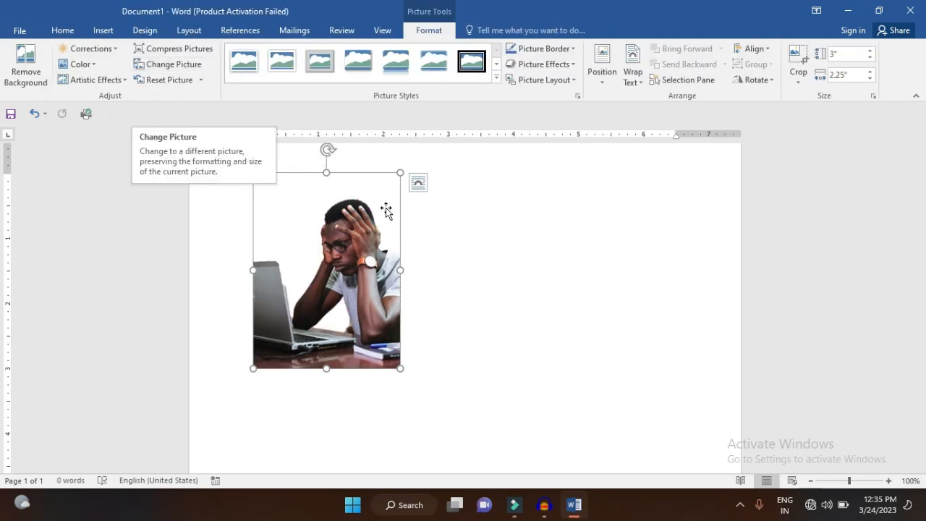
{"action": "left_click", "coordinate": [477, 279]}
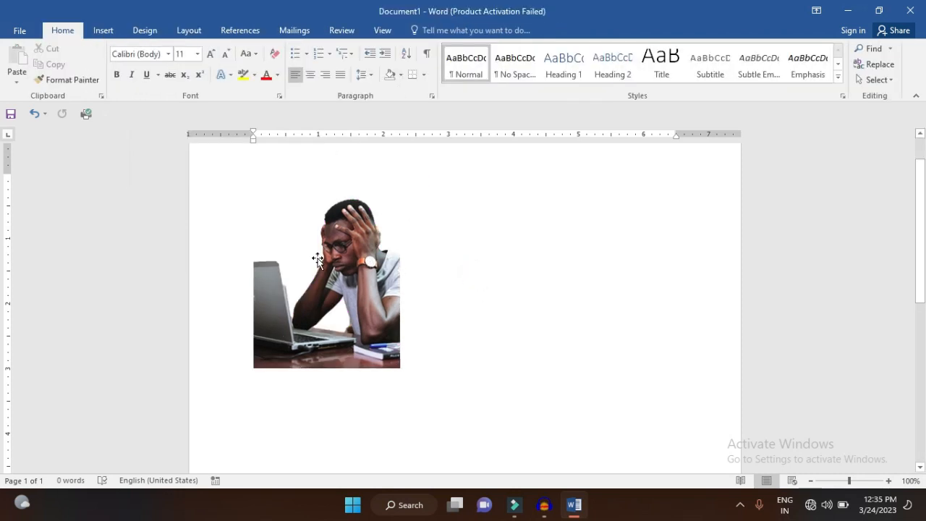
Preview sharpen/soften and brightness/contrast corrections on the picture, including +40% brightness with +40% contrast, without applying any
{"action": "left_click", "coordinate": [351, 255]}
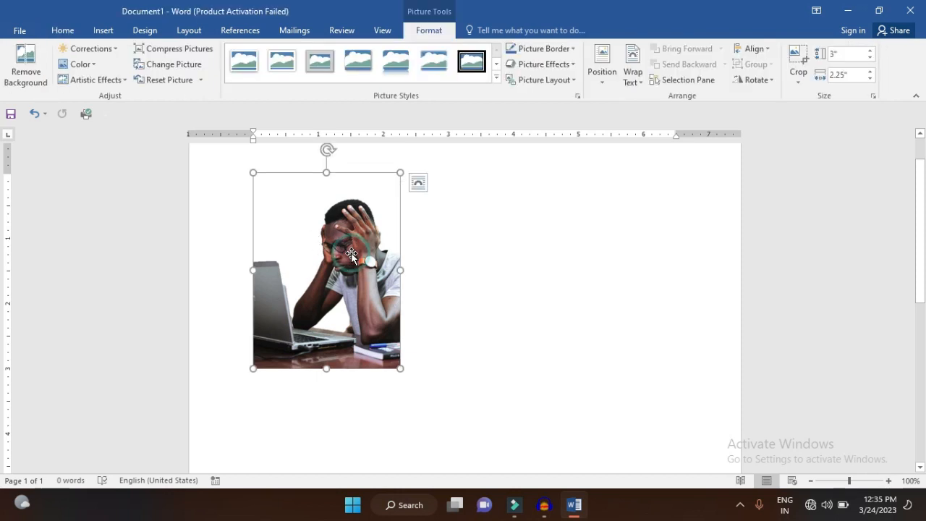
{"action": "left_click", "coordinate": [112, 49]}
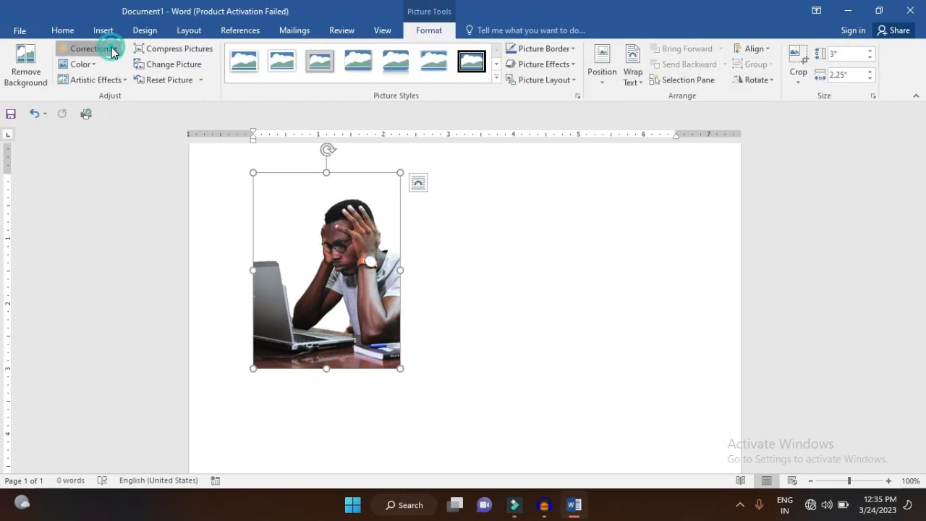
{"action": "left_click", "coordinate": [116, 50]}
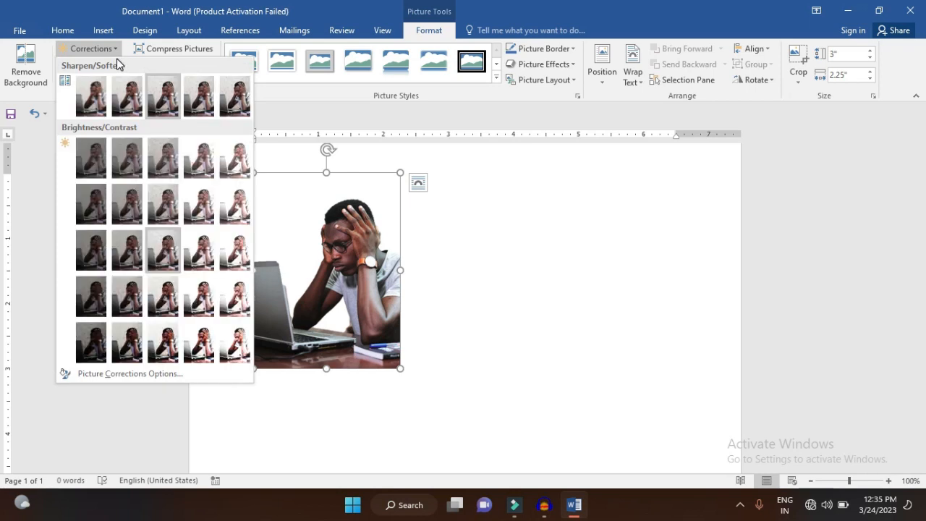
{"action": "left_click", "coordinate": [121, 88]}
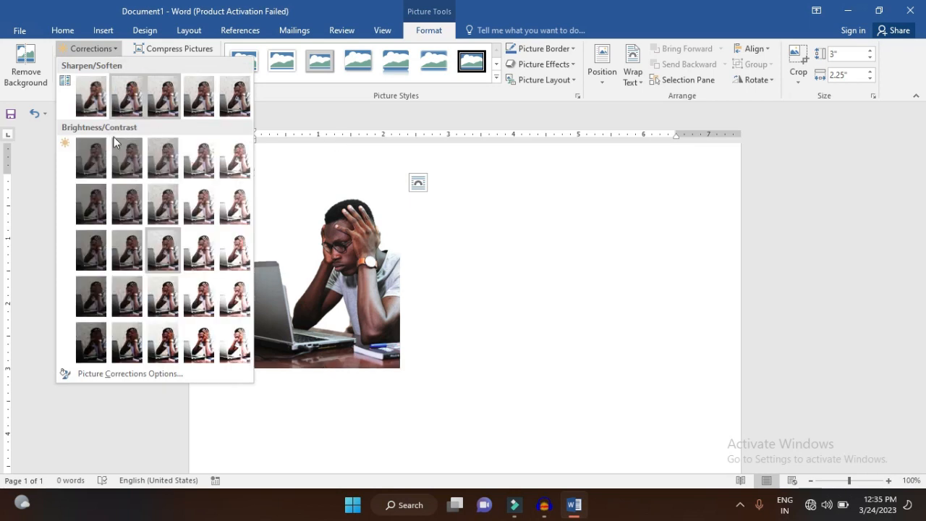
{"action": "left_click", "coordinate": [97, 176]}
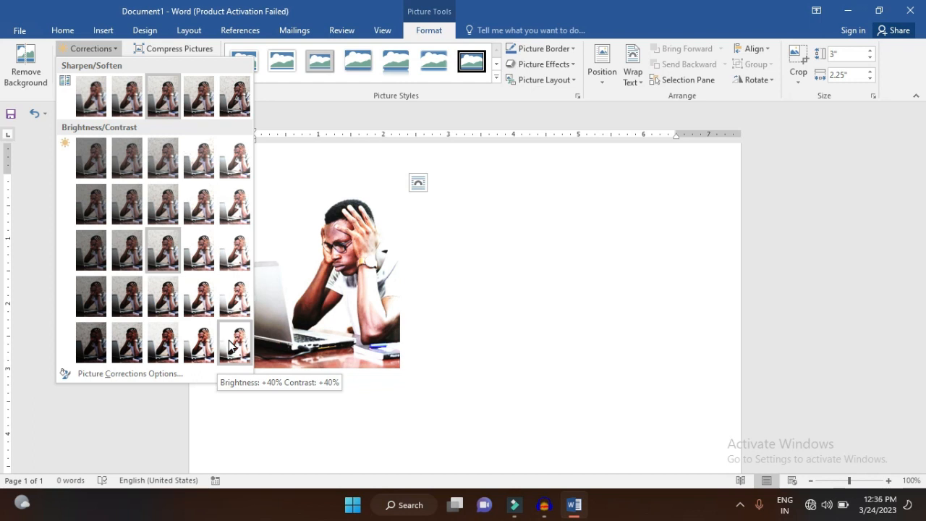
{"action": "left_click", "coordinate": [448, 285]}
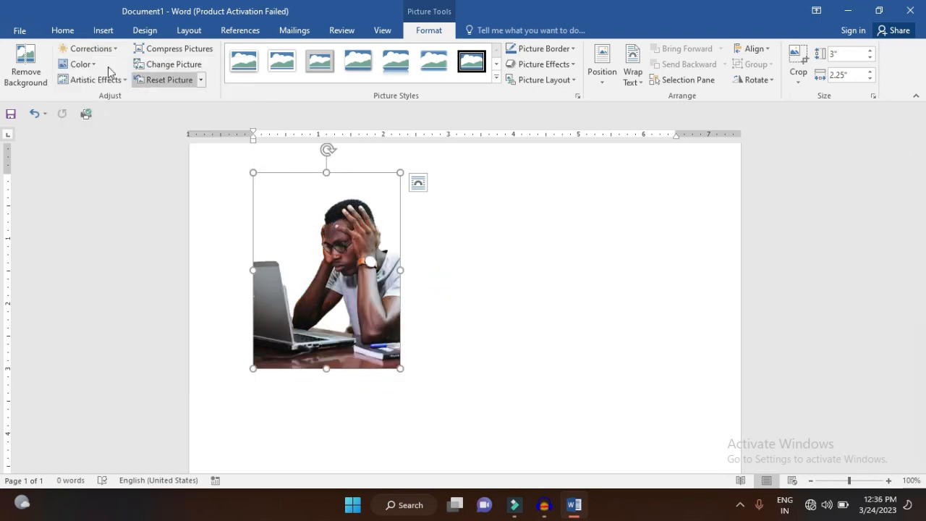
Preview the Blue, Accent color 5 Light recolor and the Glass artistic effect on the picture without applying them
{"action": "left_click", "coordinate": [79, 64]}
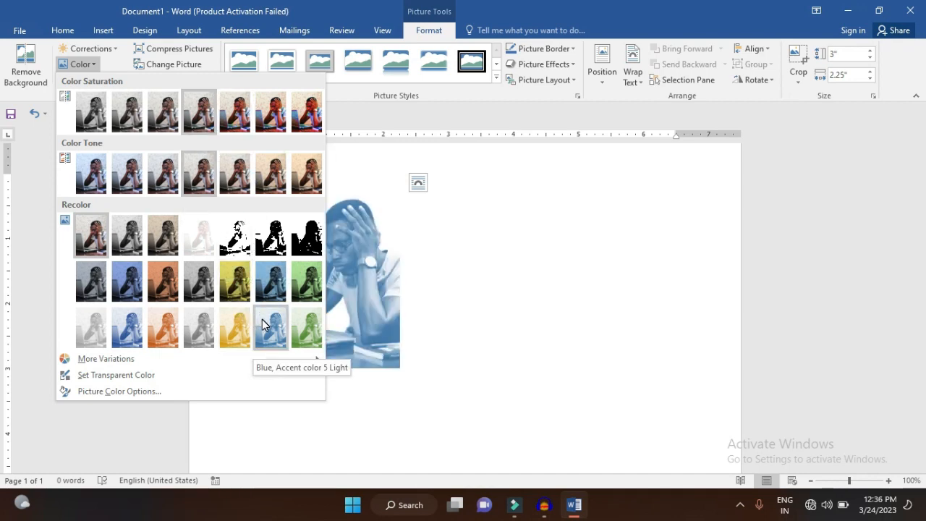
{"action": "left_click", "coordinate": [92, 79]}
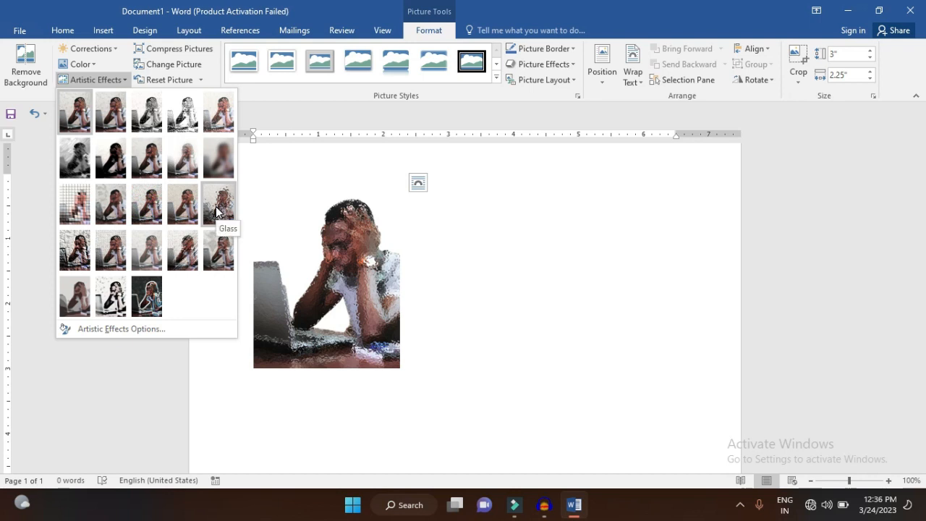
{"action": "left_click", "coordinate": [204, 52]}
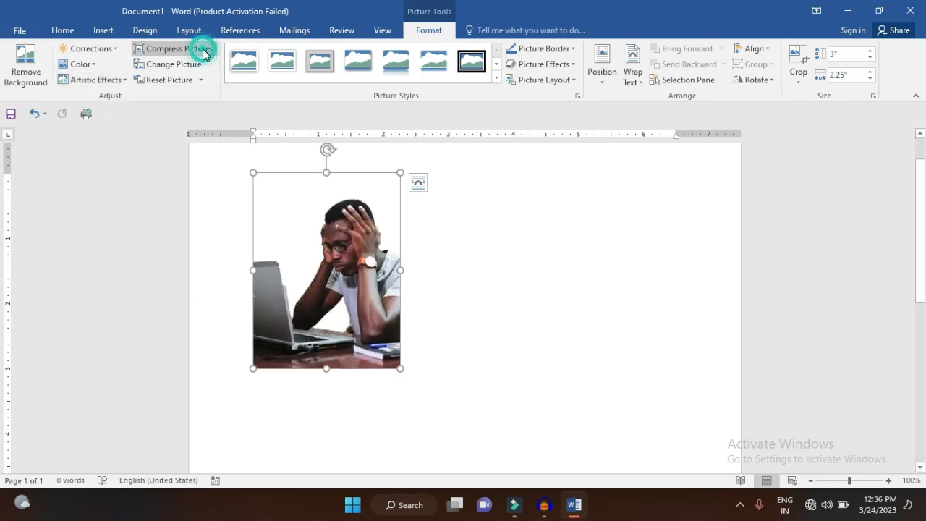
Compress only this picture using the document resolution, deleting its cropped areas
{"action": "left_click", "coordinate": [204, 52]}
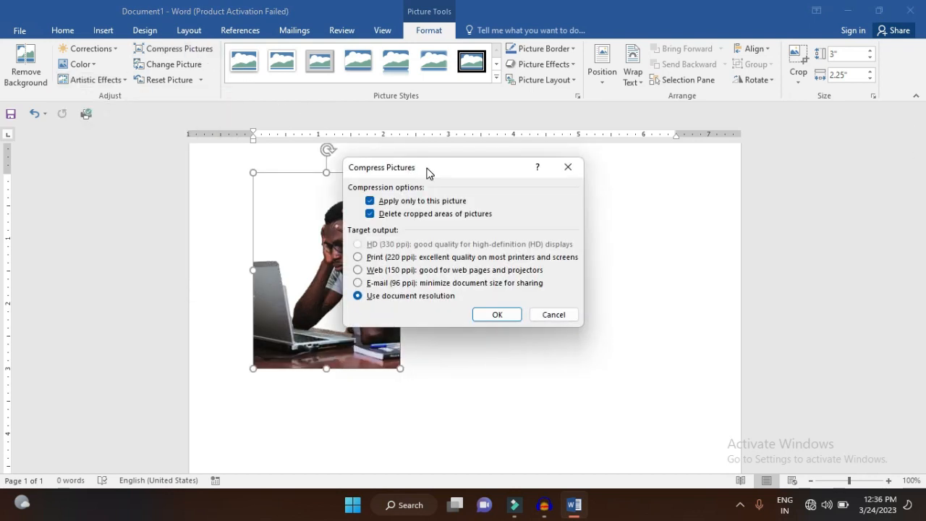
{"action": "left_click_drag", "start_coordinate": [425, 170], "coordinate": [528, 173]}
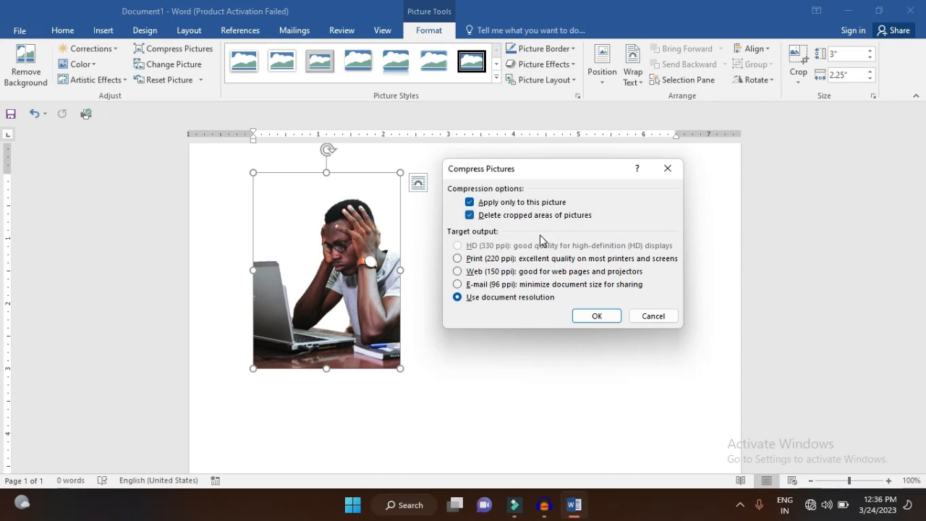
{"action": "left_click", "coordinate": [593, 323]}
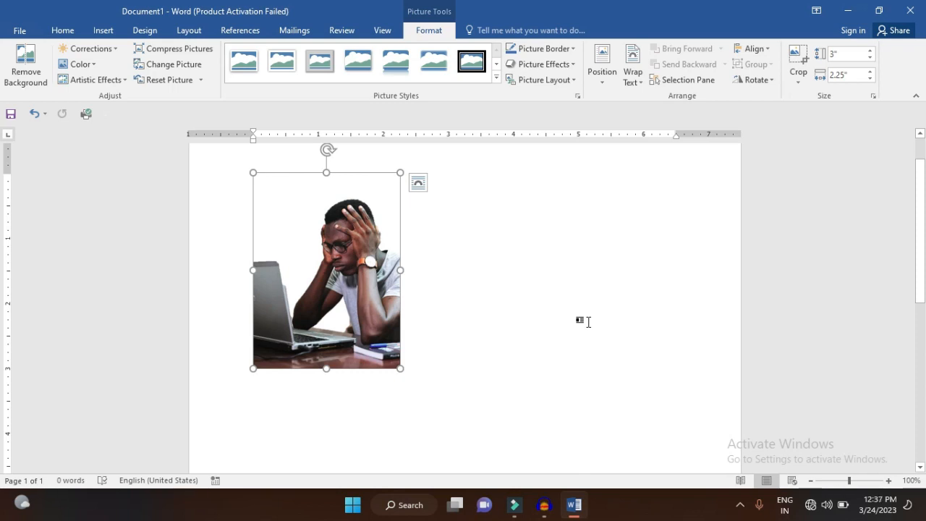
Try resetting the picture's formatting while keeping its current size
{"action": "left_click", "coordinate": [199, 80]}
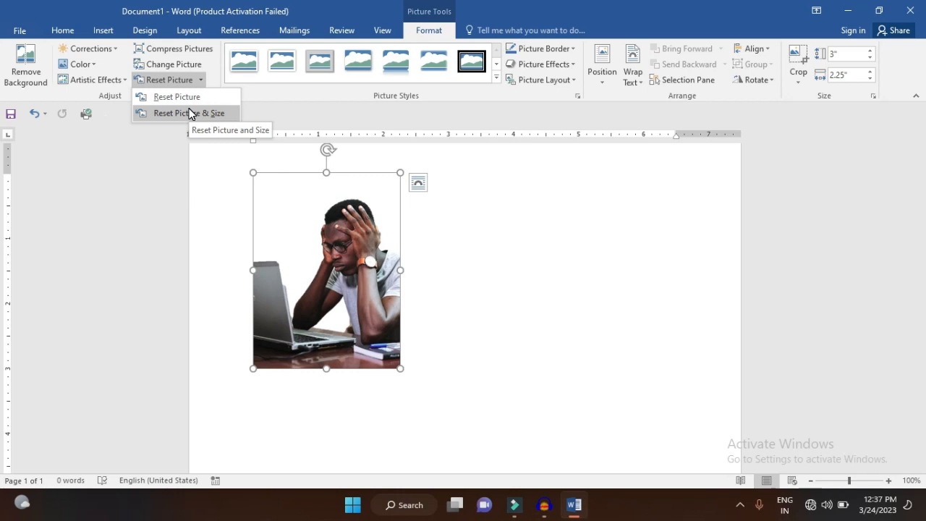
{"action": "left_click", "coordinate": [185, 100]}
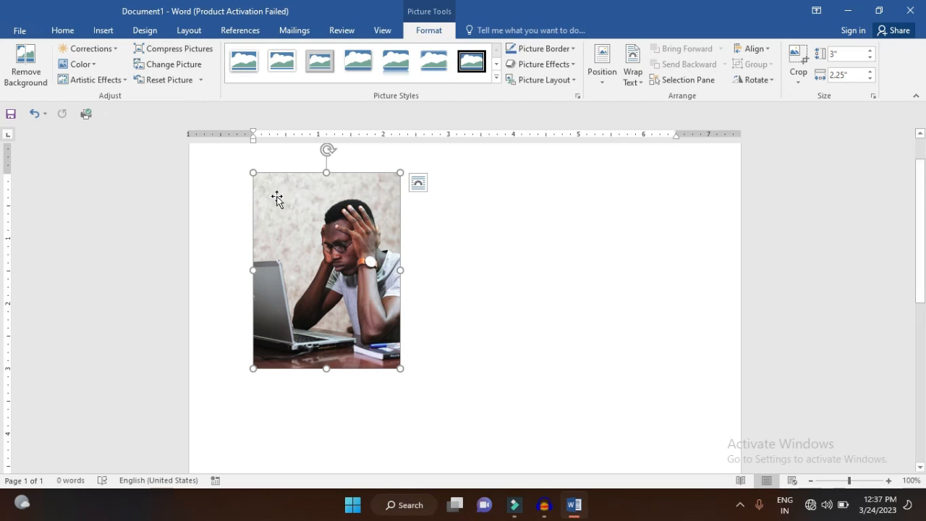
{"action": "left_click_drag", "start_coordinate": [276, 205], "coordinate": [277, 206]}
Reset both the formatting and the size of the picture
{"action": "left_click", "coordinate": [202, 81]}
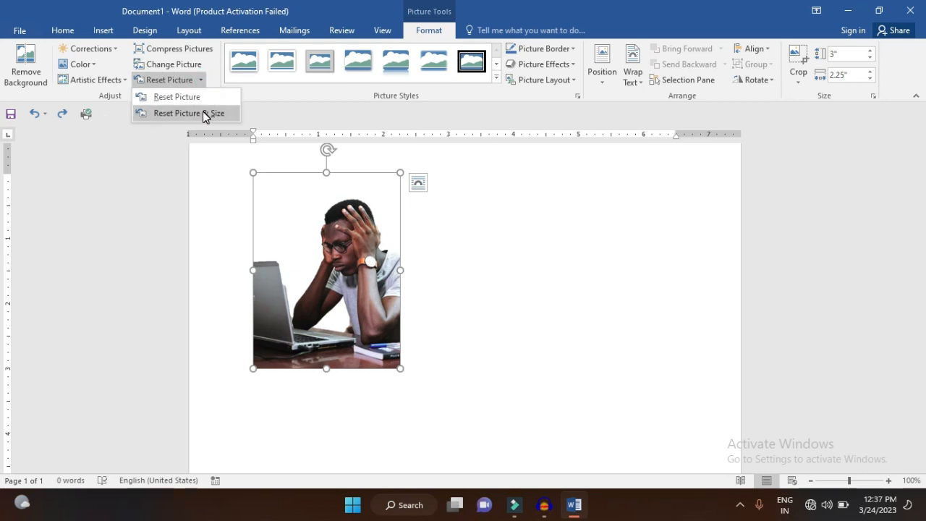
{"action": "left_click", "coordinate": [204, 115]}
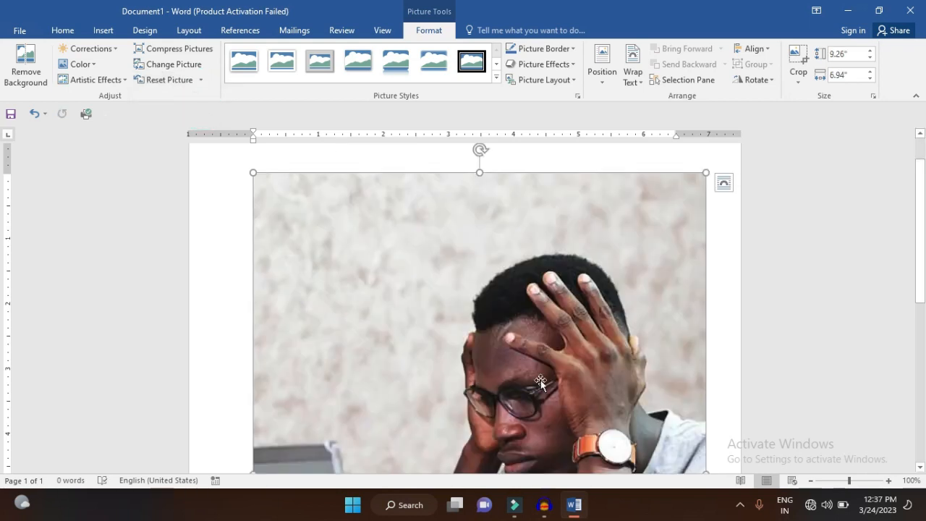
Undo the last picture reset and enlarge the photo to about 4.32 by 3.24 inches
{"action": "left_click", "coordinate": [813, 480]}
{"action": "left_click", "coordinate": [811, 480]}
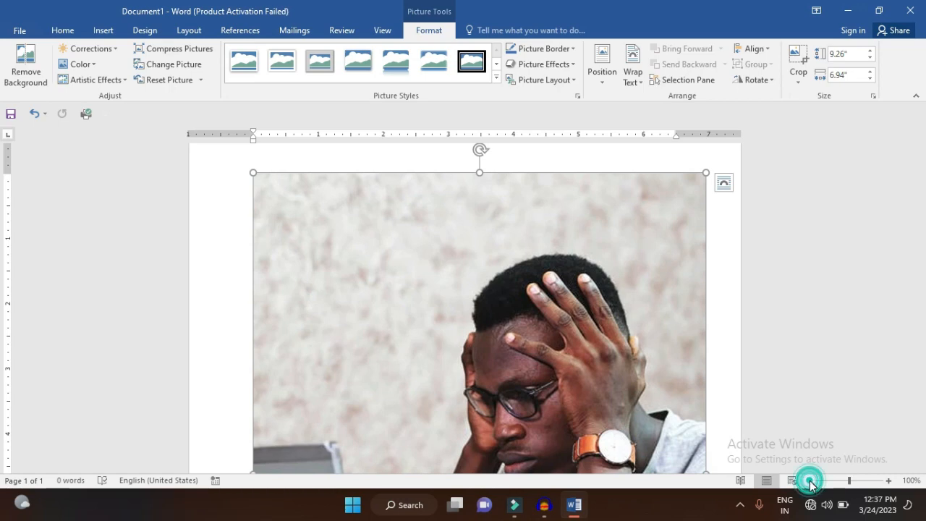
{"action": "left_click", "coordinate": [811, 481]}
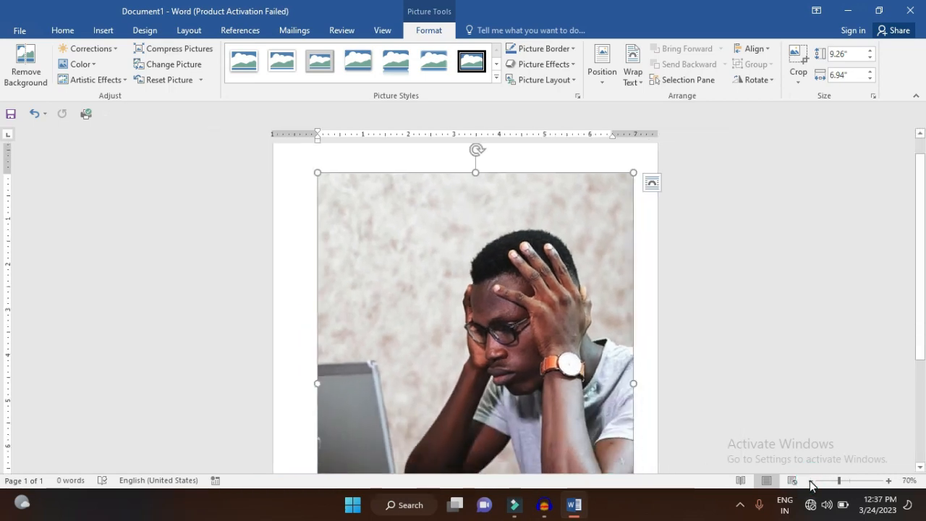
{"action": "key", "text": "ctrl+z"}
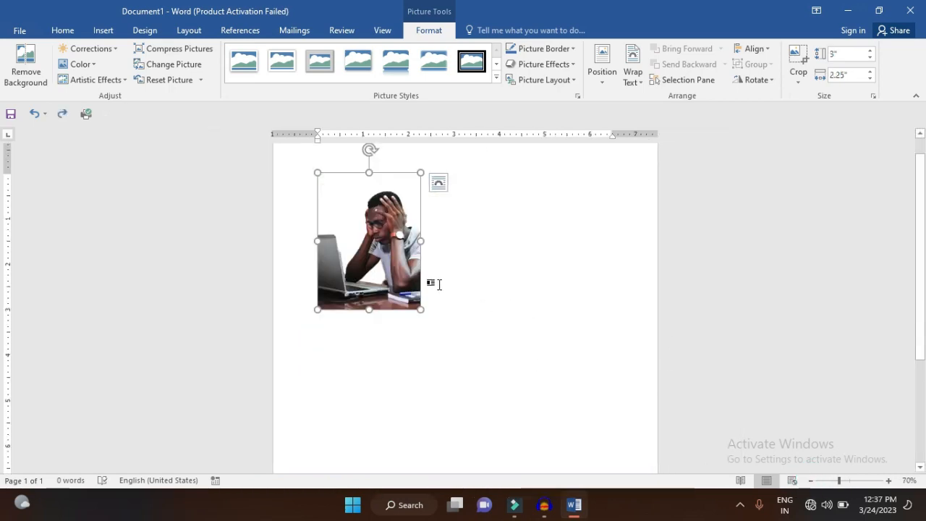
{"action": "left_click_drag", "start_coordinate": [421, 309], "coordinate": [466, 369]}
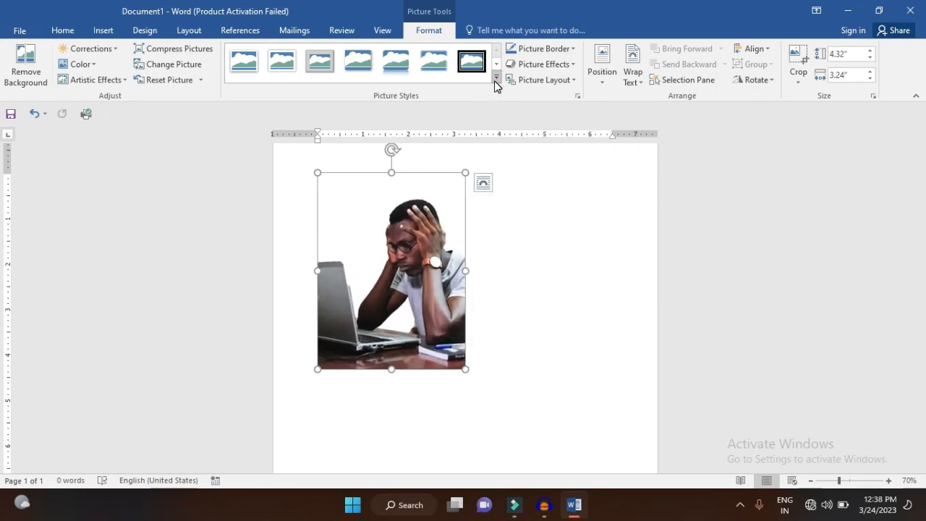
Browse the picture styles and preview border weights and dash styles on the photo without applying them
{"action": "left_click", "coordinate": [496, 78]}
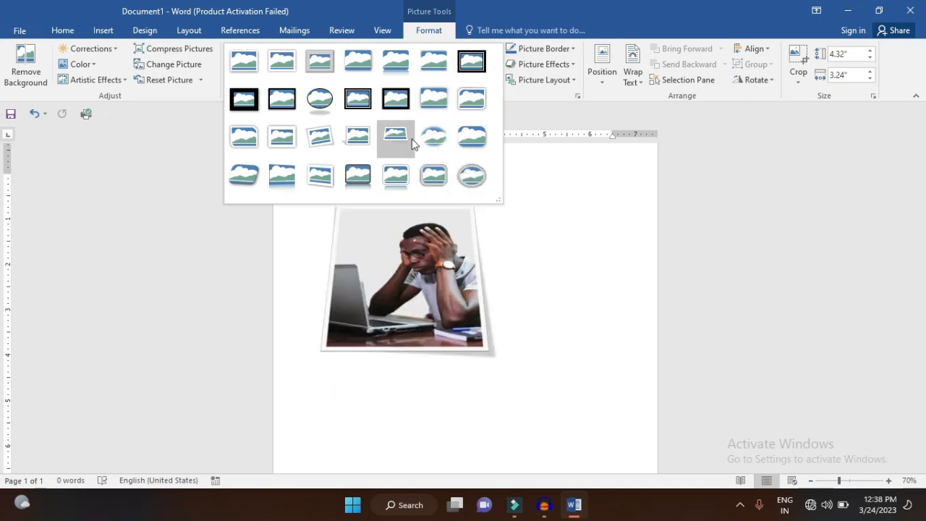
{"action": "left_click", "coordinate": [575, 49]}
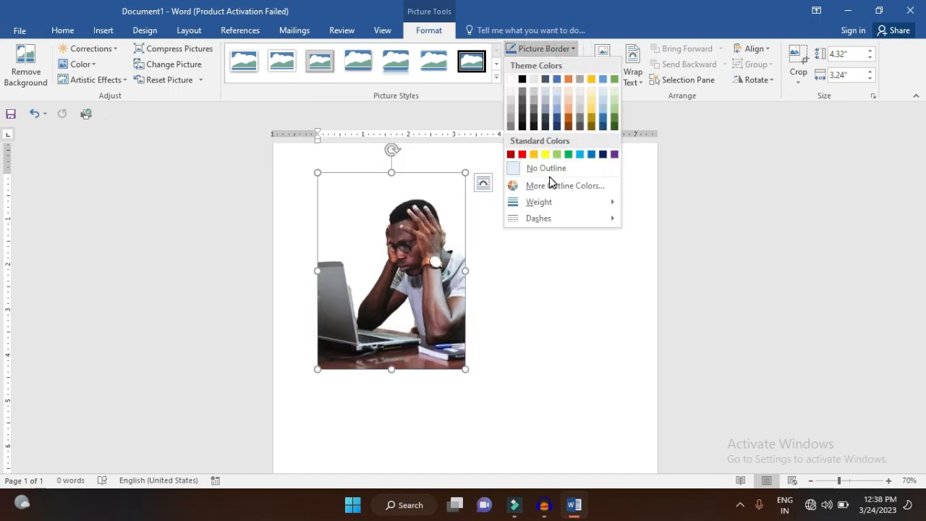
{"action": "mouse_move", "coordinate": [550, 201]}
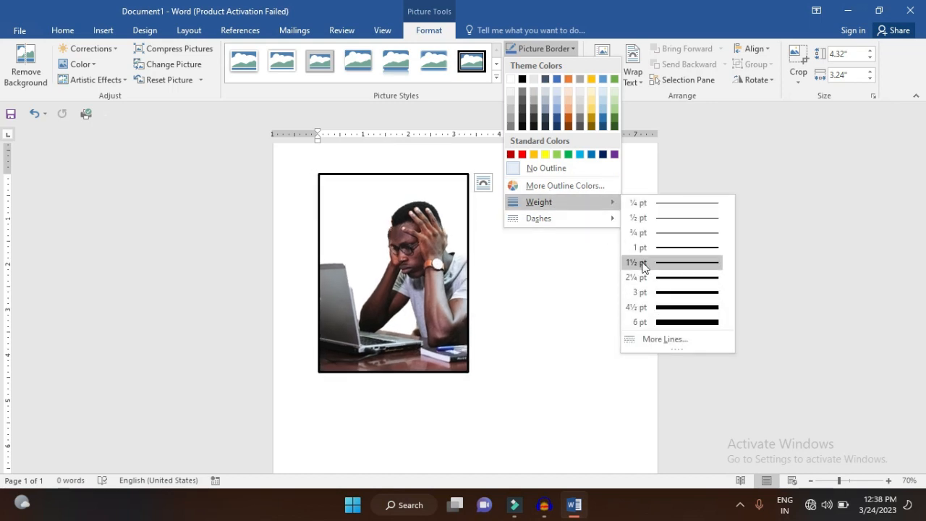
{"action": "mouse_move", "coordinate": [613, 218]}
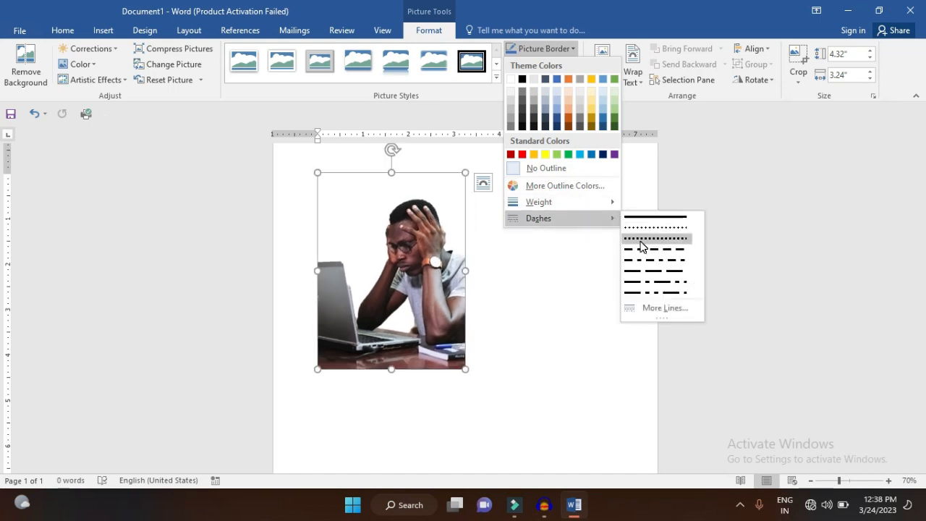
Give the picture a gradient line with a gold linear preset at 270° and move its middle stop to 34%
{"action": "left_click", "coordinate": [650, 308]}
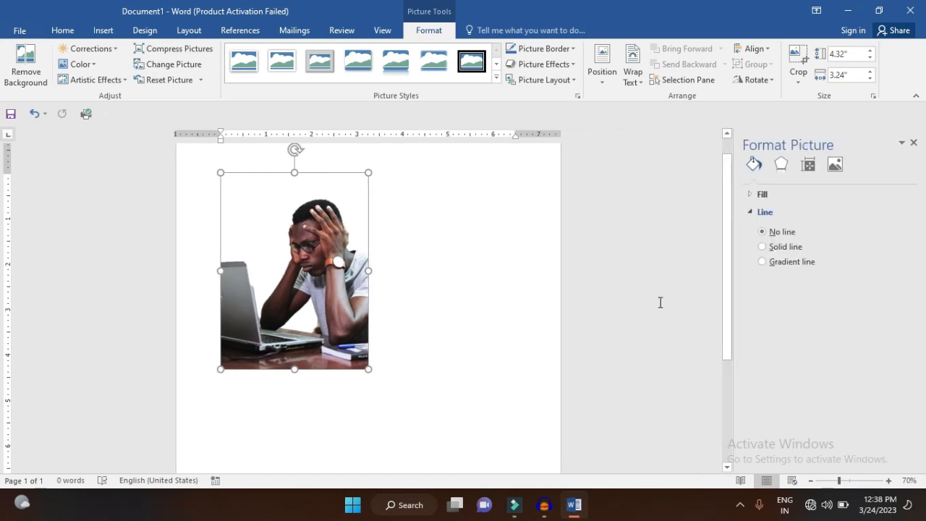
{"action": "left_click", "coordinate": [786, 248]}
{"action": "left_click", "coordinate": [781, 263]}
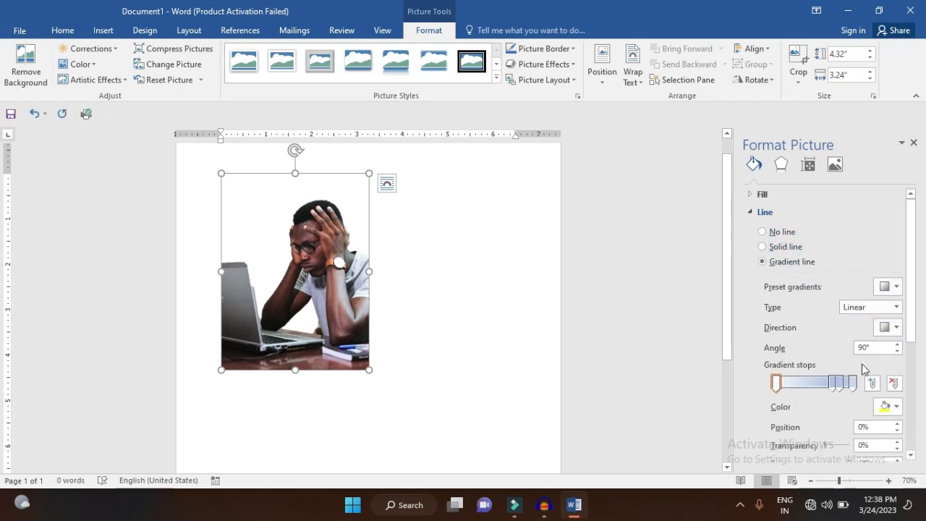
{"action": "left_click", "coordinate": [892, 285]}
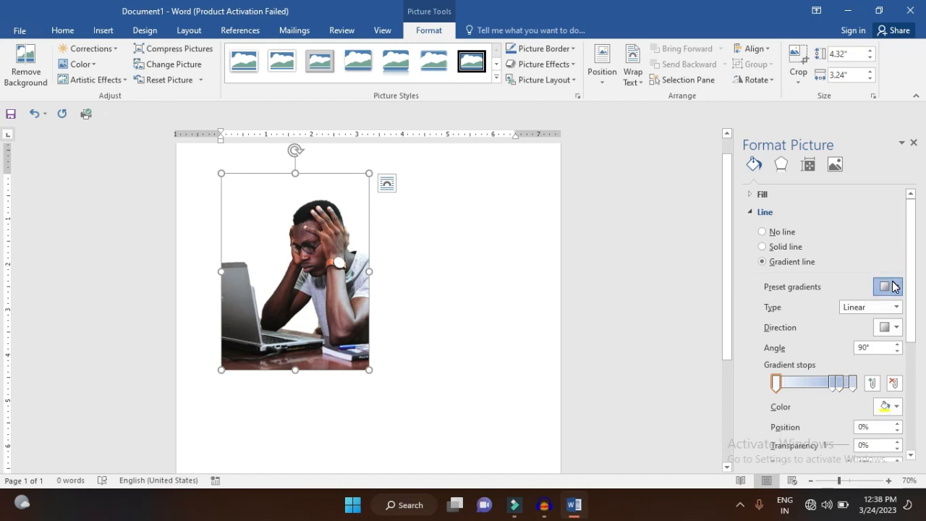
{"action": "left_click", "coordinate": [847, 370]}
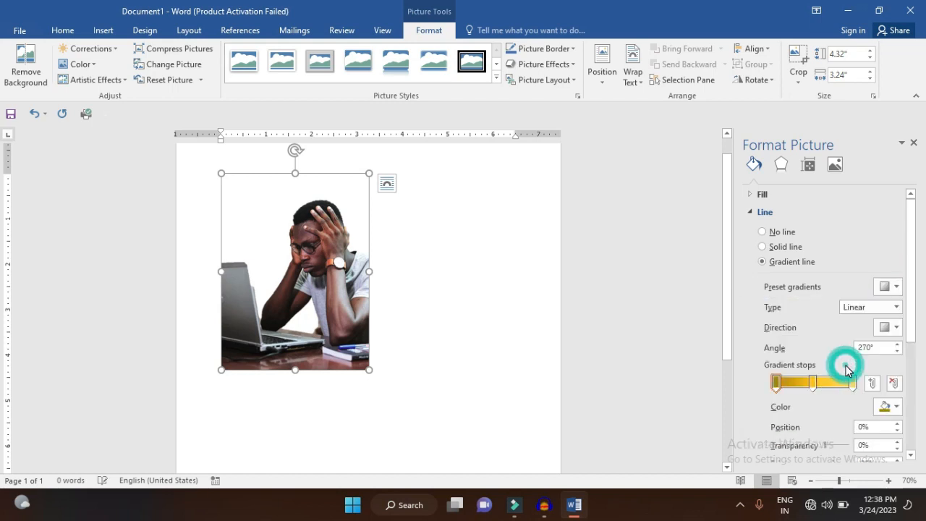
{"action": "left_click_drag", "start_coordinate": [816, 385], "coordinate": [804, 385]}
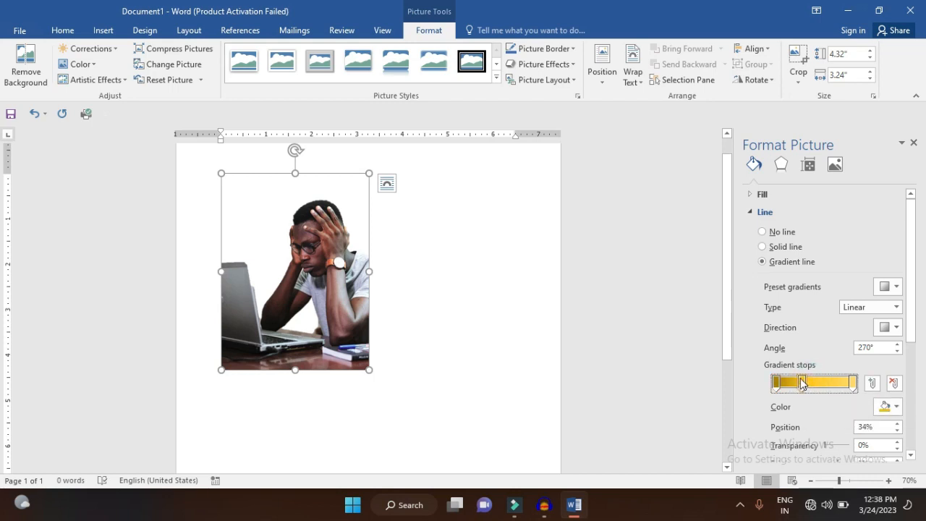
{"action": "left_click", "coordinate": [913, 144]}
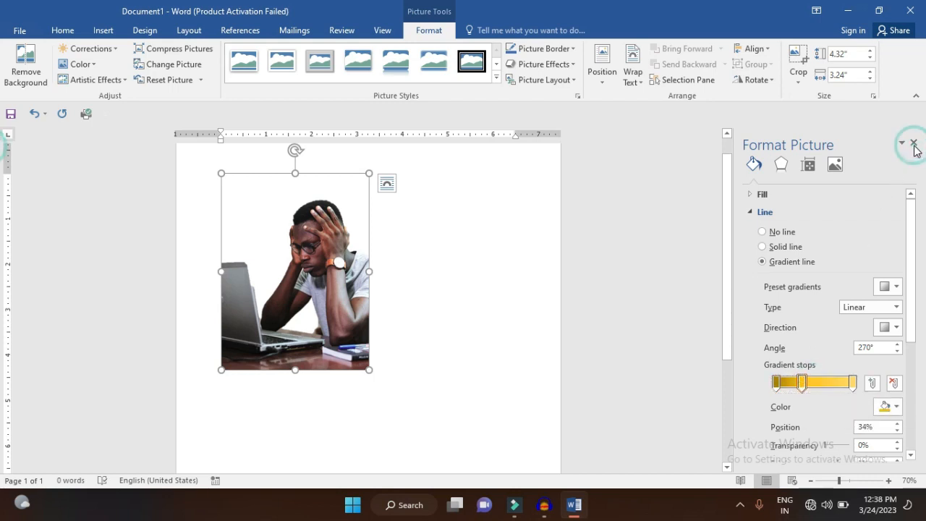
Try converting the photo into a picture layout with a text title bar above it, and undo the conversion
{"action": "left_click", "coordinate": [572, 81]}
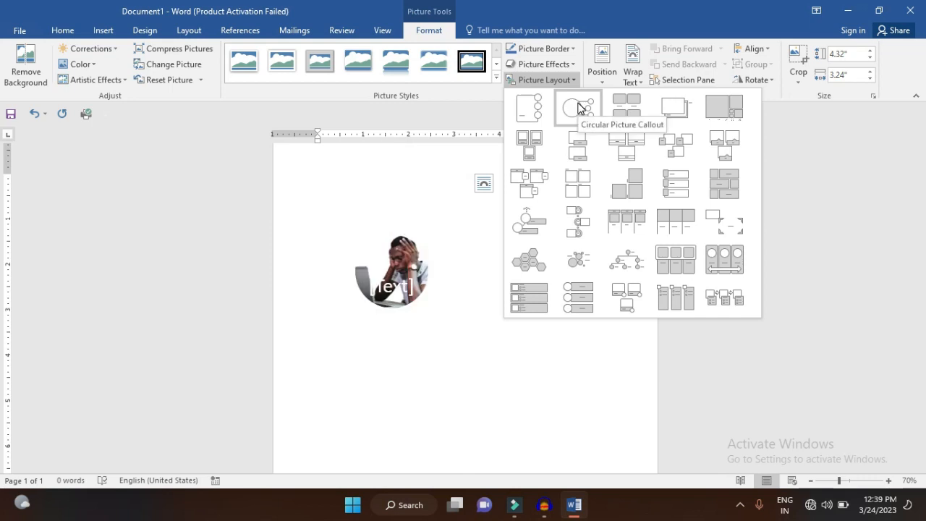
{"action": "left_click", "coordinate": [530, 184]}
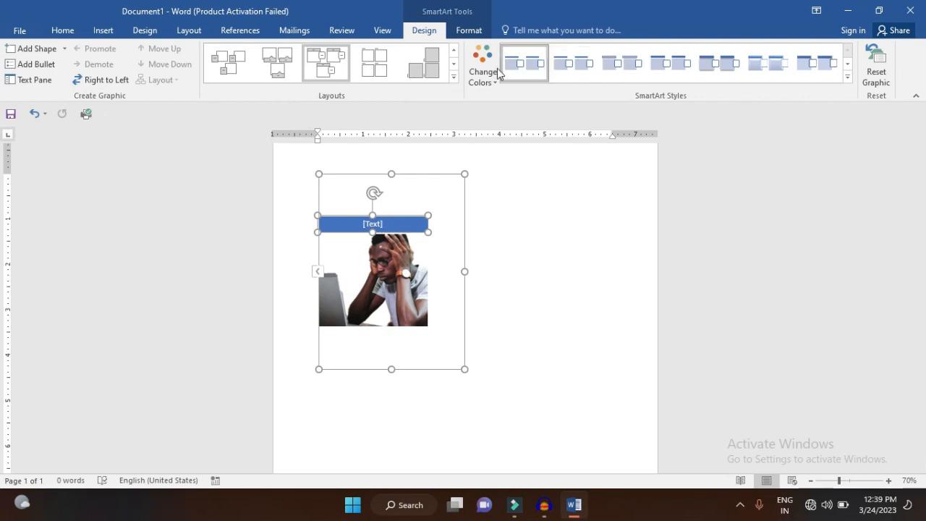
{"action": "left_click", "coordinate": [335, 67]}
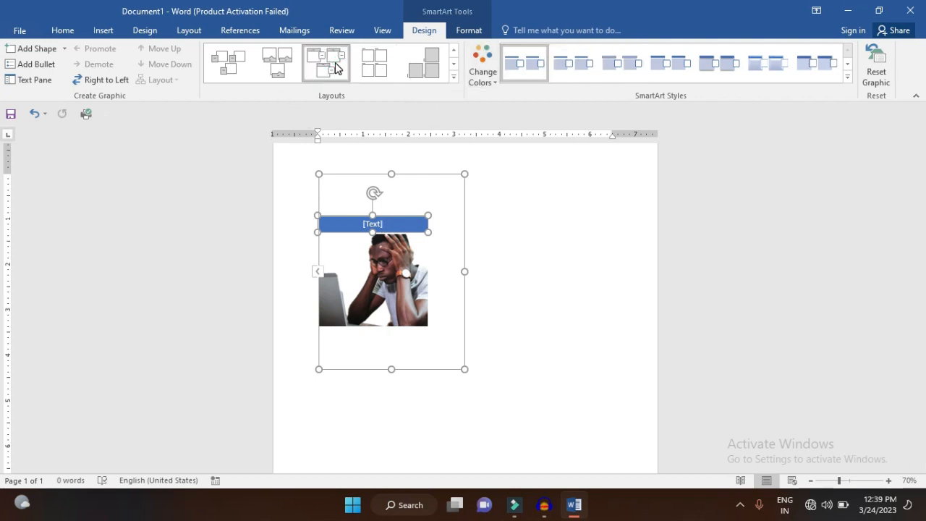
{"action": "key", "text": "ctrl+z"}
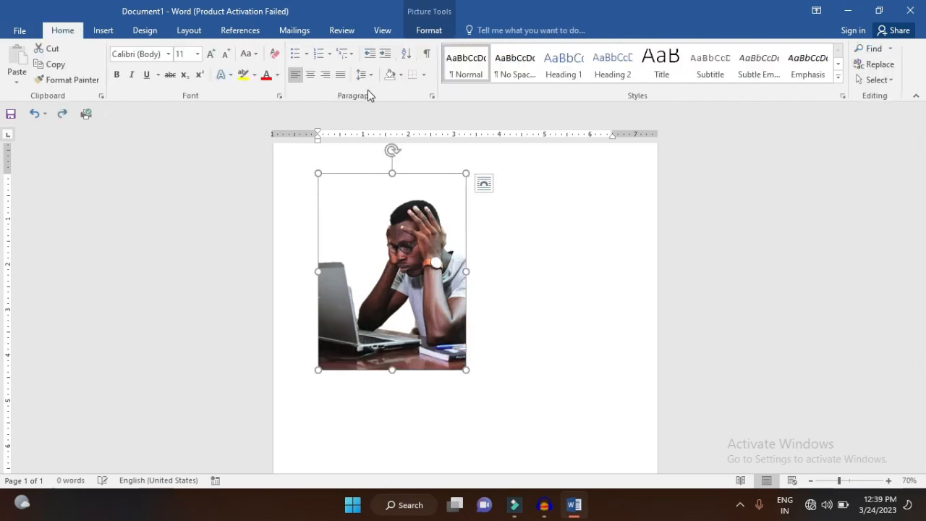
Preview the page positions with text wrapping for the picture and look through the text wrapping options
{"action": "left_click", "coordinate": [420, 35]}
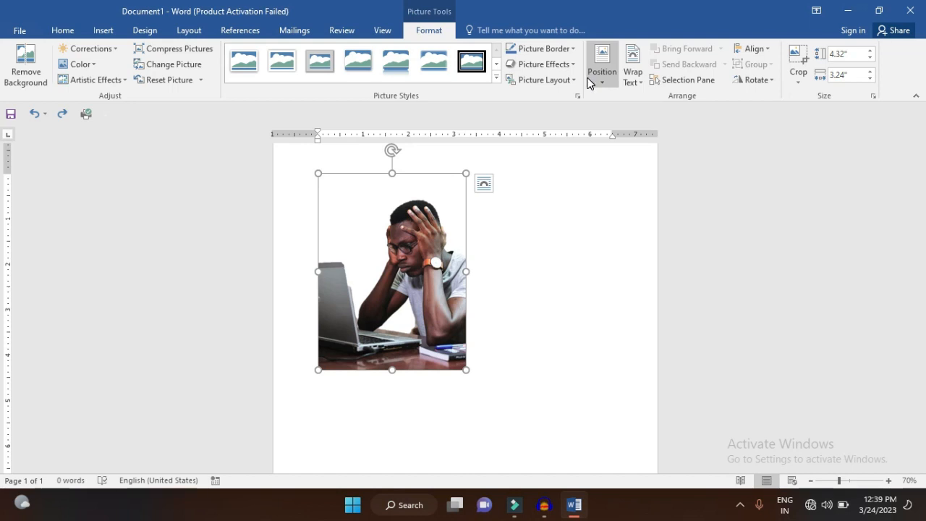
{"action": "left_click", "coordinate": [808, 481]}
{"action": "left_click", "coordinate": [808, 481]}
{"action": "left_click", "coordinate": [808, 481]}
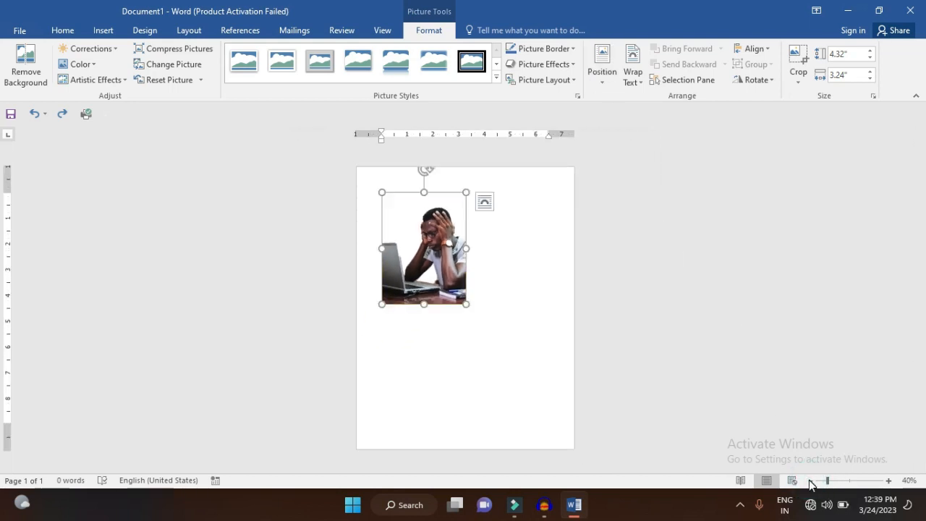
{"action": "left_click", "coordinate": [603, 72]}
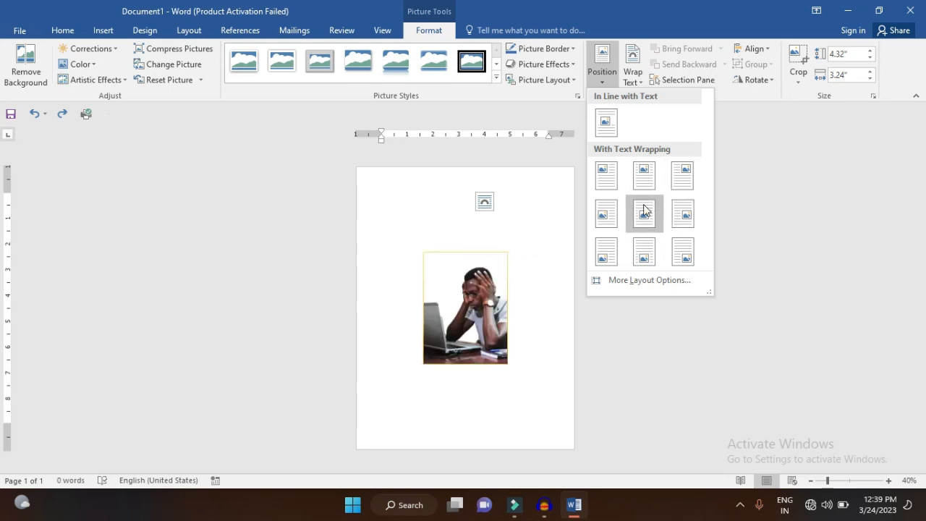
{"action": "left_click", "coordinate": [633, 75]}
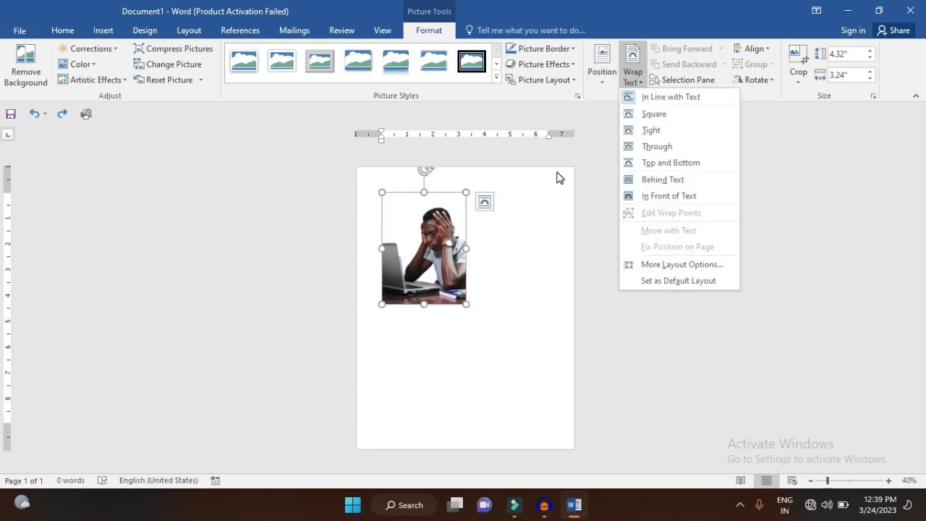
{"action": "left_click", "coordinate": [509, 209]}
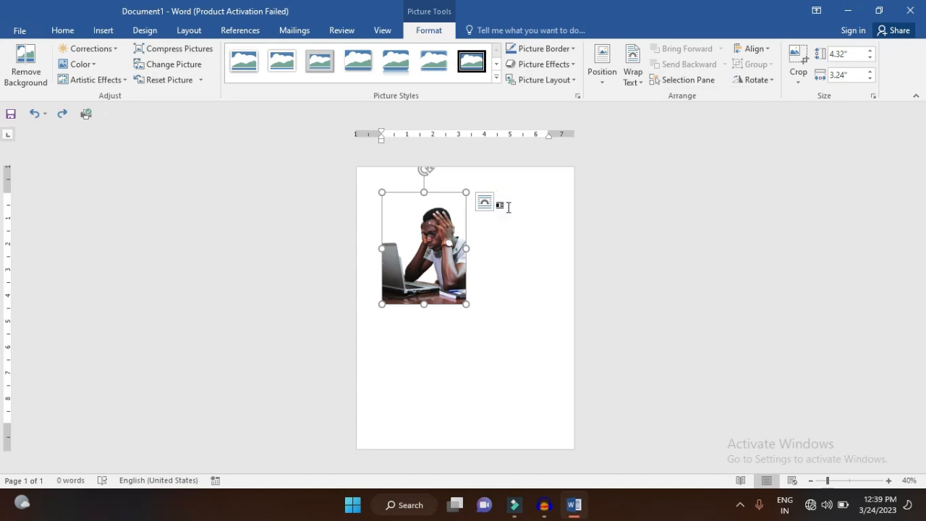
Insert five paragraphs of sample text above the picture
{"action": "left_click", "coordinate": [509, 207]}
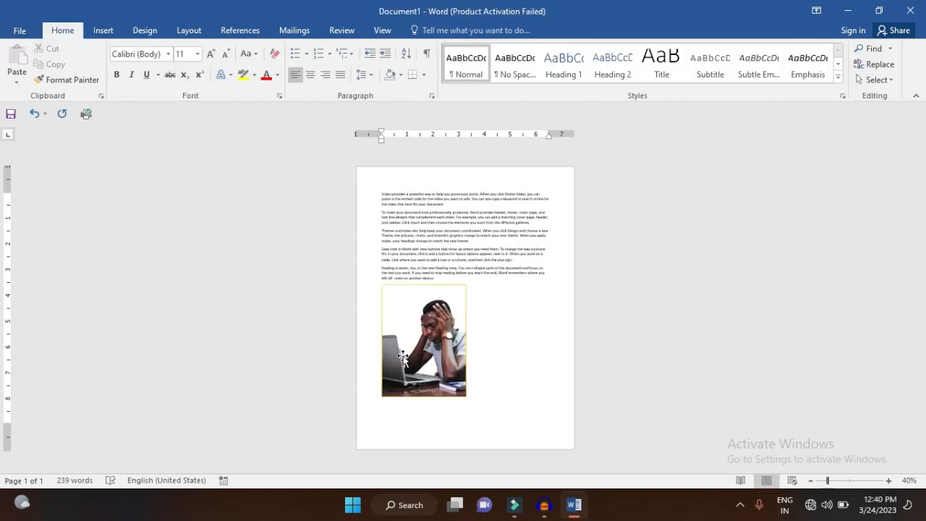
{"action": "left_click", "coordinate": [889, 481]}
{"action": "left_click", "coordinate": [889, 482]}
{"action": "left_click", "coordinate": [888, 481]}
{"action": "left_click", "coordinate": [888, 481]}
{"action": "left_click", "coordinate": [888, 481]}
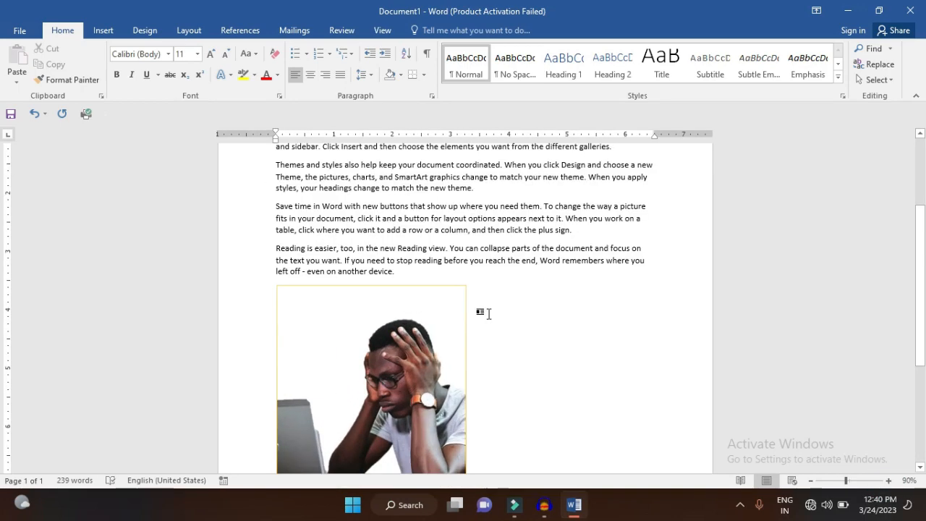
Set the picture's text wrapping to In Front of Text
{"action": "left_click", "coordinate": [396, 369]}
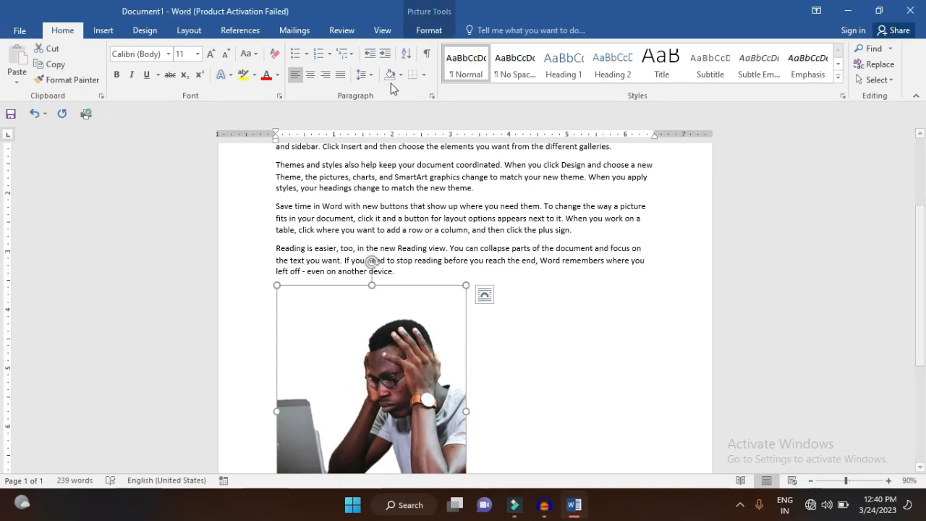
{"action": "left_click", "coordinate": [429, 32]}
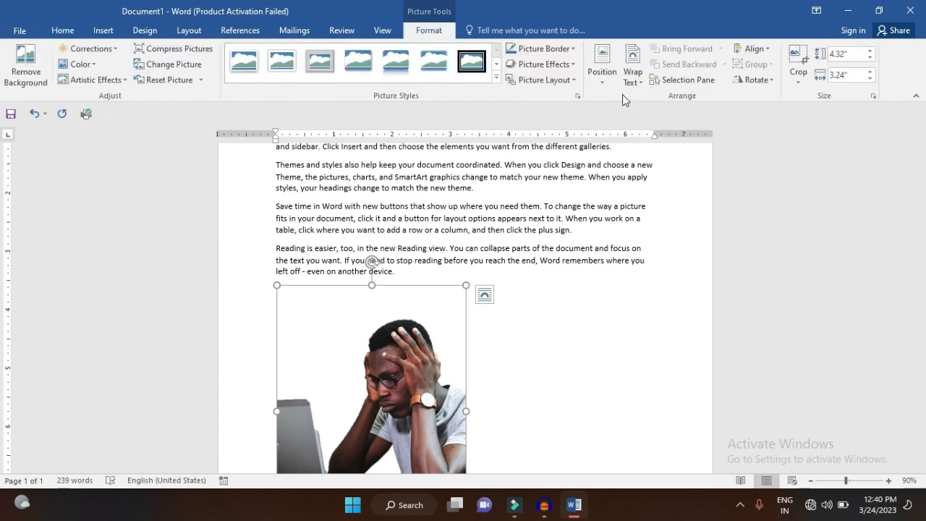
{"action": "left_click", "coordinate": [634, 81]}
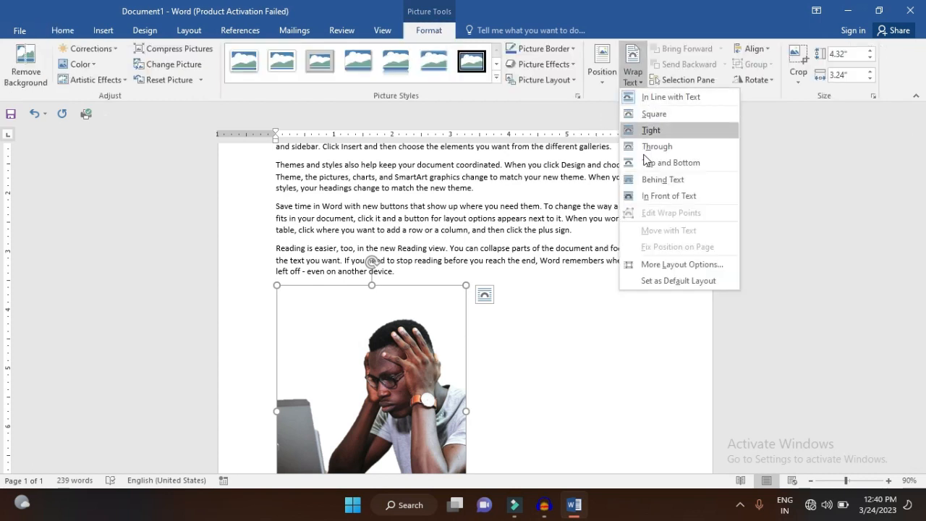
{"action": "left_click", "coordinate": [655, 196]}
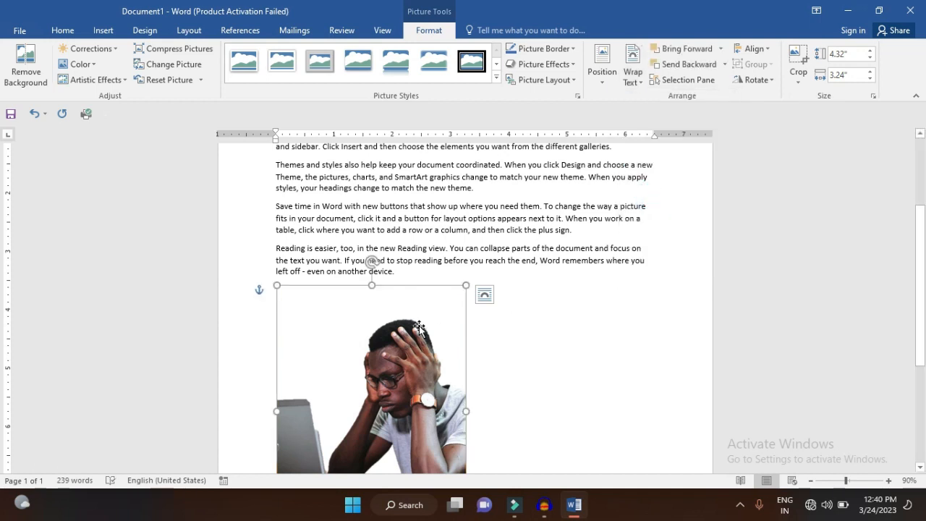
Shrink the picture to about 2.71 by 2.04 inches and place it over the middle of the sample paragraphs
{"action": "left_click_drag", "start_coordinate": [419, 327], "coordinate": [468, 177]}
{"action": "scroll", "coordinate": [567, 212], "scroll_direction": "up", "scroll_amount": 3}
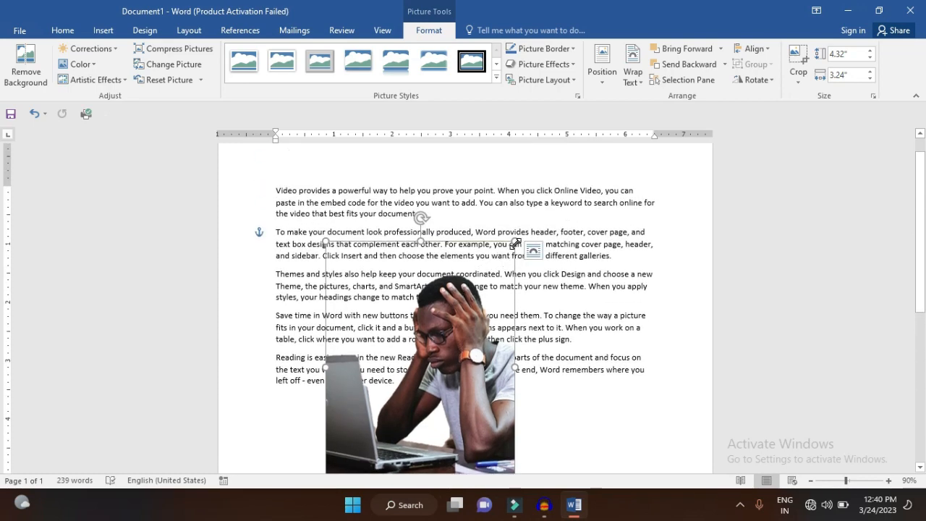
{"action": "left_click_drag", "start_coordinate": [515, 244], "coordinate": [445, 334]}
{"action": "left_click_drag", "start_coordinate": [412, 368], "coordinate": [478, 233]}
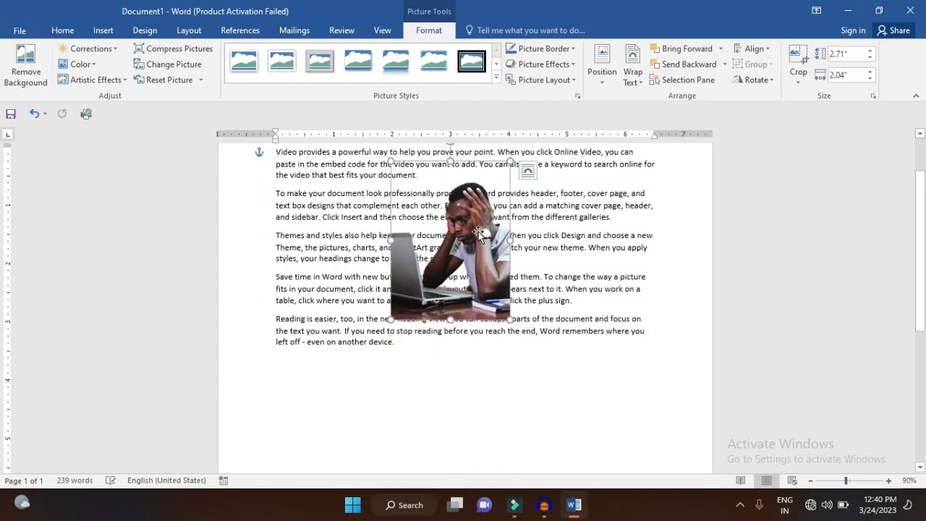
{"action": "scroll", "coordinate": [478, 233], "scroll_direction": "up", "scroll_amount": 2}
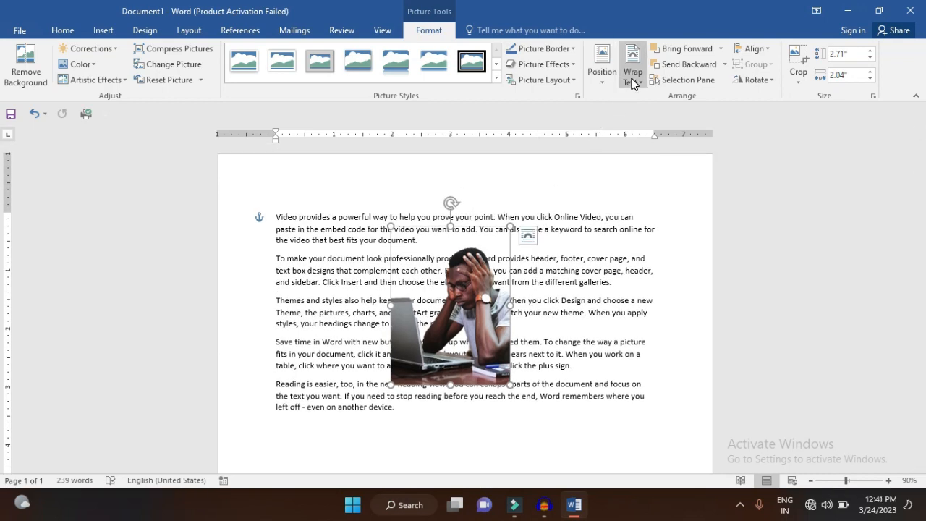
Change the picture's text wrapping to Square
{"action": "left_click", "coordinate": [633, 78]}
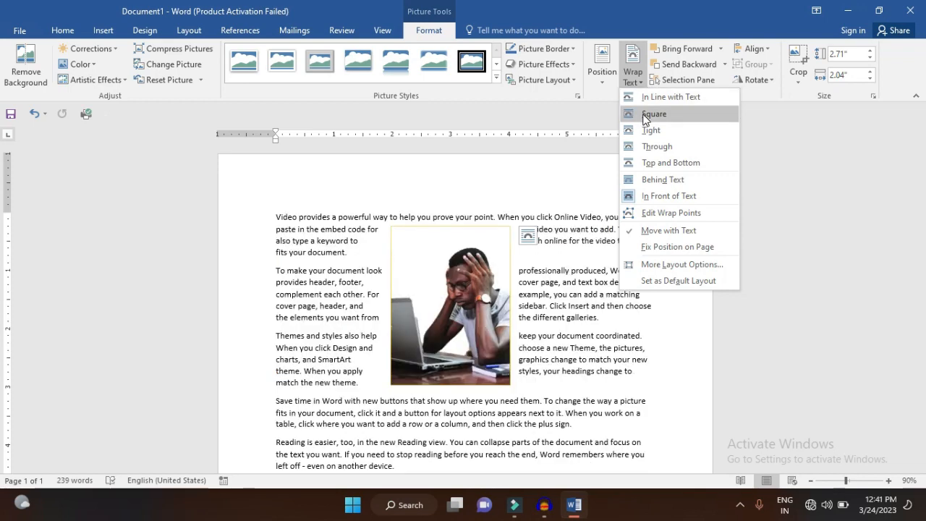
{"action": "left_click", "coordinate": [645, 116]}
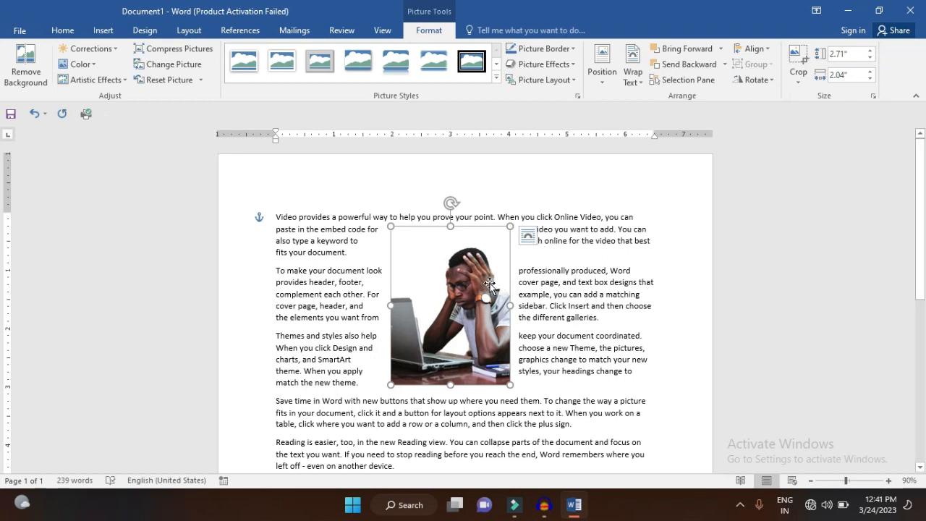
Edit the picture's wrap points, pulling the right edge far outward and the upper edge upward, and move the picture lower in the text
{"action": "left_click", "coordinate": [632, 72]}
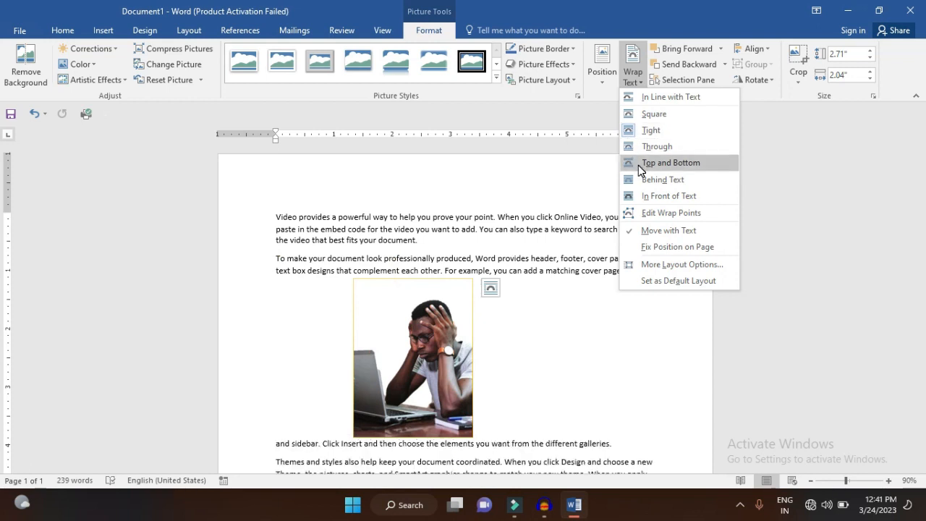
{"action": "left_click", "coordinate": [656, 213]}
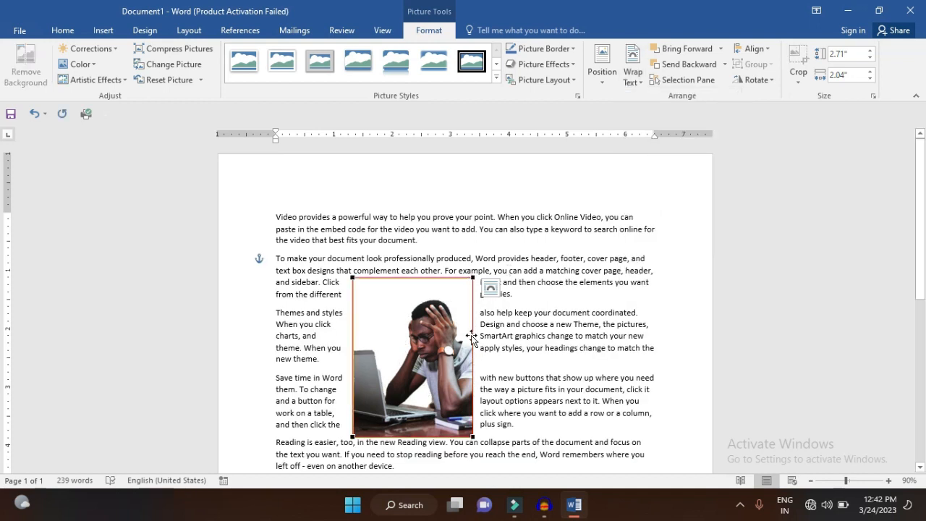
{"action": "left_click_drag", "start_coordinate": [472, 344], "coordinate": [621, 353]}
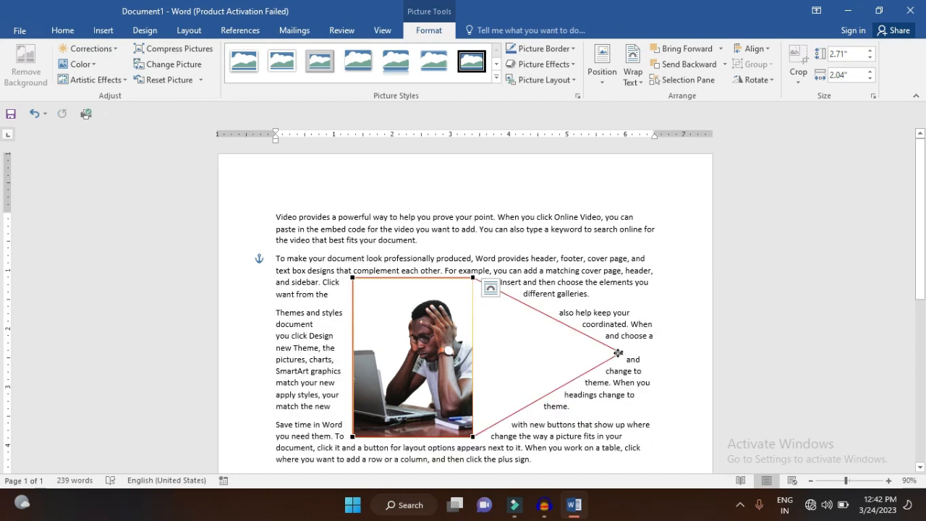
{"action": "left_click", "coordinate": [353, 331]}
{"action": "left_click_drag", "start_coordinate": [408, 277], "coordinate": [409, 225]}
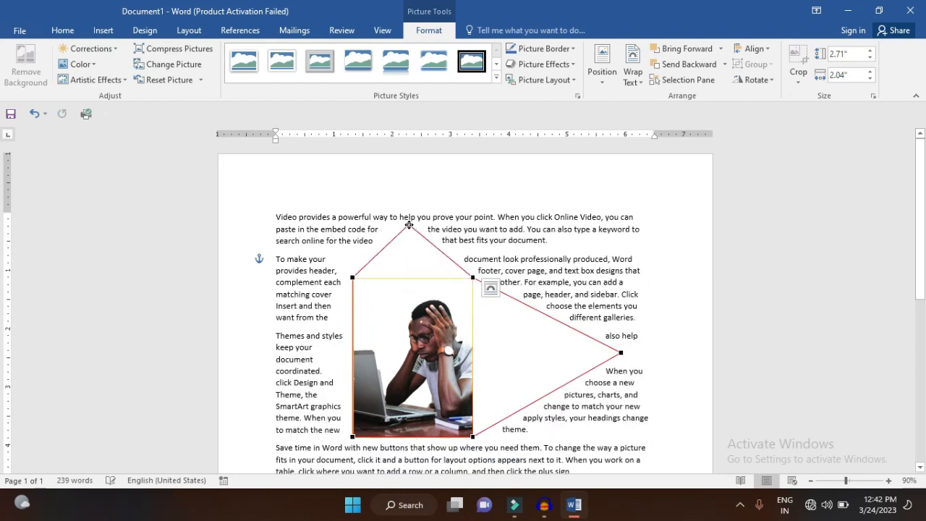
{"action": "left_click", "coordinate": [611, 268]}
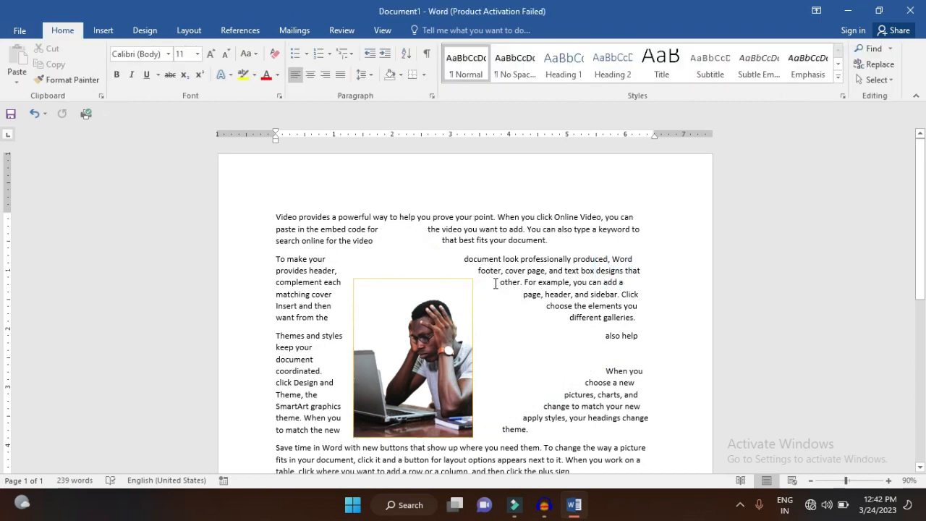
{"action": "left_click", "coordinate": [443, 318]}
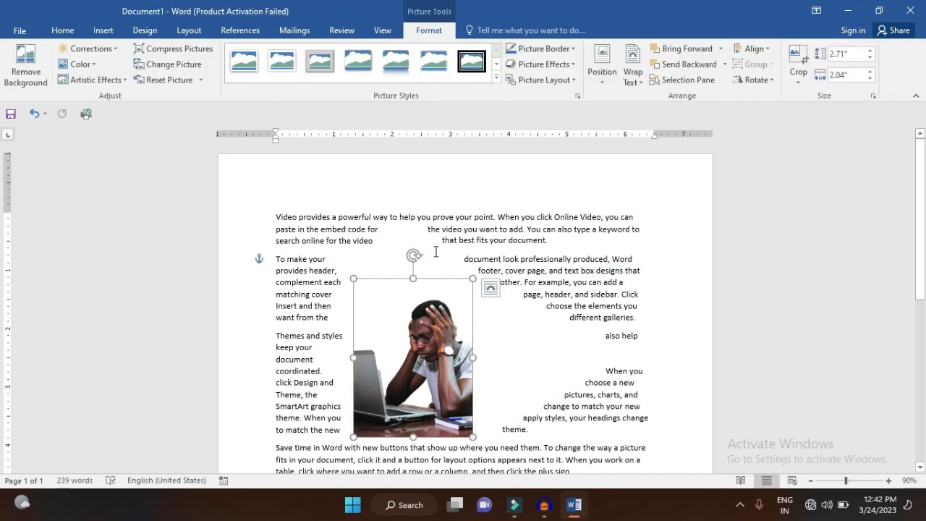
{"action": "left_click_drag", "start_coordinate": [450, 338], "coordinate": [455, 379]}
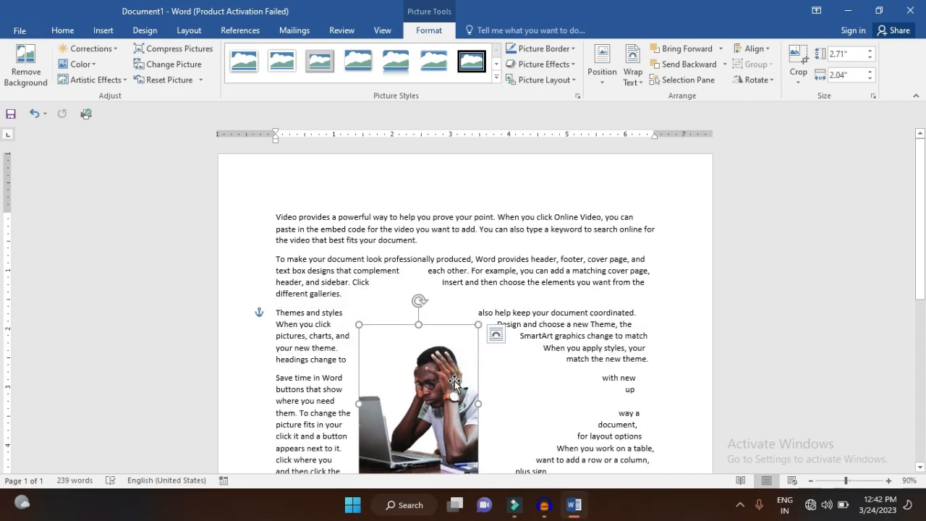
Try to fix the picture's position on the page, testing it with temporary blank lines above the first paragraph
{"action": "left_click", "coordinate": [633, 73]}
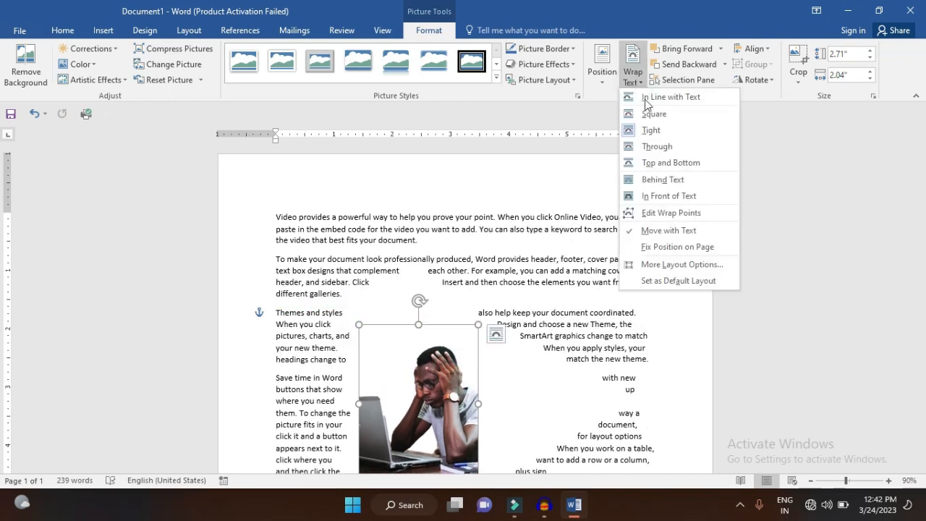
{"action": "left_click", "coordinate": [671, 246]}
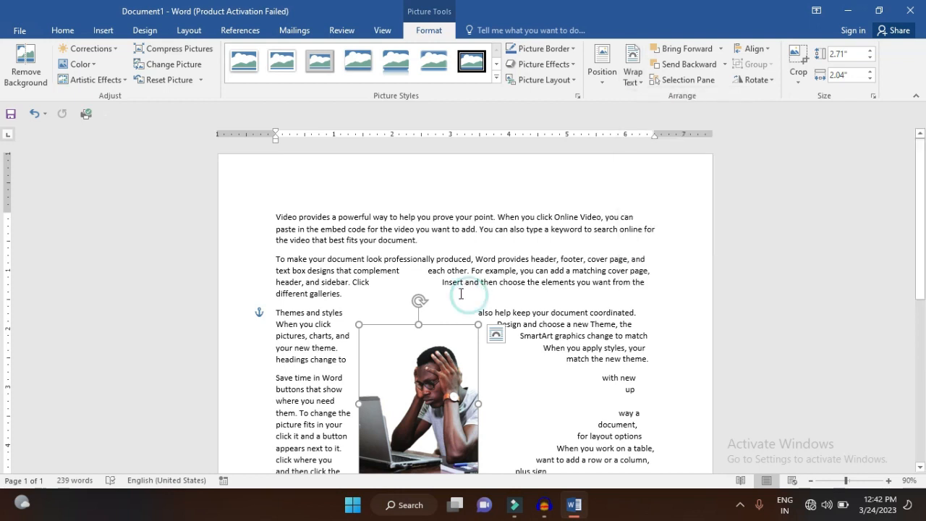
{"action": "left_click", "coordinate": [277, 219]}
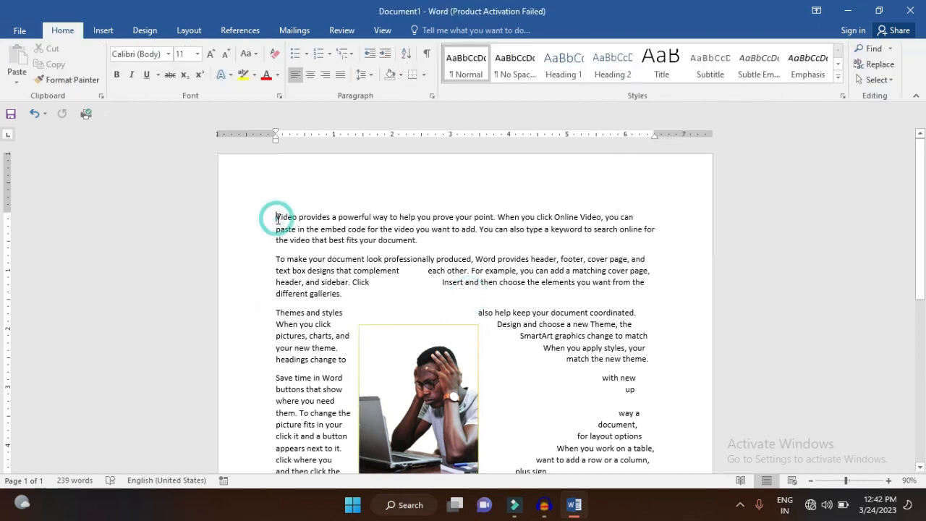
{"action": "key", "text": "Return"}
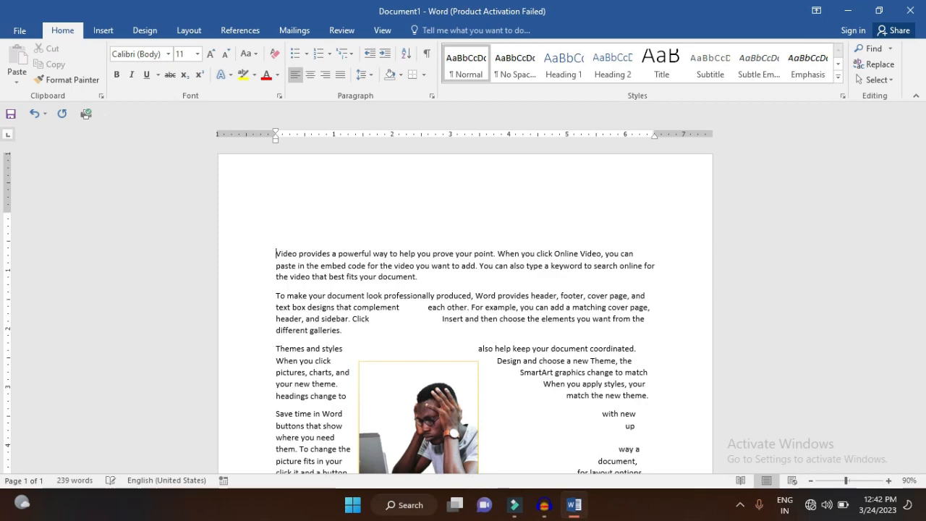
{"action": "key", "text": "Return"}
{"action": "key", "text": "ctrl+z"}
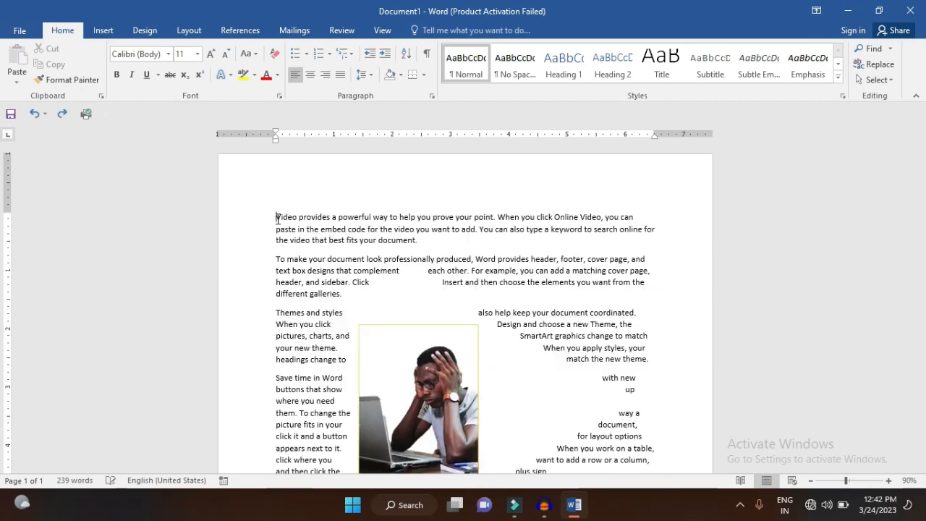
Apply Fix Position on Page to the picture
{"action": "left_click", "coordinate": [397, 382]}
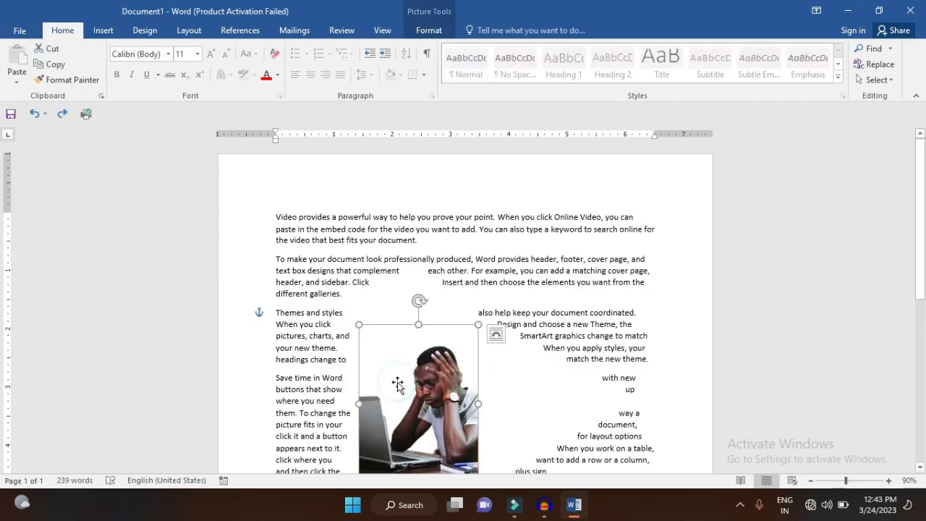
{"action": "left_click", "coordinate": [428, 29]}
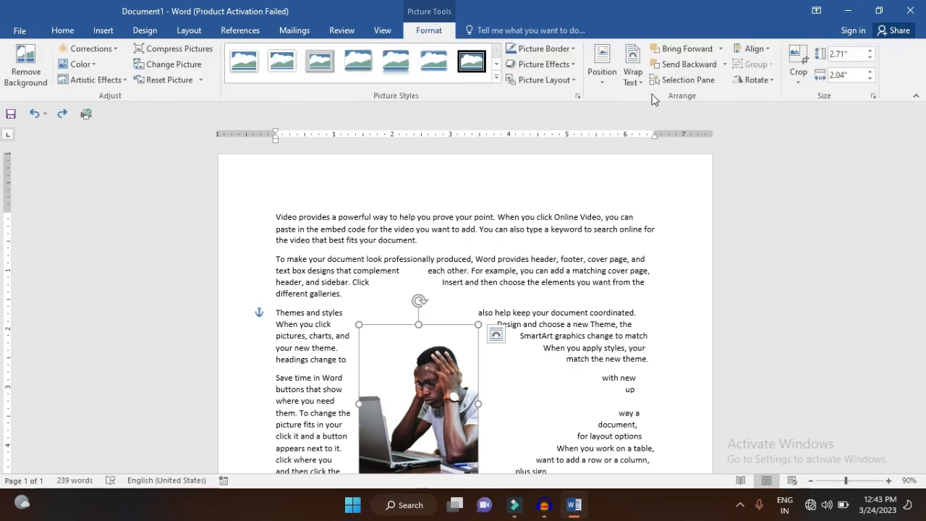
{"action": "left_click", "coordinate": [633, 72]}
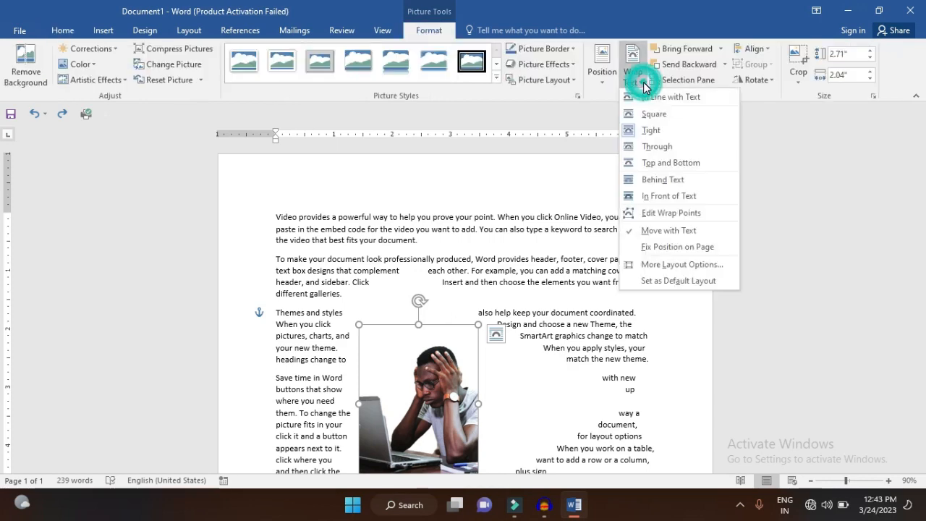
{"action": "left_click", "coordinate": [660, 248]}
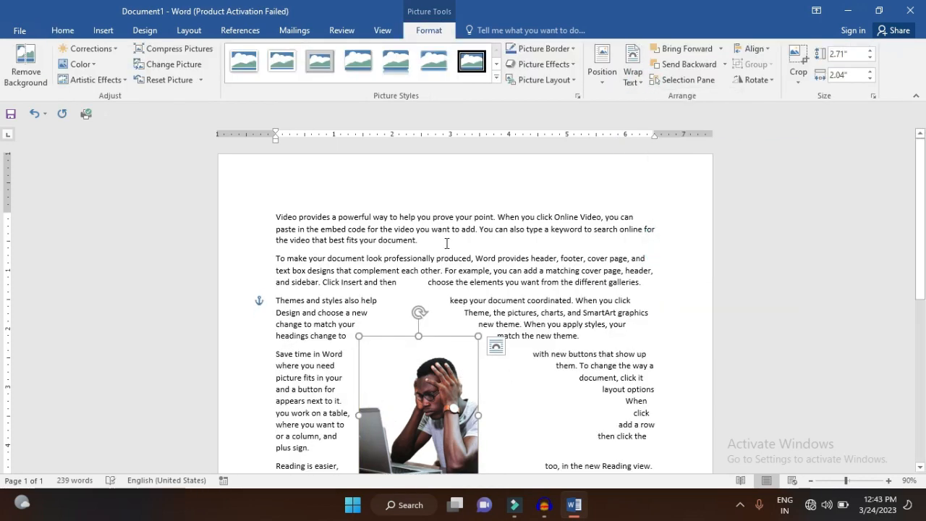
Test the fixed picture position by adding three blank lines above the first paragraph, and undo them
{"action": "left_click", "coordinate": [275, 217]}
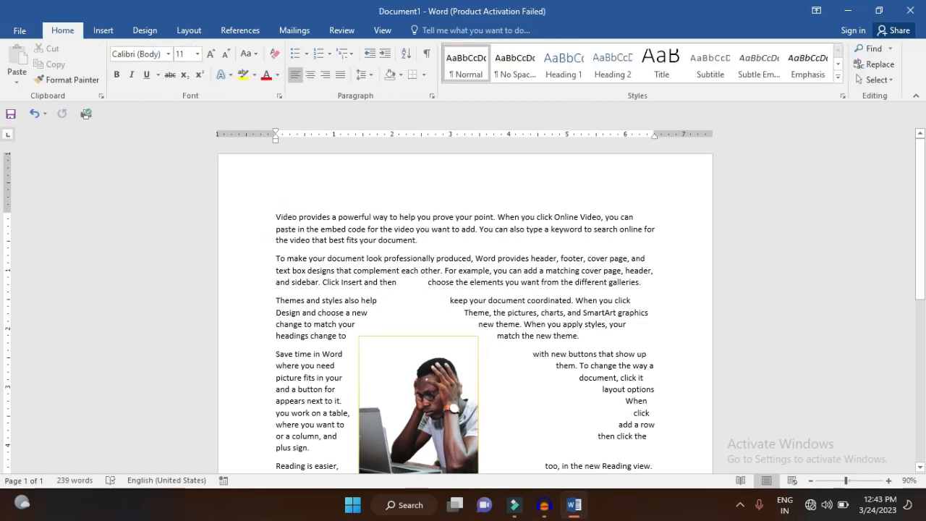
{"action": "key", "text": "Return"}
{"action": "key", "text": "Return"}
{"action": "key", "text": "Return"}
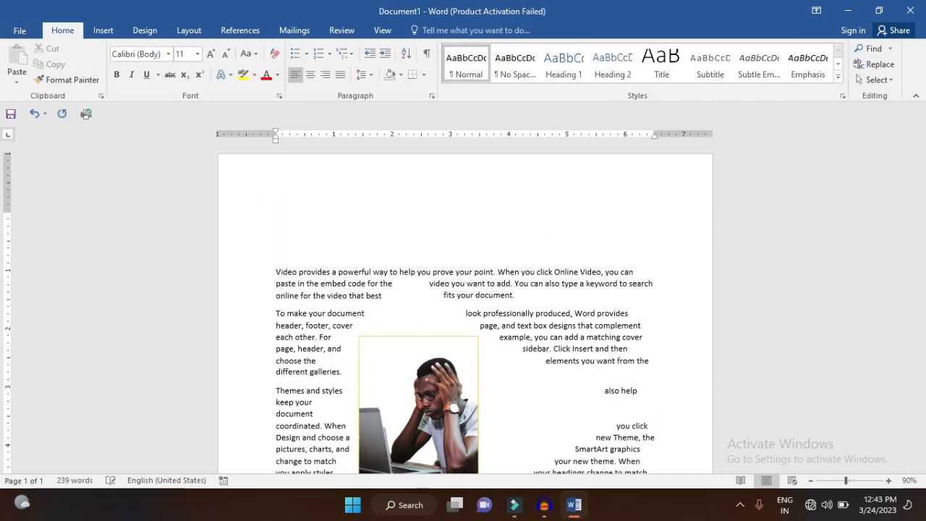
{"action": "key", "text": "ctrl+z"}
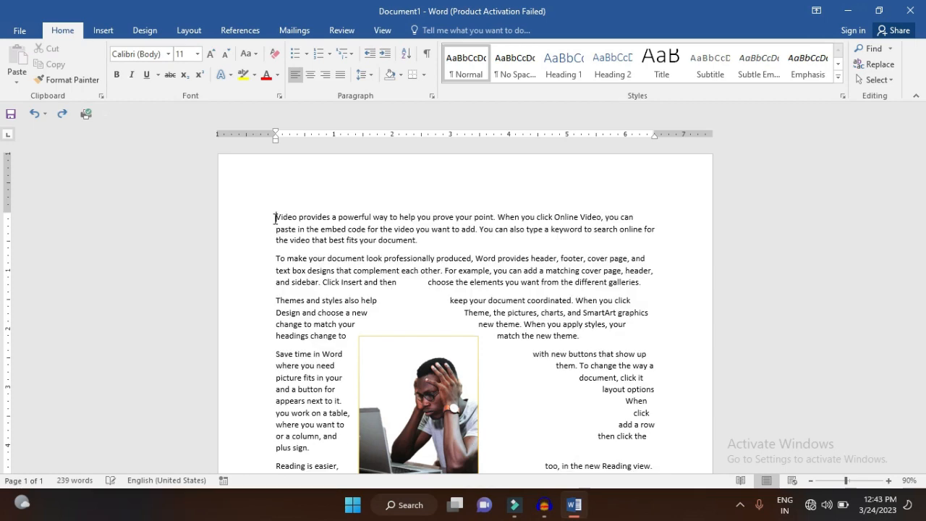
Set the wrapping style to In Front of Text in the advanced layout options and move the picture up over the middle of the paragraphs
{"action": "left_click", "coordinate": [447, 387]}
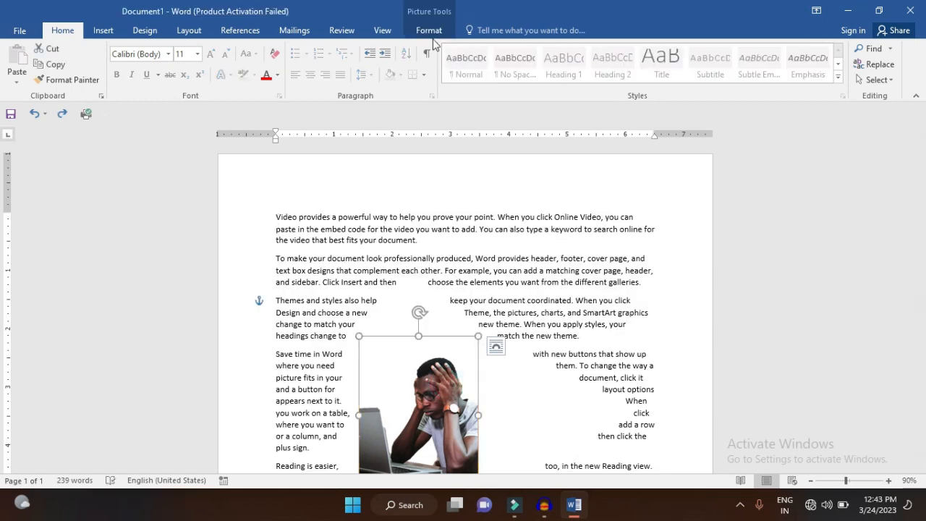
{"action": "left_click", "coordinate": [431, 32]}
{"action": "left_click", "coordinate": [633, 70]}
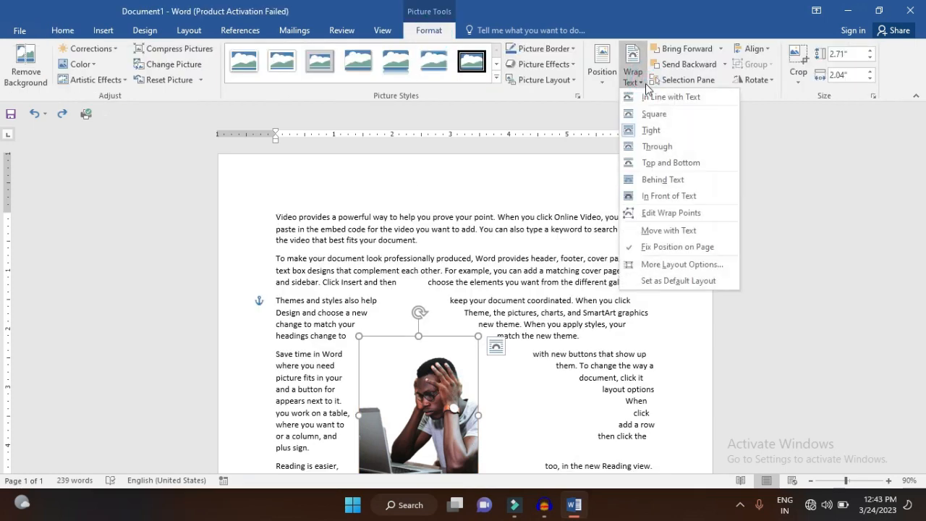
{"action": "left_click", "coordinate": [672, 265]}
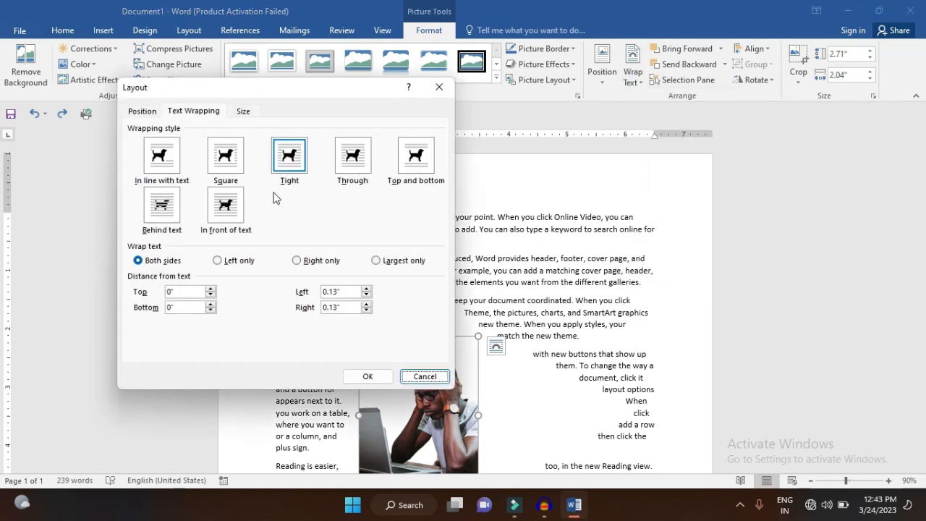
{"action": "left_click", "coordinate": [233, 208]}
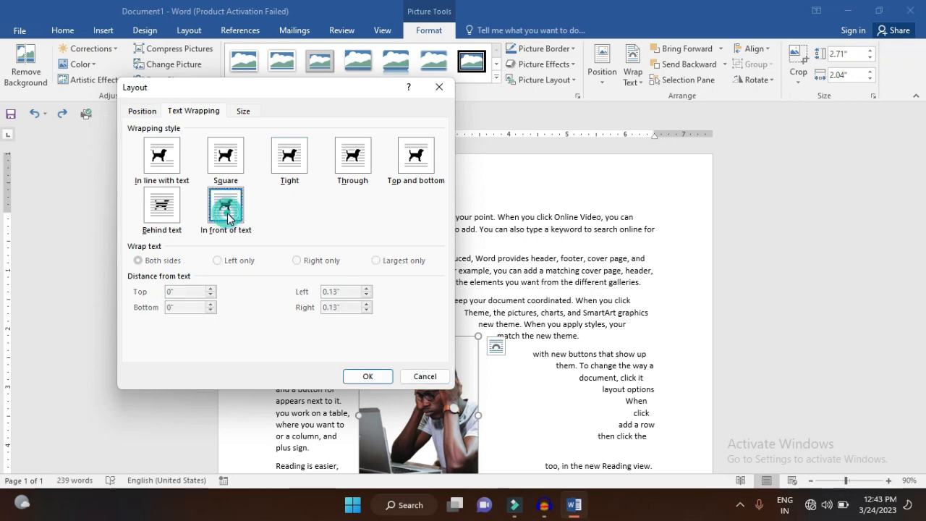
{"action": "left_click", "coordinate": [368, 377]}
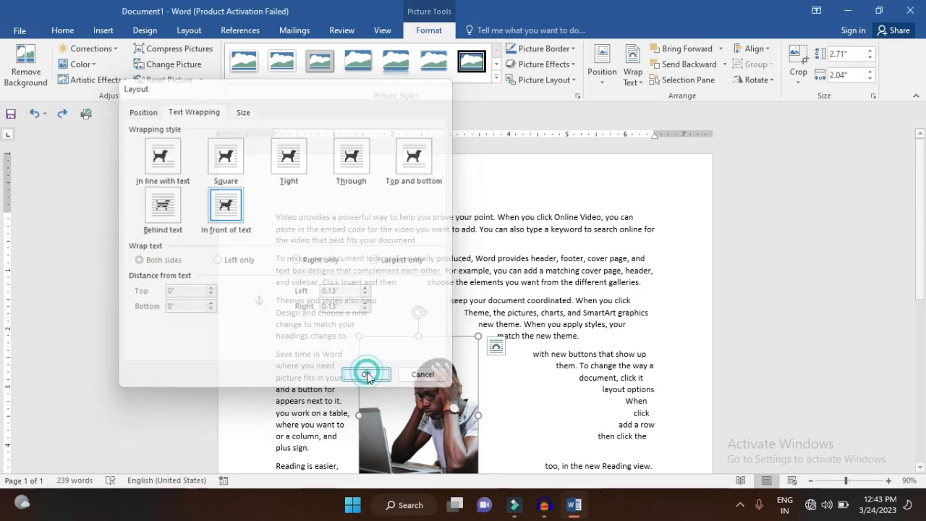
{"action": "left_click_drag", "start_coordinate": [435, 370], "coordinate": [473, 263]}
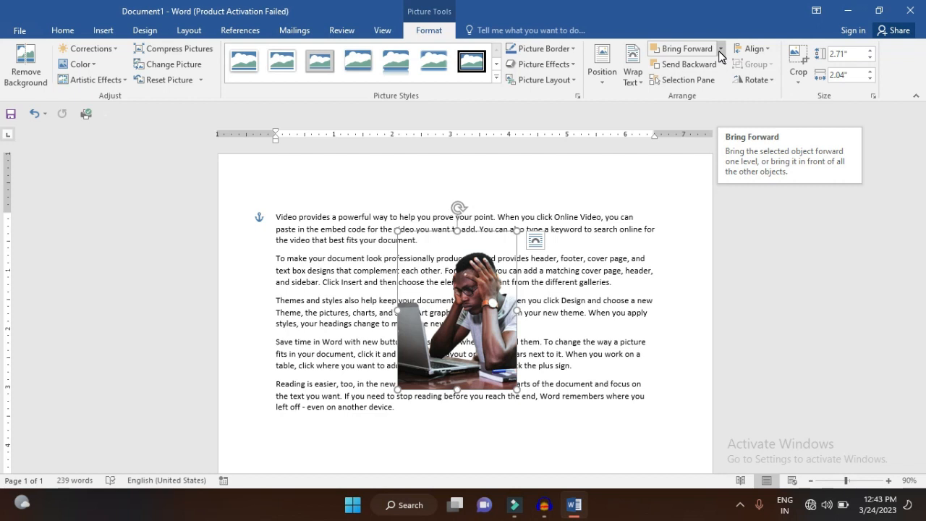
Draw a rectangle about 1.43 inches high and 2.52 inches wide, overlapping the picture's lower right corner
{"action": "left_click", "coordinate": [102, 31]}
{"action": "left_click", "coordinate": [186, 72]}
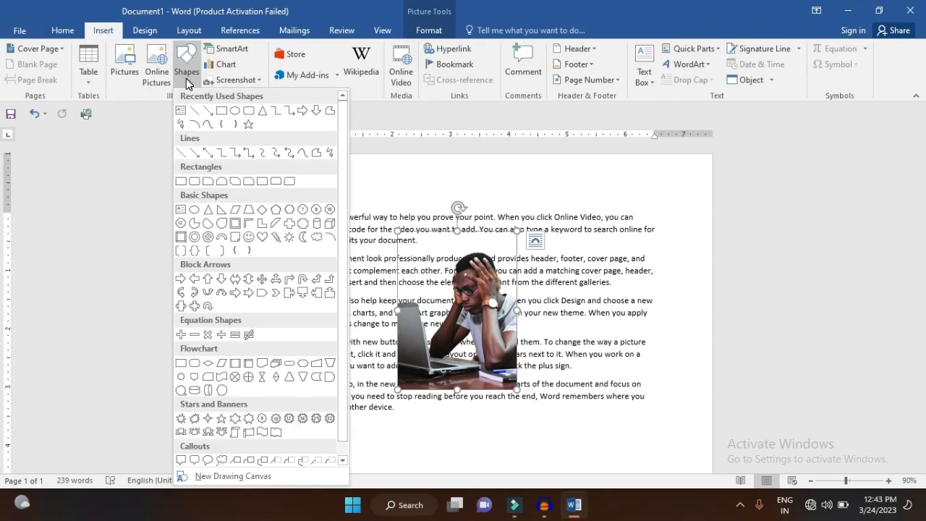
{"action": "left_click", "coordinate": [221, 110]}
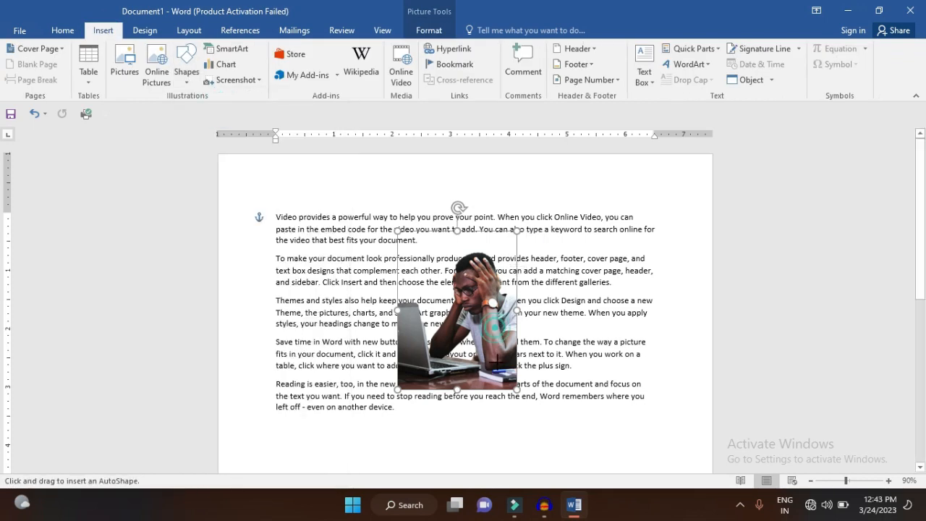
{"action": "mouse_move", "coordinate": [495, 327]}
{"action": "left_mouse_down"}
{"action": "mouse_move", "coordinate": [535, 387]}
{"action": "mouse_move", "coordinate": [643, 411]}
{"action": "left_mouse_up"}
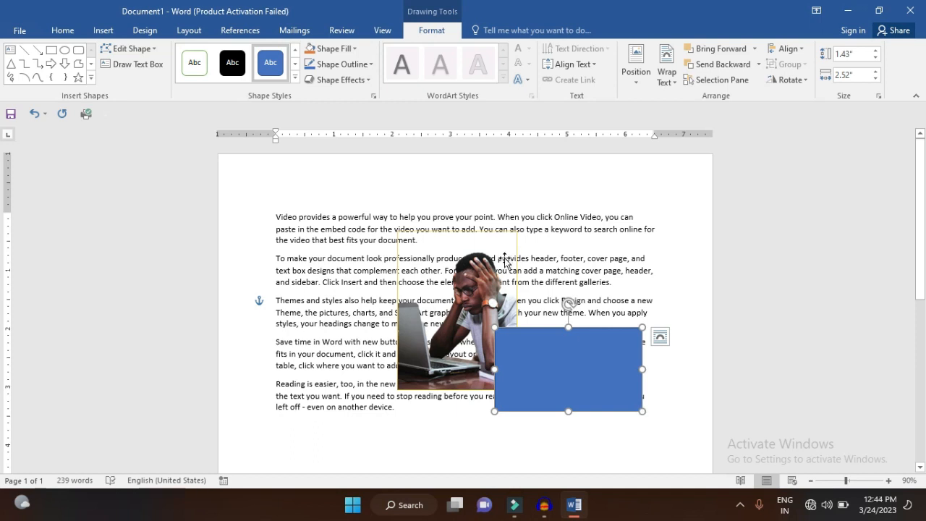
Draw an oval about 1.09 by 1.17 inches overlapping the picture and the rectangle, and fill it with the gold theme colour
{"action": "left_click", "coordinate": [65, 50]}
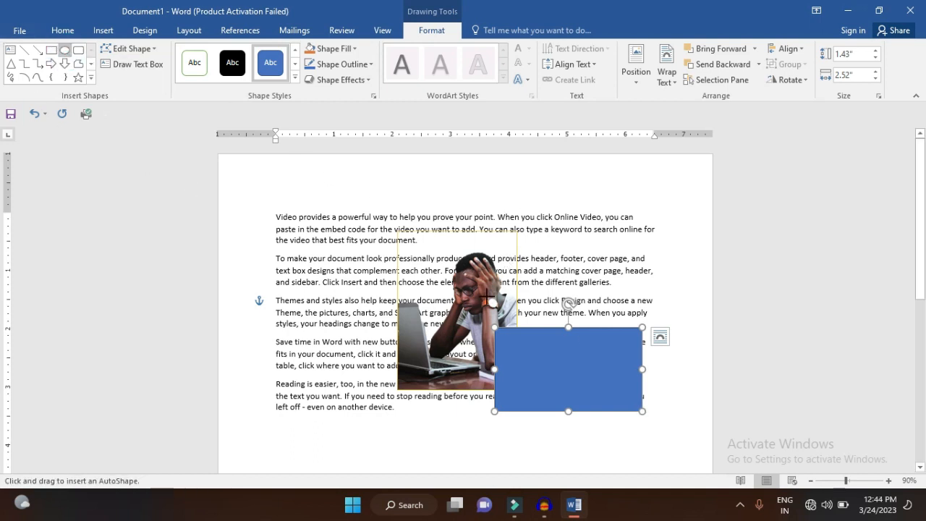
{"action": "left_click_drag", "start_coordinate": [472, 292], "coordinate": [541, 356]}
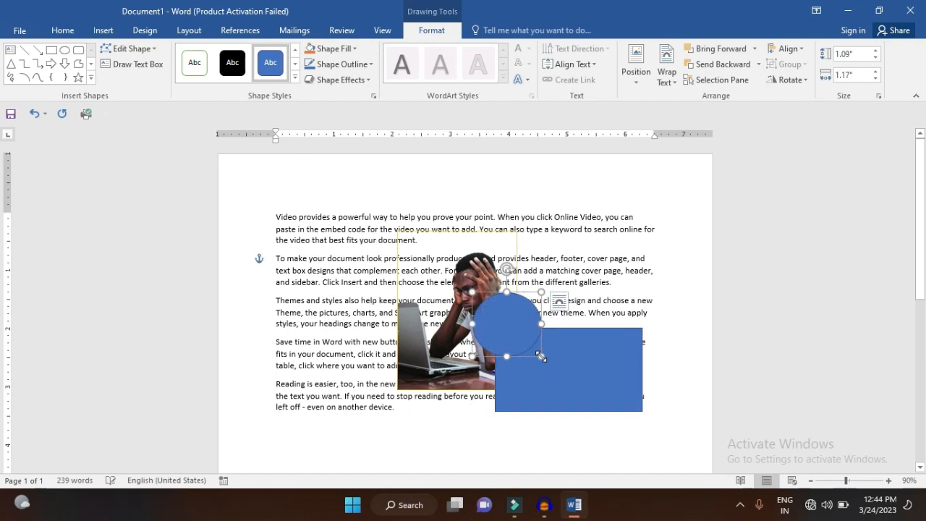
{"action": "left_click", "coordinate": [355, 48]}
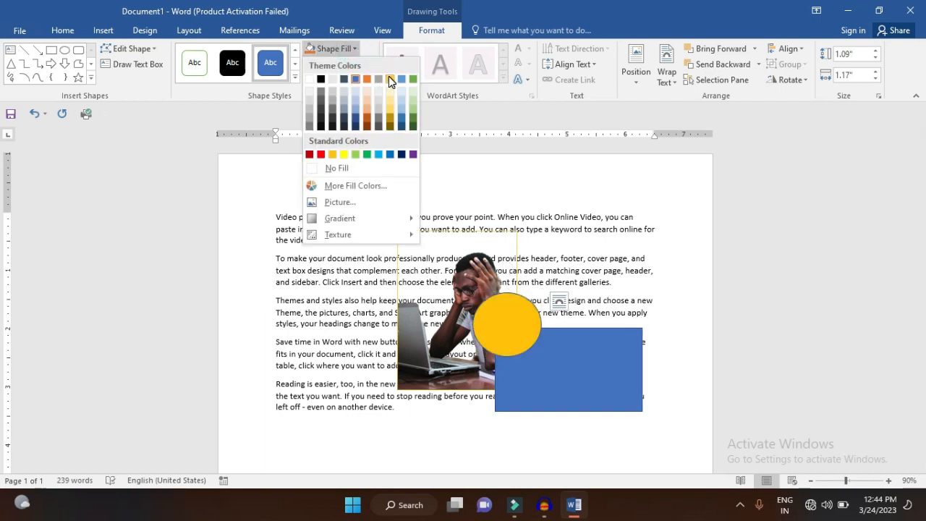
{"action": "left_click", "coordinate": [390, 79]}
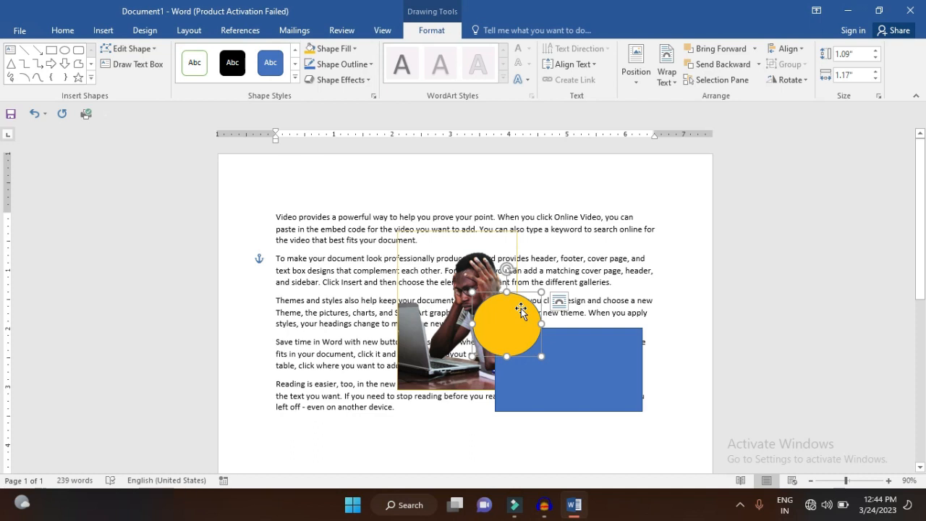
Bring the picture forward one level in the stacking order, above the blue rectangle
{"action": "left_click", "coordinate": [454, 338]}
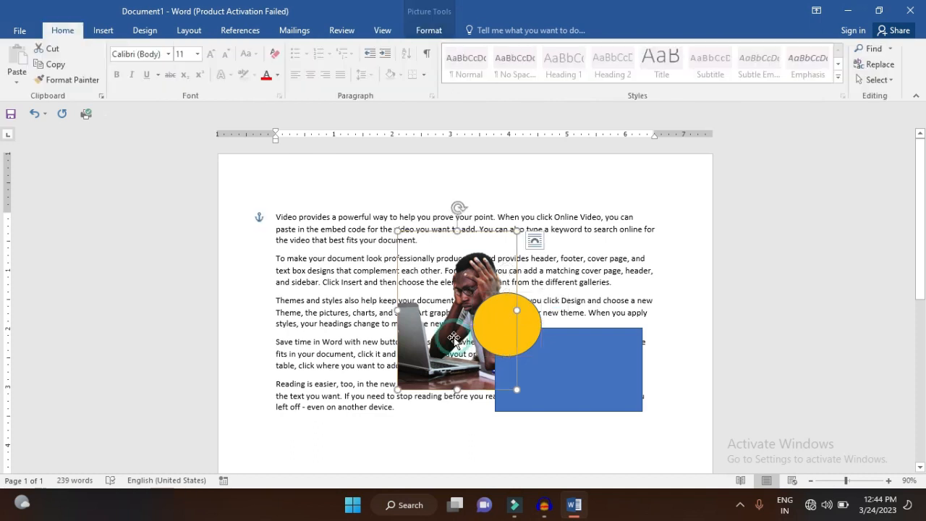
{"action": "left_click", "coordinate": [438, 31]}
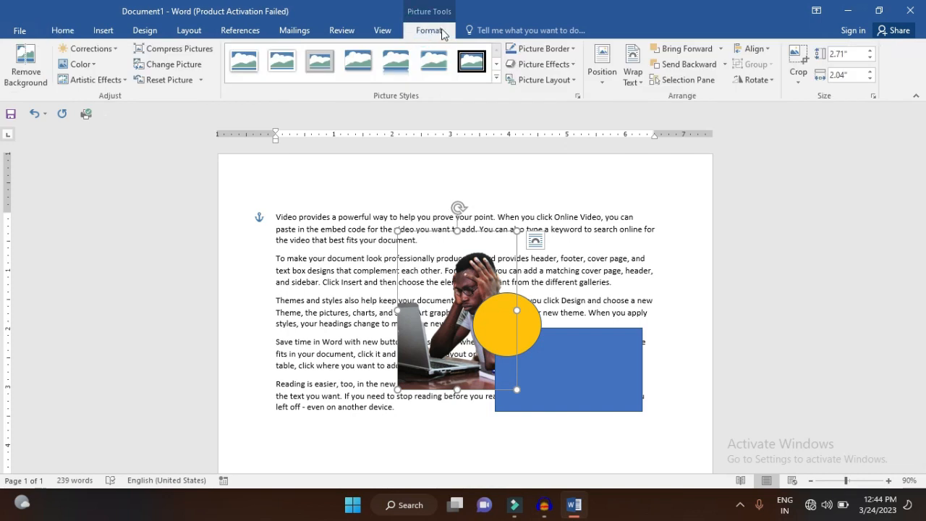
{"action": "left_click", "coordinate": [720, 49]}
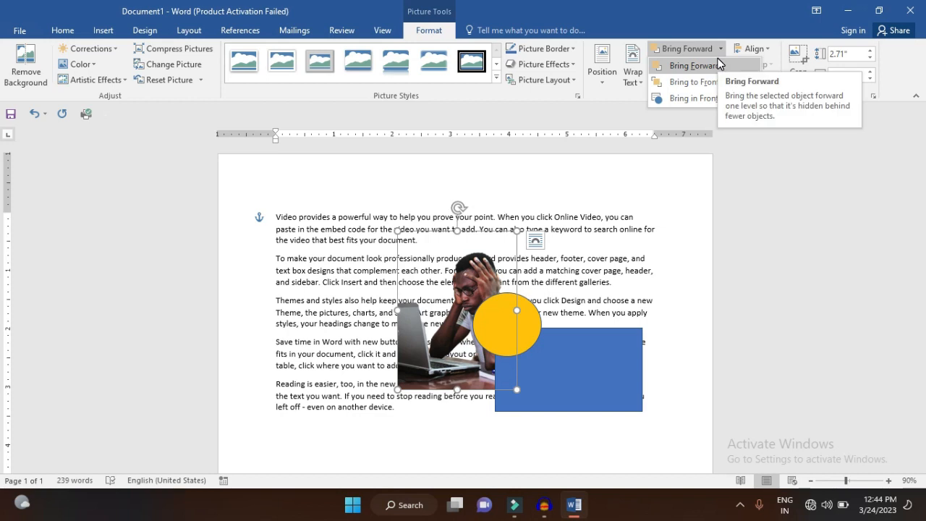
{"action": "left_click", "coordinate": [718, 65]}
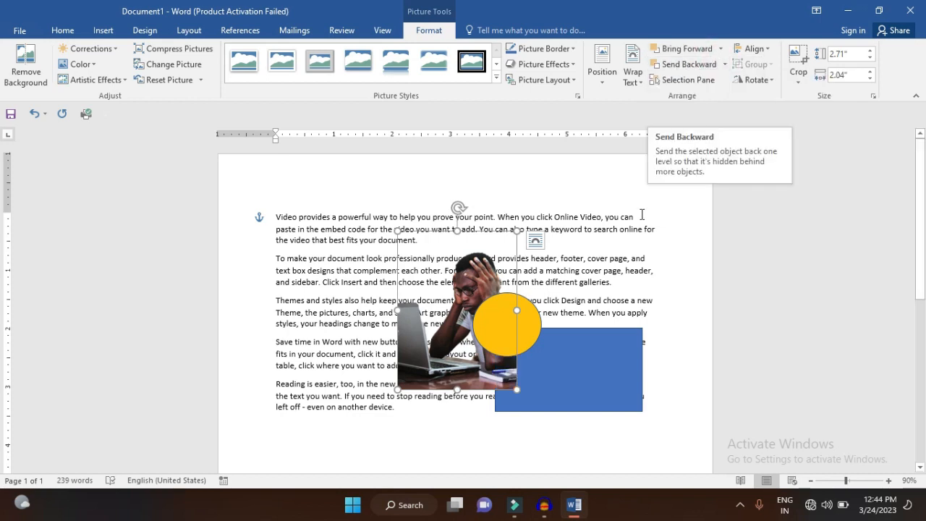
Bring the blue rectangle to the front of all overlapping objects
{"action": "left_click", "coordinate": [537, 372]}
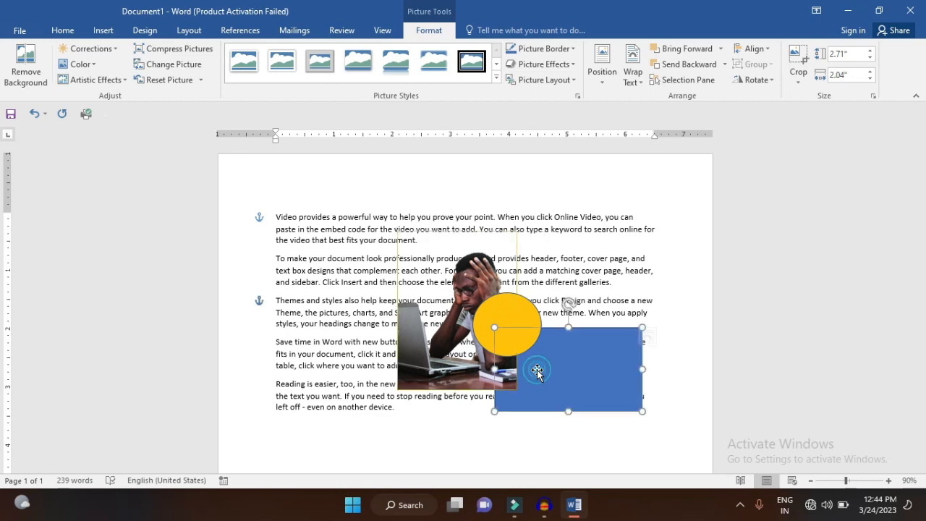
{"action": "left_click", "coordinate": [443, 32]}
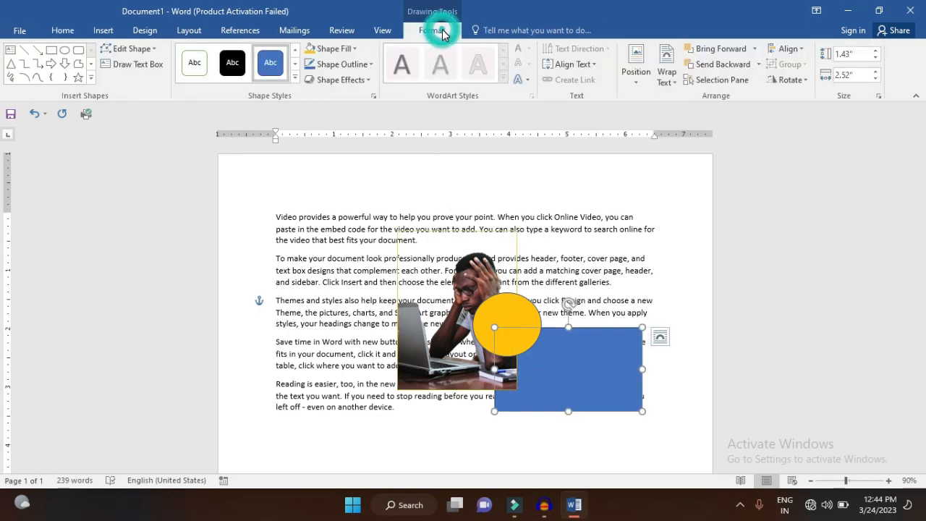
{"action": "left_click", "coordinate": [757, 49]}
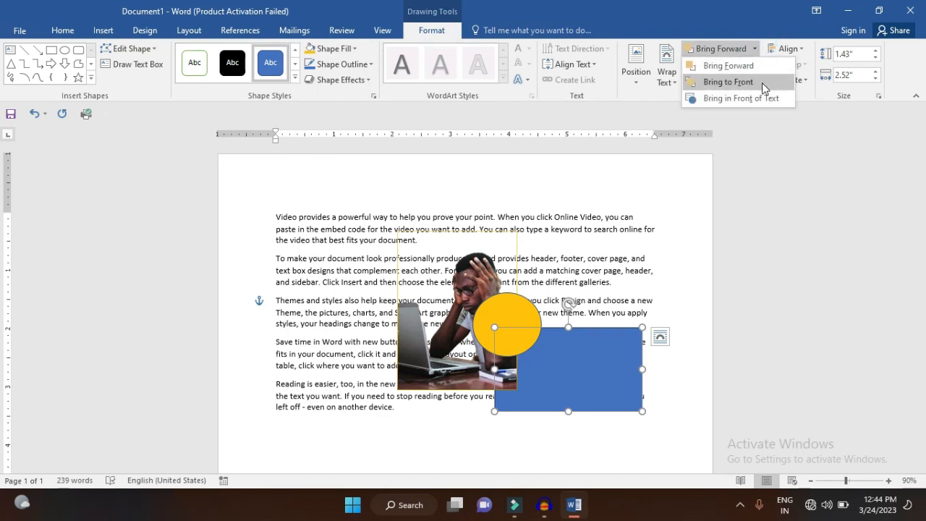
{"action": "left_click", "coordinate": [764, 83]}
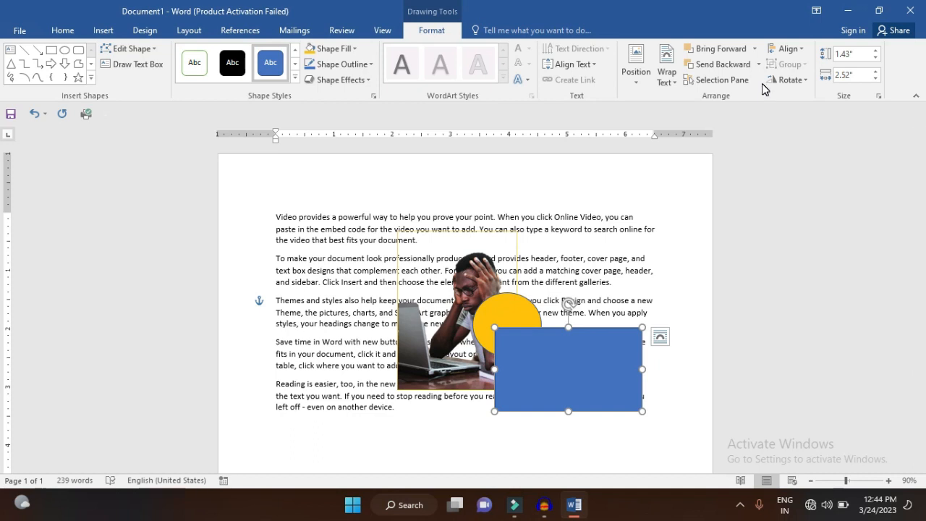
Send the blue rectangle backward one level and move it slightly left so it overlaps more of the picture
{"action": "left_click", "coordinate": [760, 64]}
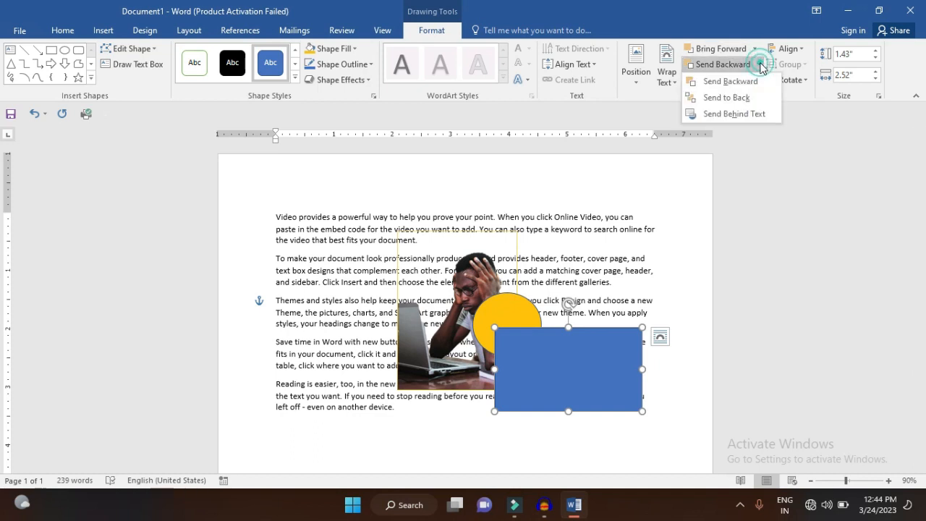
{"action": "left_click", "coordinate": [753, 82]}
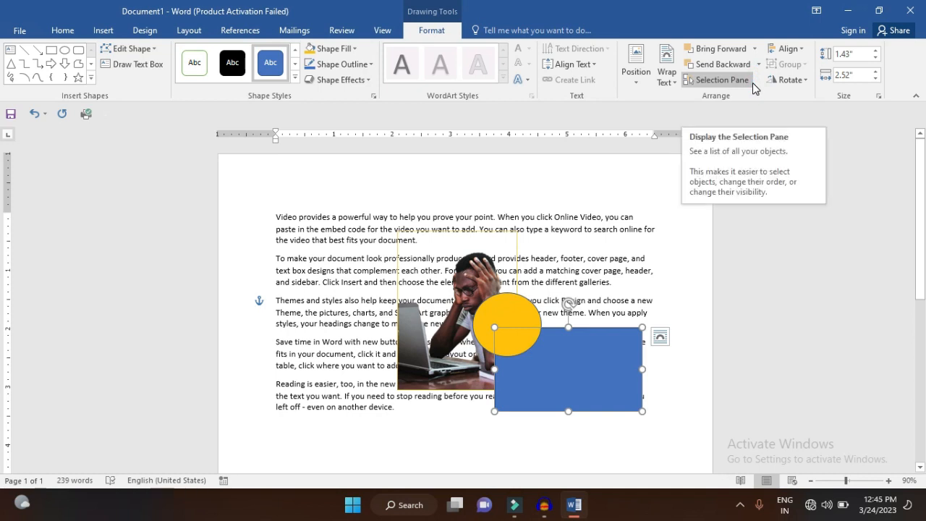
{"action": "left_click_drag", "start_coordinate": [534, 384], "coordinate": [510, 388]}
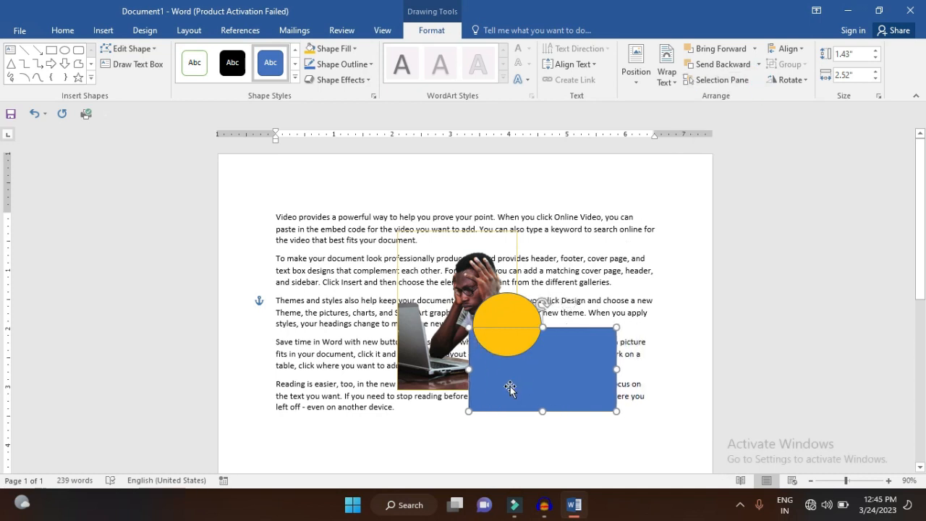
Send the gold oval to the back of the stack and behind the text
{"action": "left_click", "coordinate": [502, 319]}
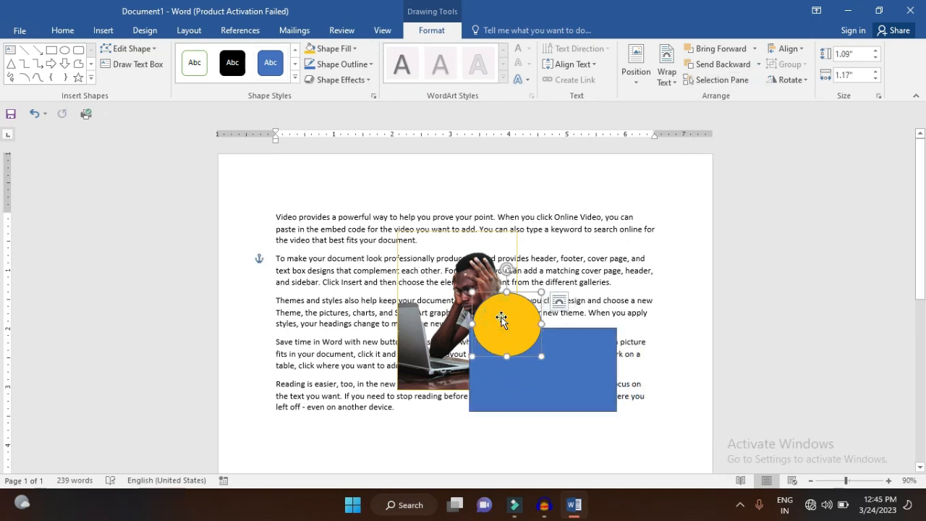
{"action": "left_click", "coordinate": [758, 64]}
{"action": "left_click", "coordinate": [752, 98]}
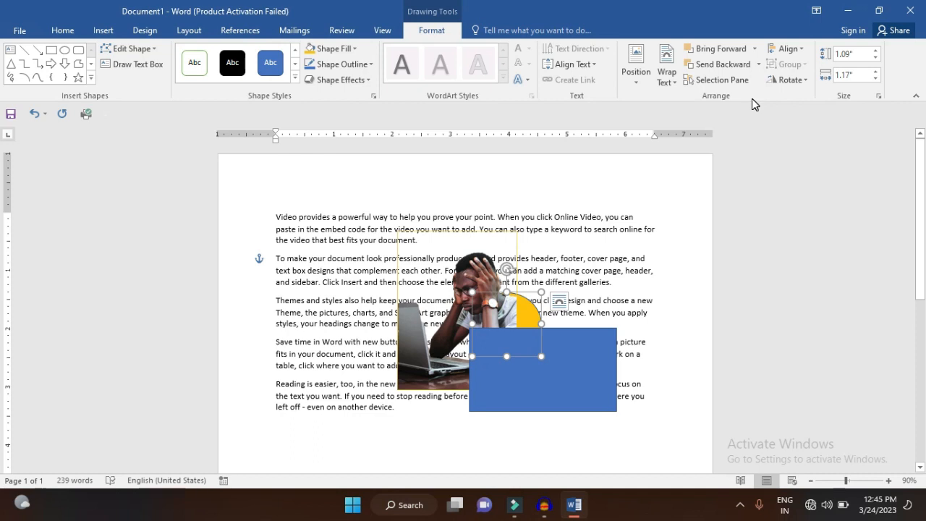
{"action": "left_click", "coordinate": [758, 64]}
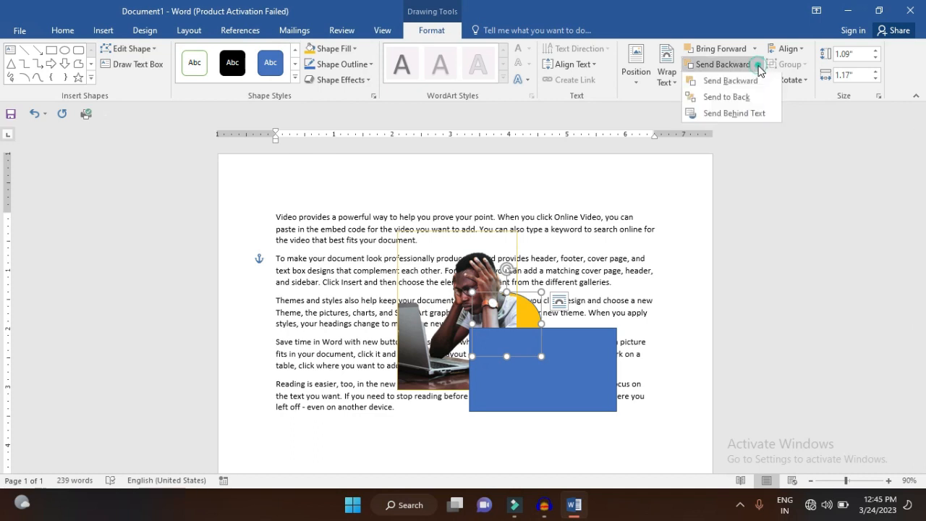
{"action": "left_click", "coordinate": [748, 117]}
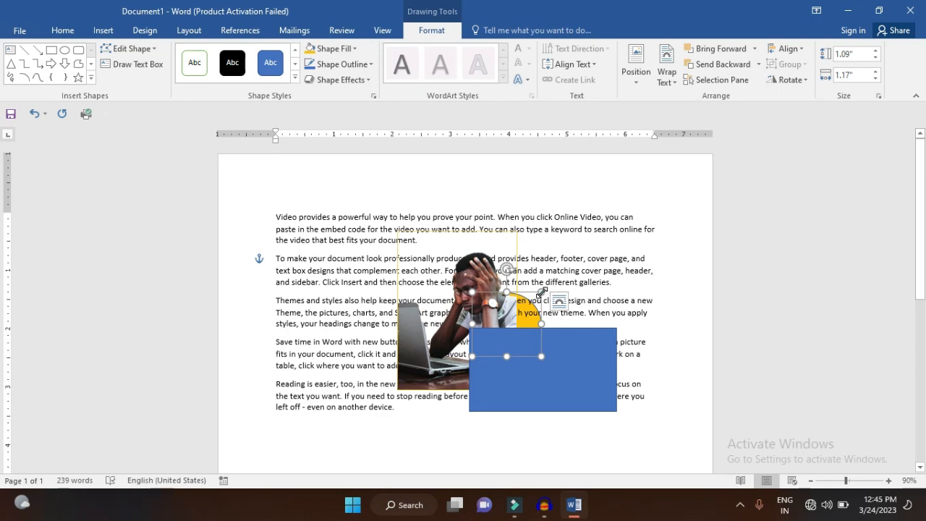
Enlarge the gold oval to about 1.38 inches high and 1.57 inches wide, and bring it in front of the text
{"action": "left_click_drag", "start_coordinate": [542, 292], "coordinate": [565, 275]}
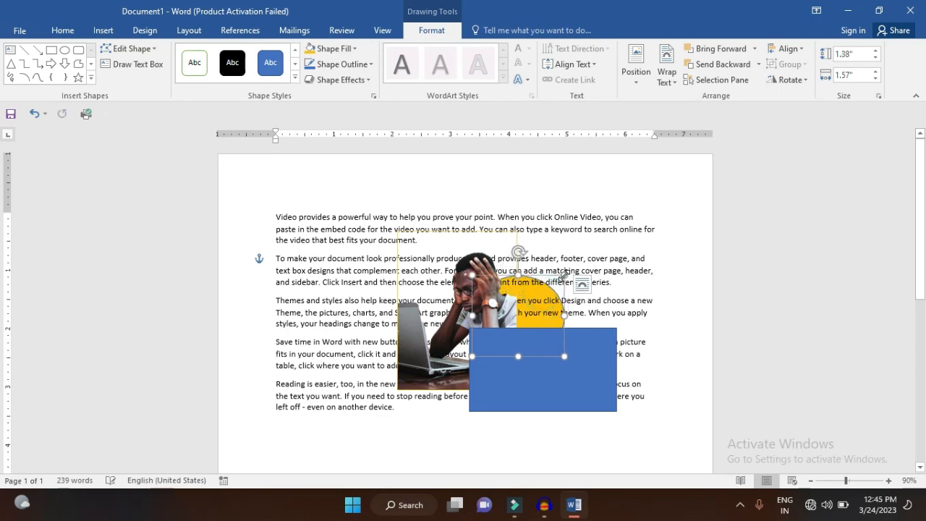
{"action": "left_click", "coordinate": [754, 49]}
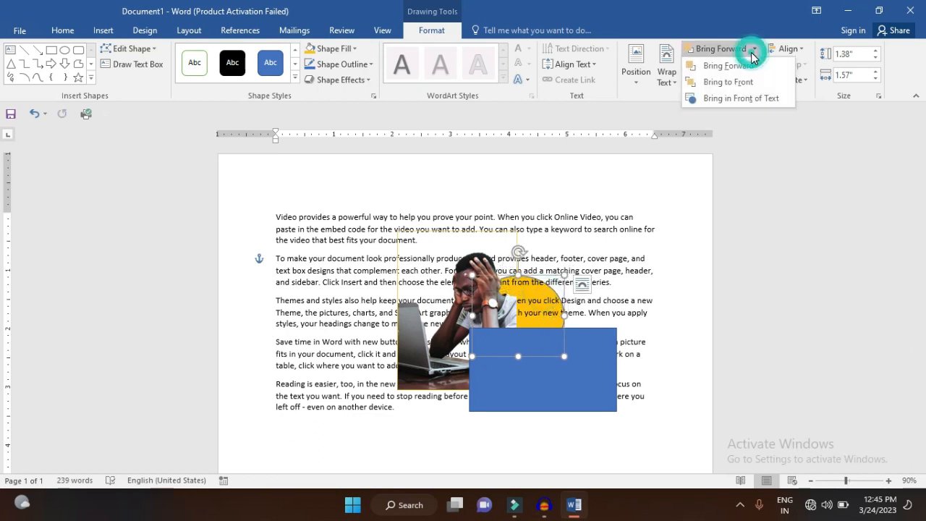
{"action": "left_click", "coordinate": [751, 99]}
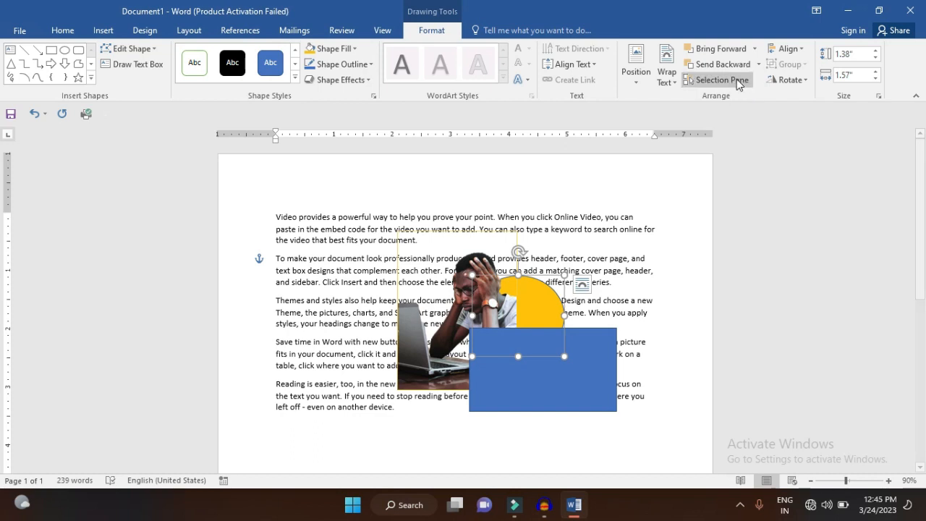
Hide and show the oval alone, and all objects together, using the document's list of objects
{"action": "left_click", "coordinate": [736, 79]}
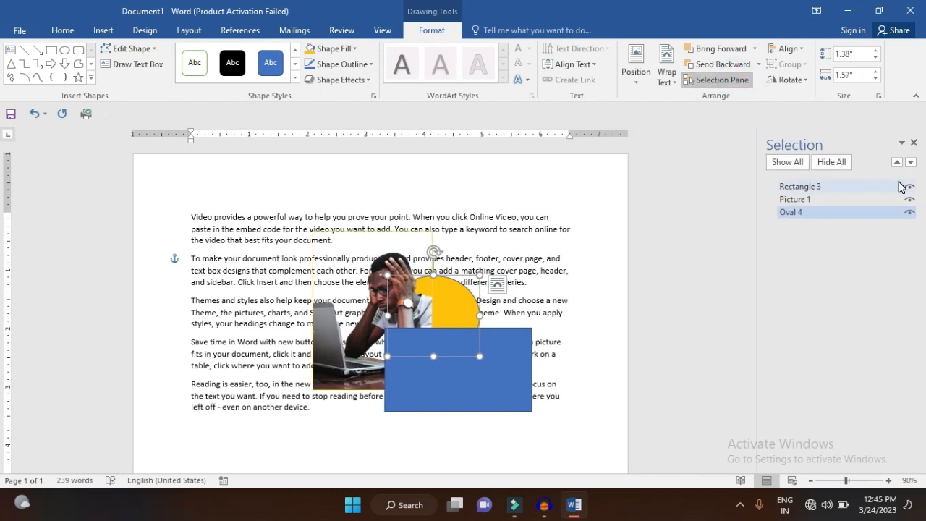
{"action": "left_click", "coordinate": [821, 215]}
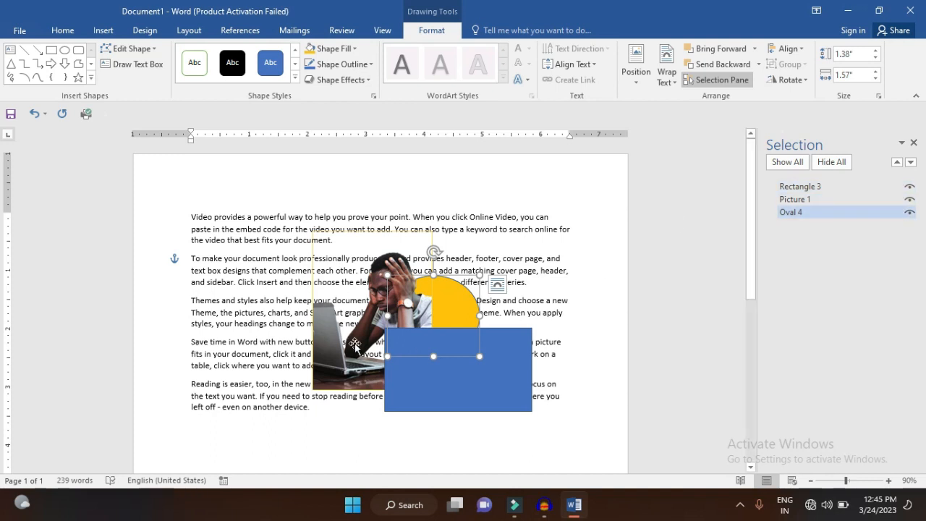
{"action": "left_click", "coordinate": [910, 213]}
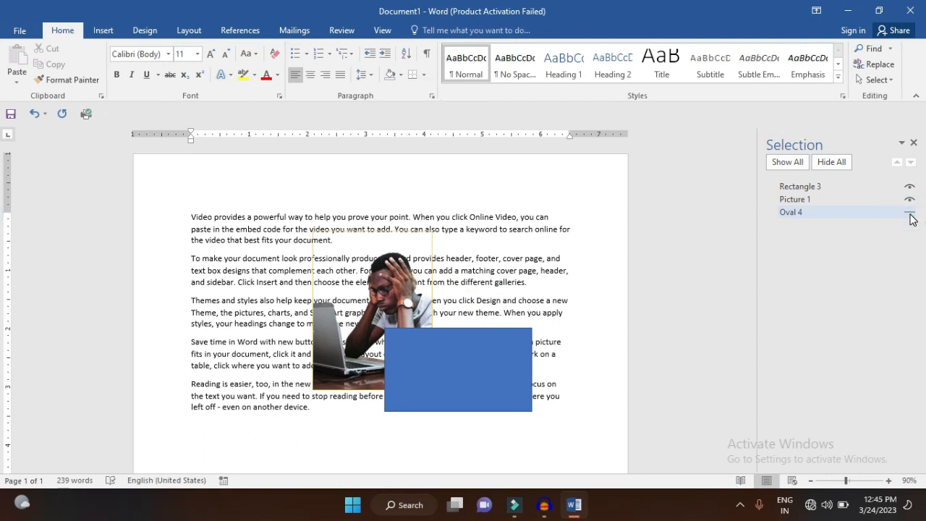
{"action": "left_click", "coordinate": [911, 214]}
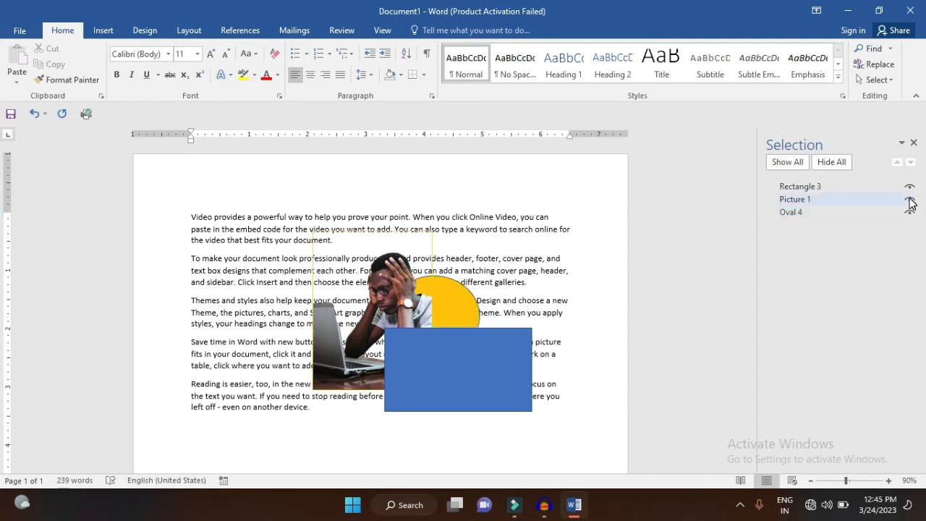
{"action": "left_click", "coordinate": [833, 163]}
{"action": "left_click", "coordinate": [796, 161]}
{"action": "left_click", "coordinate": [913, 142]}
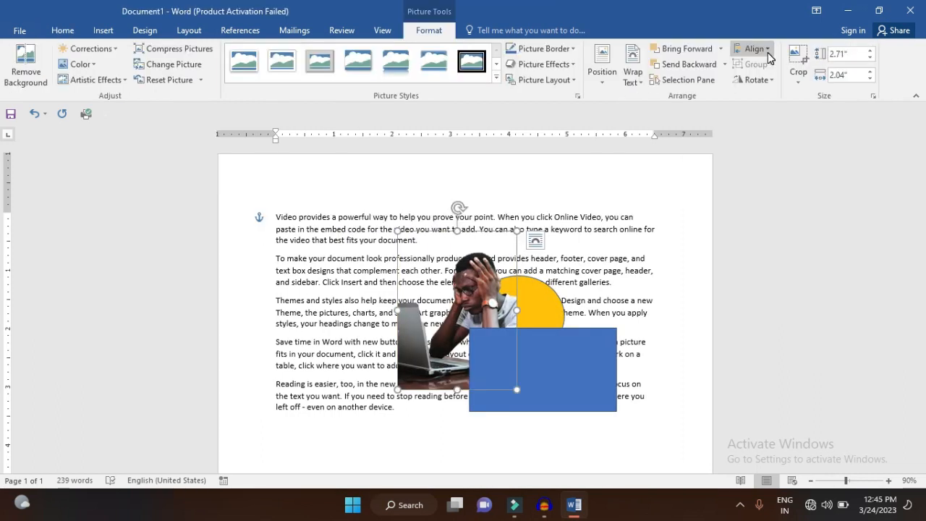
Delete the gold oval and the blue rectangle, keeping only the picture
{"action": "left_click", "coordinate": [767, 49]}
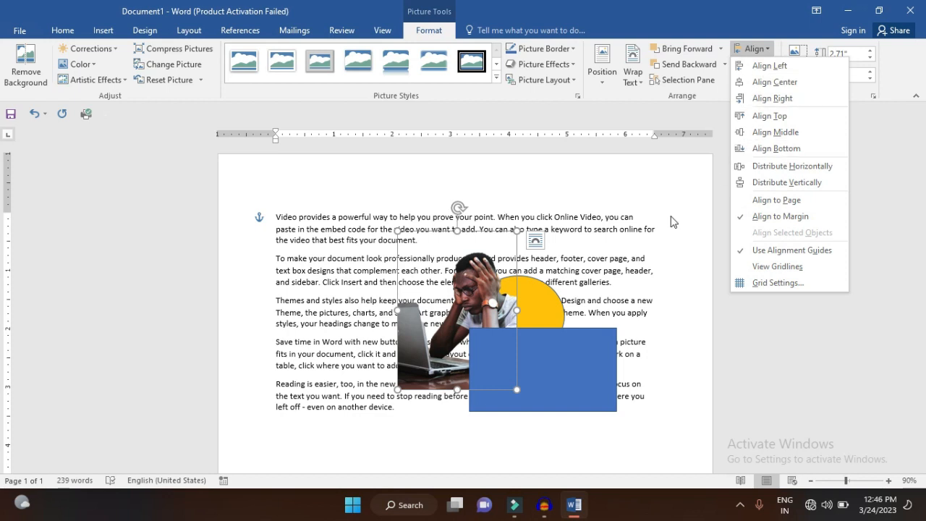
{"action": "left_click", "coordinate": [512, 318]}
{"action": "left_click", "coordinate": [538, 319]}
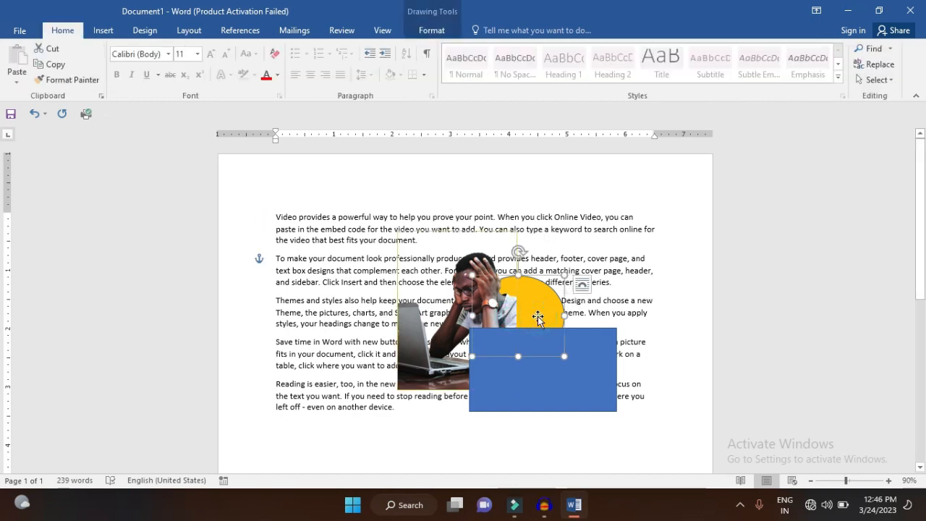
{"action": "key", "text": "Delete"}
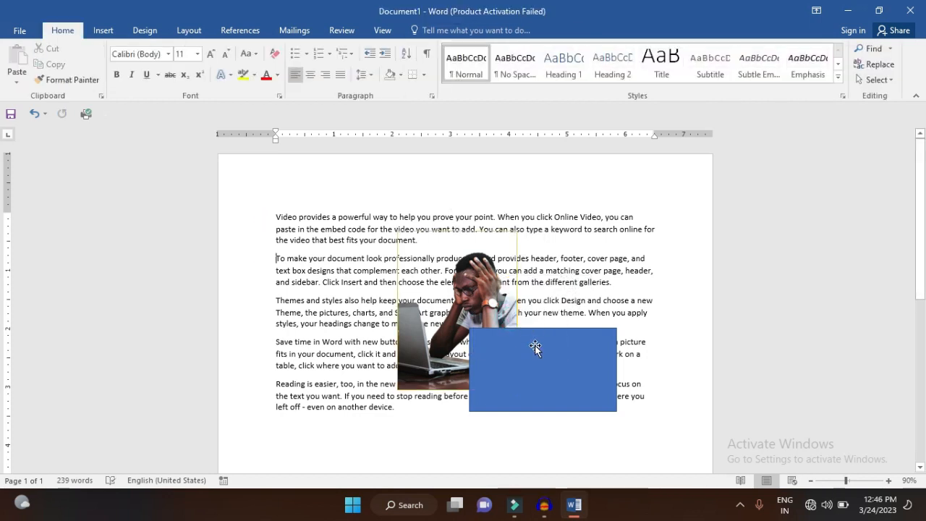
{"action": "left_click", "coordinate": [534, 346]}
{"action": "key", "text": "Delete"}
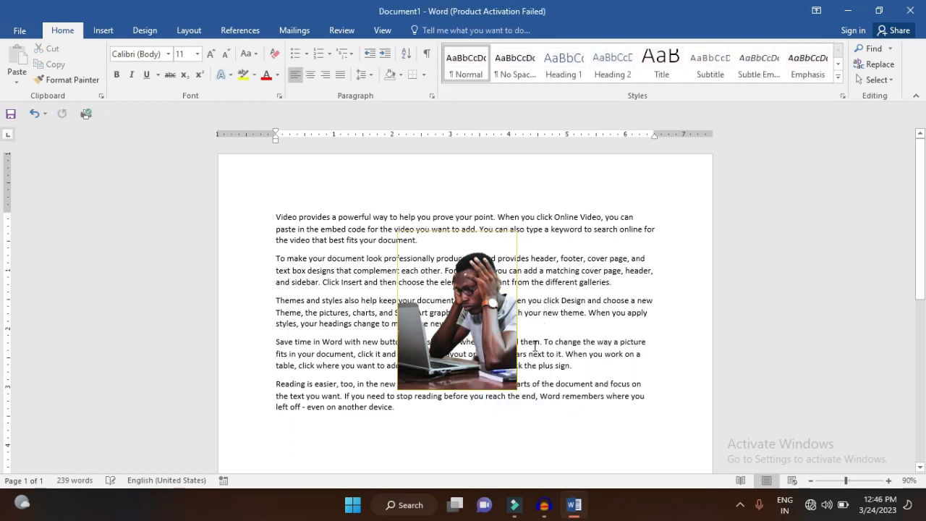
Align the picture to the left margin
{"action": "left_click", "coordinate": [506, 338]}
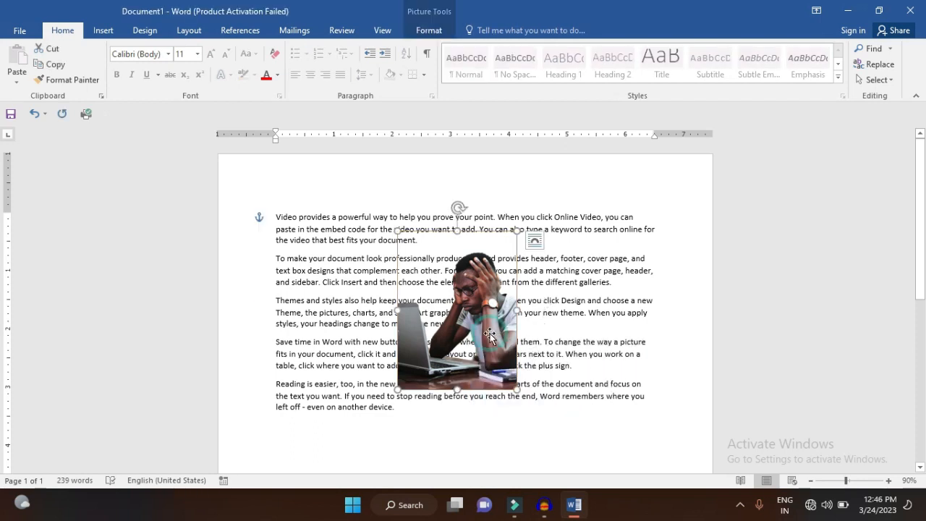
{"action": "left_click", "coordinate": [434, 32]}
{"action": "left_click", "coordinate": [756, 48]}
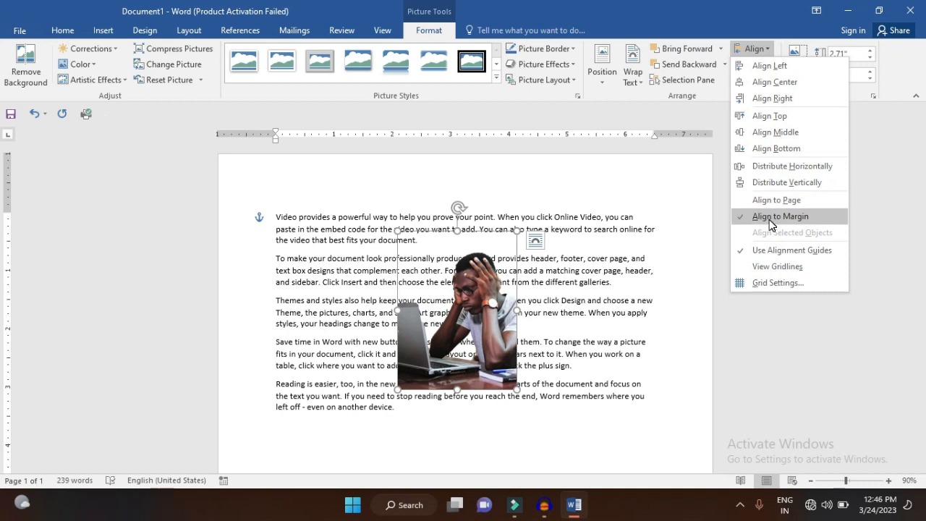
{"action": "left_click", "coordinate": [773, 66]}
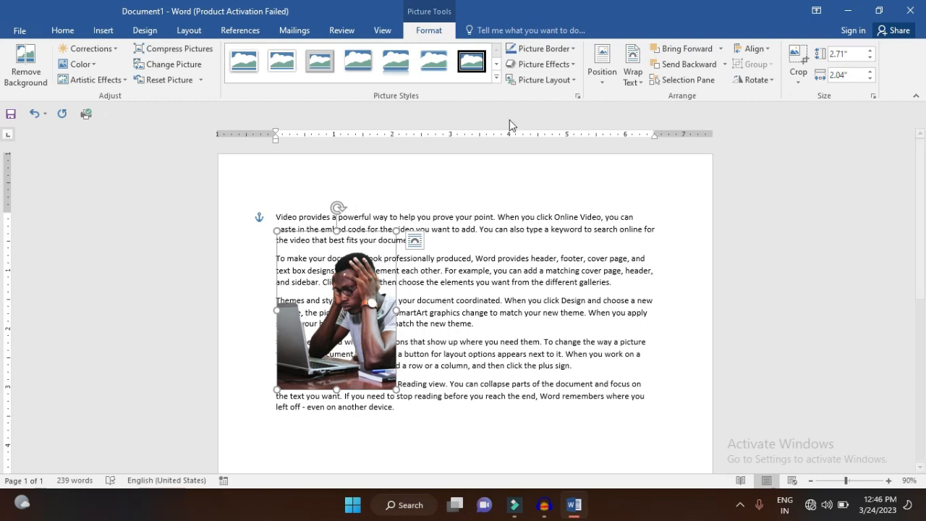
Align the picture to the centre between the margins, and after that to the right margin
{"action": "left_click", "coordinate": [758, 49]}
{"action": "left_click", "coordinate": [770, 83]}
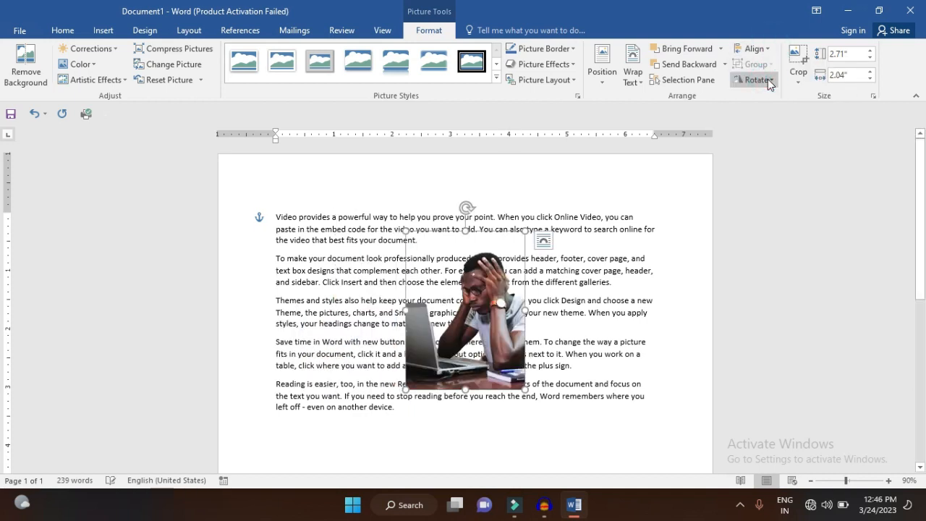
{"action": "left_click", "coordinate": [755, 48]}
{"action": "left_click", "coordinate": [785, 100]}
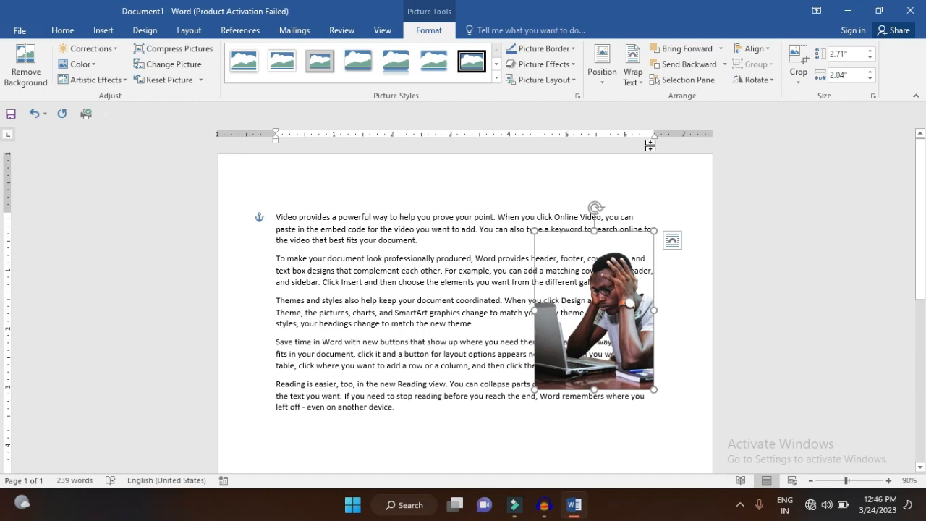
Make alignment relative to the page and align the picture to the page's left edge
{"action": "left_click", "coordinate": [754, 48]}
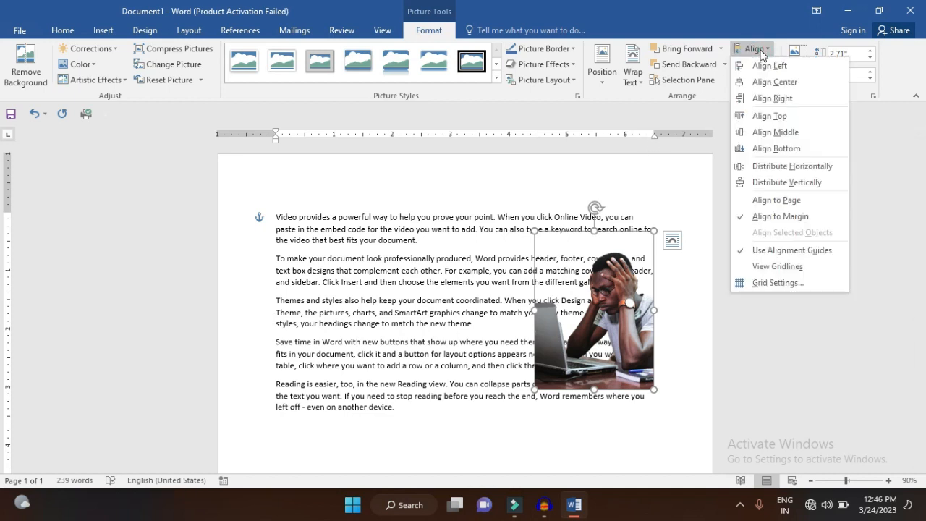
{"action": "left_click", "coordinate": [779, 201]}
{"action": "left_click", "coordinate": [770, 55]}
{"action": "left_click", "coordinate": [769, 65]}
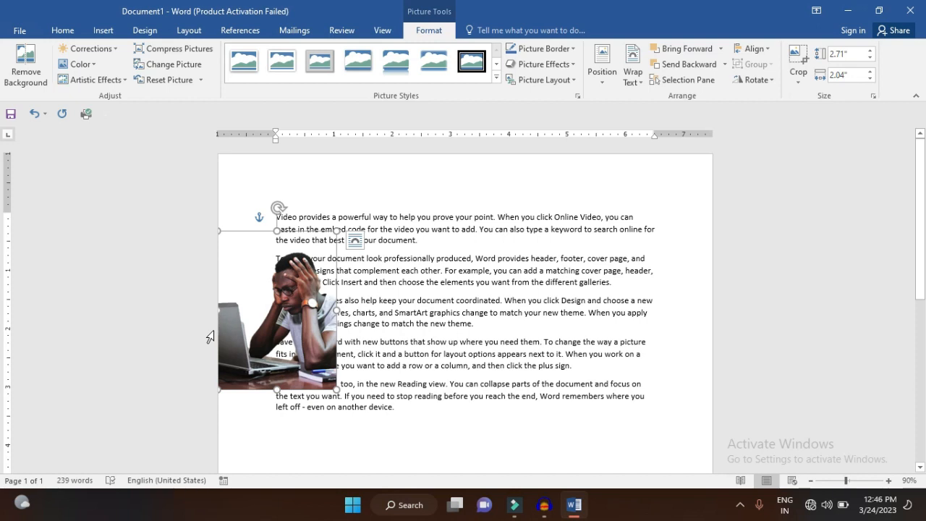
Align the picture to the page's right edge
{"action": "left_click", "coordinate": [765, 51]}
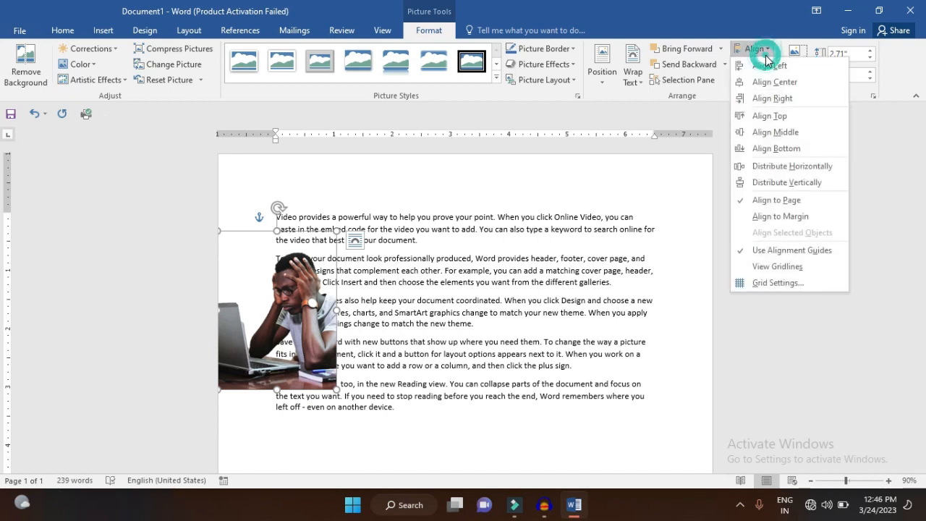
{"action": "left_click", "coordinate": [771, 98]}
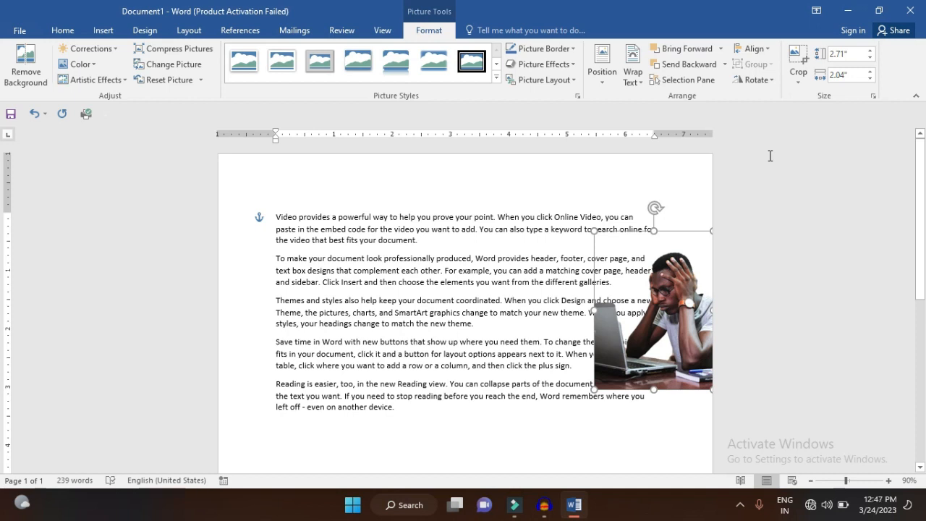
{"action": "left_click", "coordinate": [772, 49]}
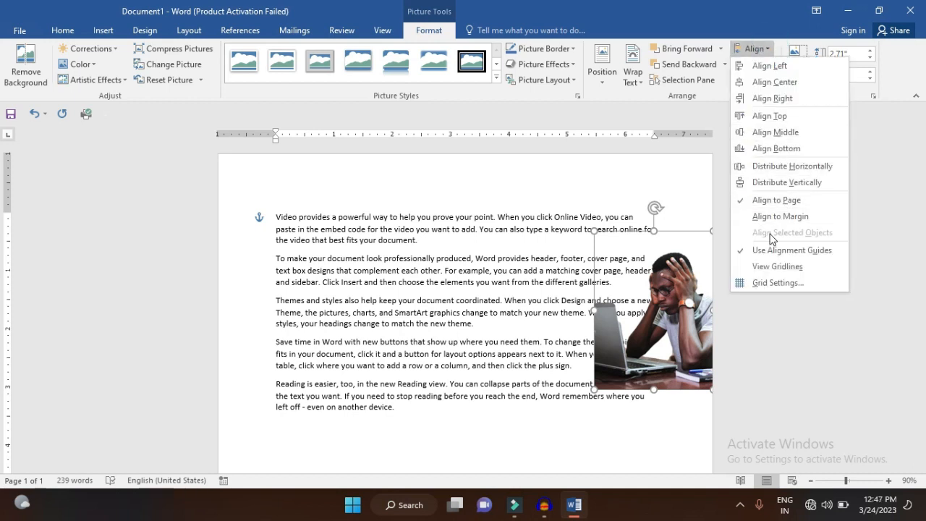
{"action": "left_click", "coordinate": [656, 313]}
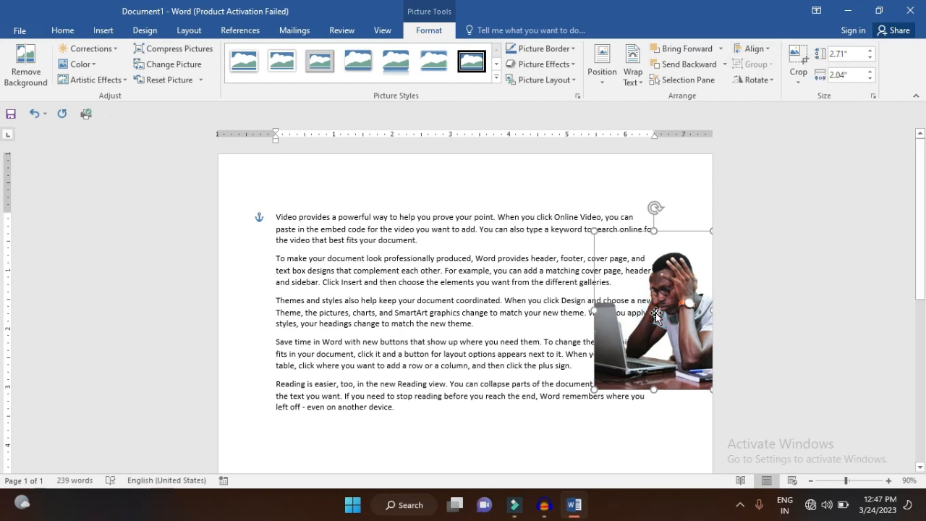
Move the picture back to the right margin and place two copies beside it, forming a row of three across the text
{"action": "left_click_drag", "start_coordinate": [655, 314], "coordinate": [578, 311]}
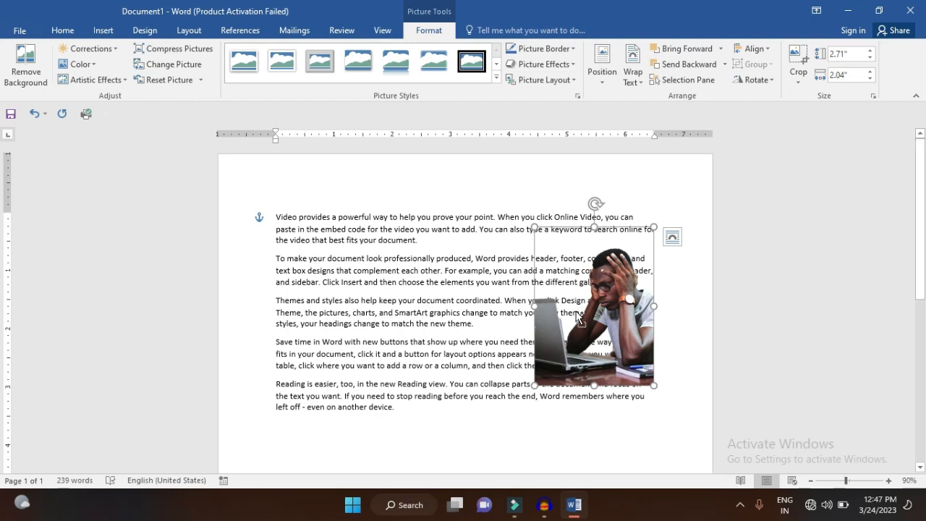
{"action": "left_click_drag", "start_coordinate": [577, 316], "coordinate": [448, 317]}
{"action": "key", "text": "Right"}
{"action": "key", "text": "Right"}
{"action": "key", "text": "Right"}
{"action": "key", "text": "Right"}
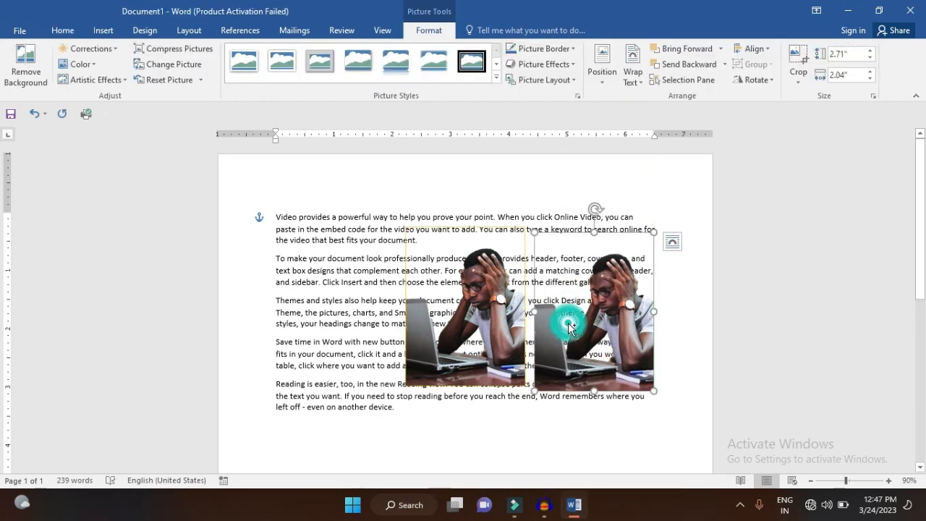
{"action": "left_click_drag", "start_coordinate": [570, 325], "coordinate": [293, 320]}
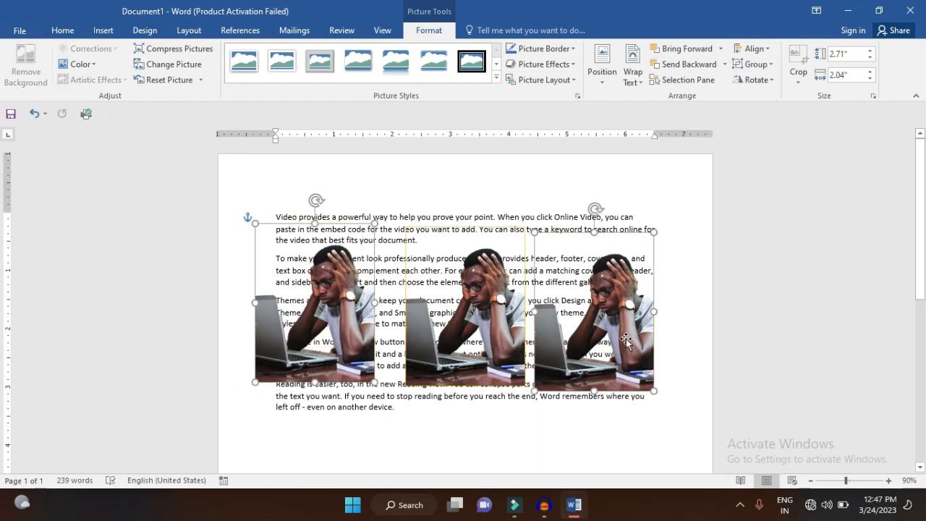
{"action": "left_click_drag", "start_coordinate": [625, 340], "coordinate": [646, 335]}
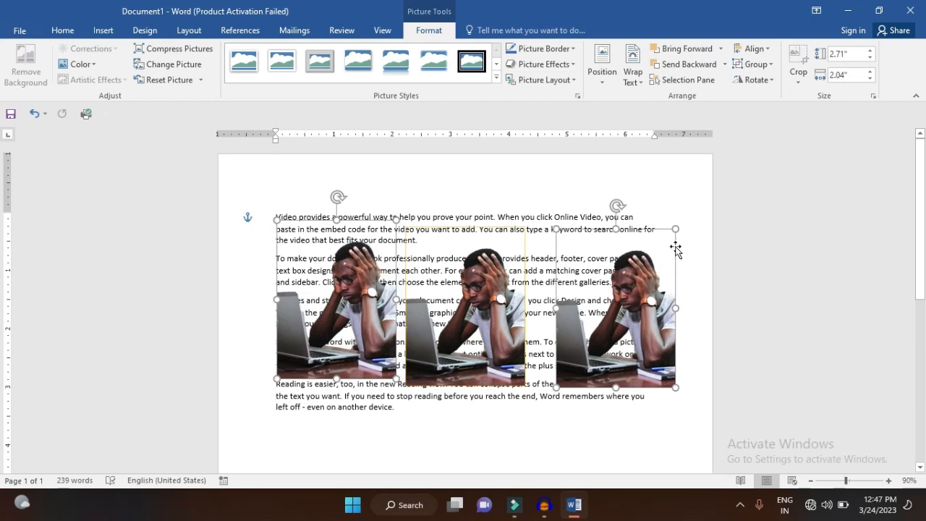
{"action": "left_click", "coordinate": [690, 230]}
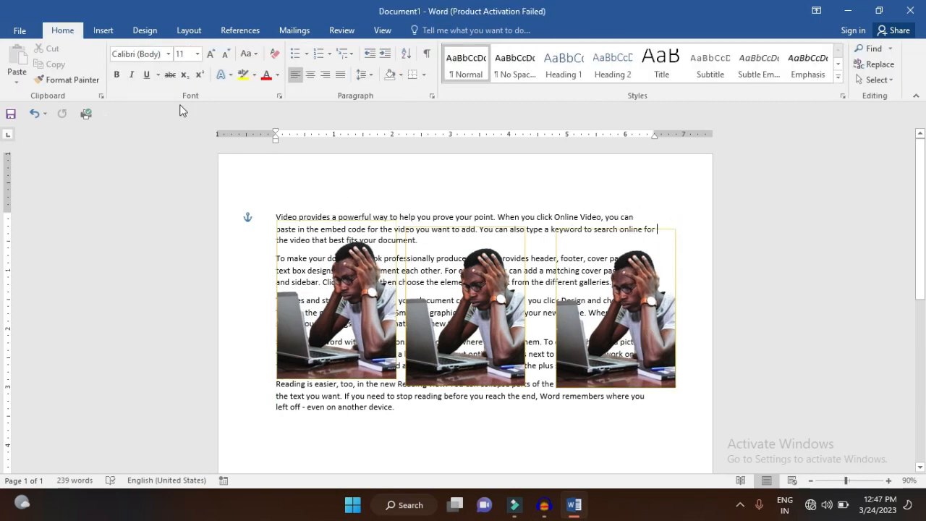
Select all three pictures together as objects and shrink them to about 1.14" high by 0.86" wide
{"action": "left_click", "coordinate": [887, 84]}
{"action": "left_click", "coordinate": [812, 114]}
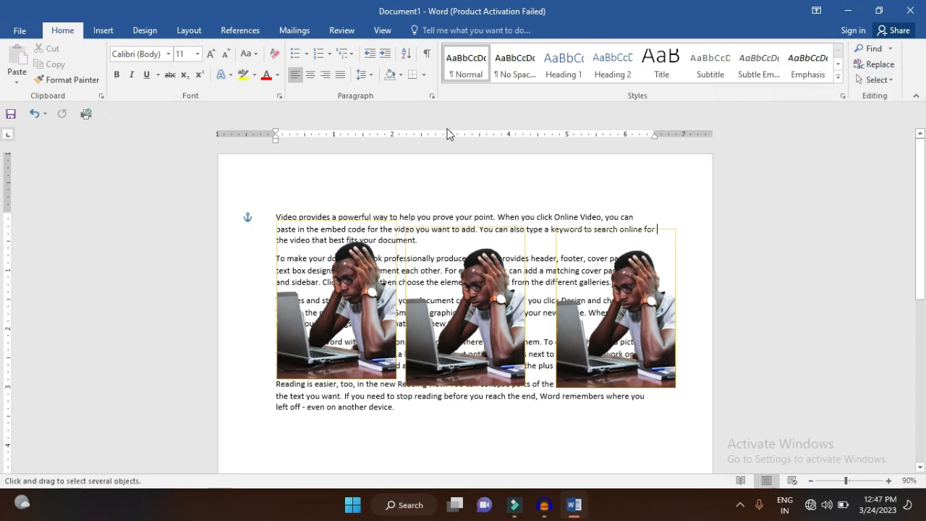
{"action": "left_click_drag", "start_coordinate": [256, 192], "coordinate": [699, 424]}
{"action": "left_click_drag", "start_coordinate": [675, 228], "coordinate": [605, 330]}
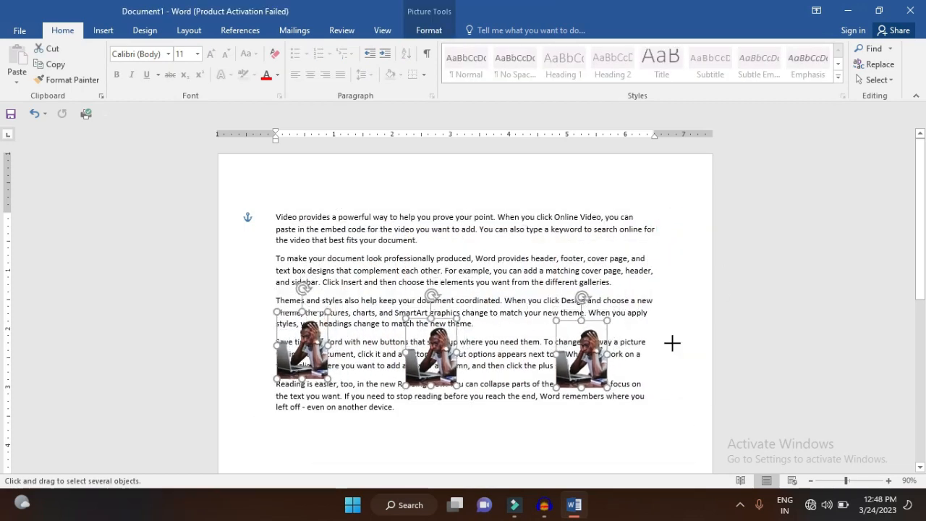
{"action": "key", "text": "Escape"}
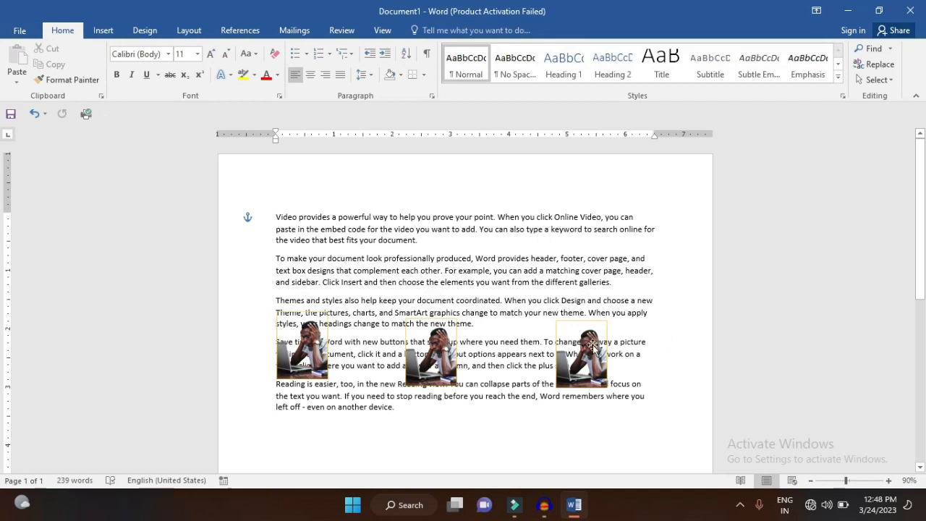
Move the right picture to the right margin, shift the middle one down and to the right, and select all three pictures
{"action": "left_click_drag", "start_coordinate": [591, 346], "coordinate": [639, 331]}
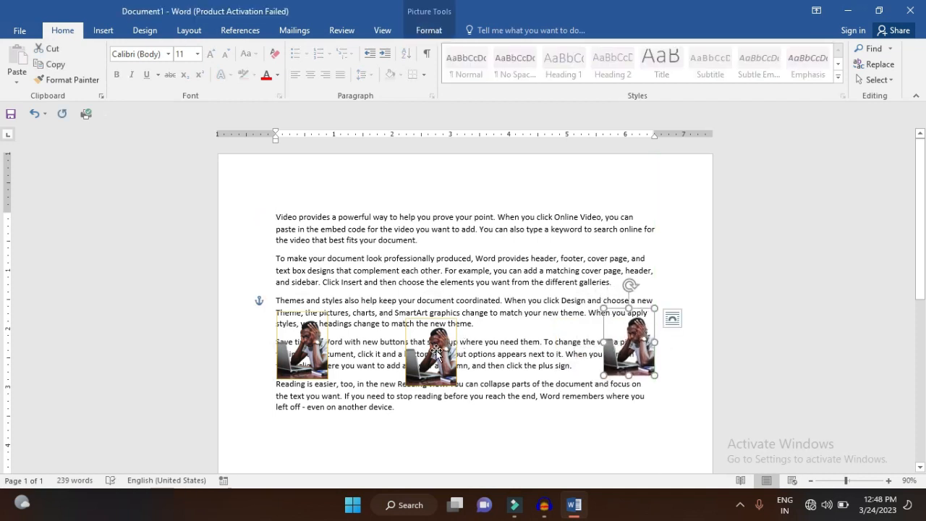
{"action": "left_click_drag", "start_coordinate": [436, 352], "coordinate": [480, 393]}
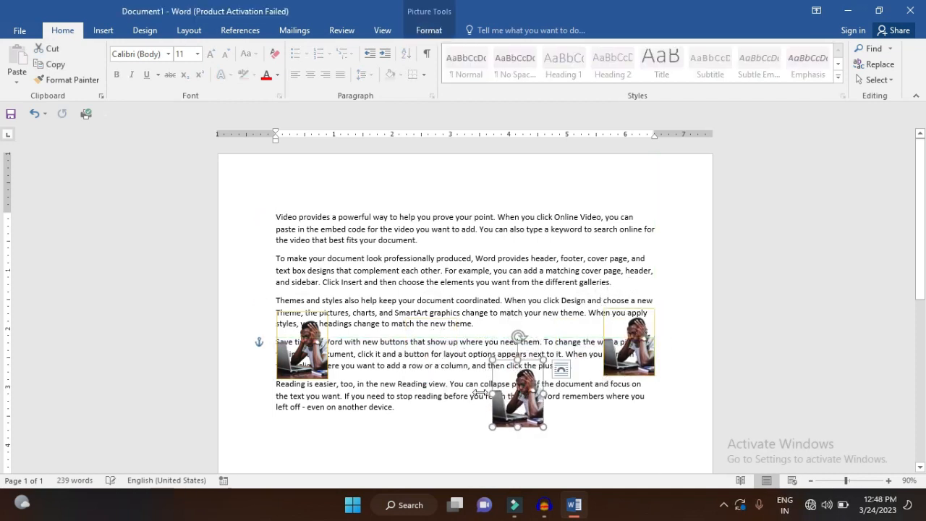
{"action": "left_click", "coordinate": [304, 352], "text": "ctrl"}
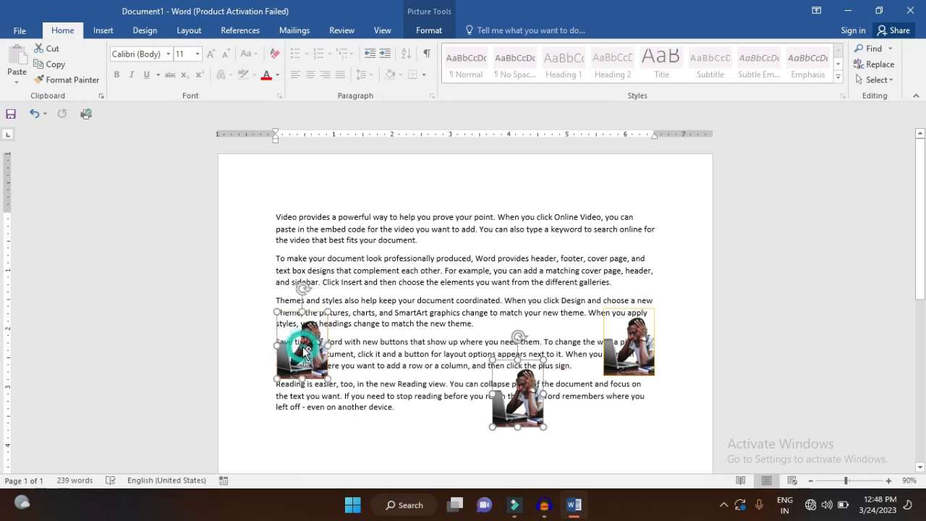
{"action": "left_click", "coordinate": [624, 372], "text": "ctrl"}
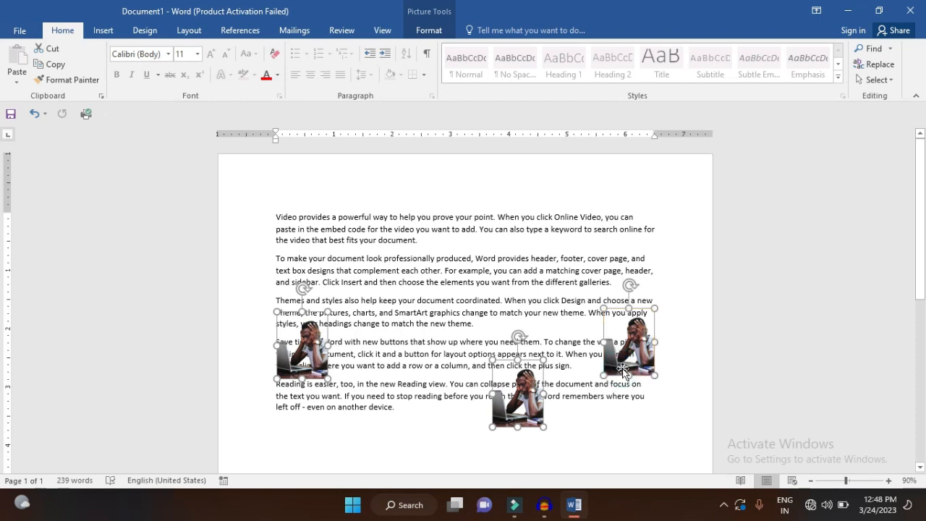
Try aligning the three selected pictures to the page's left edge, and undo it
{"action": "left_click", "coordinate": [429, 30]}
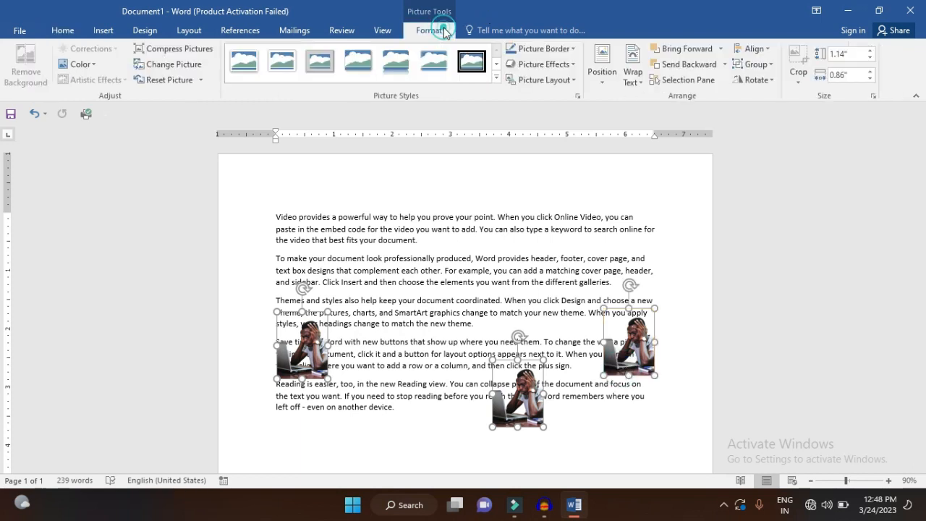
{"action": "left_click", "coordinate": [738, 49]}
{"action": "left_click", "coordinate": [759, 66]}
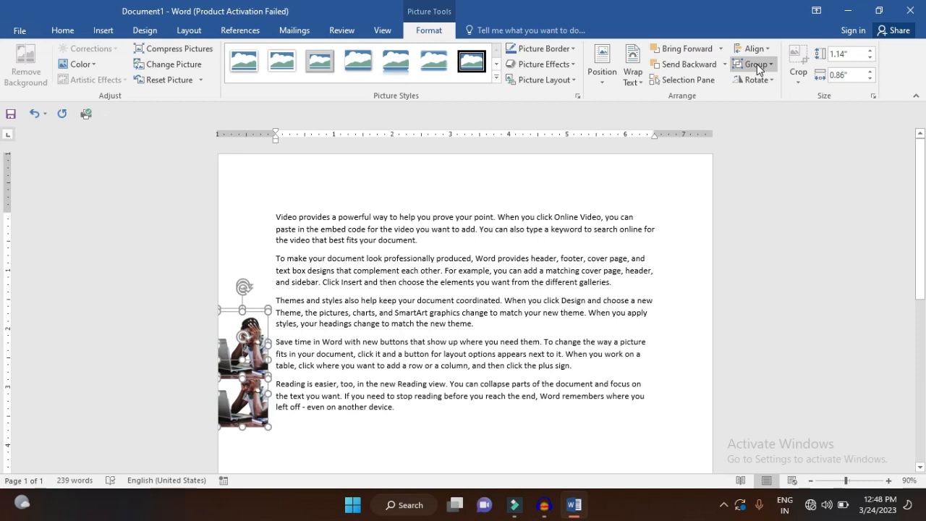
{"action": "key", "text": "ctrl+z"}
Make alignment relative to the selected objects and align the three pictures onto one another by middle and centre
{"action": "left_click", "coordinate": [754, 48]}
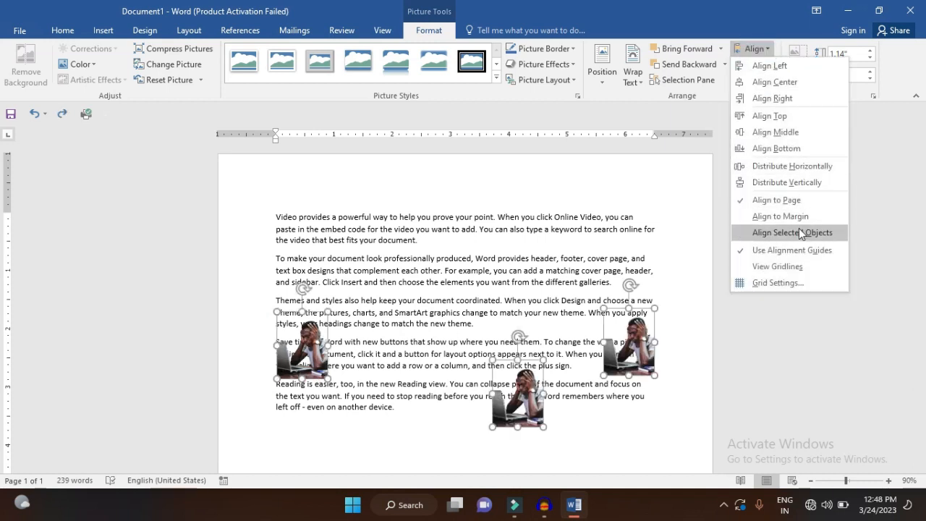
{"action": "left_click", "coordinate": [799, 232]}
{"action": "left_click", "coordinate": [756, 51]}
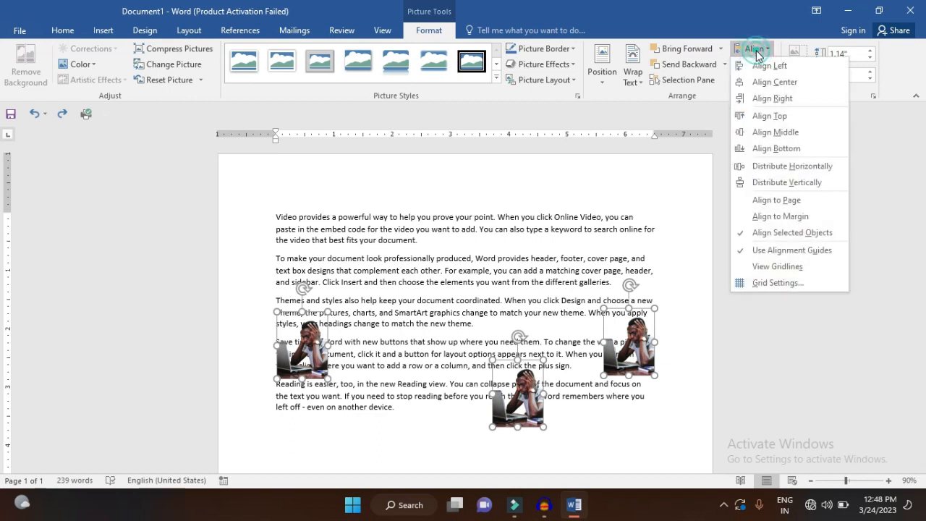
{"action": "left_click", "coordinate": [790, 133]}
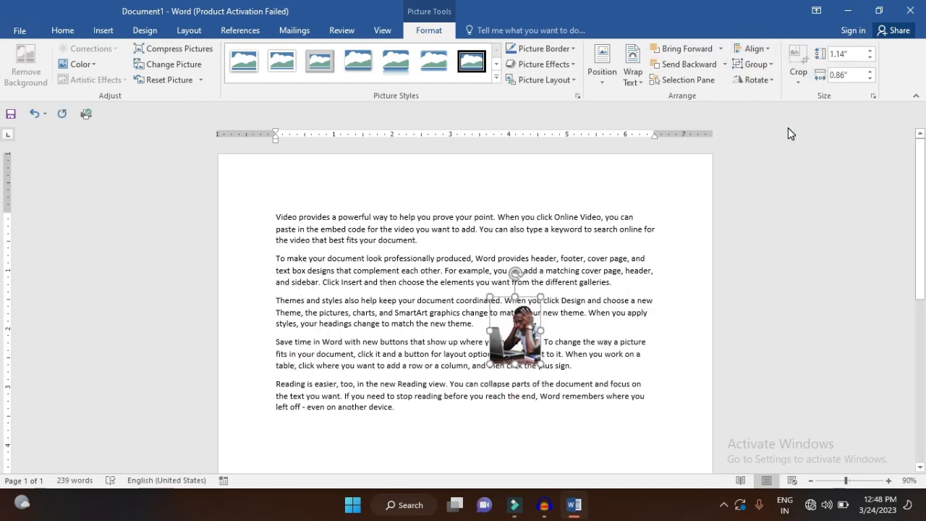
Spread the stacked pictures apart in a row, moving one to the left of the others
{"action": "left_click", "coordinate": [578, 334]}
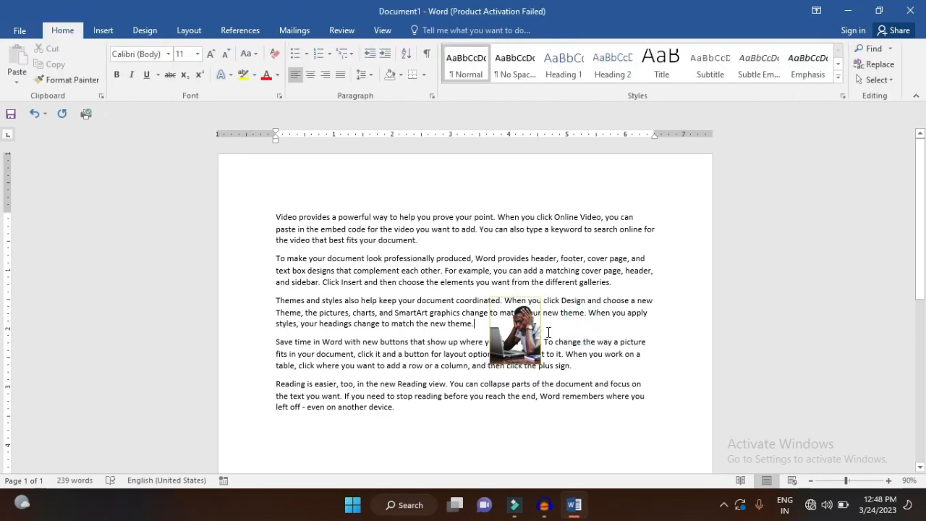
{"action": "left_click_drag", "start_coordinate": [527, 325], "coordinate": [391, 325]}
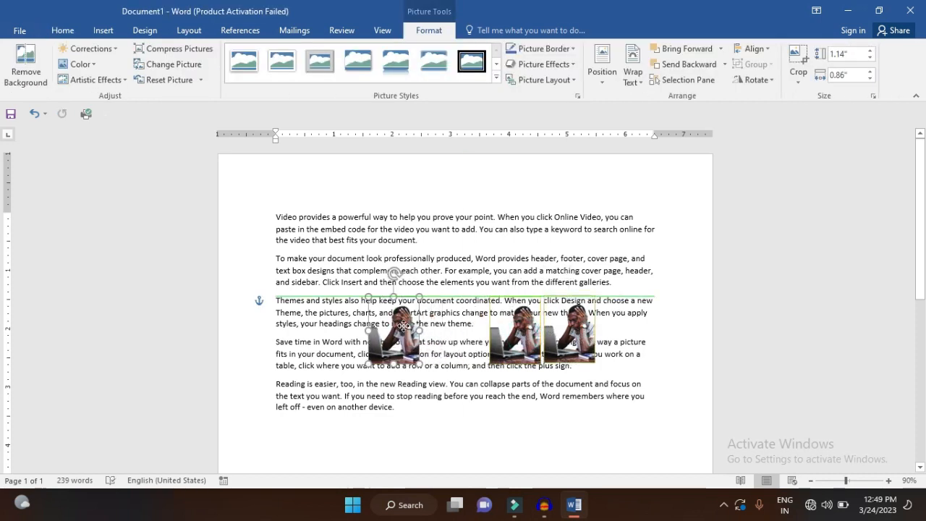
Enlarge the left picture to about 2.3" by 1.73" and stretch the middle one horizontally past the right margin
{"action": "left_click_drag", "start_coordinate": [417, 365], "coordinate": [470, 398]}
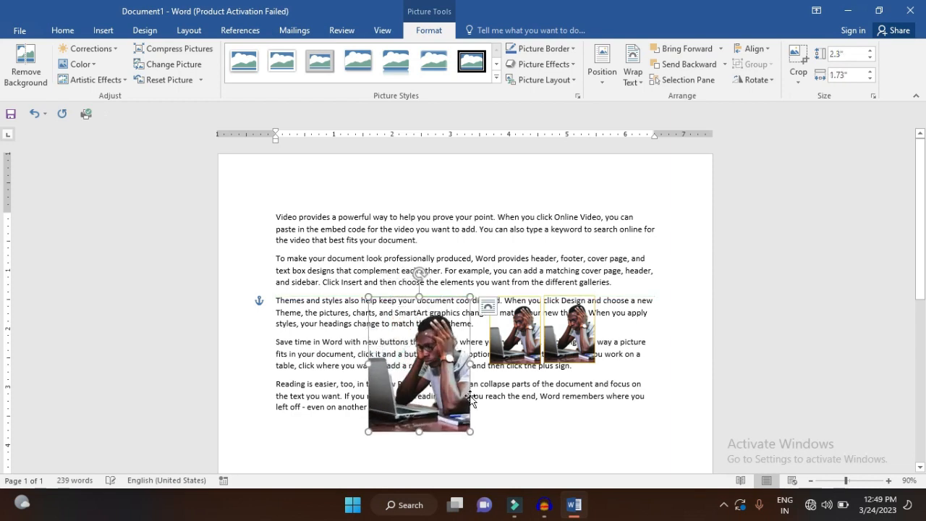
{"action": "left_click", "coordinate": [537, 362]}
{"action": "left_click_drag", "start_coordinate": [543, 330], "coordinate": [678, 330]}
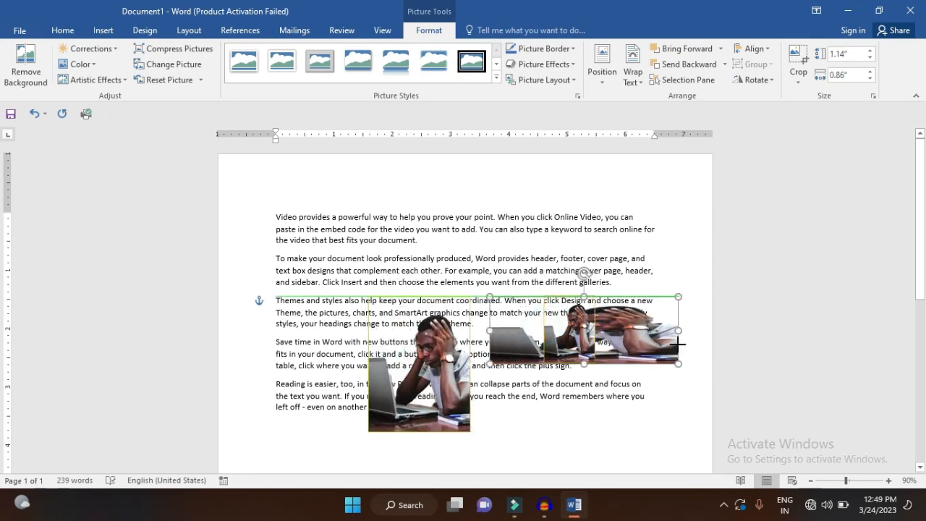
{"action": "key", "text": "ctrl+z"}
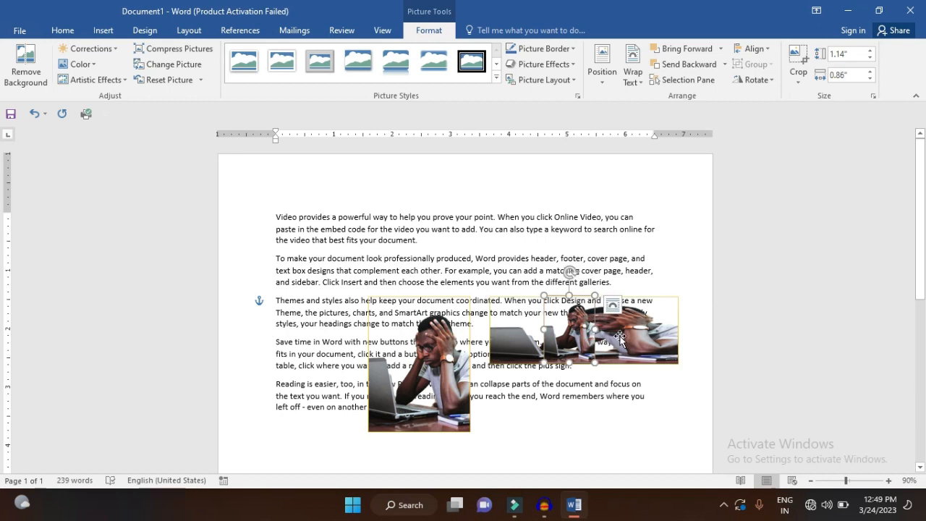
Select the three differently sized pictures and align them to a common horizontal centre
{"action": "left_click", "coordinate": [626, 344], "text": "shift"}
{"action": "left_click", "coordinate": [419, 359], "text": "shift"}
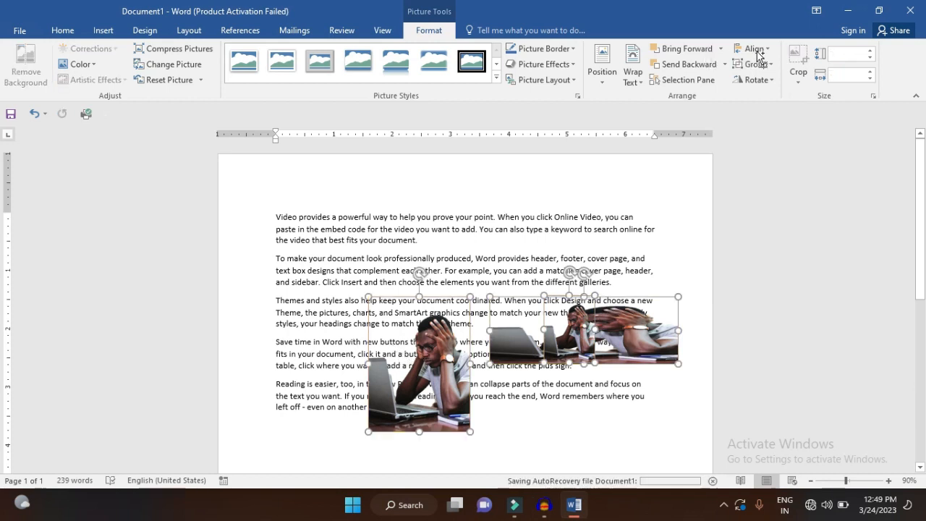
{"action": "left_click", "coordinate": [756, 50]}
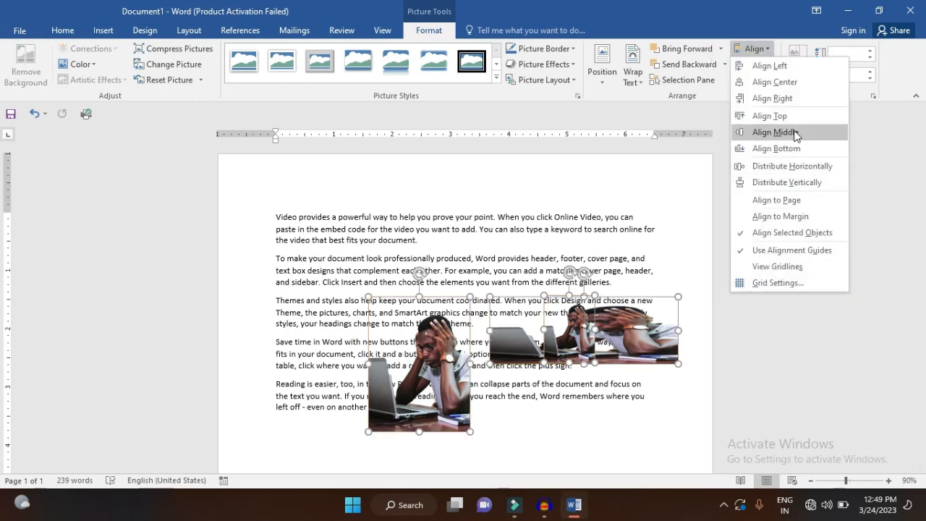
{"action": "left_click", "coordinate": [801, 87]}
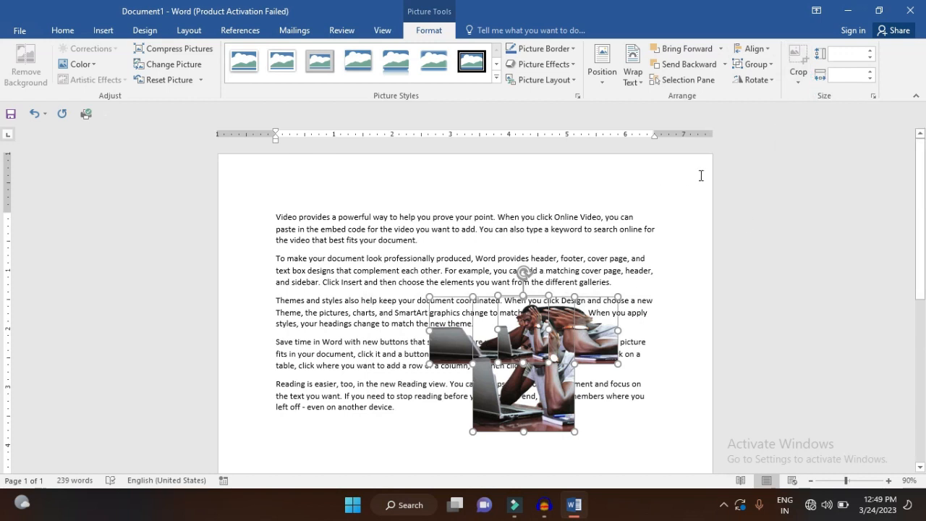
Align the three pictures by their top edges, and after that by their middles
{"action": "left_click", "coordinate": [756, 49]}
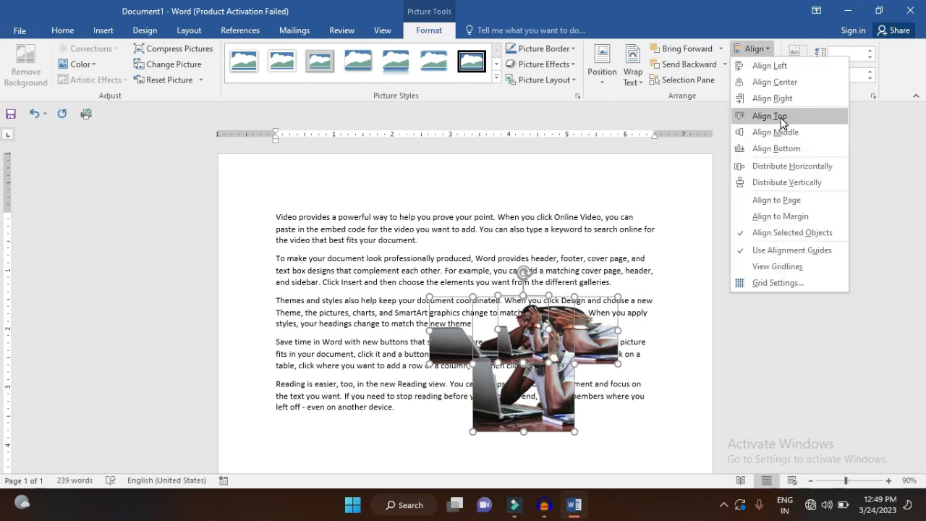
{"action": "left_click", "coordinate": [781, 117]}
{"action": "left_click", "coordinate": [756, 49]}
{"action": "left_click", "coordinate": [790, 133]}
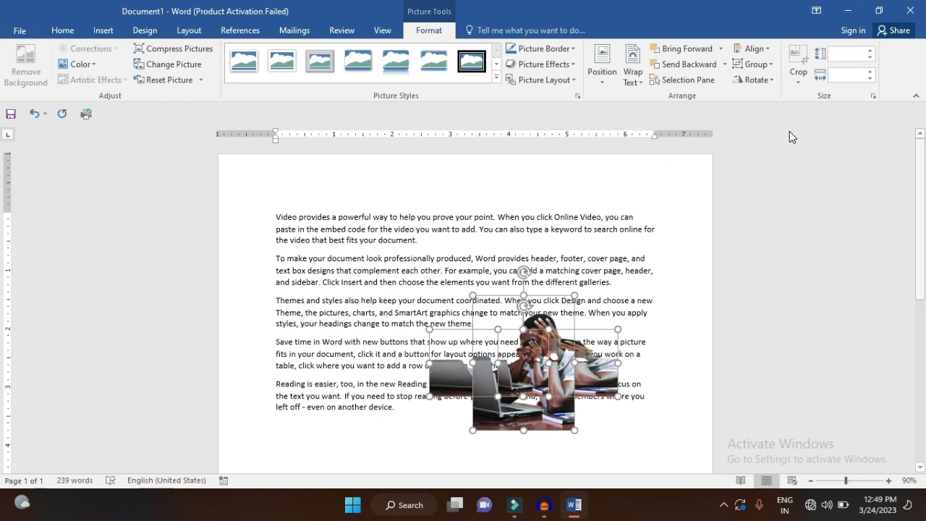
Undo the alignments and the resizing to restore the row of three equally small pictures
{"action": "key", "text": "ctrl+z"}
{"action": "key", "text": "ctrl+z"}
{"action": "key", "text": "ctrl+z"}
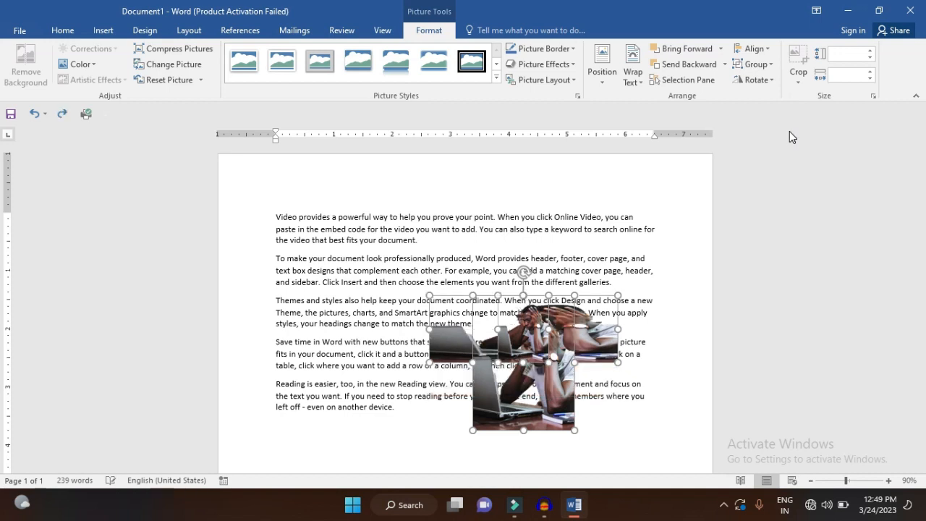
{"action": "key", "text": "ctrl+z"}
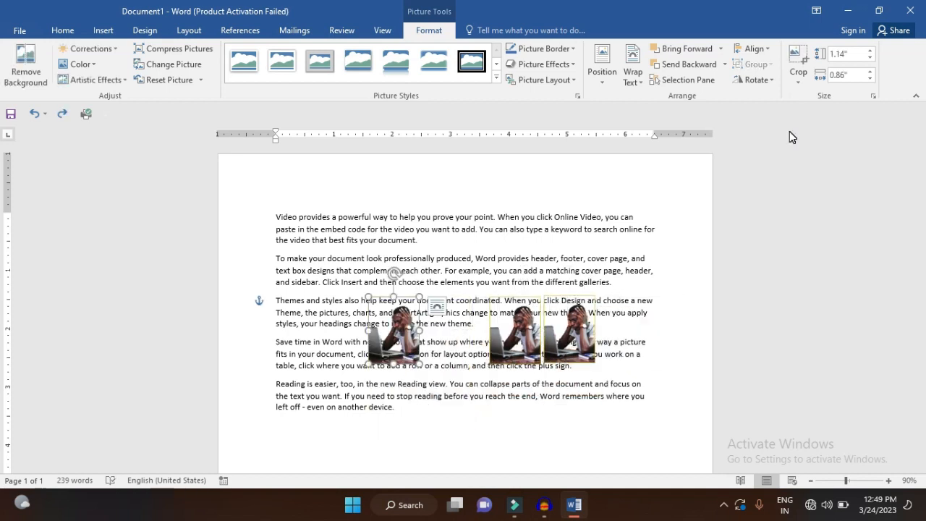
Select the three equally small pictures in the row and distribute them horizontally
{"action": "key", "text": "ctrl+z"}
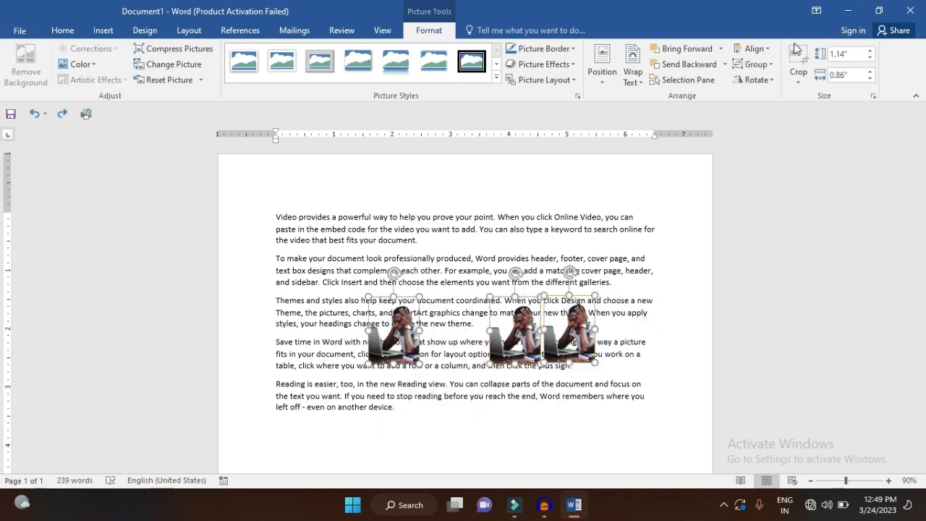
{"action": "left_click", "coordinate": [751, 53]}
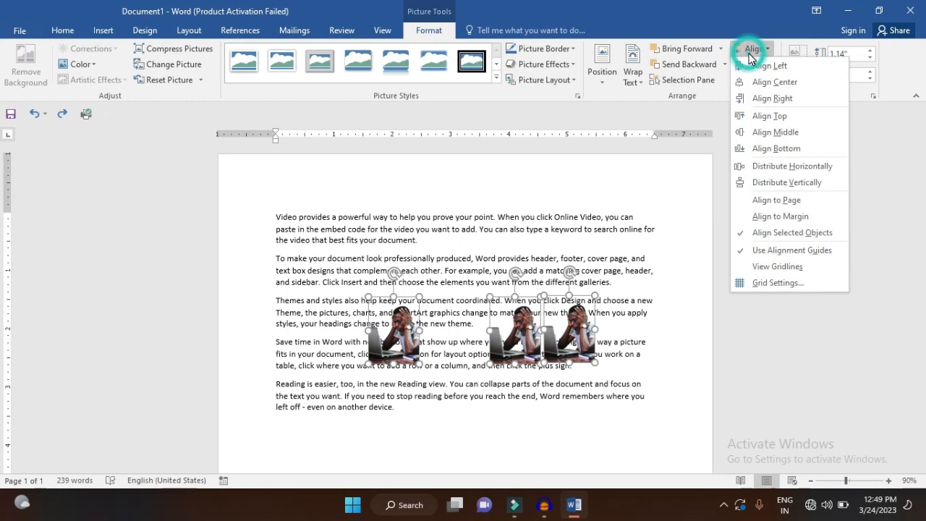
{"action": "left_click", "coordinate": [783, 171]}
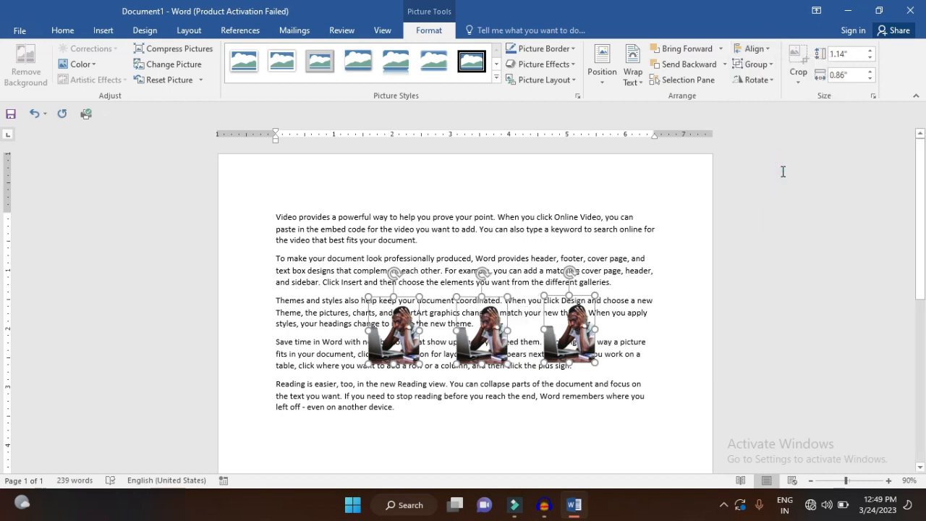
Stagger the right picture higher and the middle one lower, select all three pictures and distribute them vertically
{"action": "left_click", "coordinate": [531, 335]}
{"action": "left_click_drag", "start_coordinate": [547, 358], "coordinate": [568, 318]}
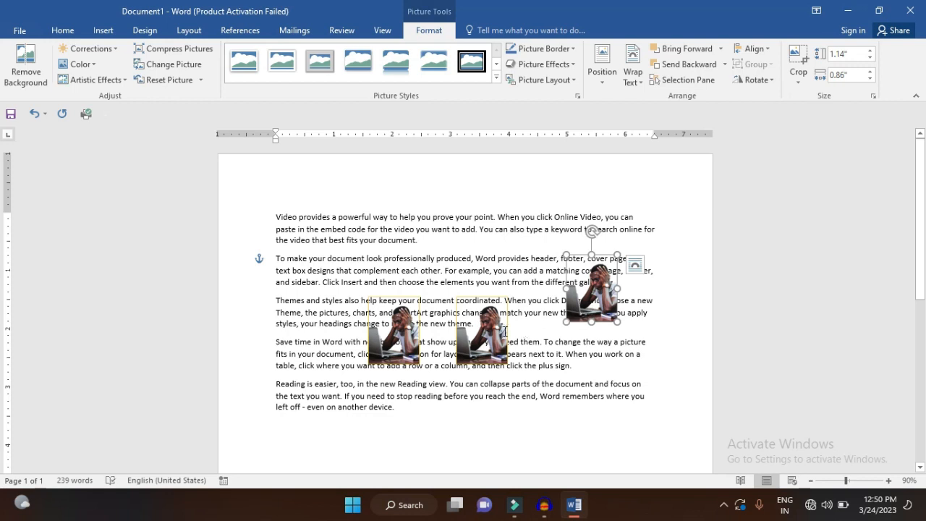
{"action": "left_click_drag", "start_coordinate": [504, 331], "coordinate": [539, 350]}
{"action": "left_click", "coordinate": [583, 320], "text": "ctrl"}
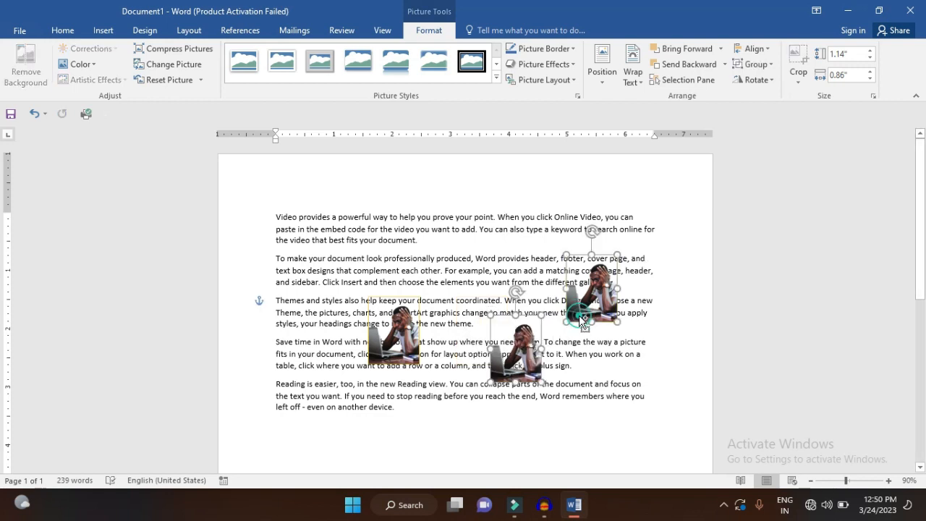
{"action": "left_click", "coordinate": [766, 42]}
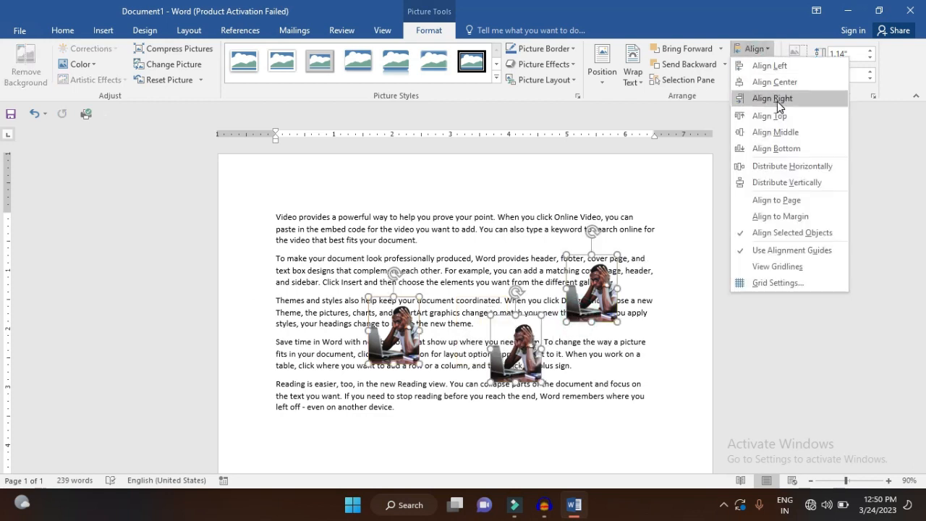
{"action": "left_click", "coordinate": [784, 181]}
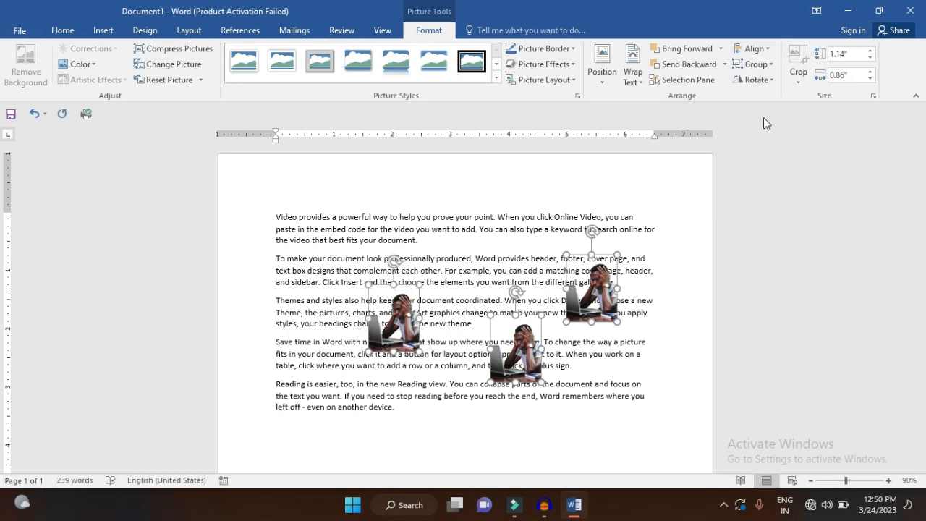
Align the three staggered pictures by their middles, distribute them horizontally, and deselect them
{"action": "left_click", "coordinate": [767, 49]}
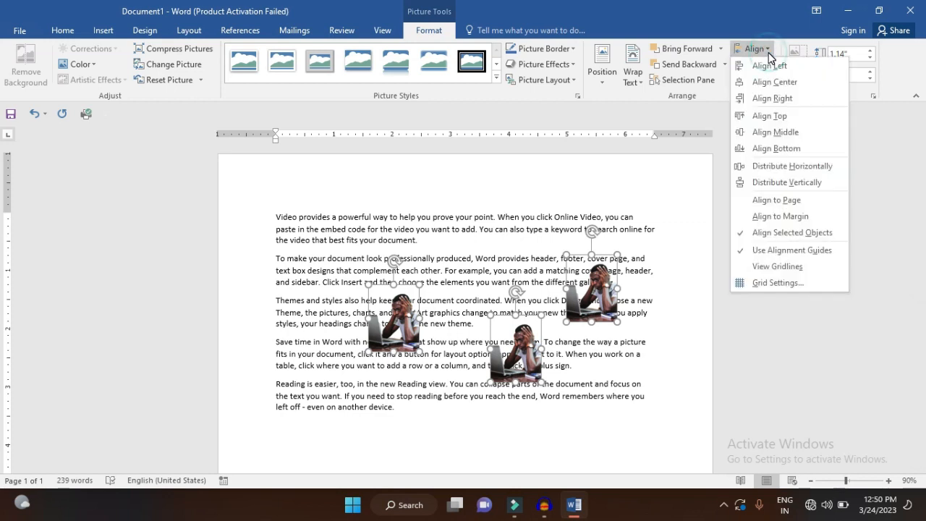
{"action": "left_click", "coordinate": [778, 134]}
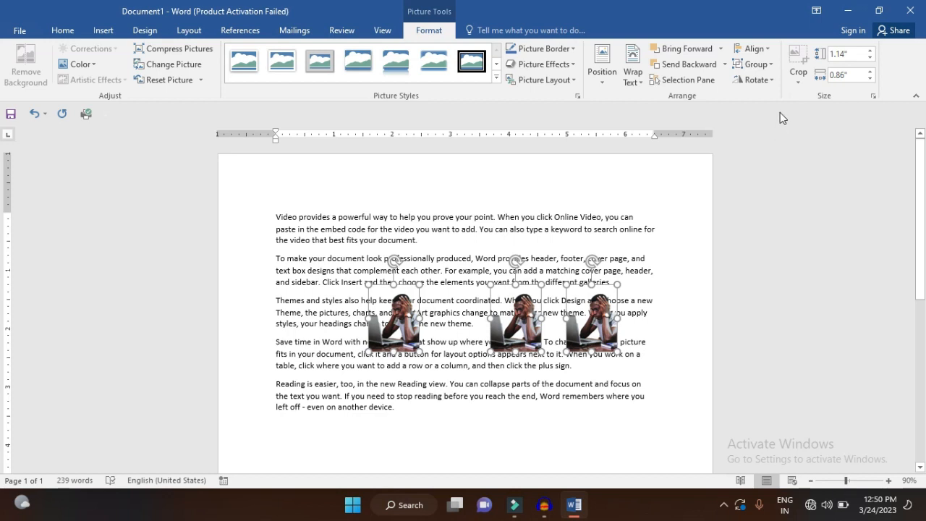
{"action": "left_click", "coordinate": [766, 49]}
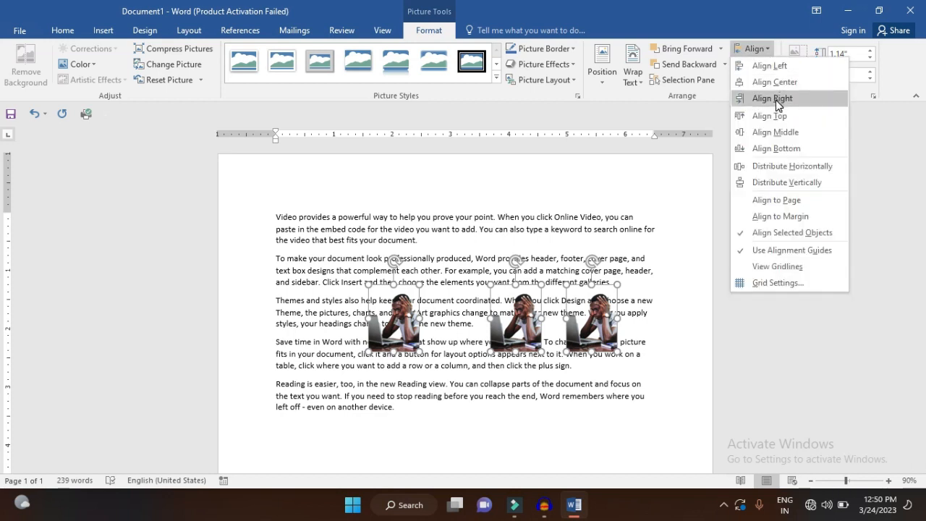
{"action": "left_click", "coordinate": [791, 167]}
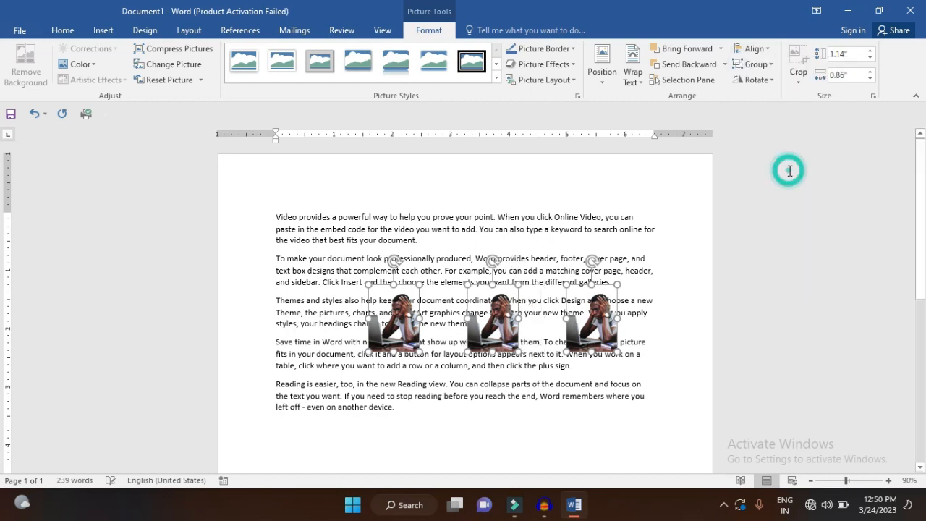
{"action": "left_click", "coordinate": [790, 170]}
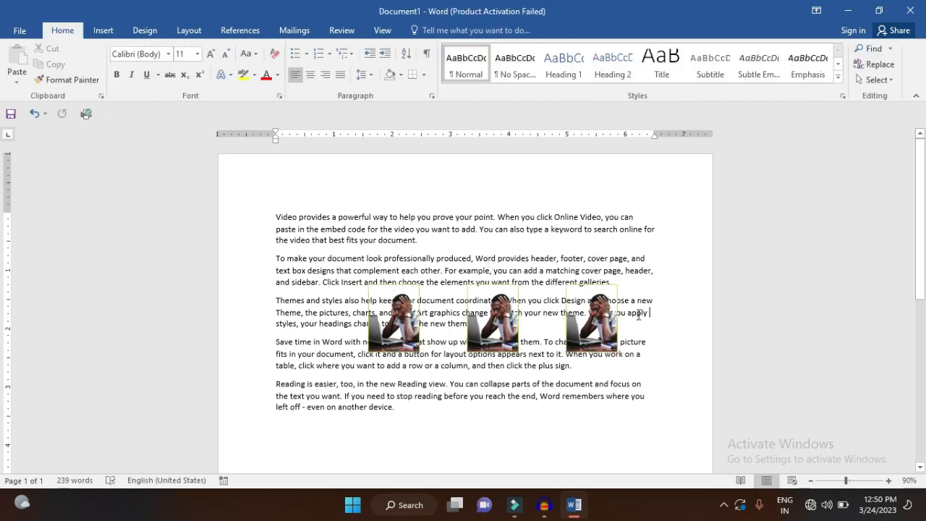
Stack the three pictures in a column near the right margin, select them all and distribute them vertically
{"action": "left_click_drag", "start_coordinate": [605, 312], "coordinate": [623, 235]}
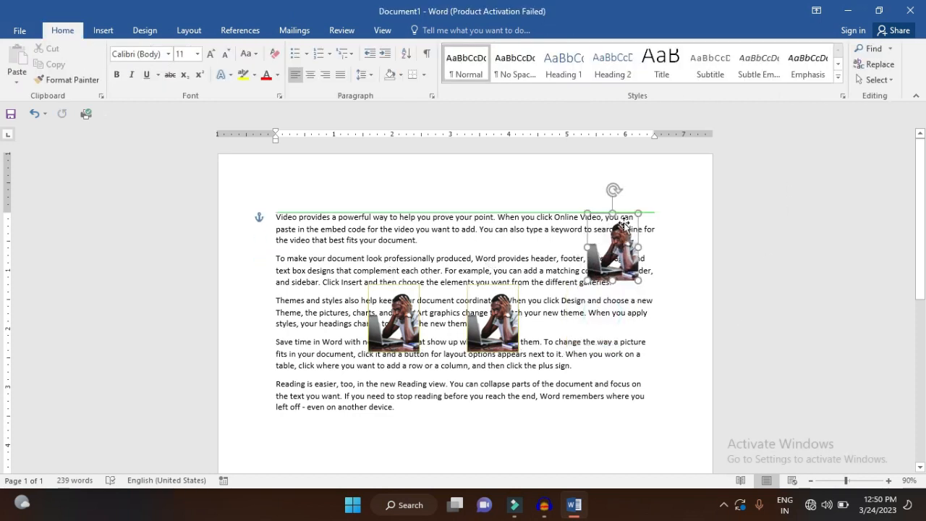
{"action": "left_click_drag", "start_coordinate": [510, 315], "coordinate": [634, 323]}
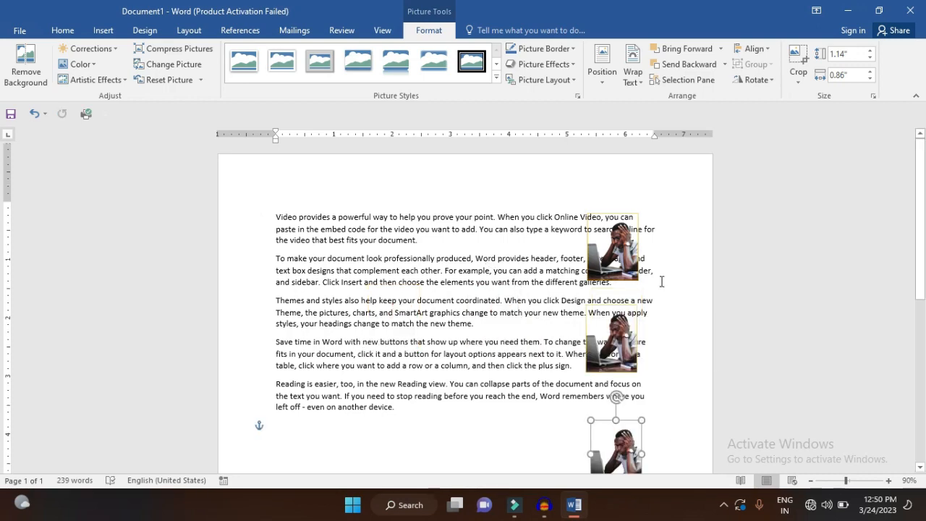
{"action": "scroll", "coordinate": [661, 281], "scroll_direction": "down", "scroll_amount": 2}
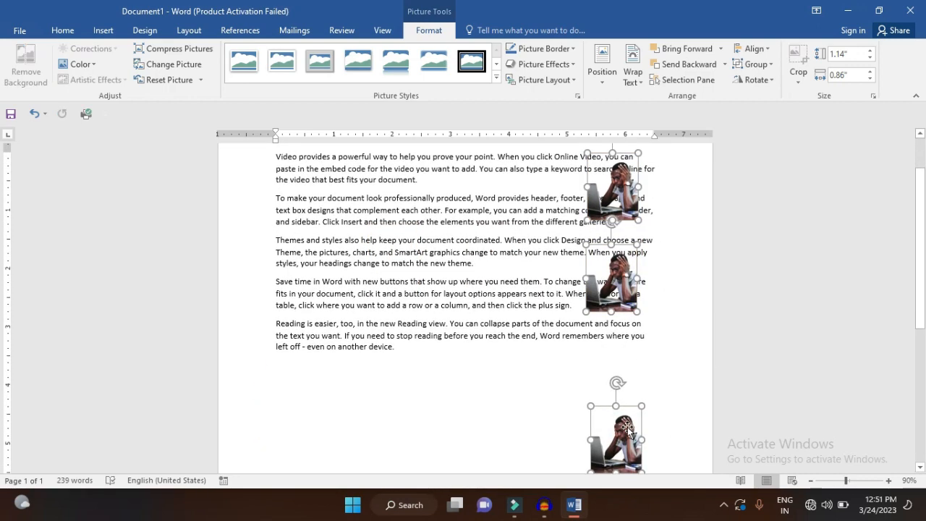
{"action": "left_click", "coordinate": [767, 49]}
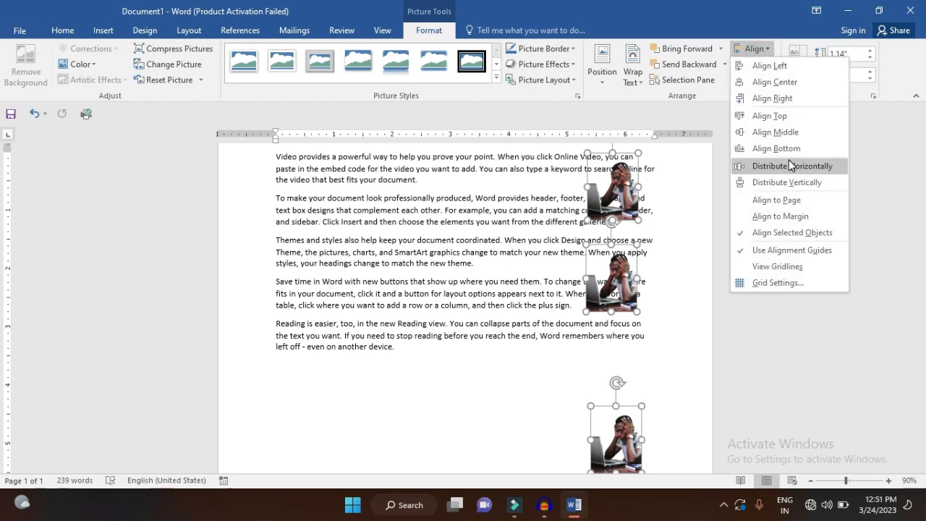
{"action": "left_click", "coordinate": [787, 182]}
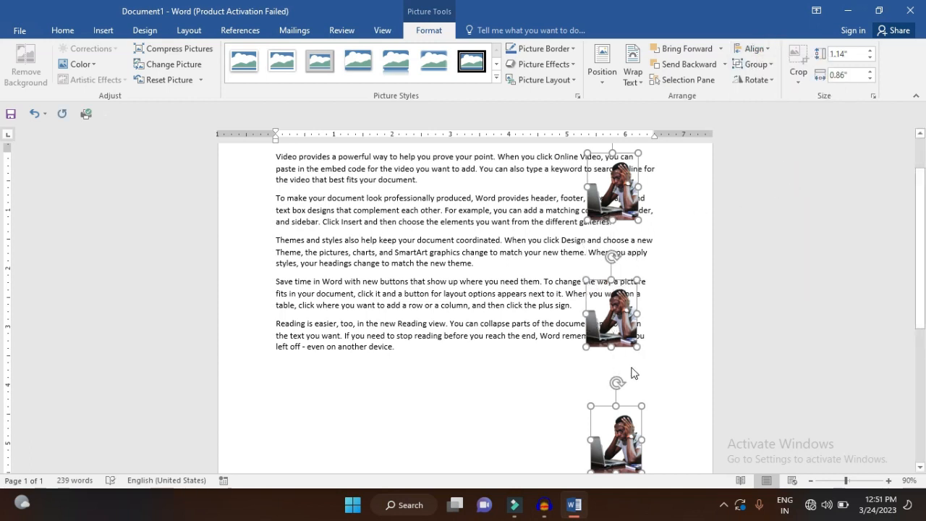
Show the gridlines and set both the horizontal and vertical grid spacing to 1 inch
{"action": "left_click", "coordinate": [763, 50]}
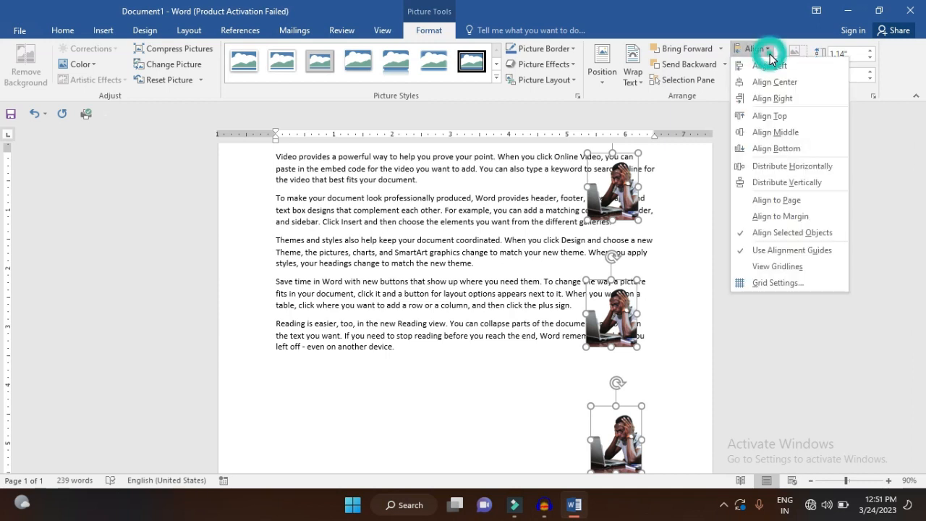
{"action": "left_click", "coordinate": [781, 271]}
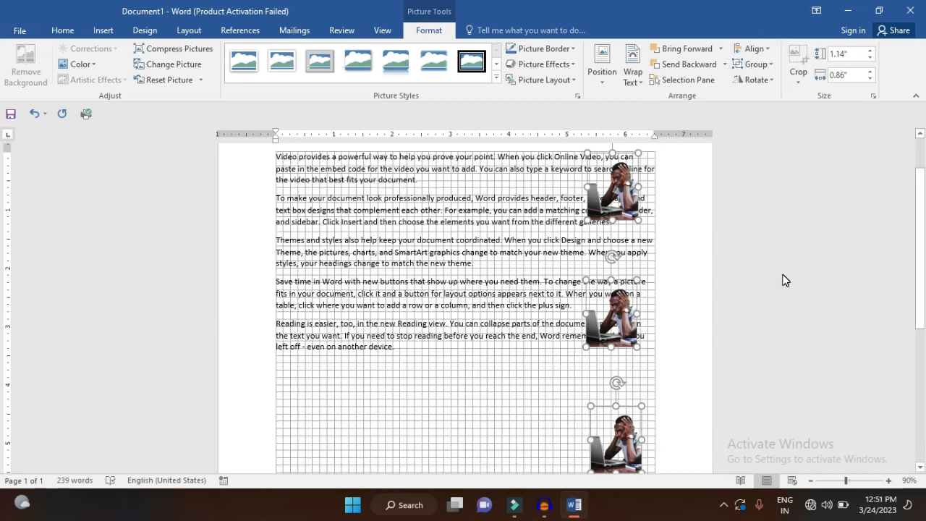
{"action": "left_click", "coordinate": [752, 48]}
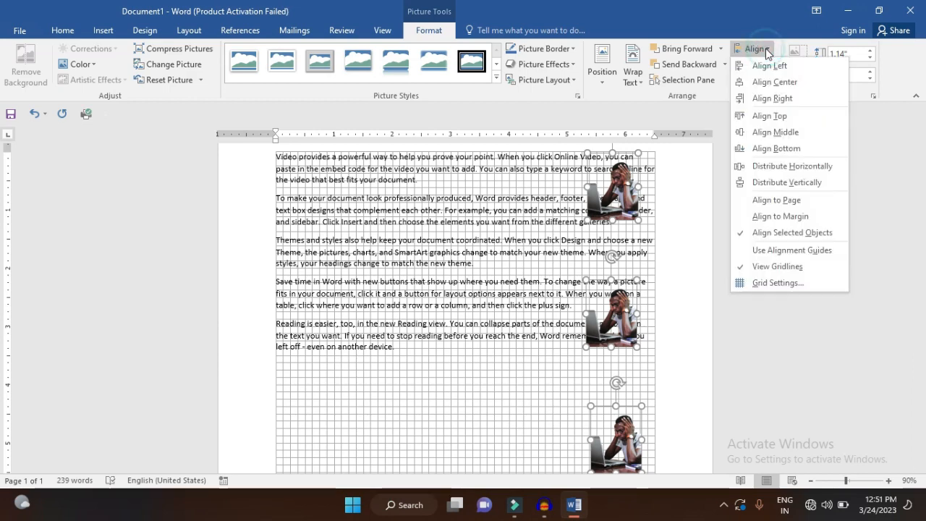
{"action": "left_click", "coordinate": [788, 282]}
{"action": "left_click", "coordinate": [486, 211]}
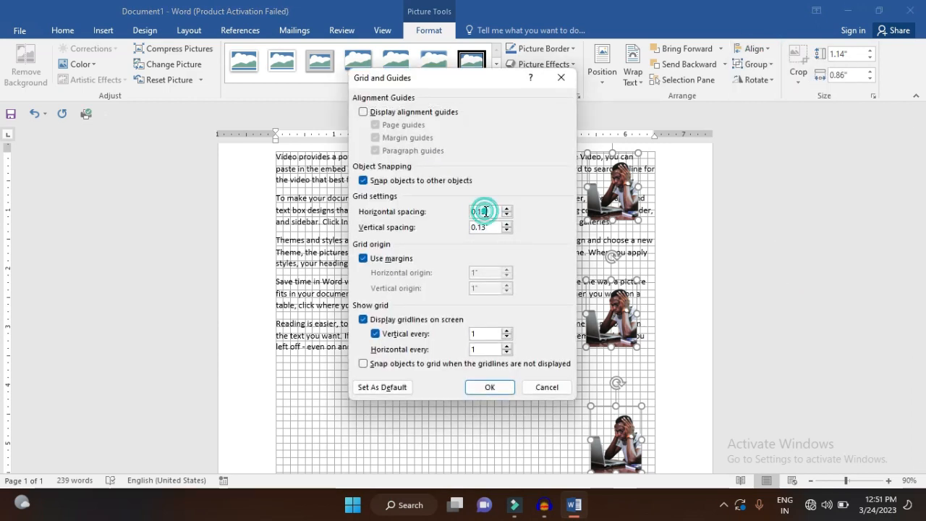
{"action": "key", "text": "BackSpace"}
{"action": "type", "text": "1"}
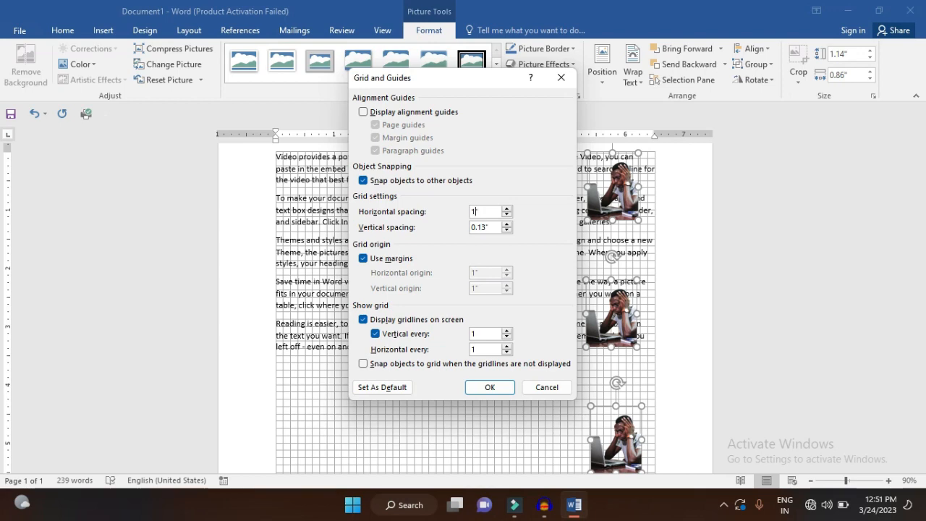
{"action": "left_click", "coordinate": [498, 227]}
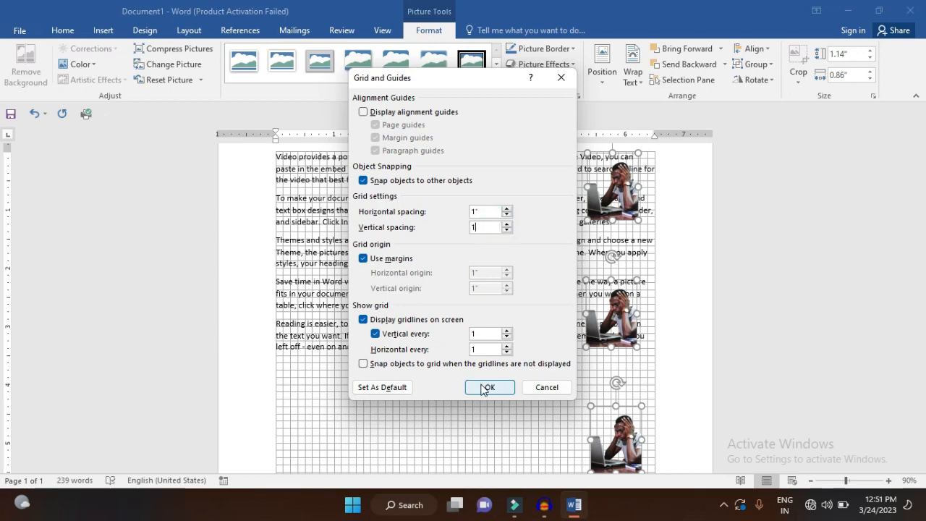
{"action": "left_click", "coordinate": [481, 386]}
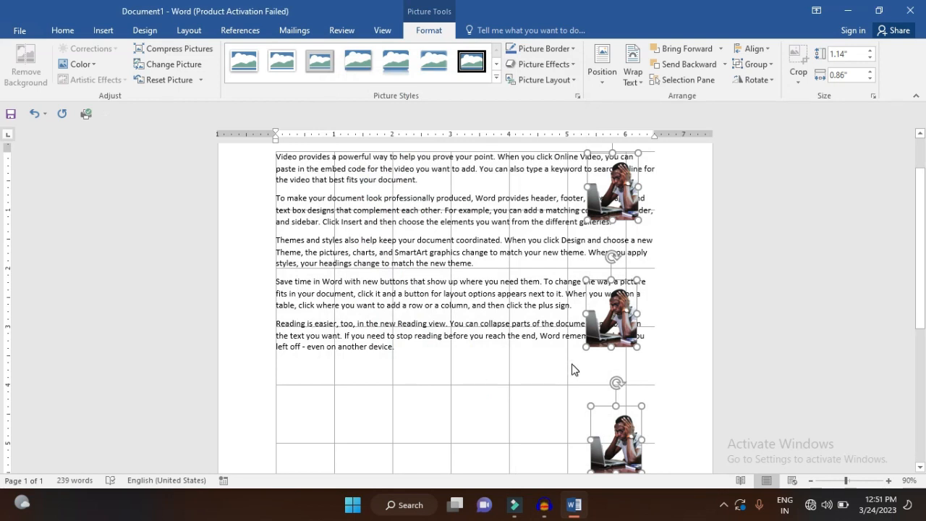
Move the column of three pictures into the grid column between 2 and 3 inches, and hide the gridlines
{"action": "left_click_drag", "start_coordinate": [604, 326], "coordinate": [427, 317]}
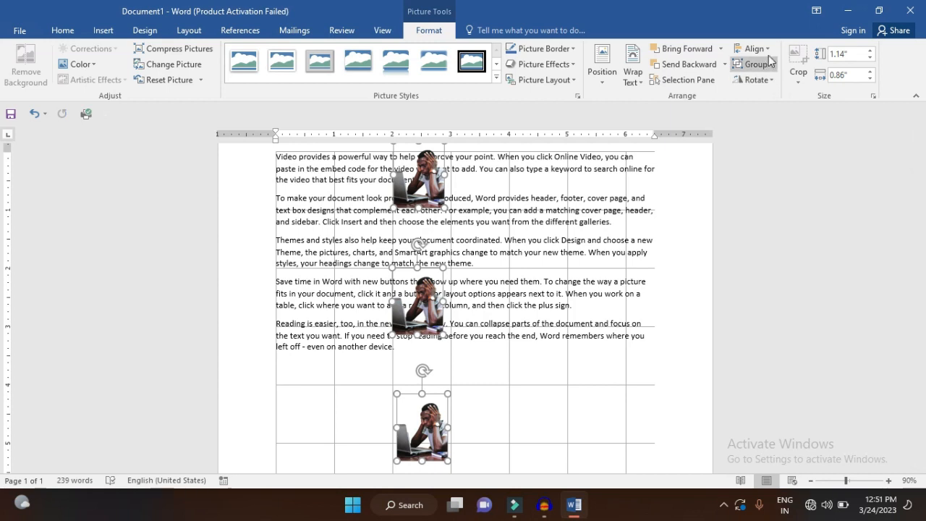
{"action": "left_click", "coordinate": [756, 49]}
{"action": "left_click", "coordinate": [770, 267]}
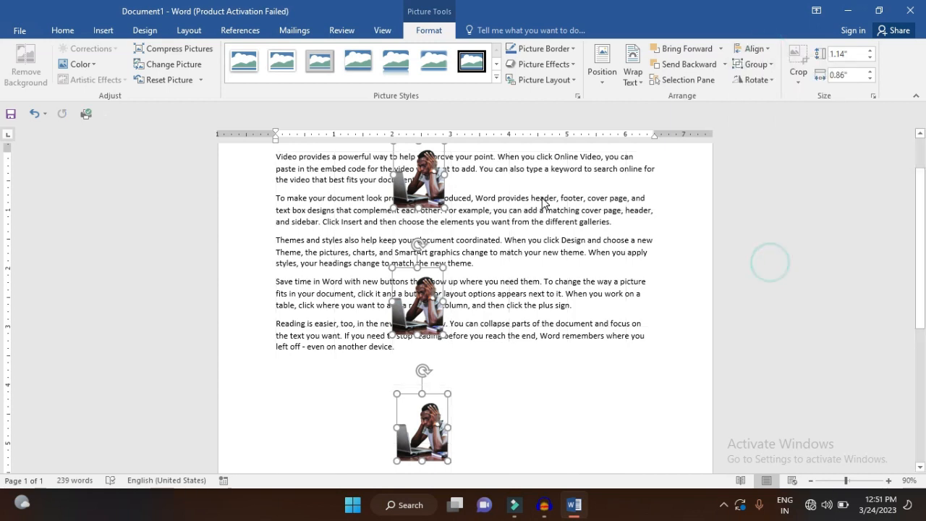
Shift the column of pictures rightward, and rearrange them individually into an edge-to-edge row over the third and fourth paragraphs
{"action": "left_click_drag", "start_coordinate": [412, 285], "coordinate": [516, 291]}
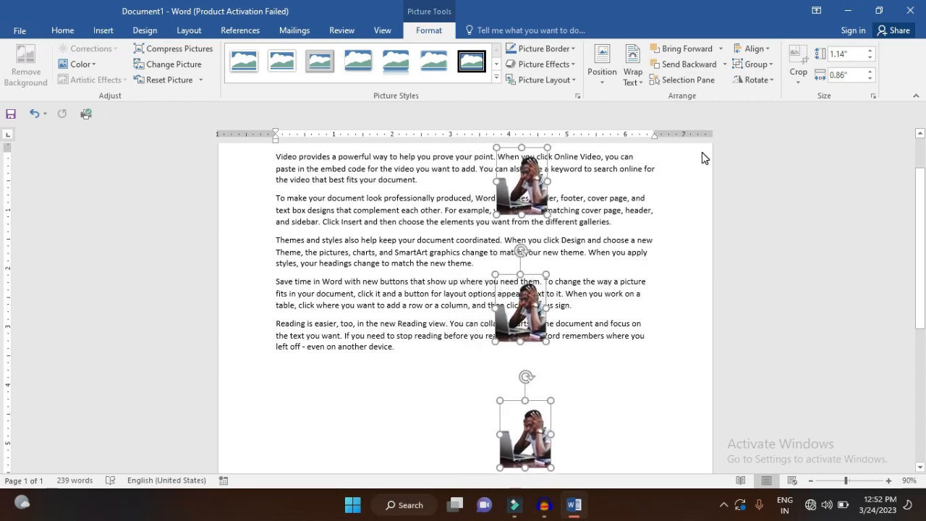
{"action": "left_click", "coordinate": [634, 210]}
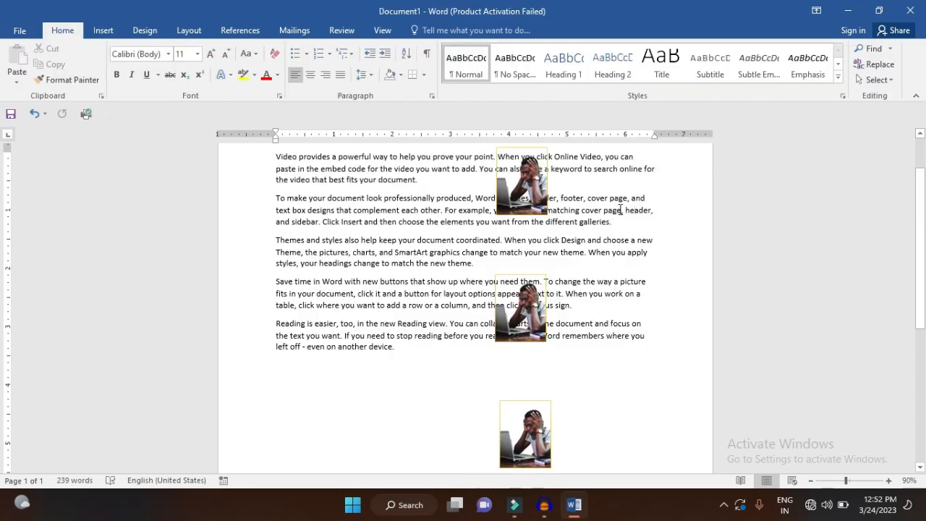
{"action": "left_click_drag", "start_coordinate": [529, 200], "coordinate": [432, 284]}
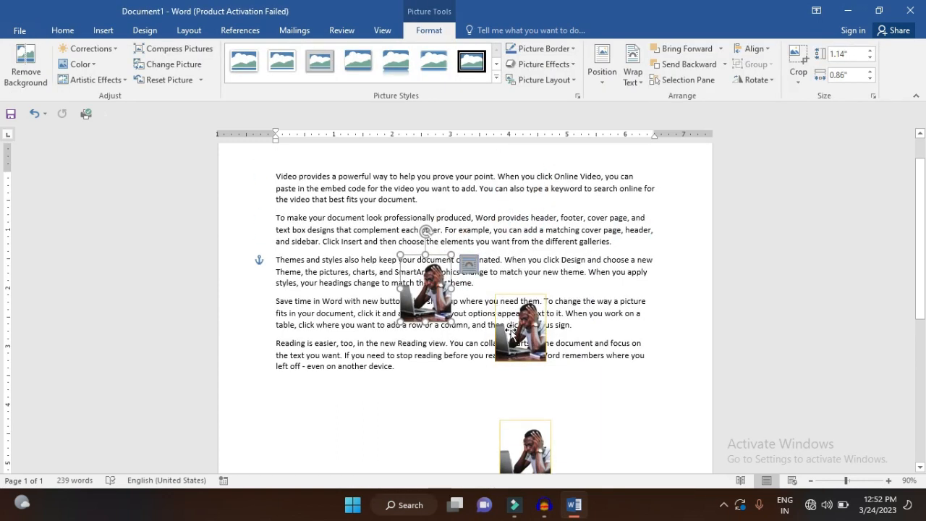
{"action": "left_click_drag", "start_coordinate": [510, 332], "coordinate": [467, 296]}
{"action": "left_click_drag", "start_coordinate": [534, 445], "coordinate": [536, 279]}
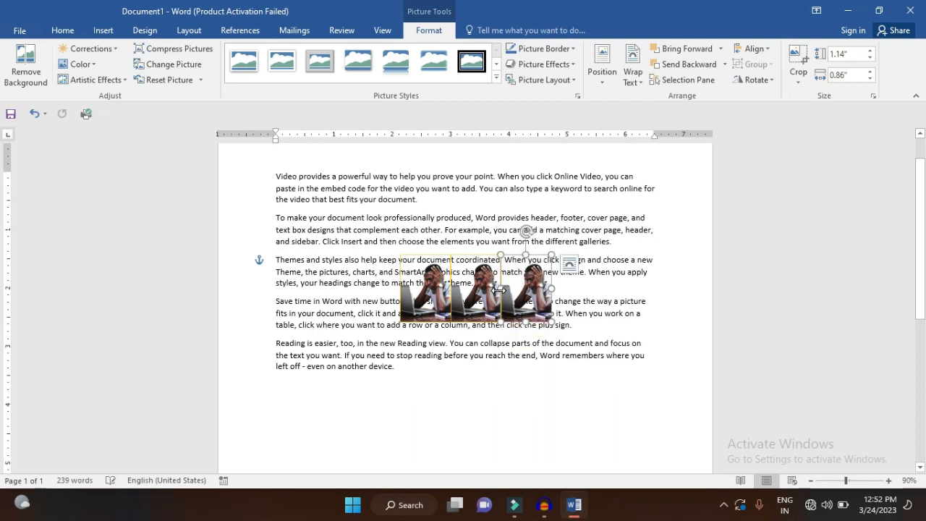
Select the three pictures with Select Objects, group them, and enlarge the group to about 2.62 inches high by 4.64 inches wide
{"action": "left_click", "coordinate": [55, 32]}
{"action": "left_click", "coordinate": [878, 79]}
{"action": "left_click", "coordinate": [846, 116]}
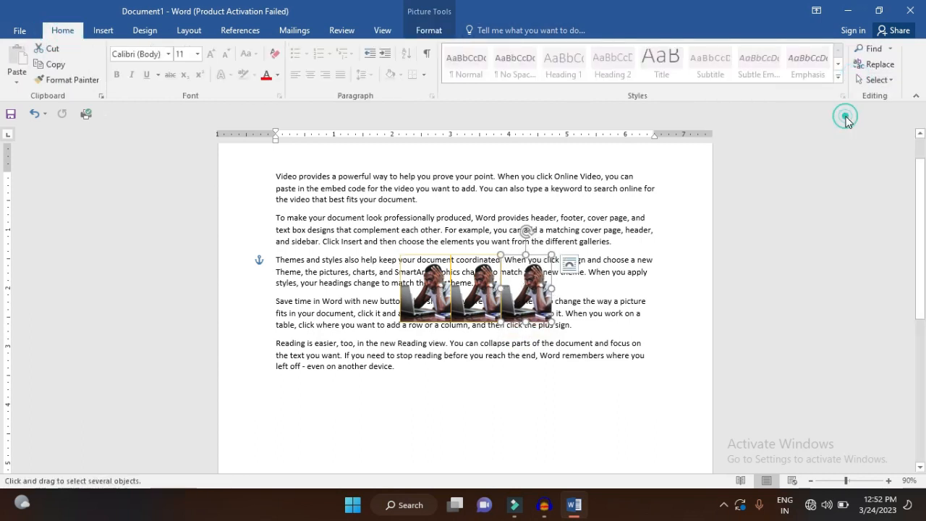
{"action": "left_click_drag", "start_coordinate": [369, 236], "coordinate": [574, 388]}
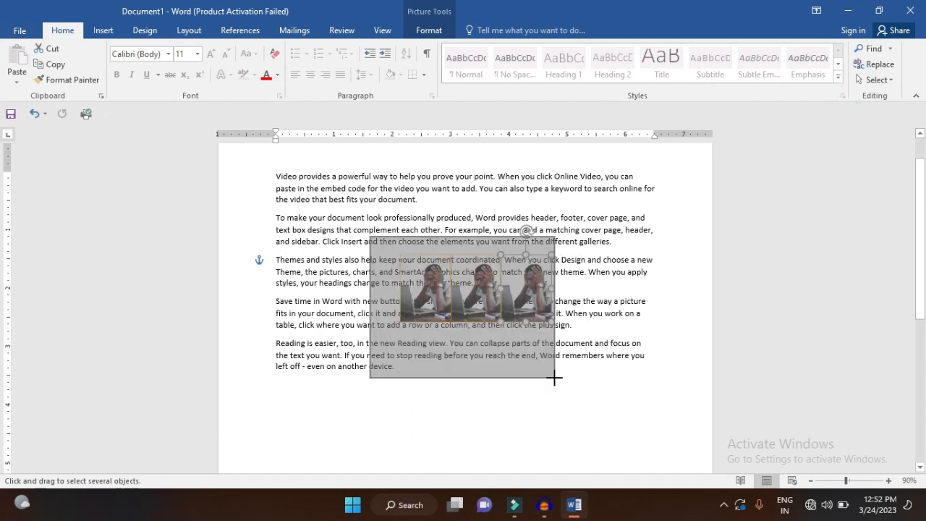
{"action": "left_click", "coordinate": [446, 35]}
{"action": "left_click", "coordinate": [756, 64]}
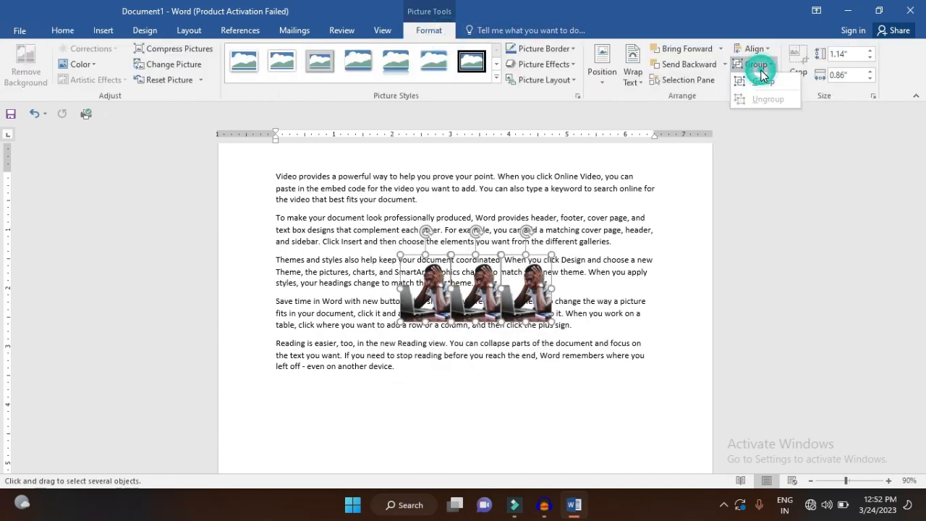
{"action": "left_click", "coordinate": [763, 82]}
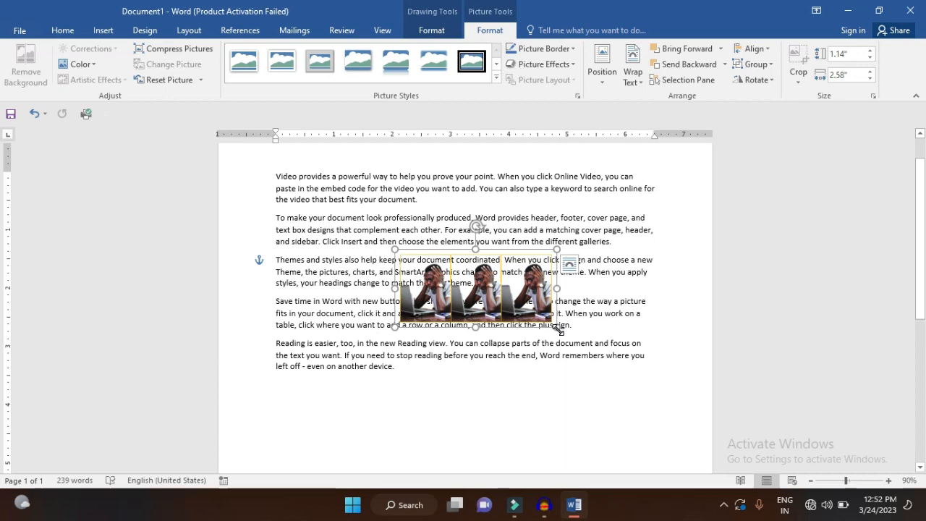
{"action": "left_click_drag", "start_coordinate": [557, 327], "coordinate": [671, 409]}
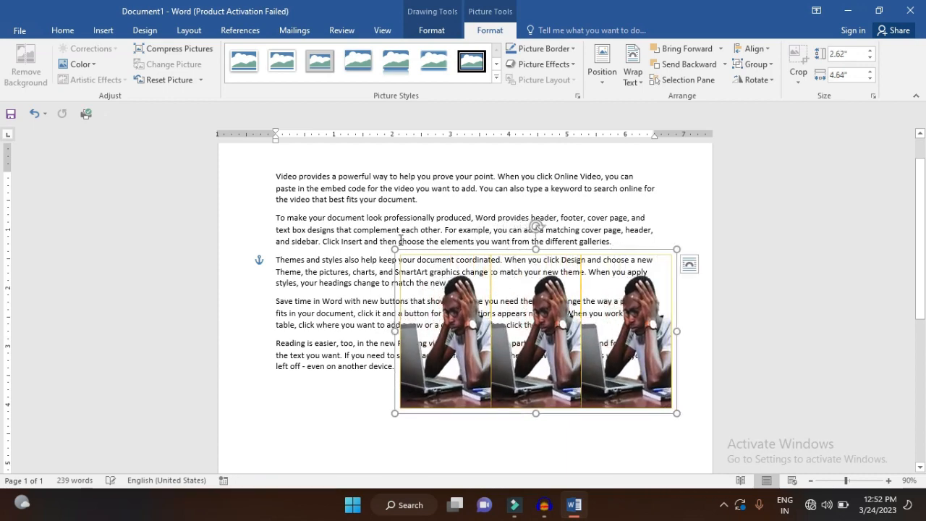
Enlarge the picture group to about 3.13 inches high by 5.41 inches wide and move it up and left over the text
{"action": "left_click_drag", "start_coordinate": [395, 248], "coordinate": [354, 225]}
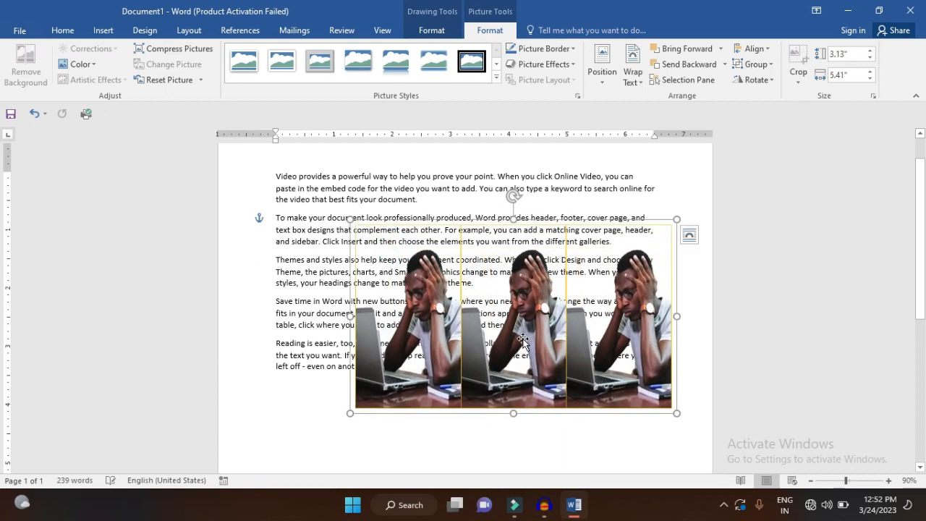
{"action": "left_click_drag", "start_coordinate": [514, 332], "coordinate": [474, 311]}
Ungroup the three pictures and group them again
{"action": "left_click", "coordinate": [756, 64]}
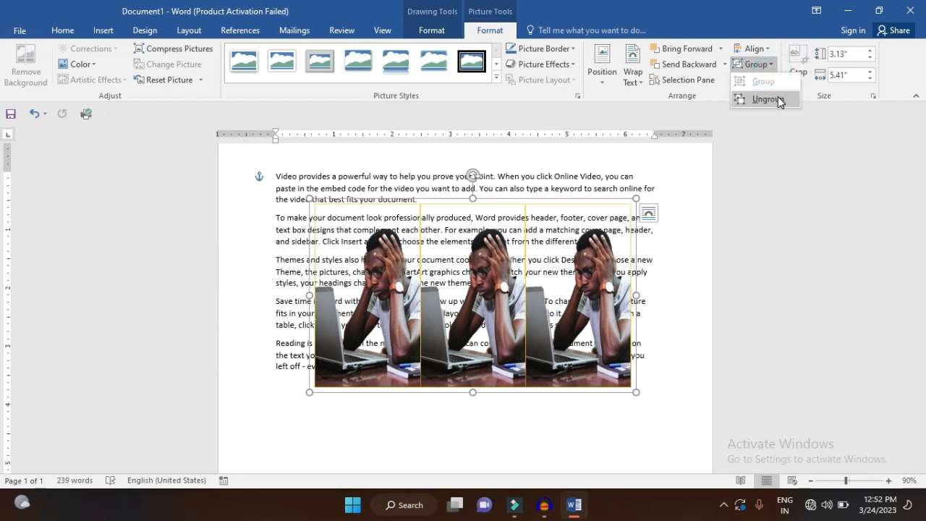
{"action": "left_click", "coordinate": [777, 99]}
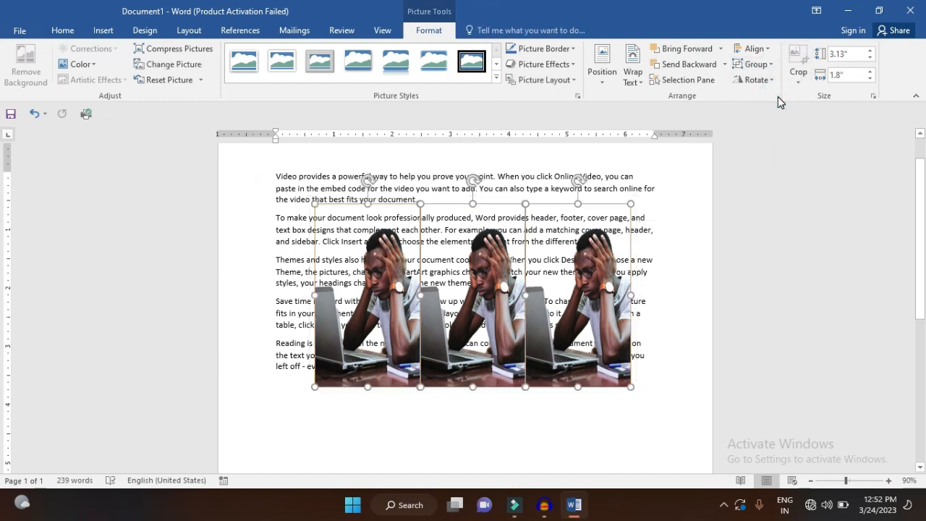
{"action": "left_click", "coordinate": [773, 65]}
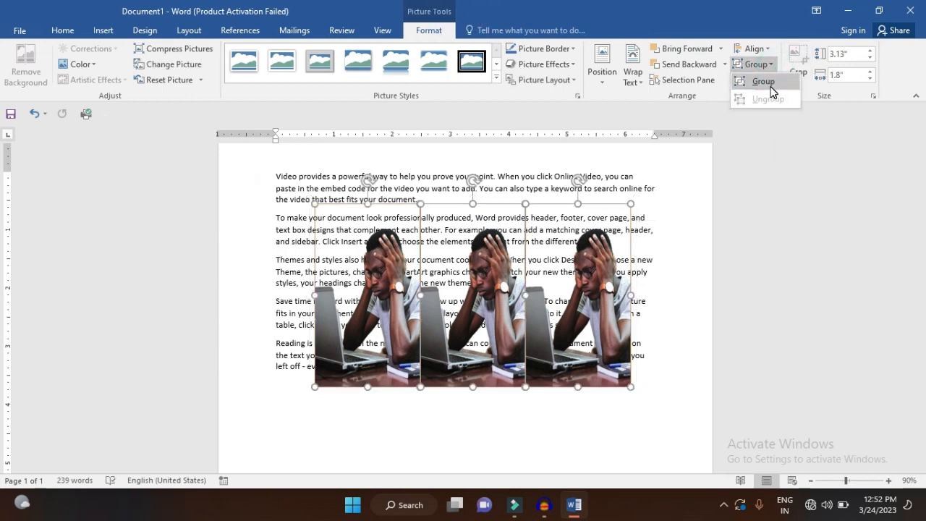
{"action": "left_click", "coordinate": [764, 82]}
Look through the rotate, flip and crop options for the picture group without applying any
{"action": "left_click", "coordinate": [758, 79]}
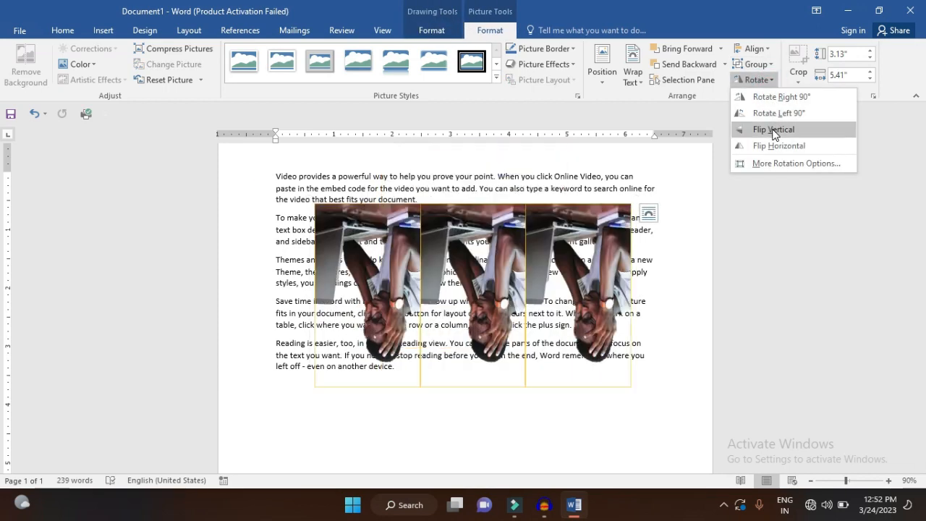
{"action": "left_click", "coordinate": [798, 81]}
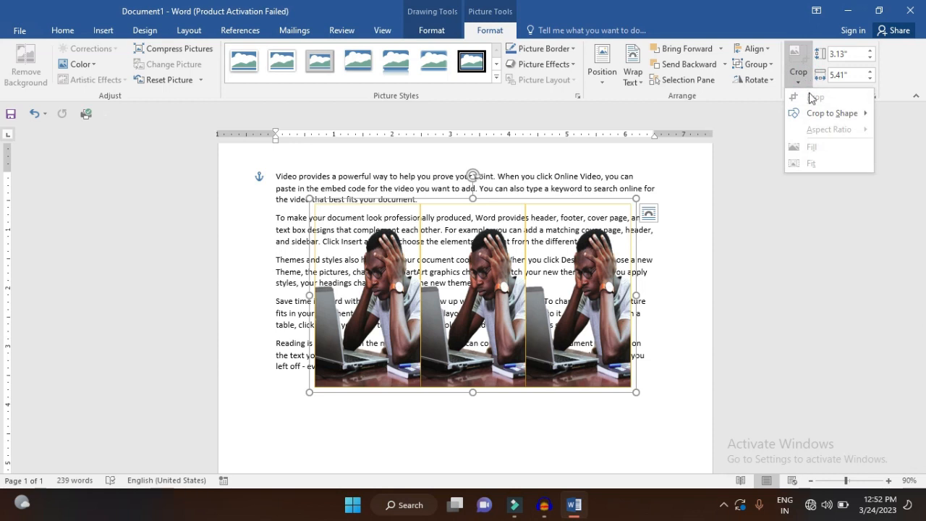
{"action": "mouse_move", "coordinate": [815, 114]}
{"action": "left_click", "coordinate": [769, 81]}
Ungroup the pictures and crop the top and bottom of the rightmost one to a height of about 2.24 inches
{"action": "left_click", "coordinate": [758, 63]}
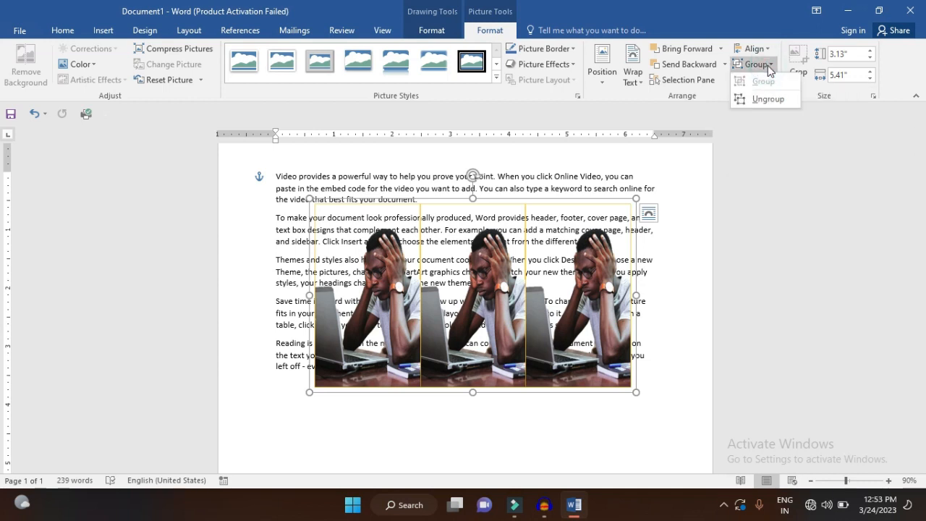
{"action": "left_click", "coordinate": [768, 97]}
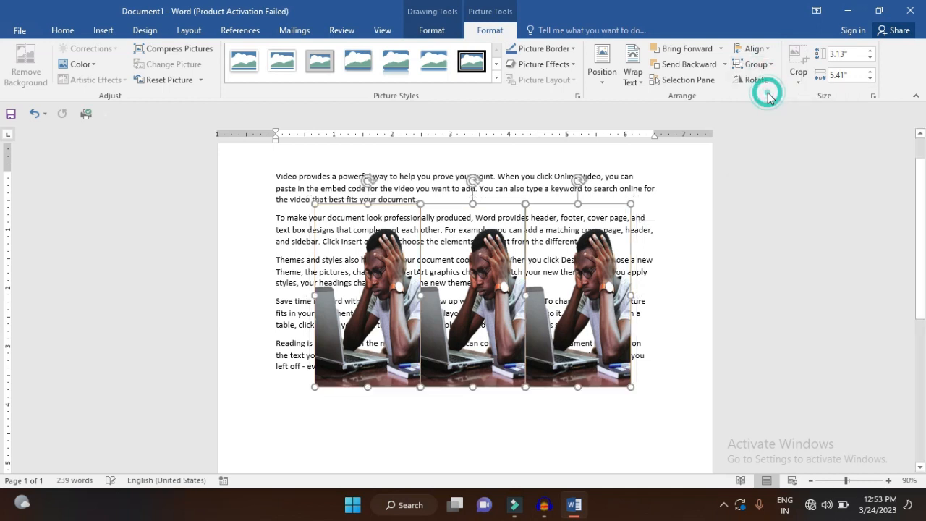
{"action": "left_click", "coordinate": [595, 247]}
{"action": "left_click", "coordinate": [604, 255]}
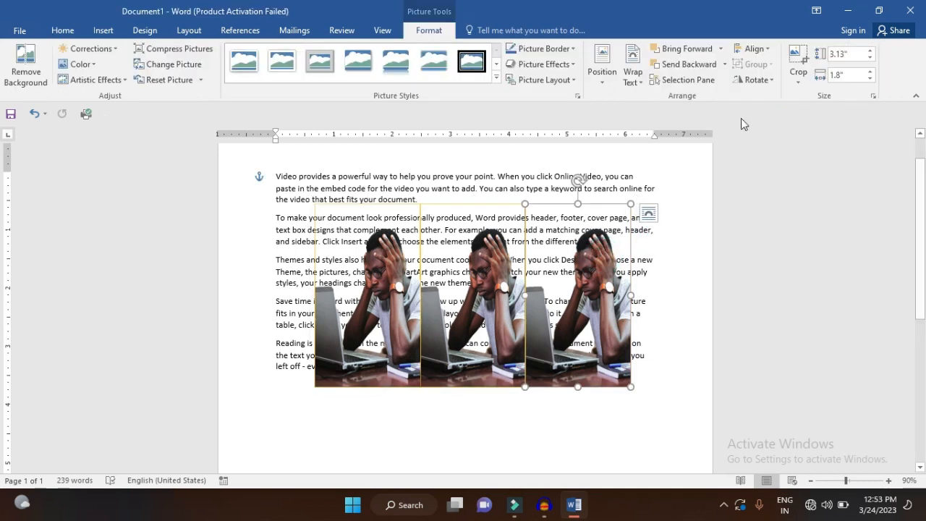
{"action": "left_click", "coordinate": [798, 56]}
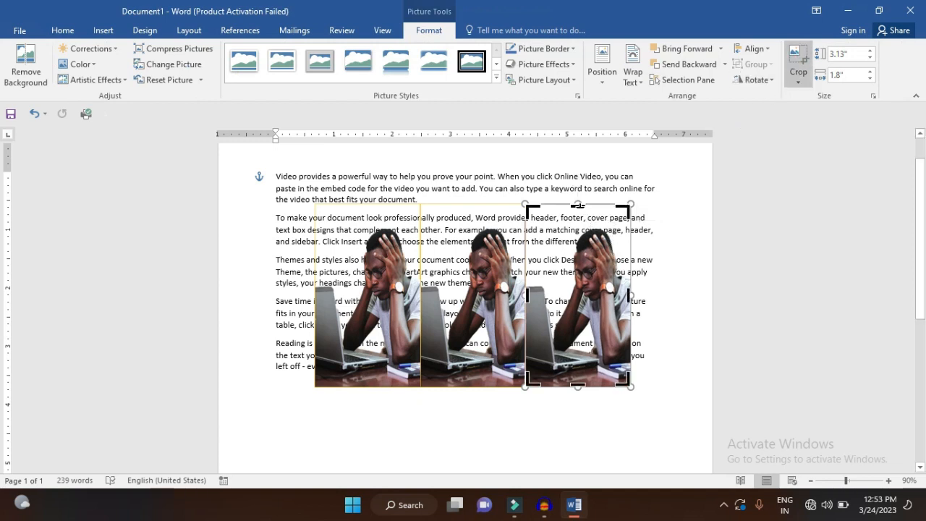
{"action": "left_click_drag", "start_coordinate": [578, 205], "coordinate": [579, 226]}
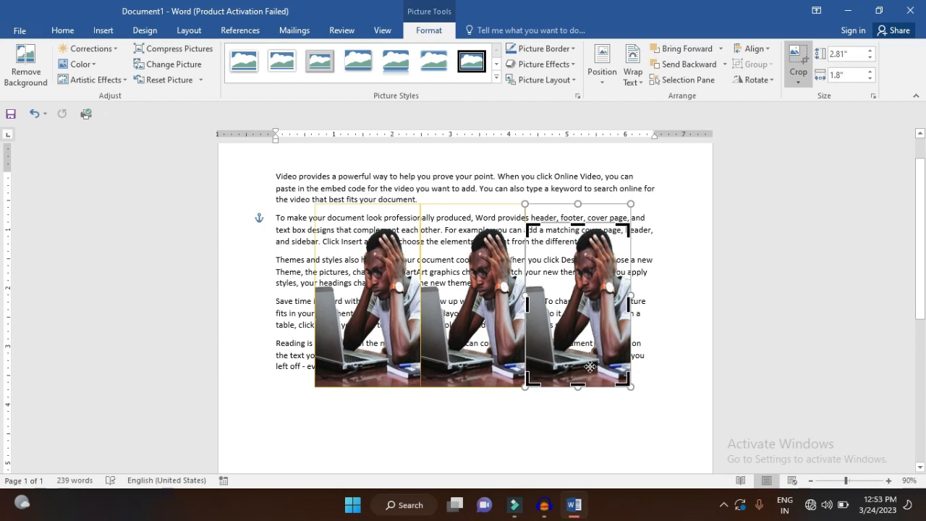
{"action": "left_click_drag", "start_coordinate": [577, 386], "coordinate": [583, 353]}
{"action": "left_click", "coordinate": [666, 326]}
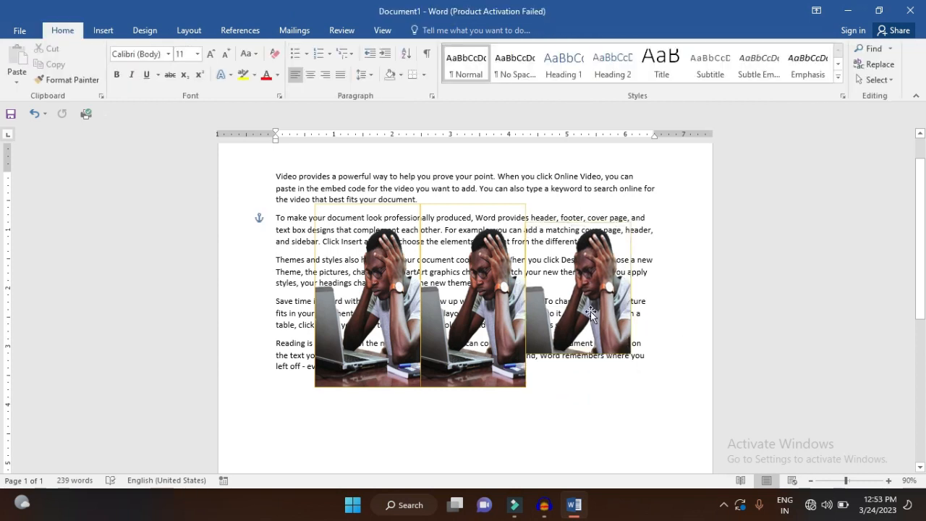
Delete all three pictures one by one so only the text is left in the document
{"action": "left_click", "coordinate": [591, 311]}
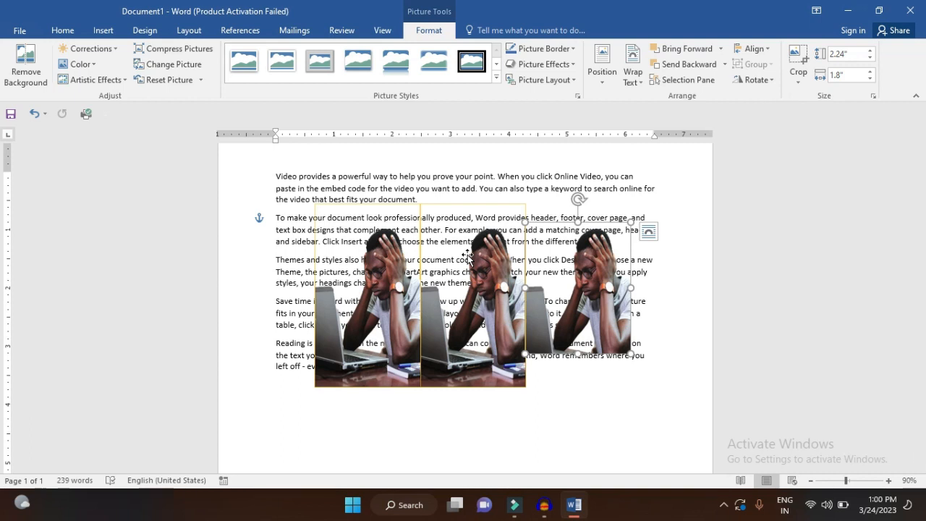
{"action": "key", "text": "Delete"}
{"action": "left_click", "coordinate": [510, 312]}
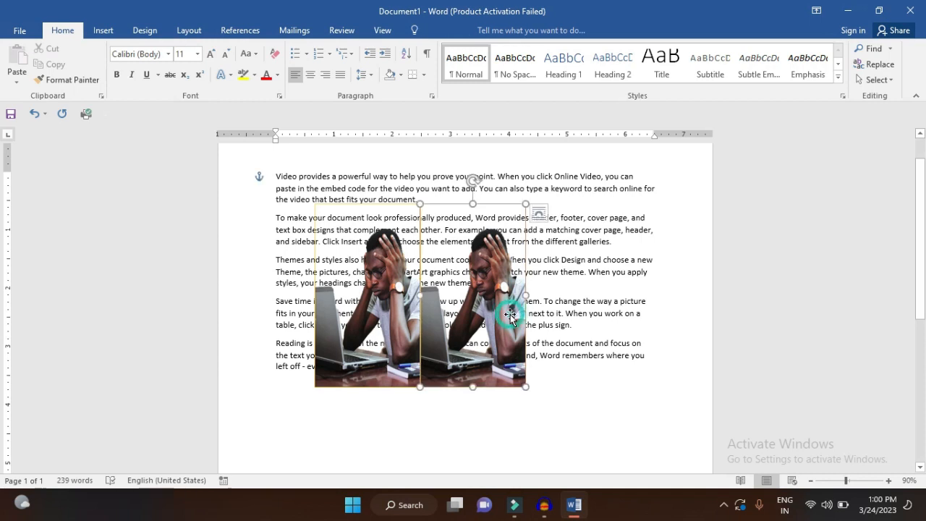
{"action": "key", "text": "Delete"}
{"action": "left_click", "coordinate": [412, 318]}
{"action": "key", "text": "Delete"}
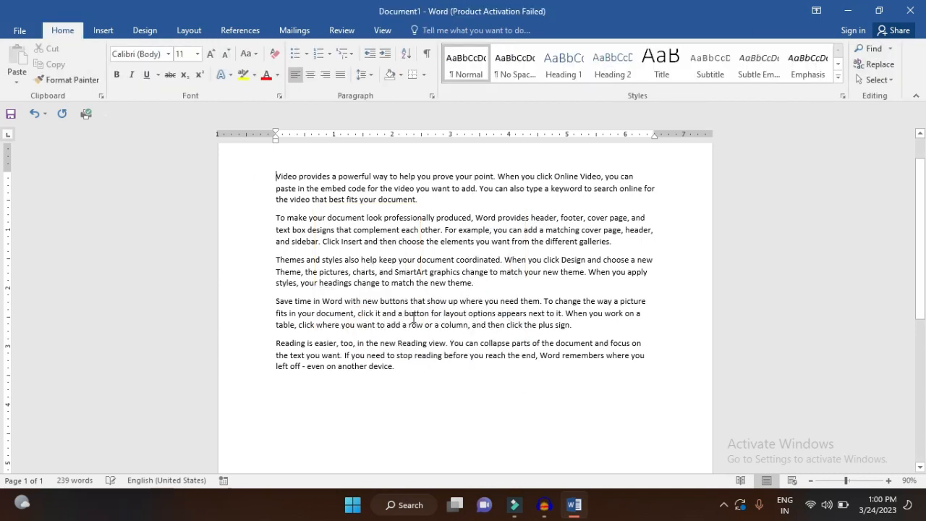
Search Bing's online pictures for a computer and insert the picture of the monitor showing "HI!" above the first paragraph
{"action": "left_click", "coordinate": [102, 30]}
{"action": "left_click", "coordinate": [154, 62]}
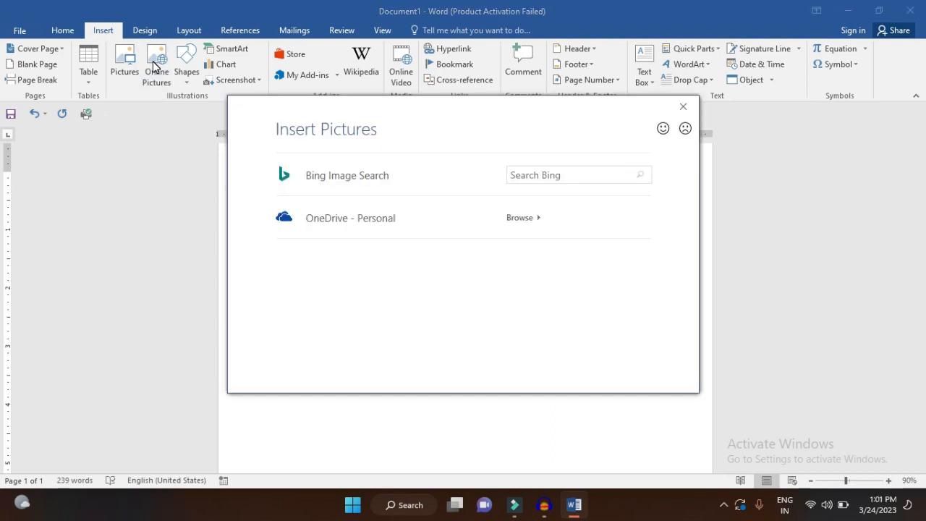
{"action": "left_click", "coordinate": [586, 175]}
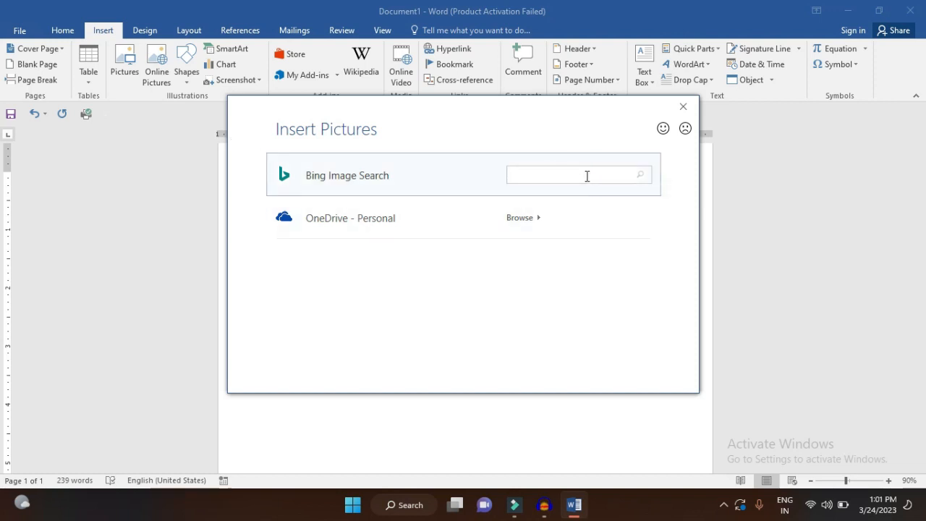
{"action": "type", "text": "computer"}
{"action": "key", "text": "Return"}
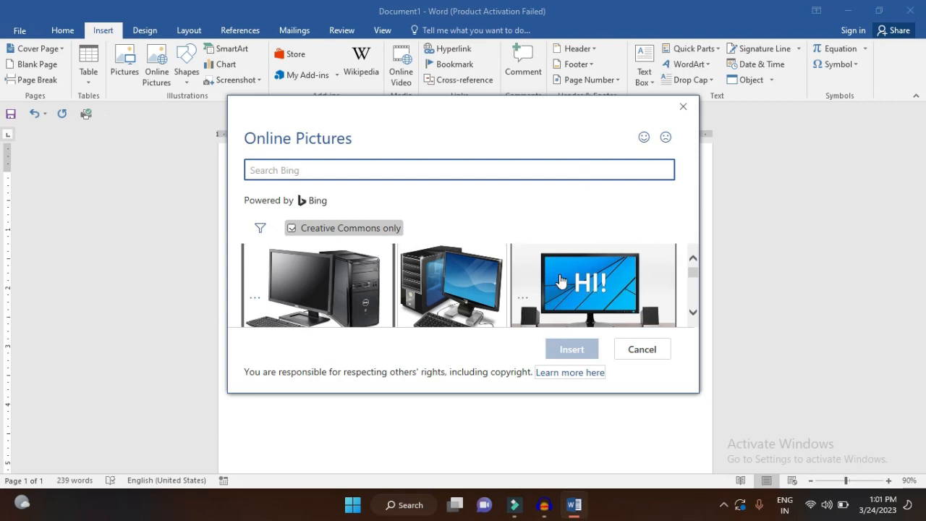
{"action": "scroll", "coordinate": [561, 280], "scroll_direction": "down", "scroll_amount": 1}
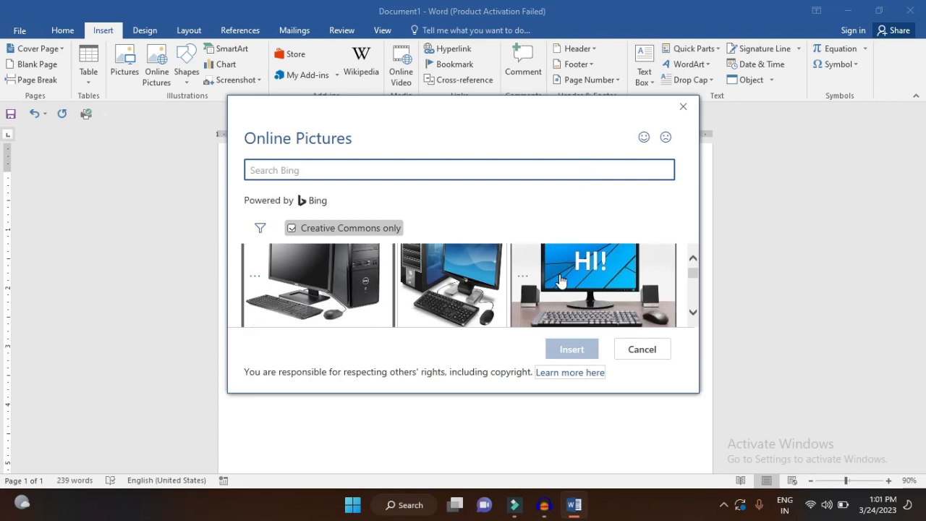
{"action": "left_click", "coordinate": [560, 280]}
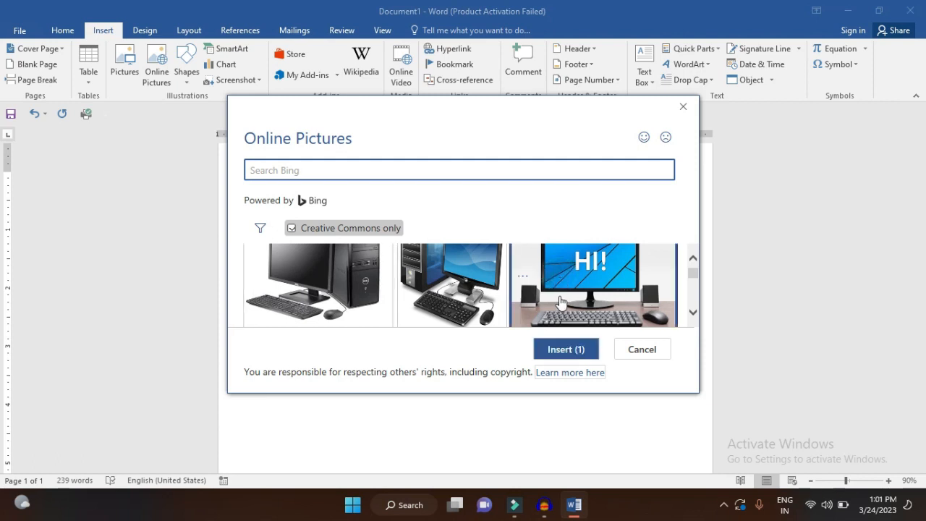
{"action": "left_click", "coordinate": [568, 350]}
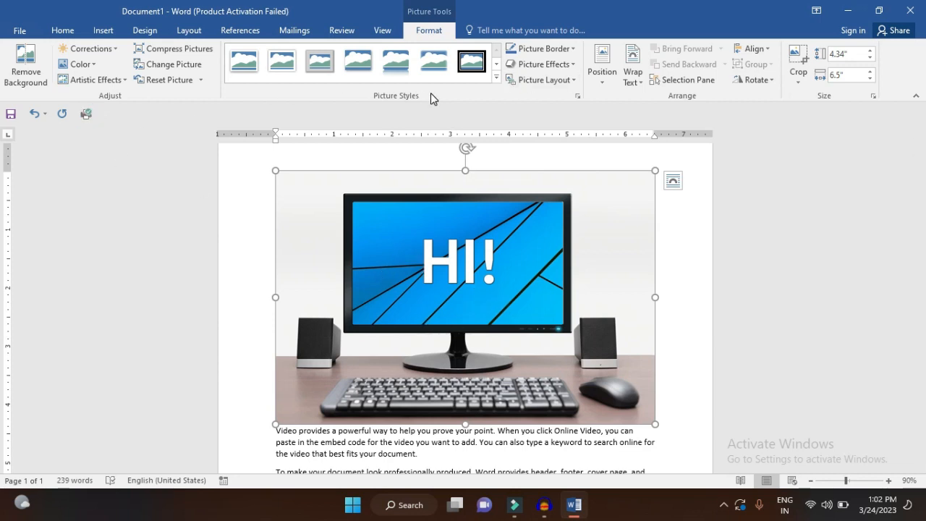
Delete the computer picture and draw a rectangle about 1.43 inches high by 2.55 inches wide over the last two paragraphs
{"action": "key", "text": "Delete"}
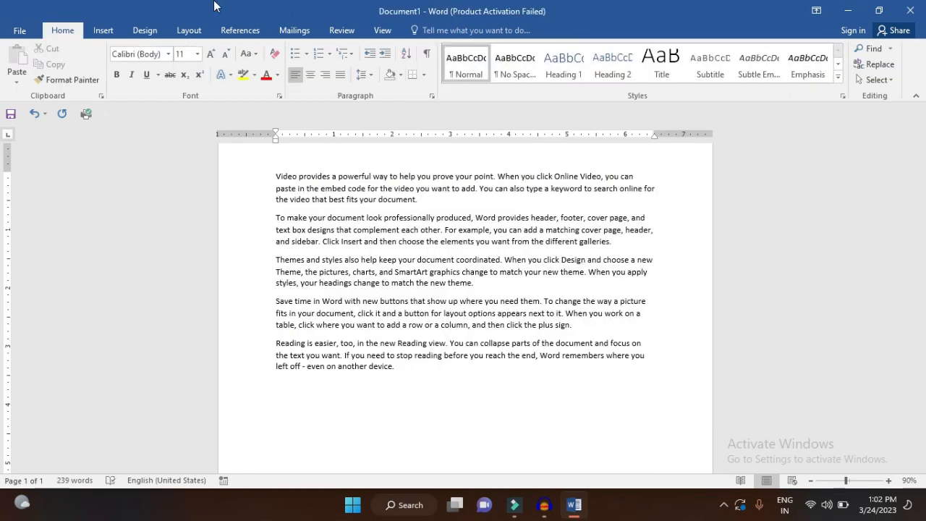
{"action": "left_click", "coordinate": [102, 30]}
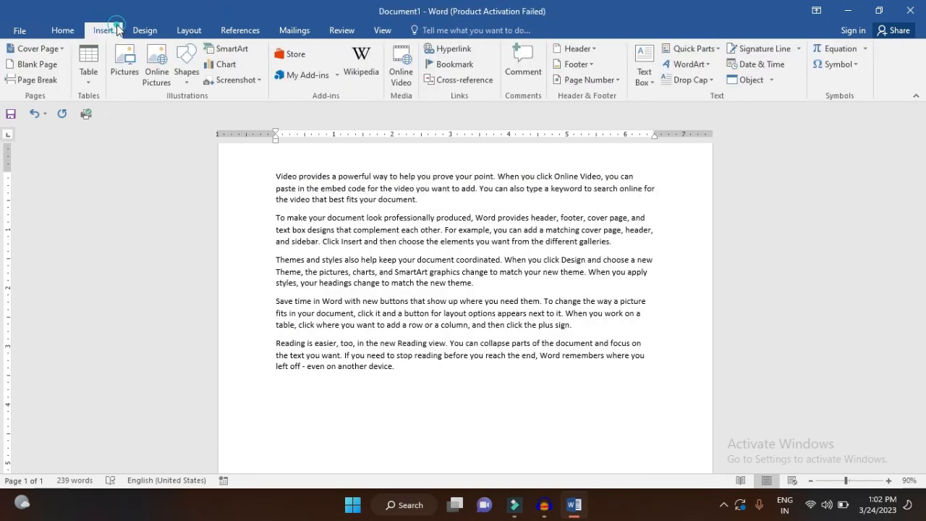
{"action": "left_click", "coordinate": [186, 71]}
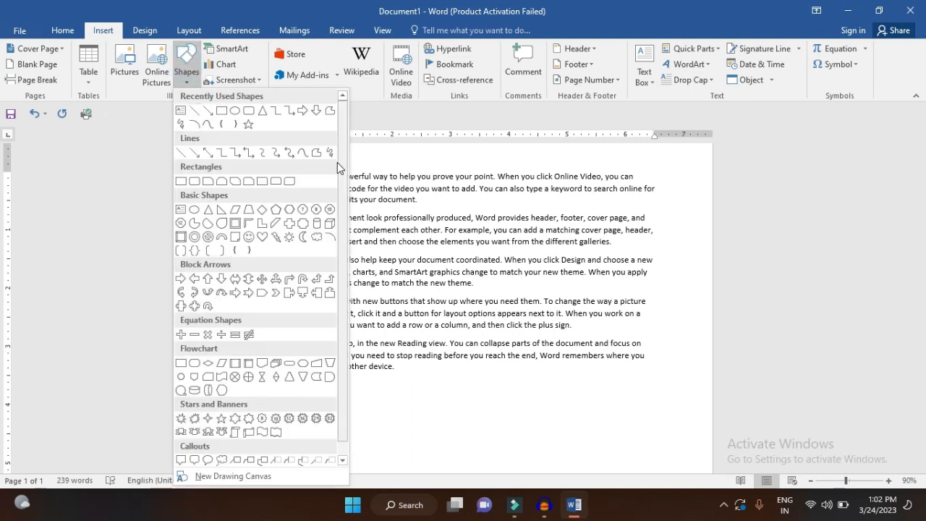
{"action": "left_click", "coordinate": [223, 123]}
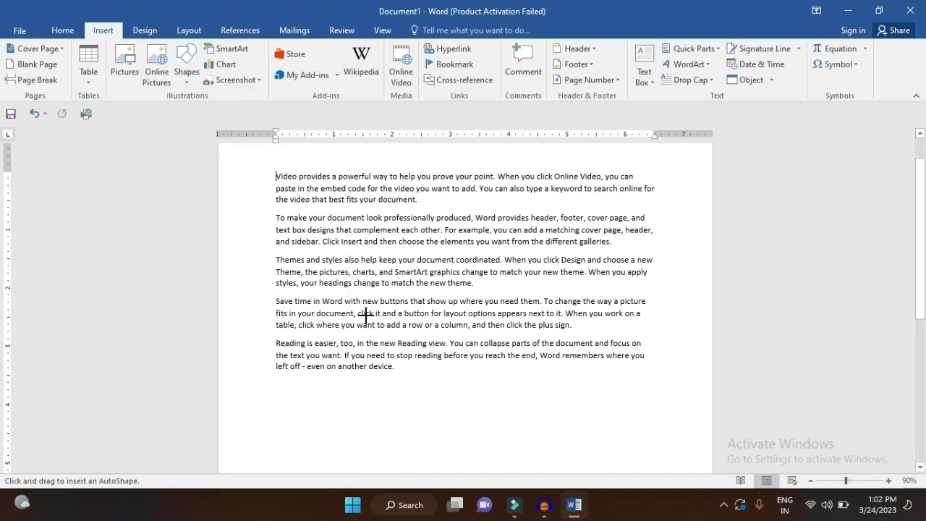
{"action": "mouse_move", "coordinate": [365, 316]}
{"action": "left_mouse_down"}
{"action": "mouse_move", "coordinate": [405, 365]}
{"action": "mouse_move", "coordinate": [515, 398]}
{"action": "left_mouse_up"}
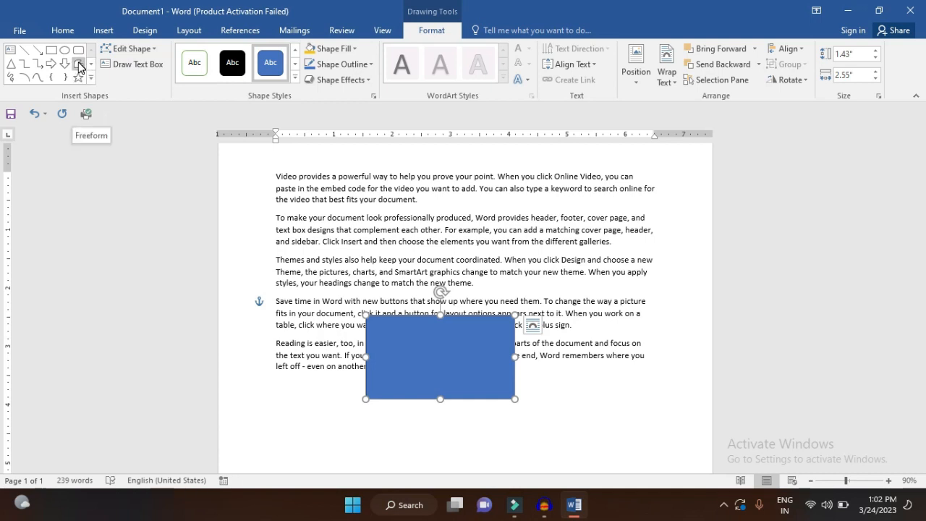
Change the rectangle's shape to a rounded rectangle
{"action": "left_click", "coordinate": [150, 48]}
{"action": "mouse_move", "coordinate": [153, 67]}
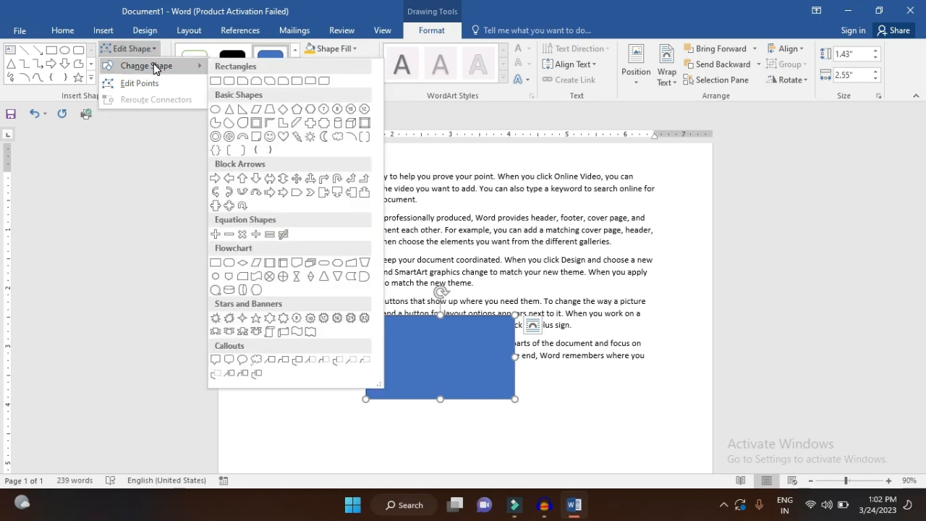
{"action": "left_click", "coordinate": [232, 84]}
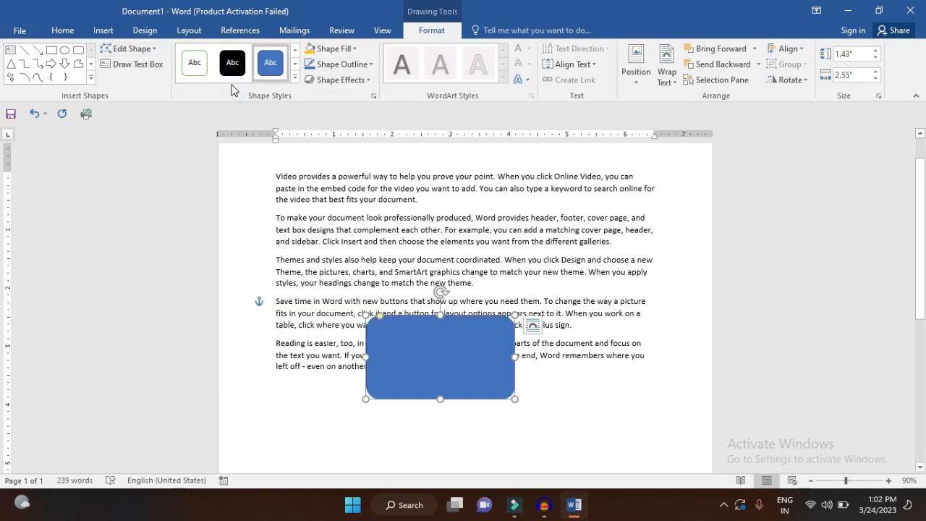
Edit the rounded rectangle's points by pulling its two upper corner points upward, and undo both changes
{"action": "left_click", "coordinate": [153, 49]}
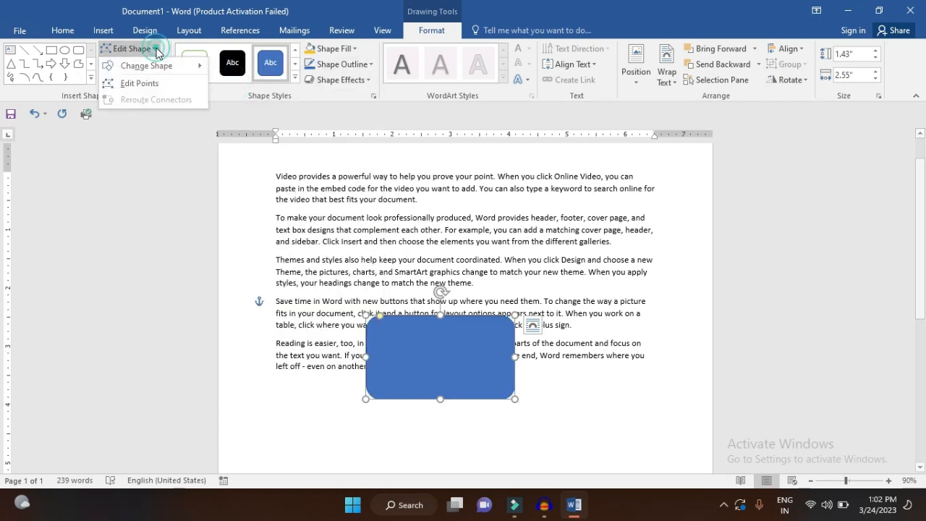
{"action": "left_click", "coordinate": [149, 84]}
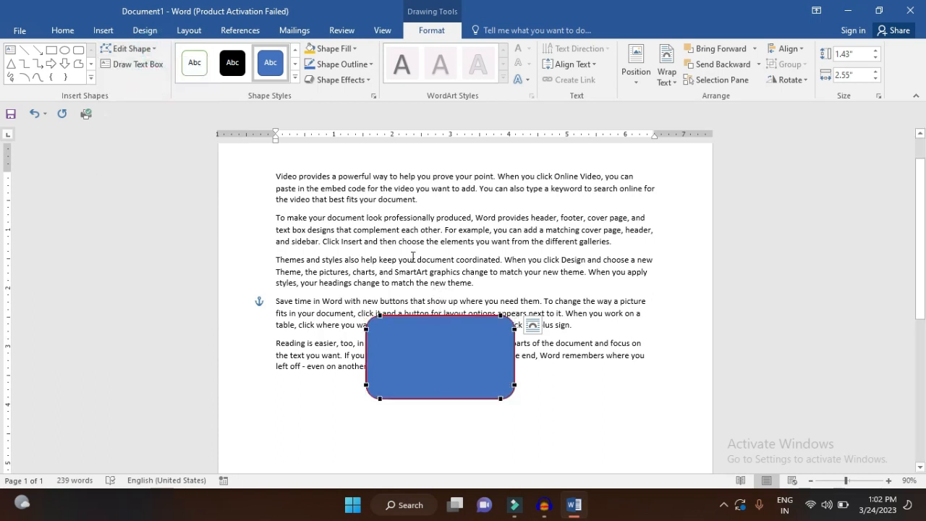
{"action": "left_click_drag", "start_coordinate": [381, 316], "coordinate": [402, 289]}
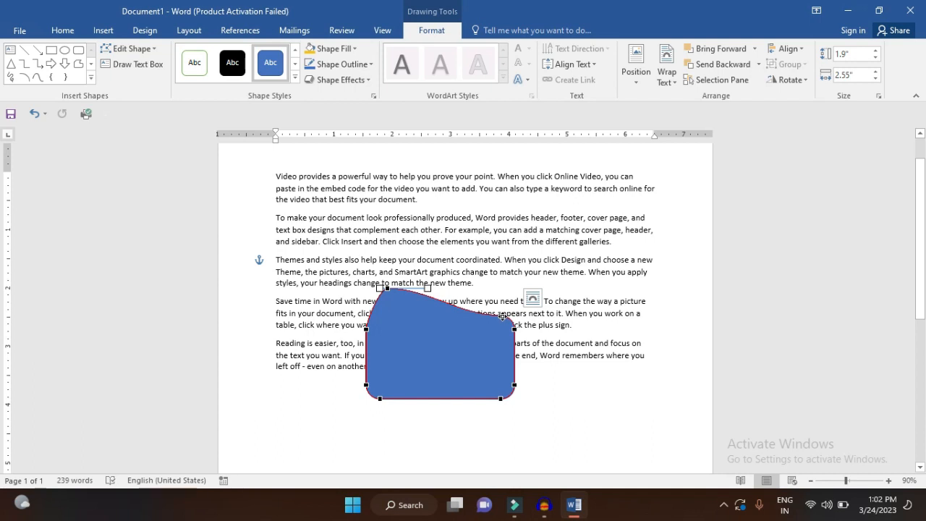
{"action": "left_click_drag", "start_coordinate": [502, 316], "coordinate": [518, 284]}
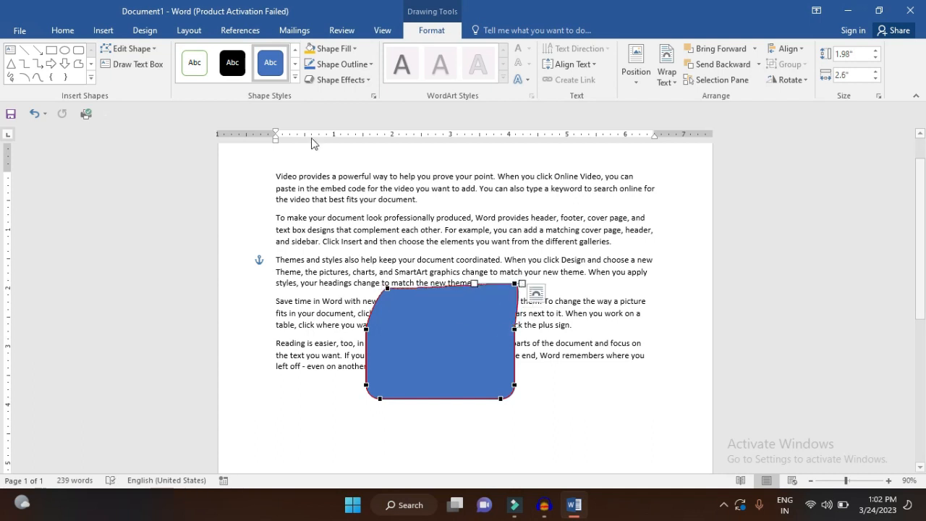
{"action": "key", "text": "ctrl+z"}
{"action": "key", "text": "ctrl+z"}
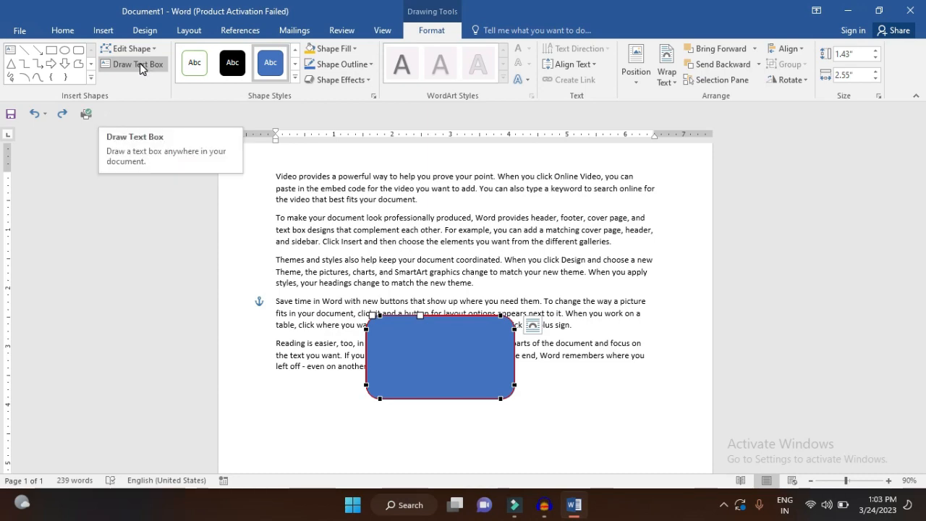
{"action": "scroll", "coordinate": [139, 63], "scroll_direction": "up", "scroll_amount": 4}
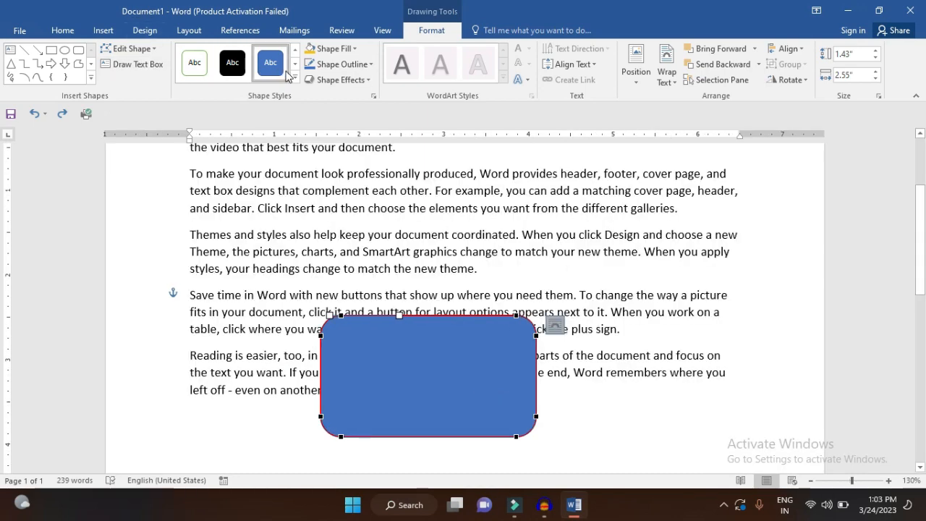
{"action": "left_click", "coordinate": [296, 78]}
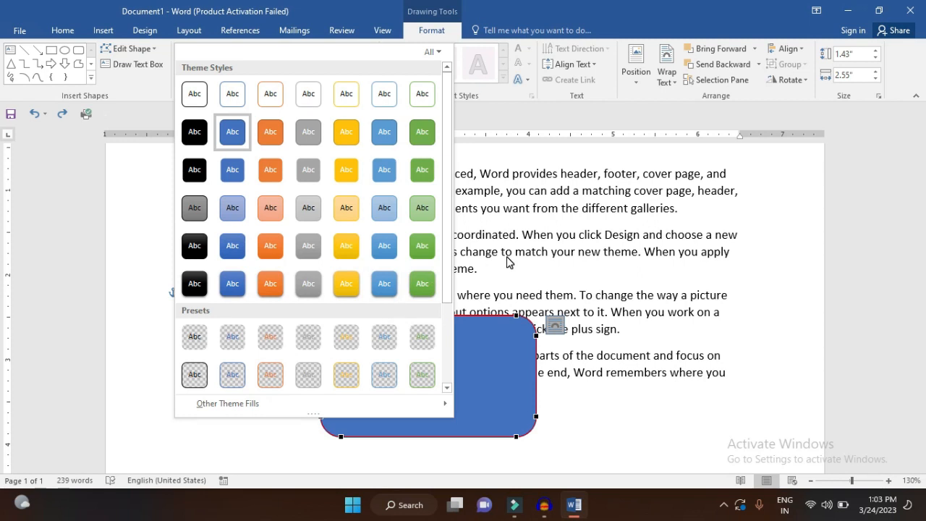
{"action": "key", "text": "Escape"}
Fill the rounded rectangle with the MS OFFICE picture from the Downloads folder
{"action": "left_click", "coordinate": [354, 51]}
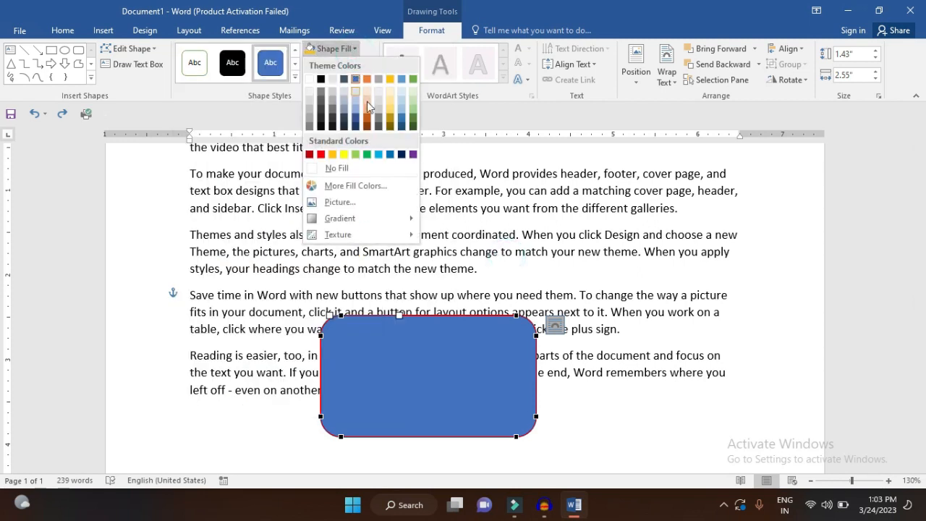
{"action": "left_click", "coordinate": [365, 203]}
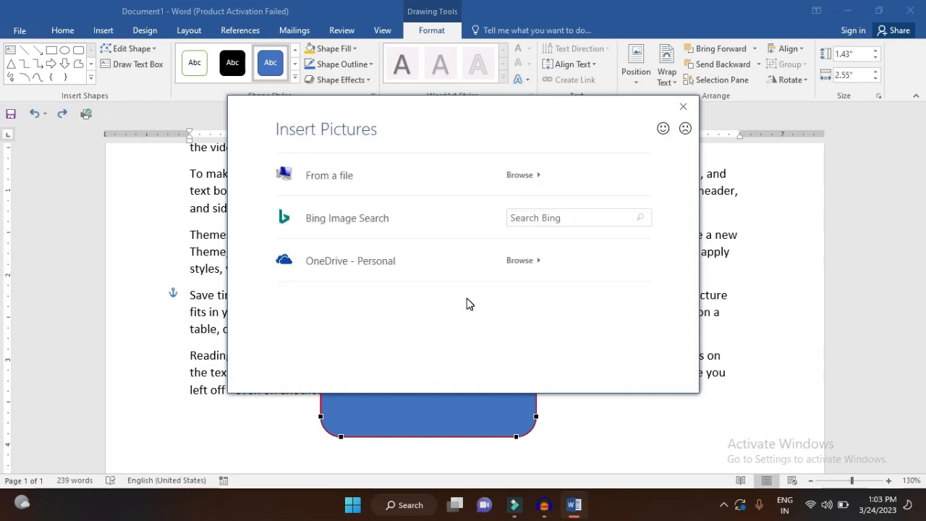
{"action": "left_click", "coordinate": [337, 176]}
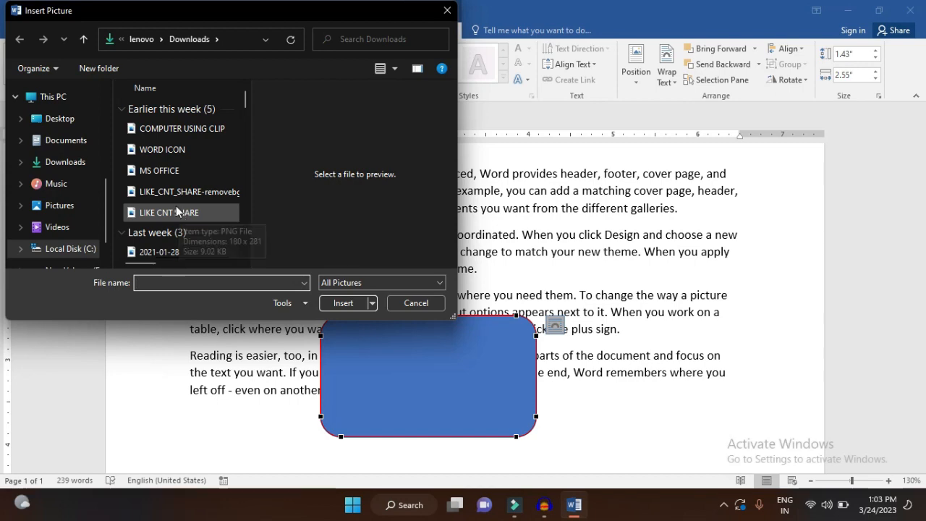
{"action": "left_click", "coordinate": [168, 173]}
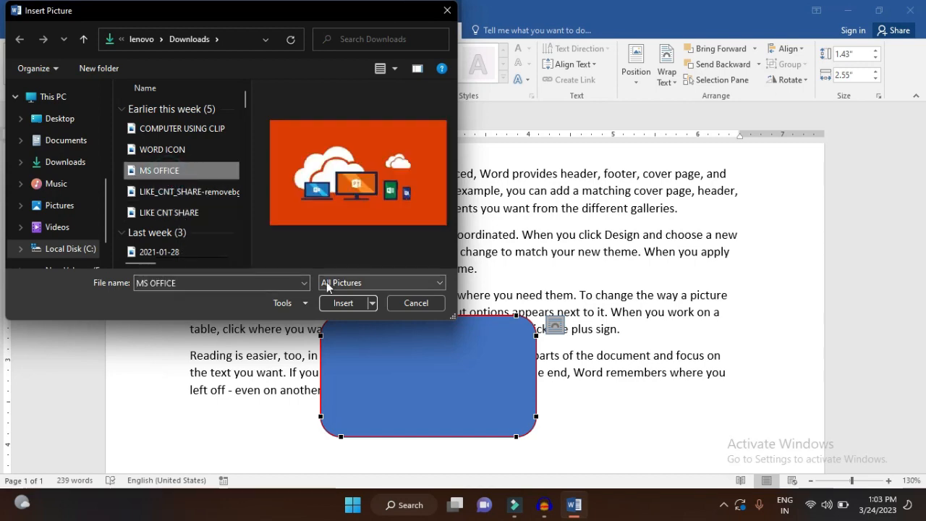
{"action": "left_click", "coordinate": [344, 305]}
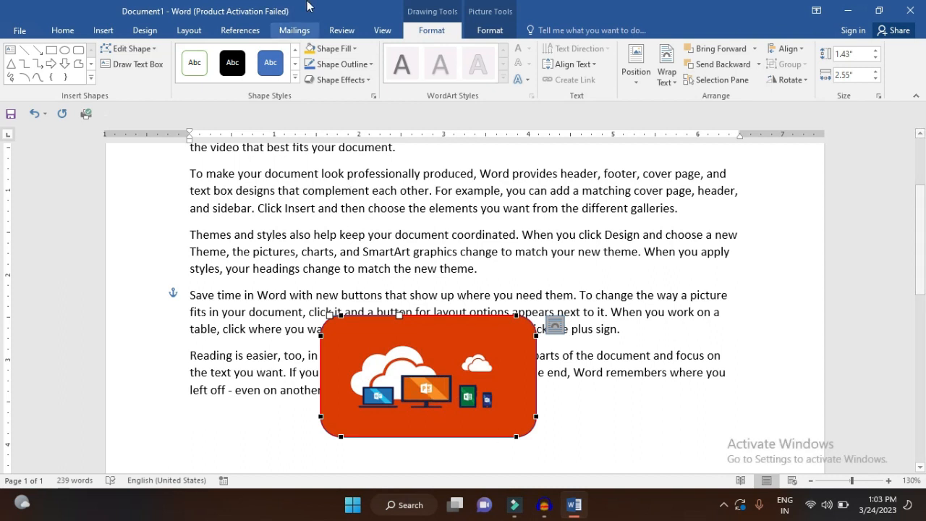
Give the rounded rectangle a gradient fill, using the gray radial preset gradient from the fourth row of presets
{"action": "left_click", "coordinate": [340, 50]}
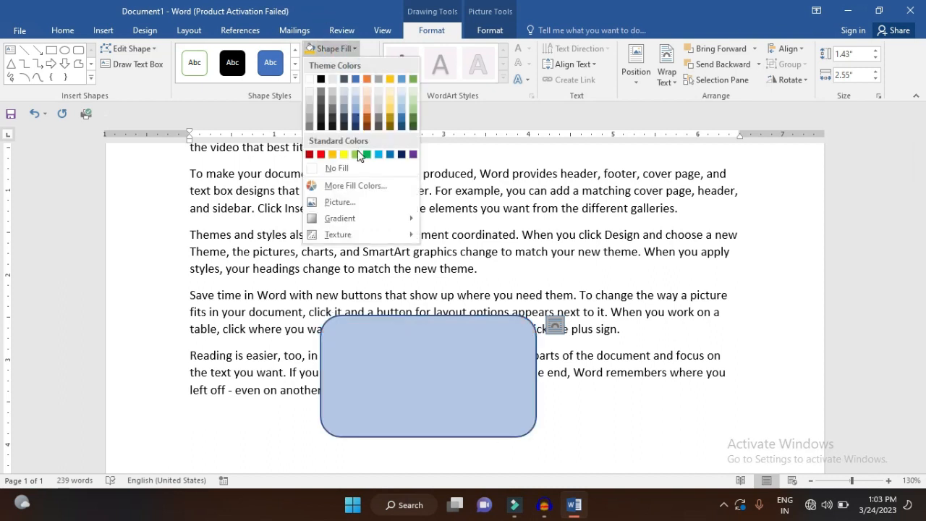
{"action": "mouse_move", "coordinate": [353, 225]}
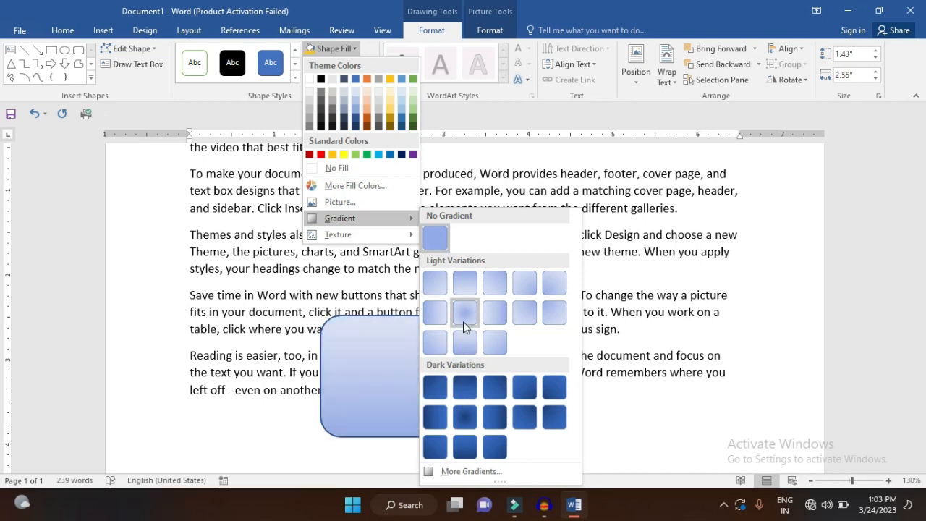
{"action": "left_click", "coordinate": [463, 464]}
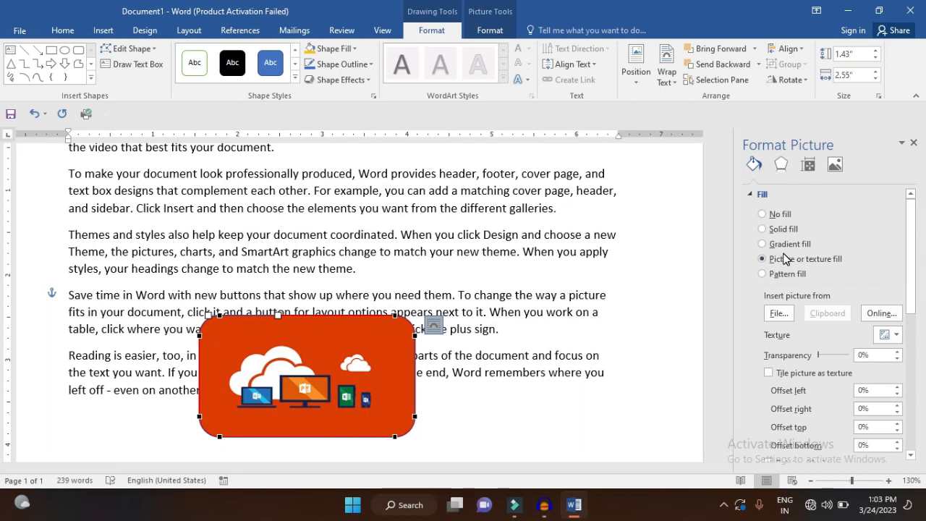
{"action": "left_click", "coordinate": [763, 244]}
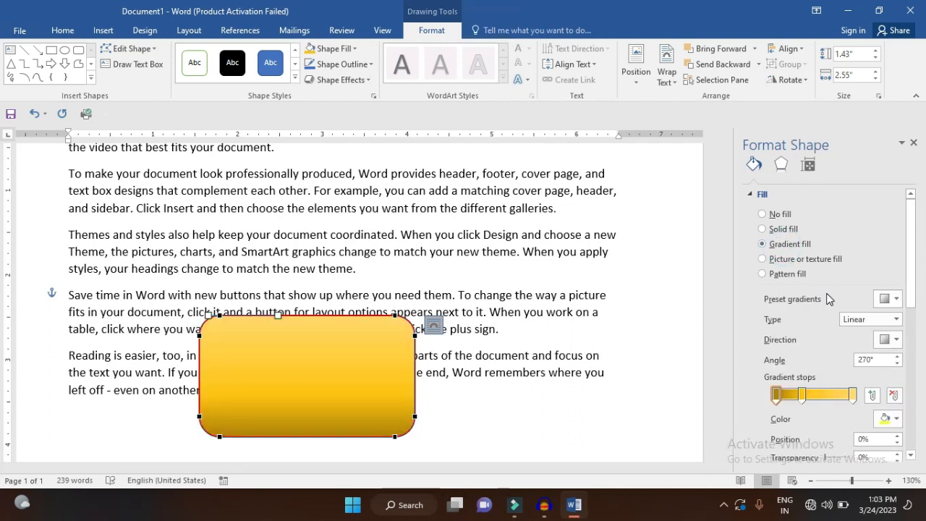
{"action": "left_click", "coordinate": [888, 299]}
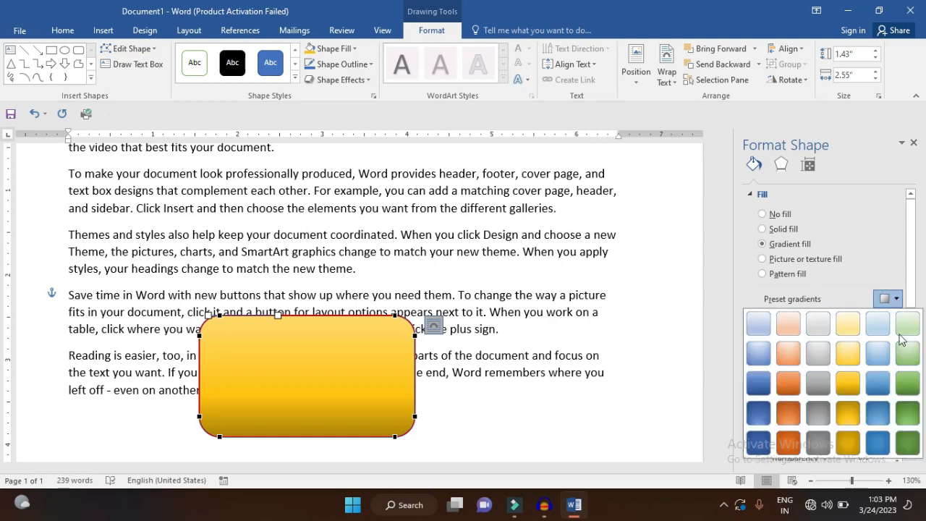
{"action": "left_click", "coordinate": [811, 420]}
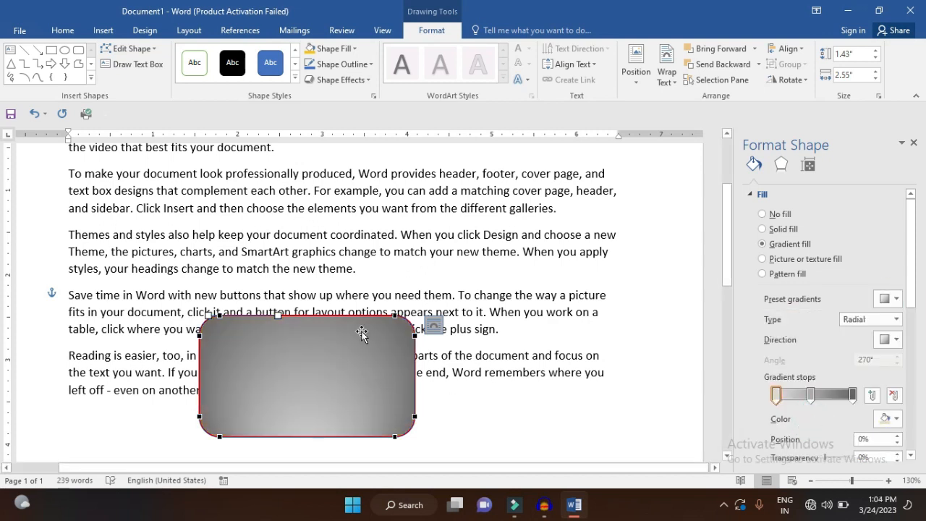
Preview the texture fills, including Oak, and the outline colors and dash styles on the rounded rectangle
{"action": "left_click", "coordinate": [333, 49]}
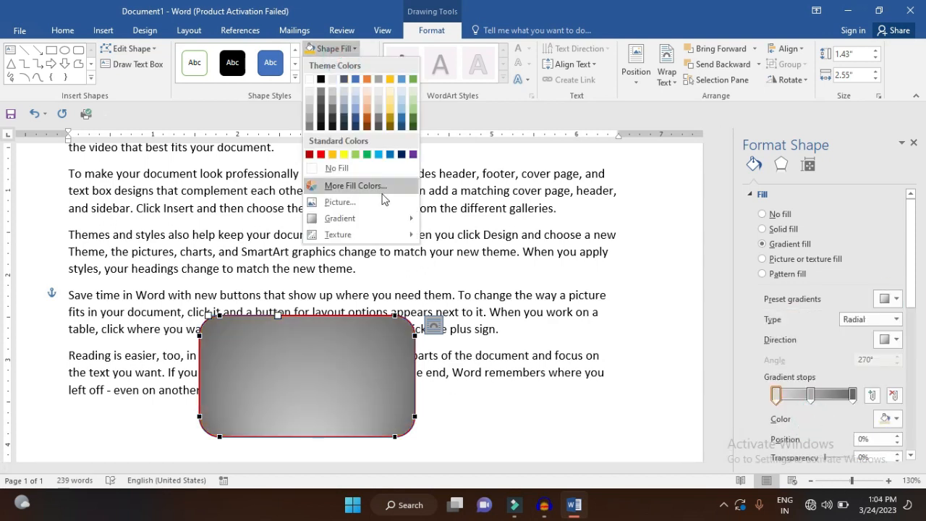
{"action": "mouse_move", "coordinate": [385, 236]}
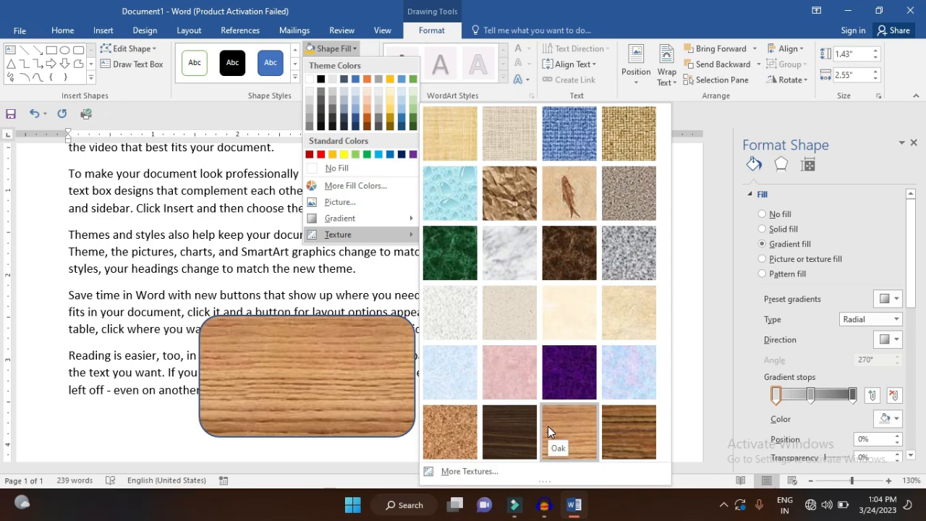
{"action": "left_click", "coordinate": [379, 337]}
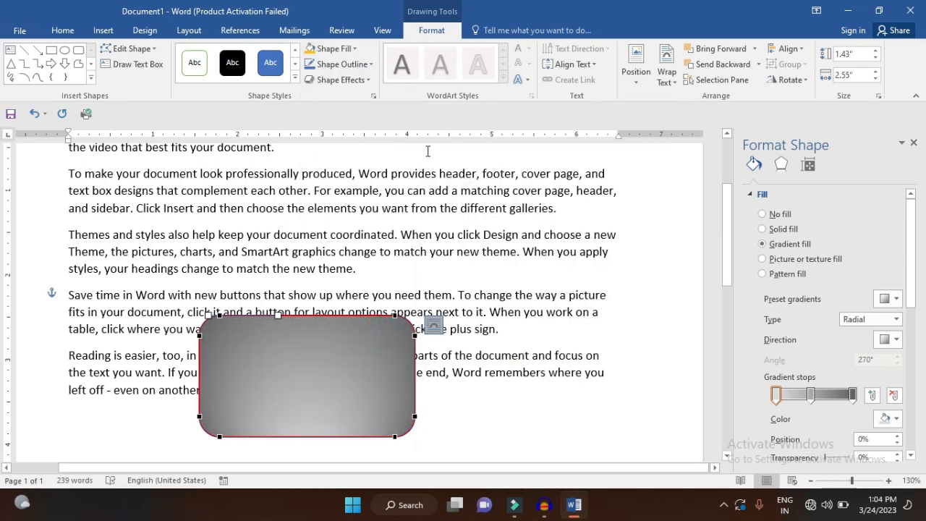
{"action": "left_click", "coordinate": [342, 63]}
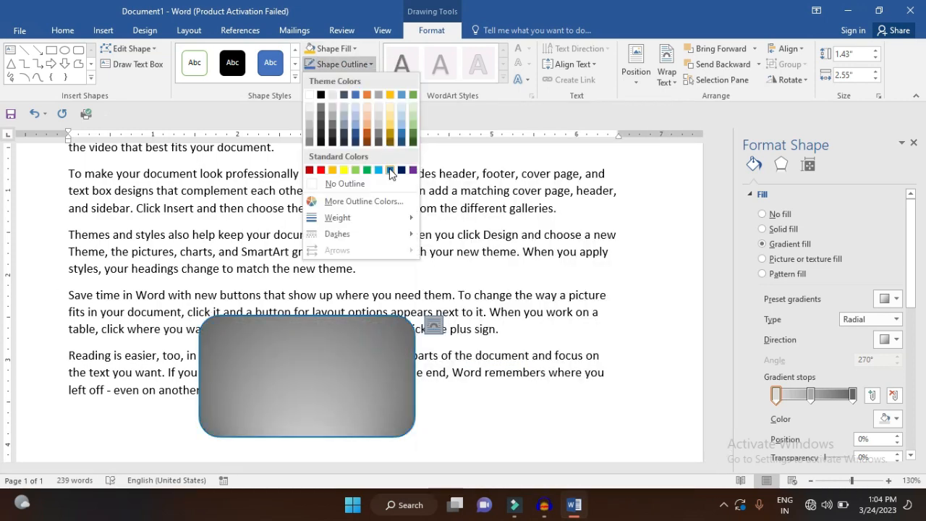
{"action": "mouse_move", "coordinate": [365, 217]}
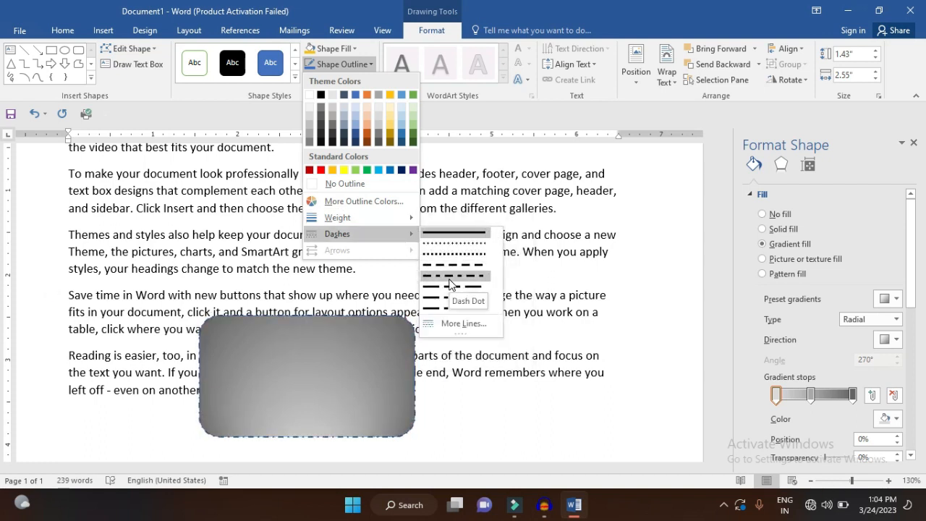
{"action": "left_click", "coordinate": [449, 243]}
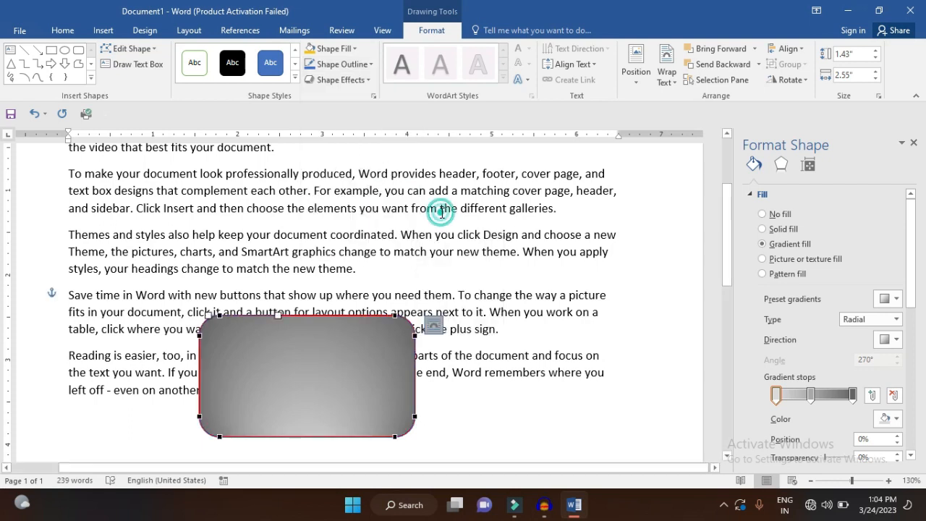
Move the rounded rectangle up and slightly left so it lies over the second and third paragraphs
{"action": "left_click", "coordinate": [365, 81]}
{"action": "mouse_move", "coordinate": [364, 102]}
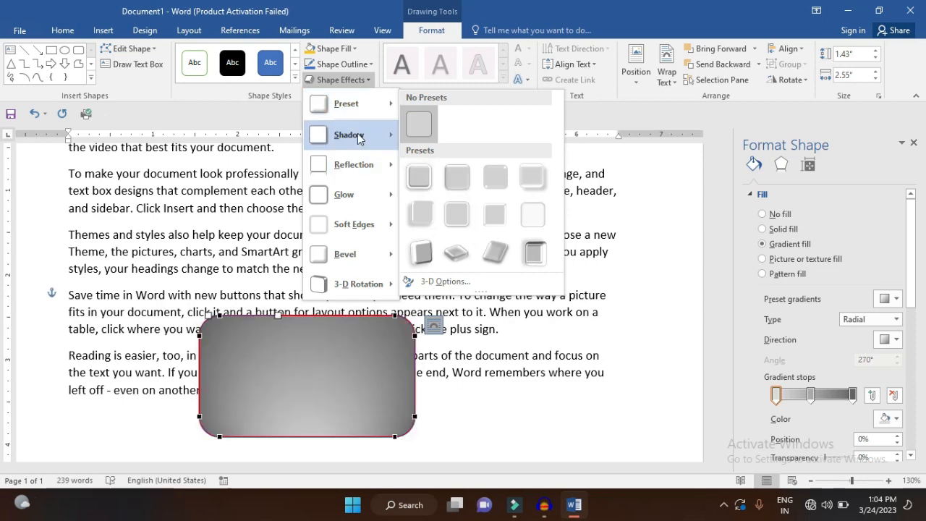
{"action": "mouse_move", "coordinate": [358, 139]}
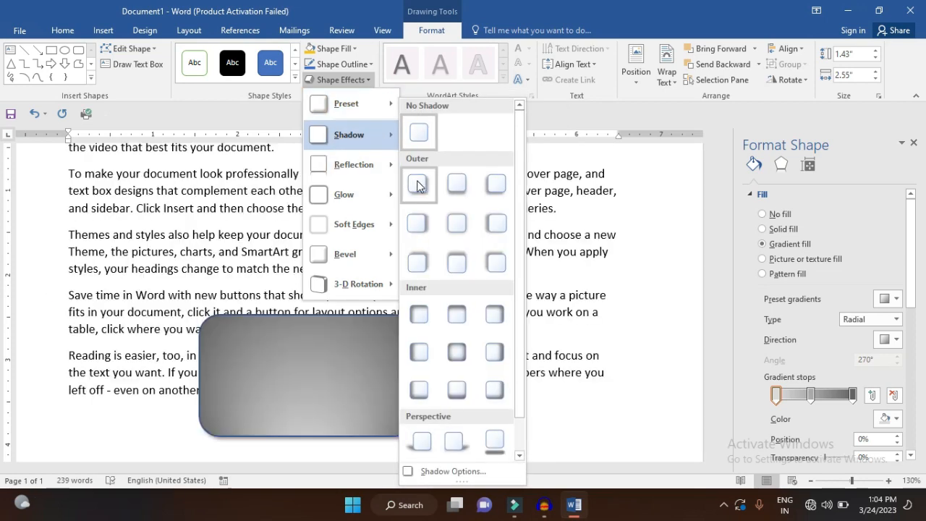
{"action": "left_click", "coordinate": [364, 381]}
{"action": "left_click_drag", "start_coordinate": [362, 378], "coordinate": [319, 234]}
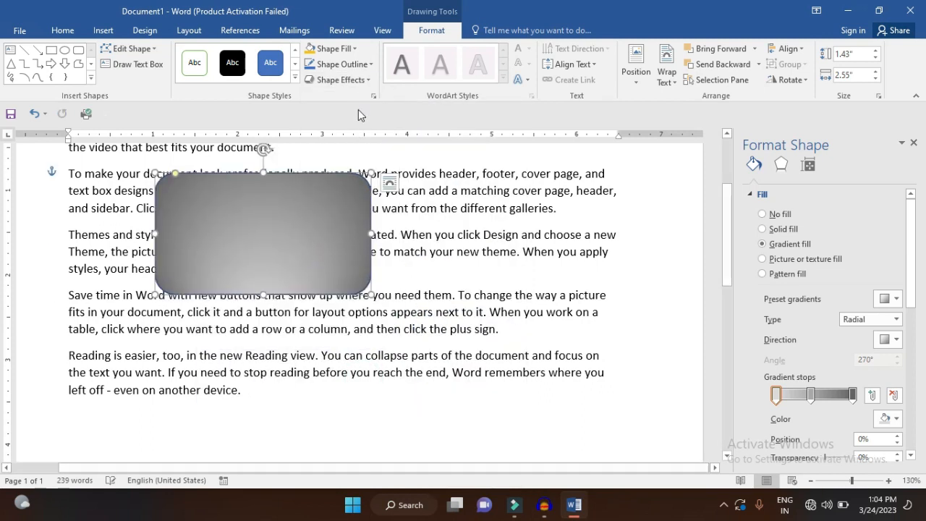
Preview the shadow, reflection, glow, bevel and 3-D rotation effects for the rounded rectangle, leaving them all unapplied
{"action": "left_click", "coordinate": [341, 80]}
{"action": "mouse_move", "coordinate": [372, 124]}
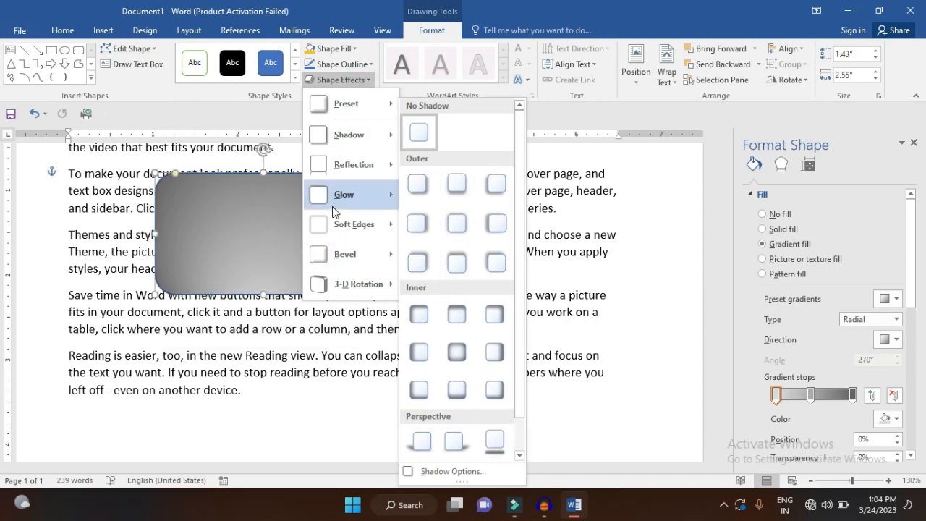
{"action": "mouse_move", "coordinate": [350, 177]}
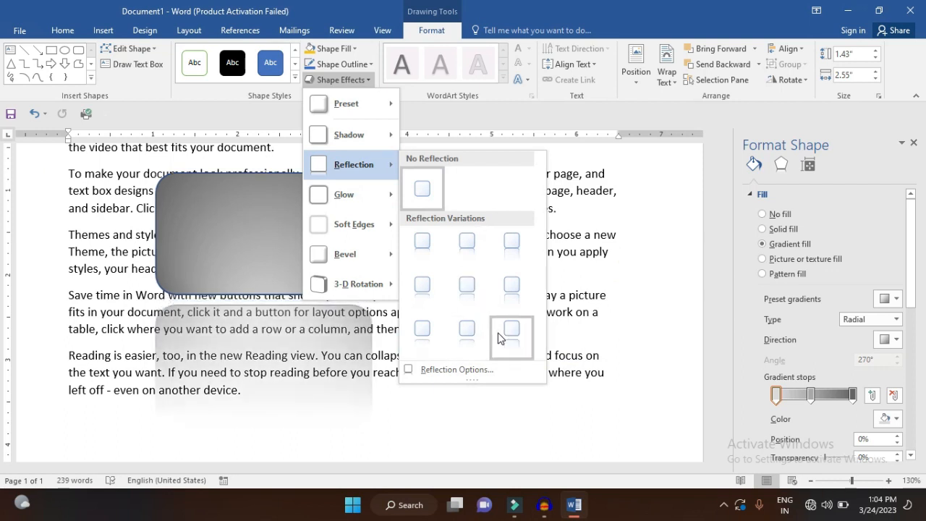
{"action": "mouse_move", "coordinate": [369, 203]}
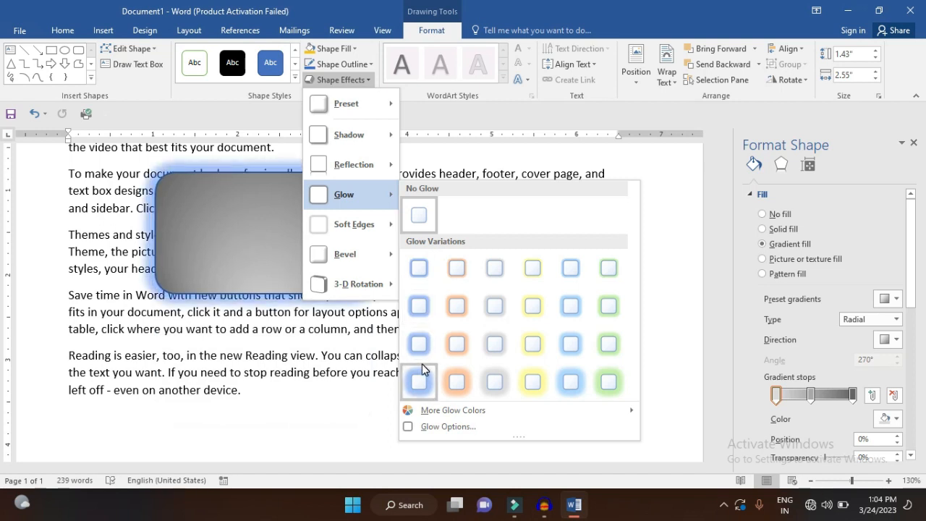
{"action": "mouse_move", "coordinate": [388, 260]}
{"action": "mouse_move", "coordinate": [380, 224]}
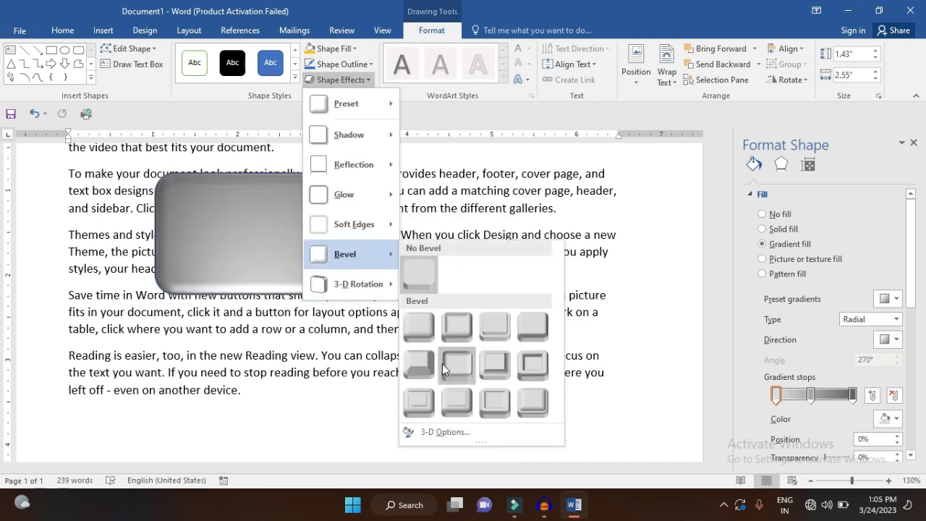
{"action": "mouse_move", "coordinate": [377, 289]}
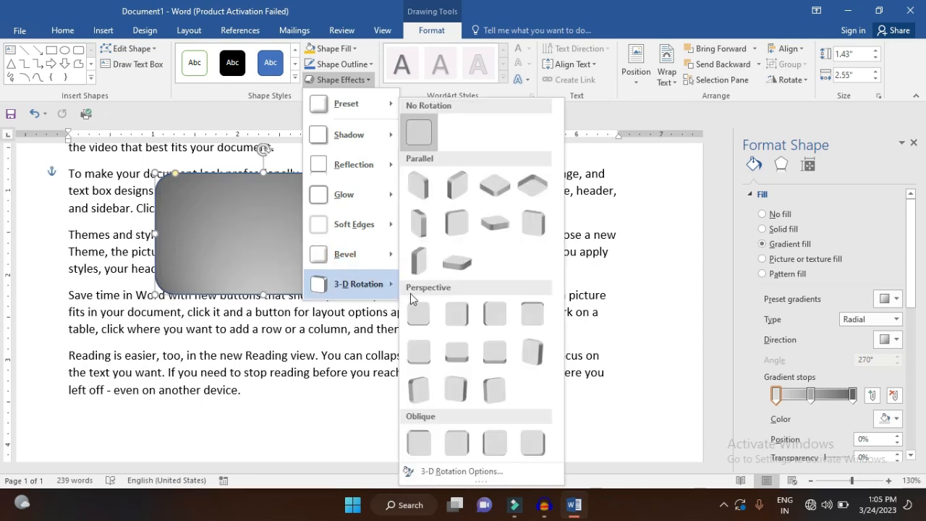
{"action": "left_click", "coordinate": [656, 242]}
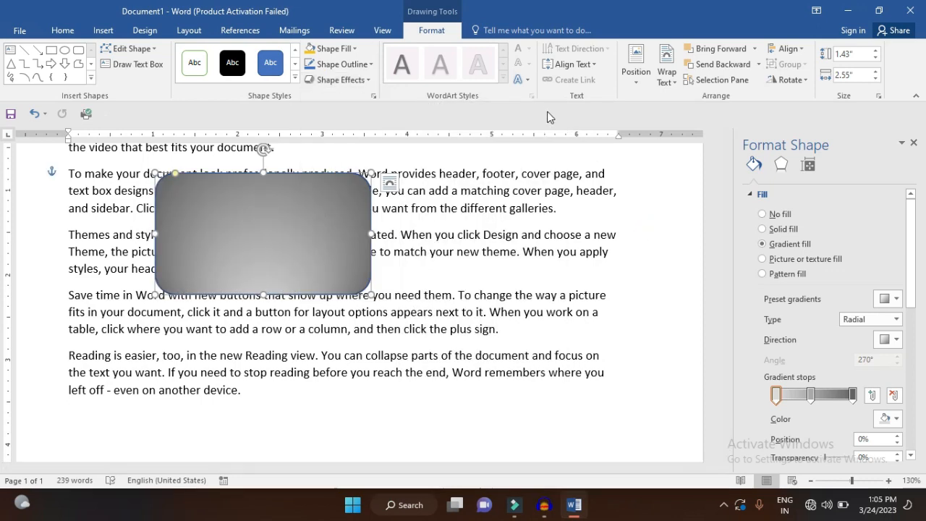
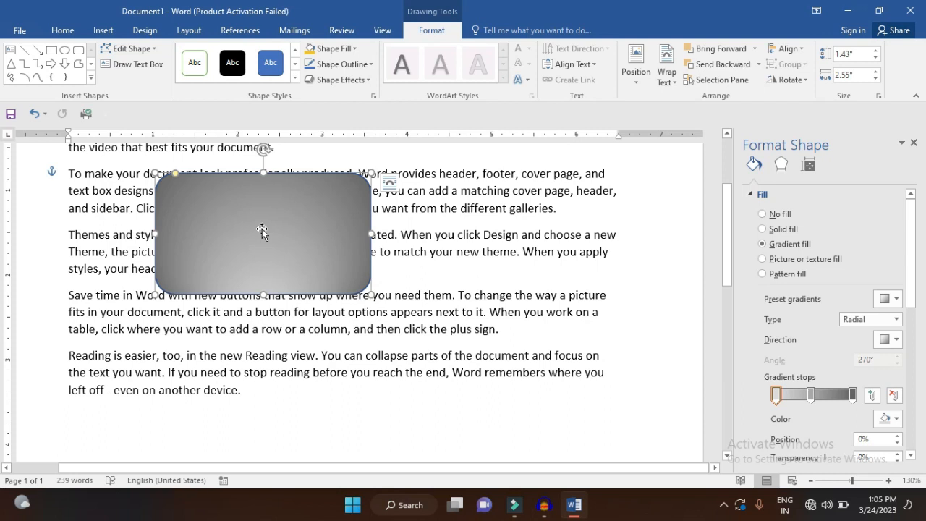
Add the text "Shape" inside the rounded rectangle and give it a blue radial preset gradient as text fill
{"action": "type", "text": "Shape"}
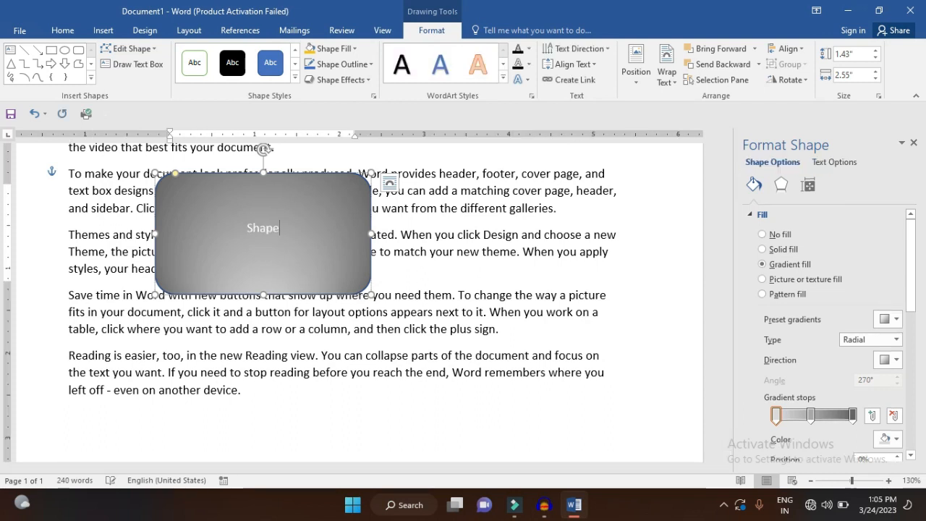
{"action": "double_click", "coordinate": [263, 229]}
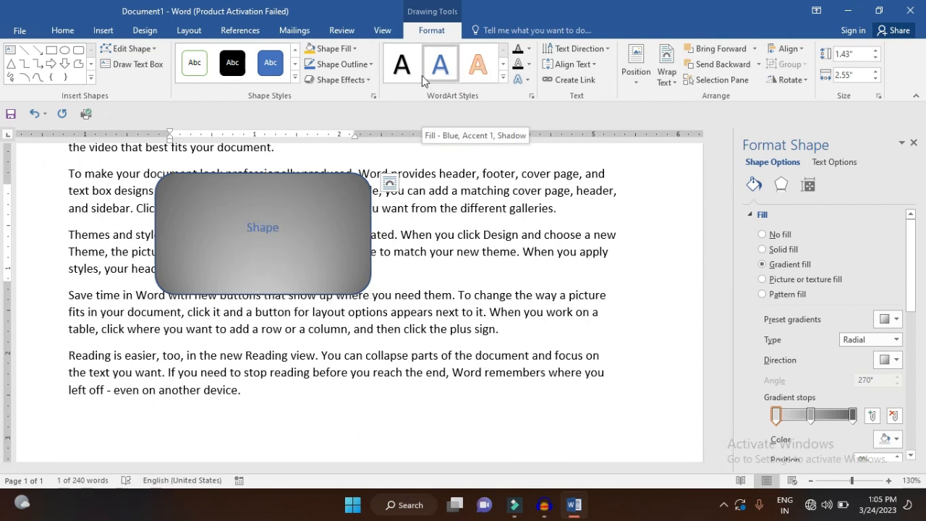
{"action": "left_click", "coordinate": [529, 48]}
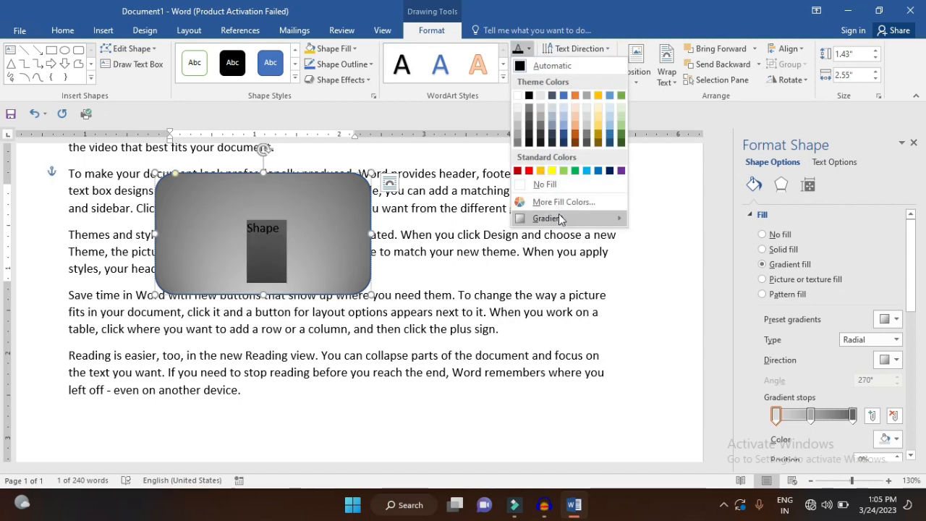
{"action": "mouse_move", "coordinate": [559, 215]}
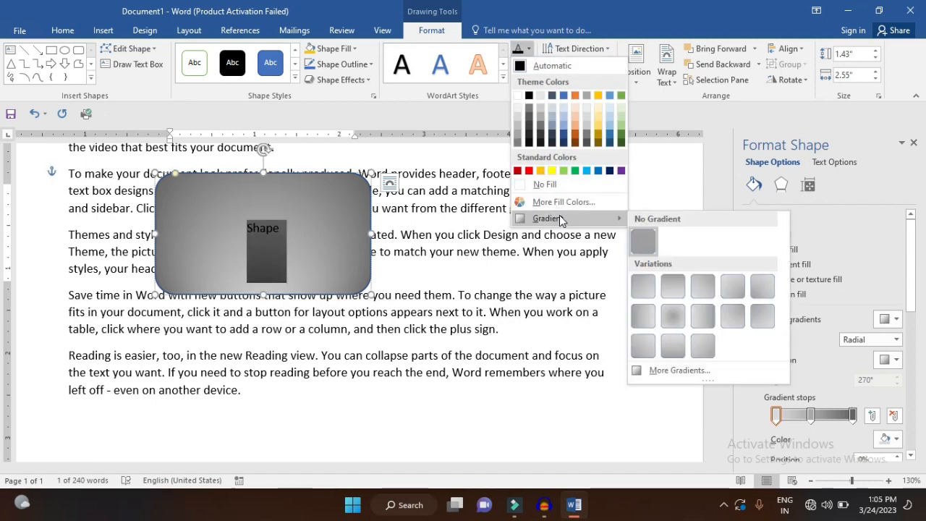
{"action": "left_click", "coordinate": [675, 371]}
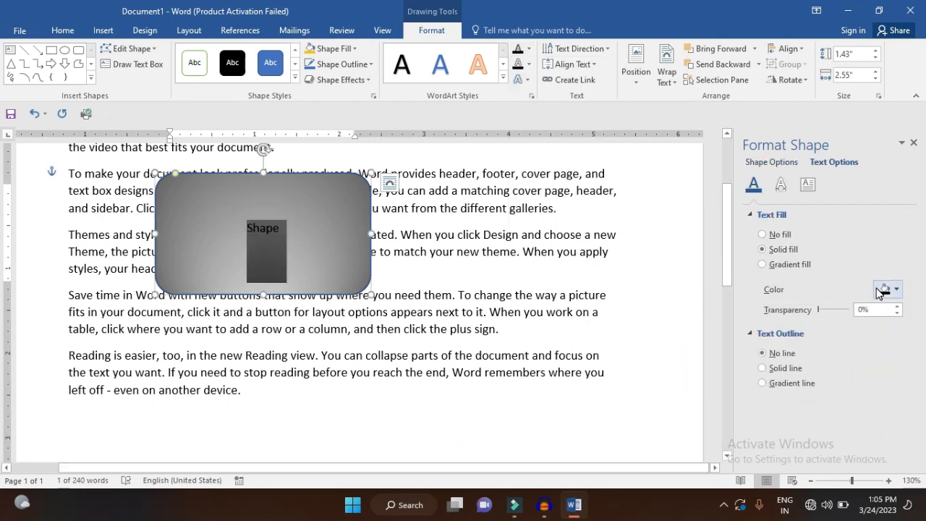
{"action": "left_click", "coordinate": [802, 264]}
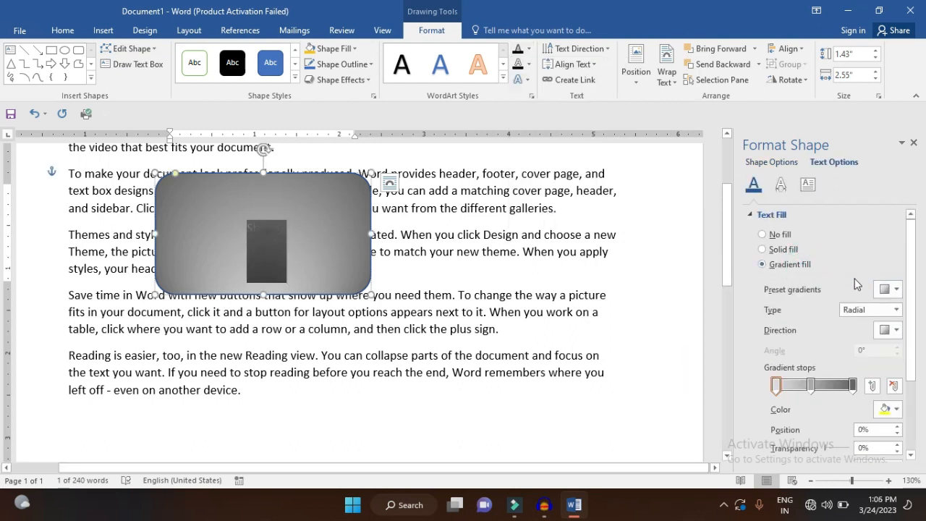
{"action": "left_click", "coordinate": [892, 290]}
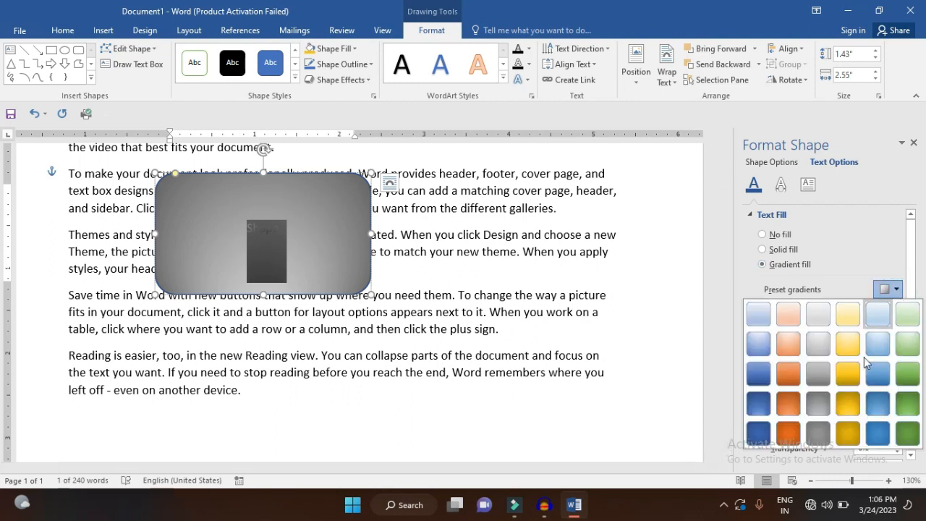
{"action": "left_click", "coordinate": [856, 417]}
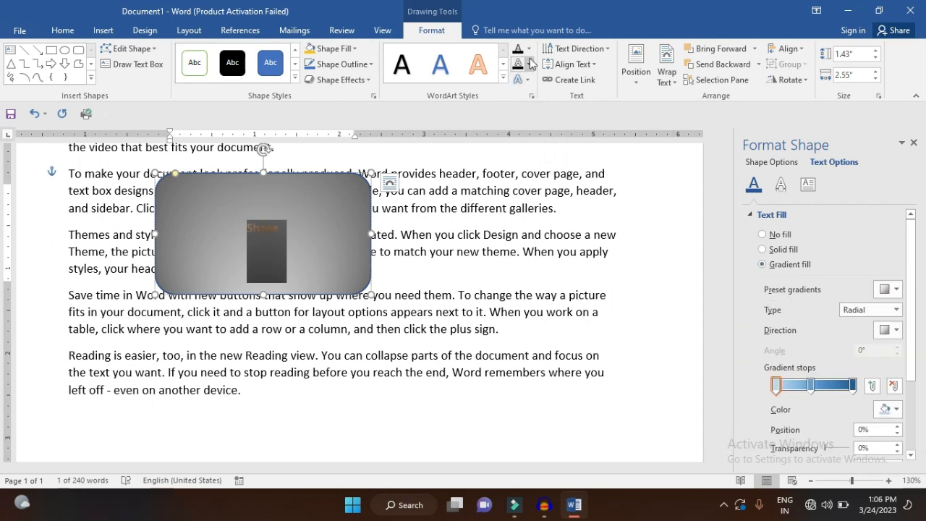
Preview the text outline colors and the shadow and reflection text effects on the word "Shape", leaving them unapplied
{"action": "left_click", "coordinate": [531, 64]}
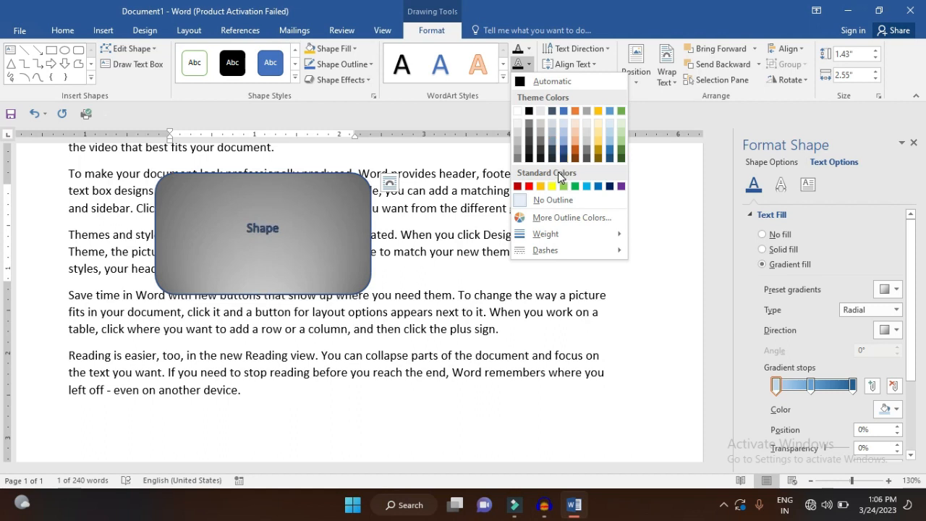
{"action": "left_click", "coordinate": [561, 187]}
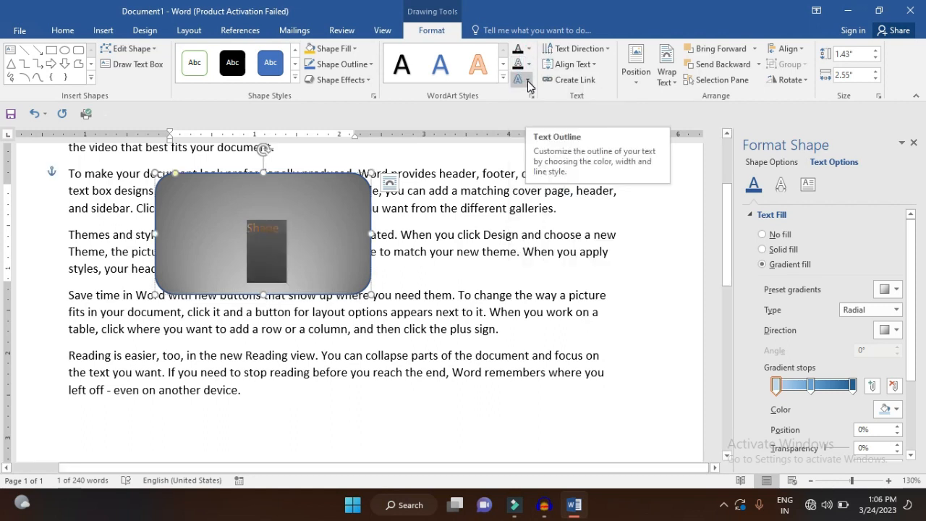
{"action": "left_click", "coordinate": [526, 81]}
{"action": "mouse_move", "coordinate": [549, 103]}
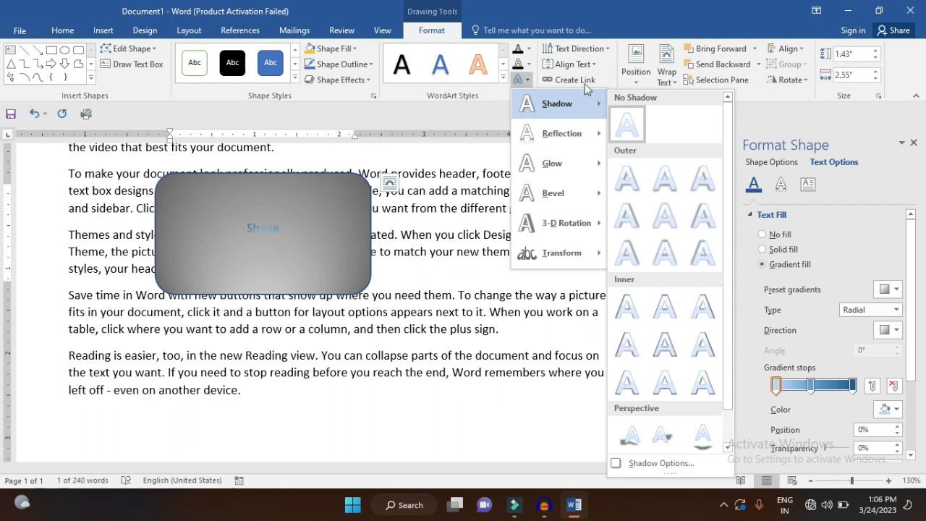
{"action": "mouse_move", "coordinate": [565, 134]}
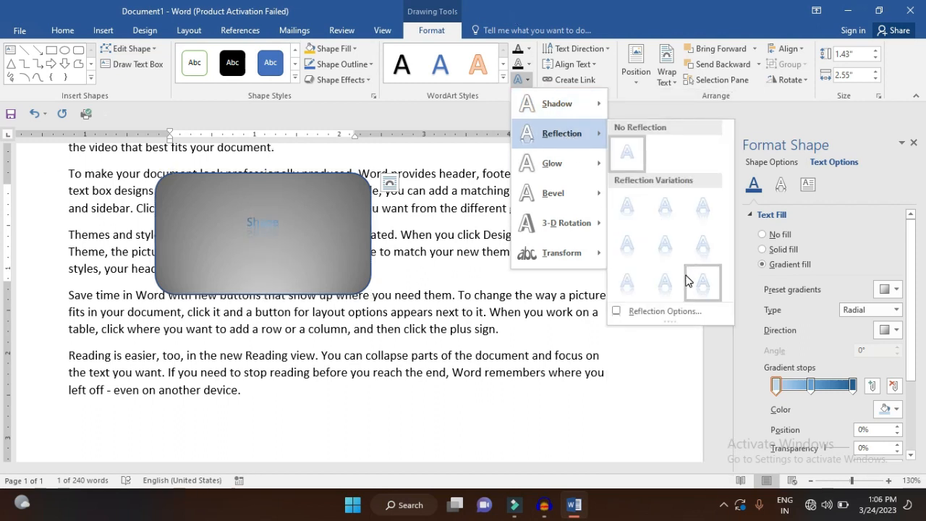
{"action": "left_click", "coordinate": [327, 235]}
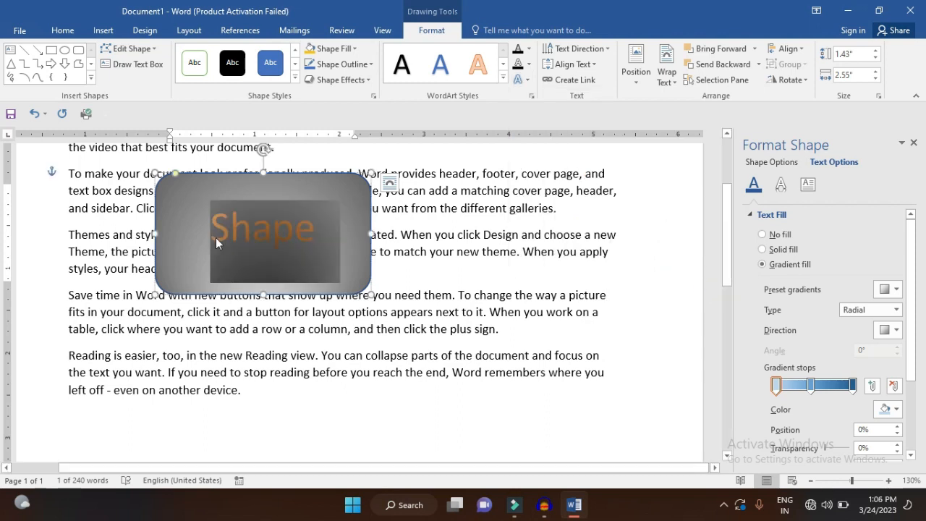
Preview the reflection, glow and transform text effects on the enlarged word "Shape", closing the choices without applying any
{"action": "left_click", "coordinate": [529, 65]}
{"action": "left_click", "coordinate": [529, 67]}
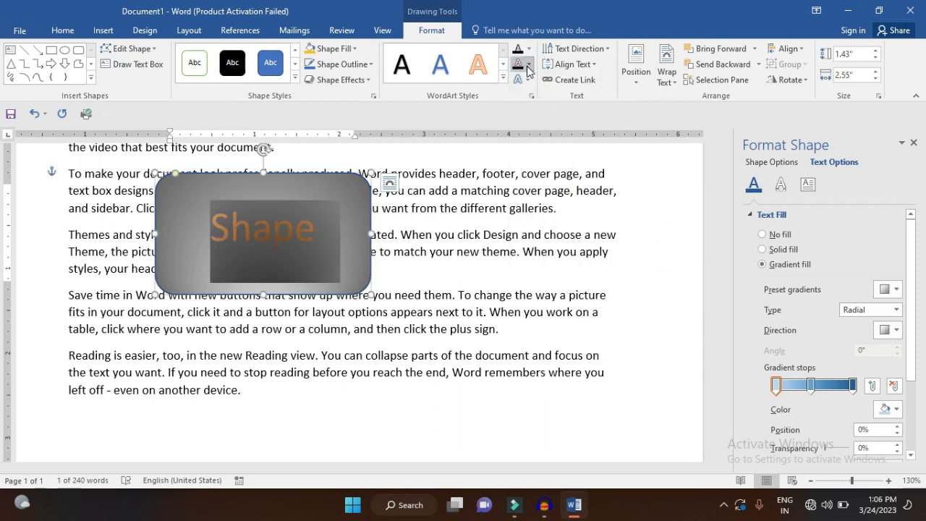
{"action": "left_click", "coordinate": [530, 81]}
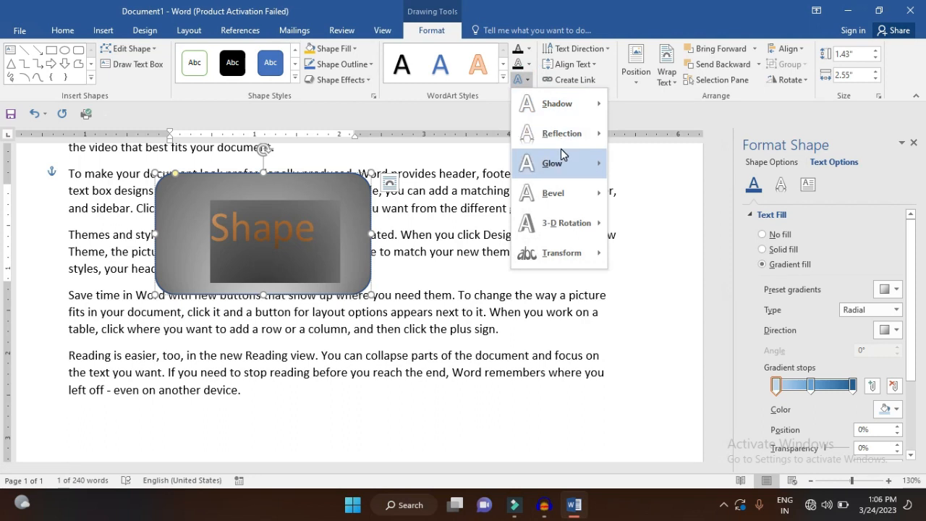
{"action": "mouse_move", "coordinate": [566, 143]}
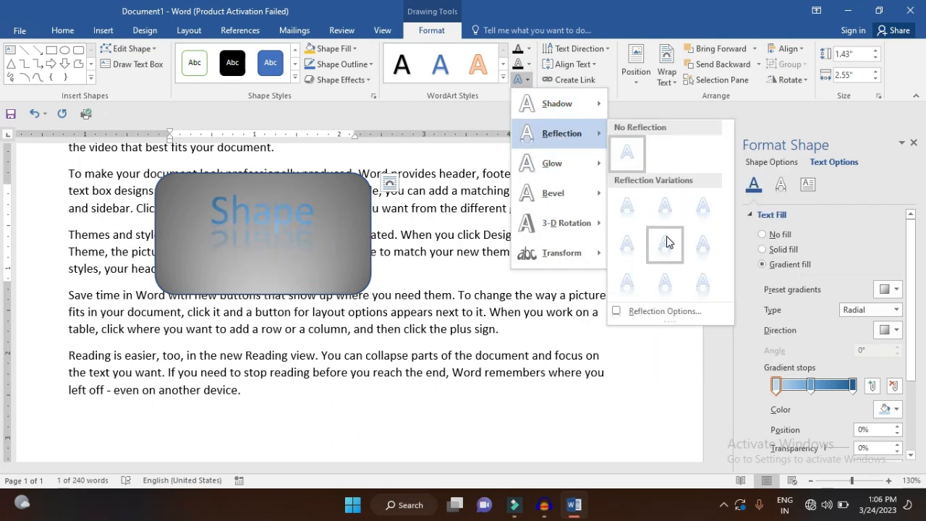
{"action": "mouse_move", "coordinate": [578, 163]}
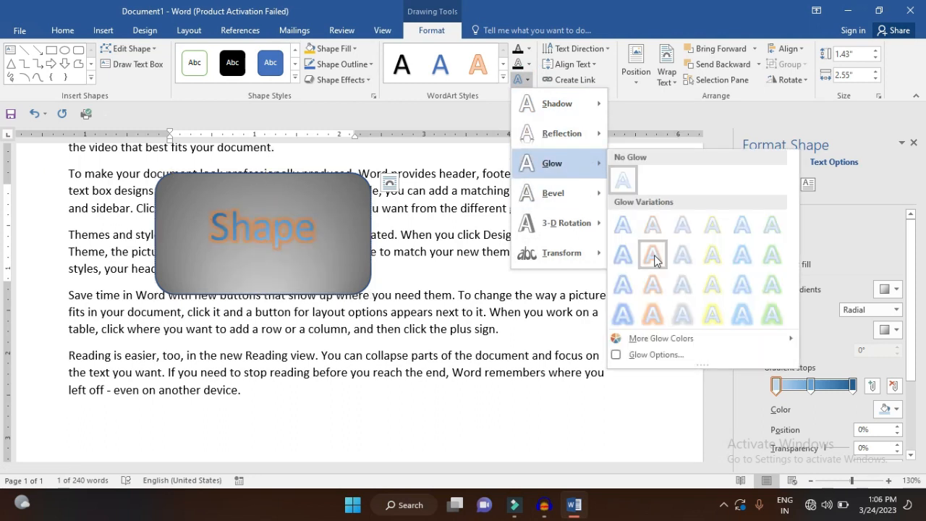
{"action": "mouse_move", "coordinate": [586, 201]}
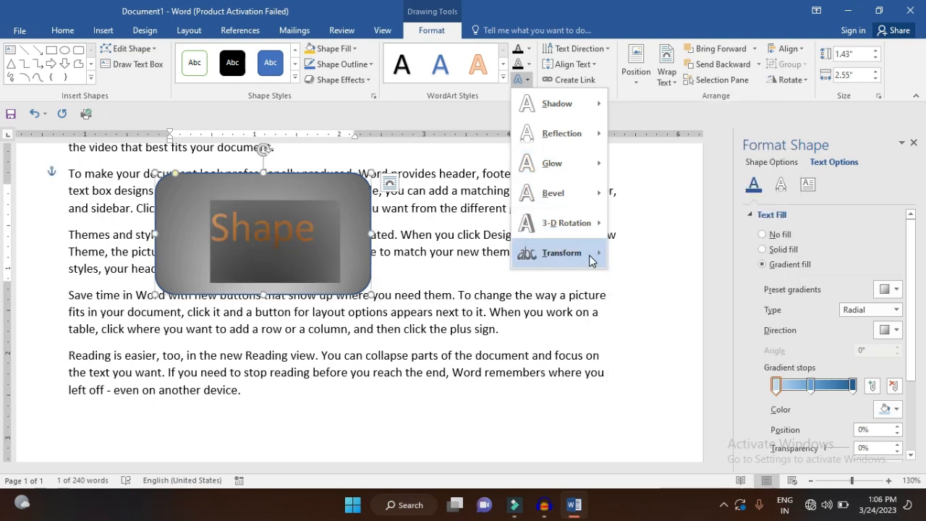
{"action": "mouse_move", "coordinate": [593, 254]}
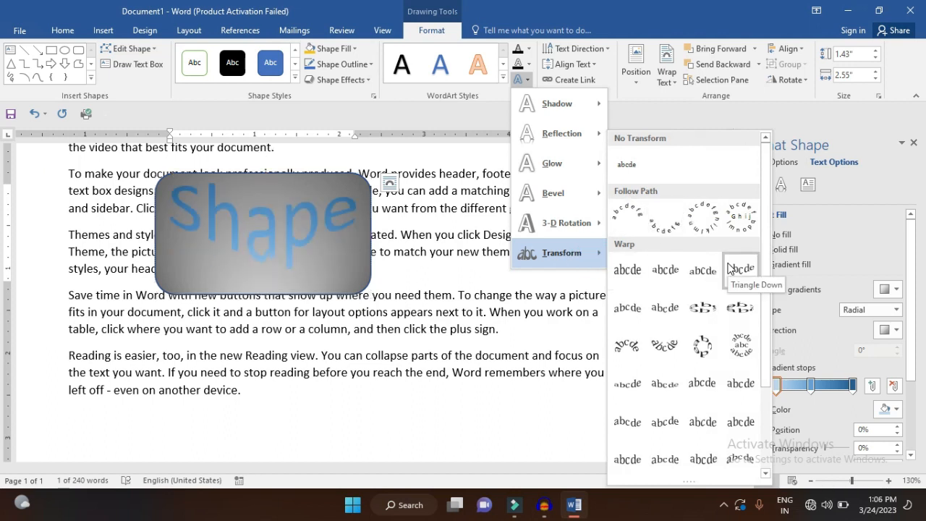
{"action": "left_click", "coordinate": [329, 241]}
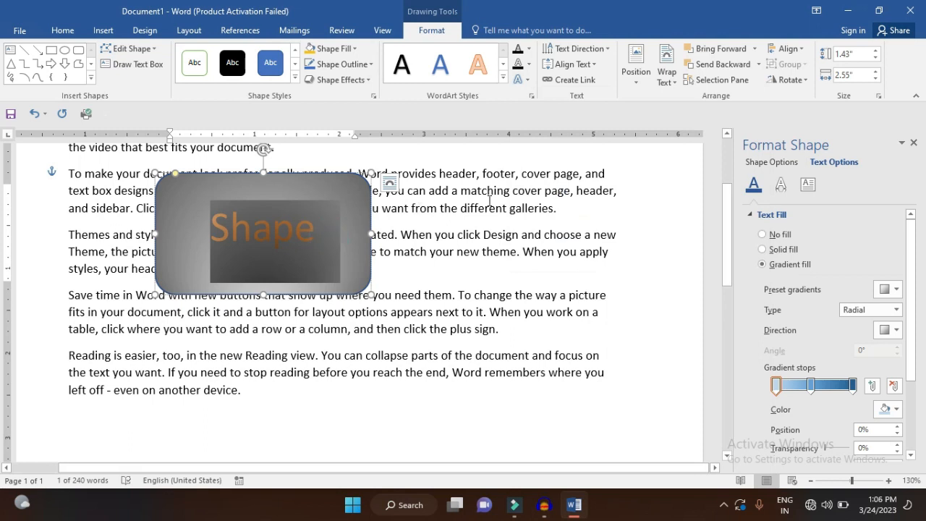
Try rotating the shape's text 270°, return it to horizontal, and look through the text alignment and position options
{"action": "left_click", "coordinate": [606, 49]}
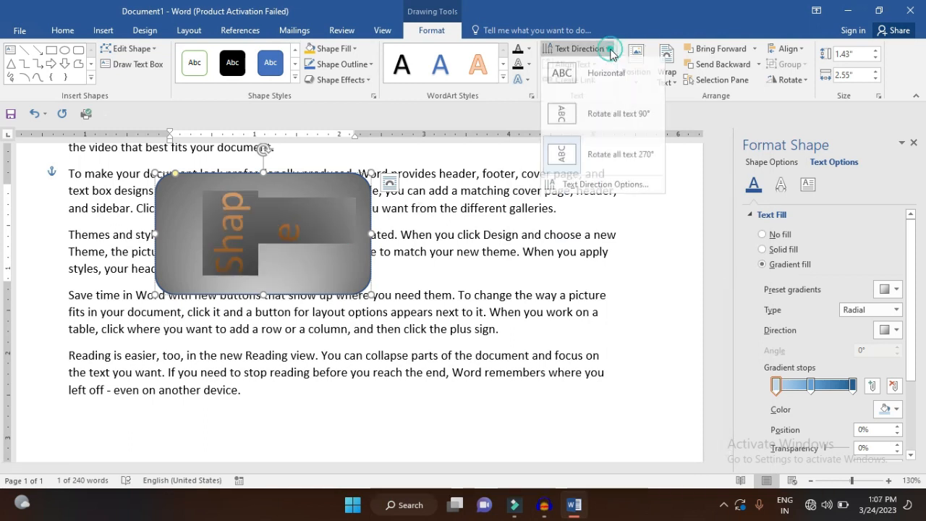
{"action": "left_click", "coordinate": [615, 69]}
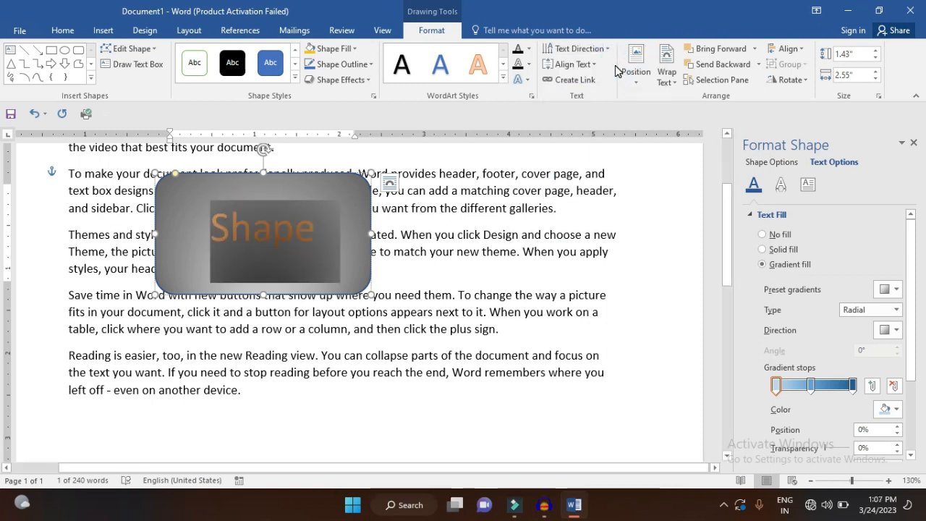
{"action": "left_click", "coordinate": [579, 63]}
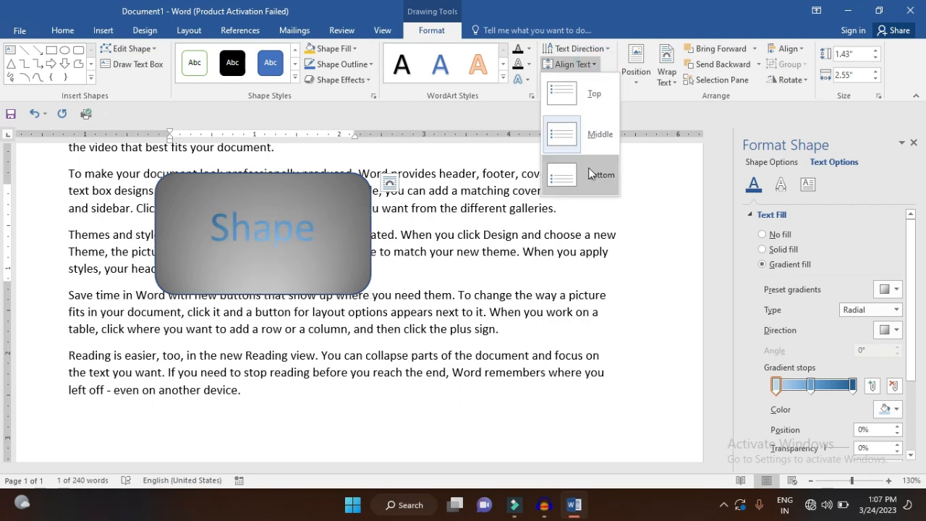
{"action": "left_click", "coordinate": [590, 94]}
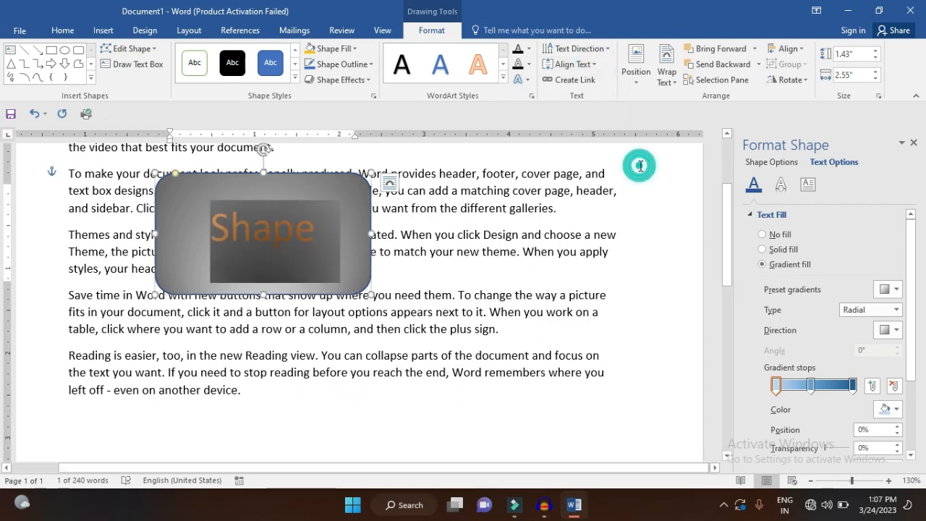
{"action": "left_click", "coordinate": [635, 75]}
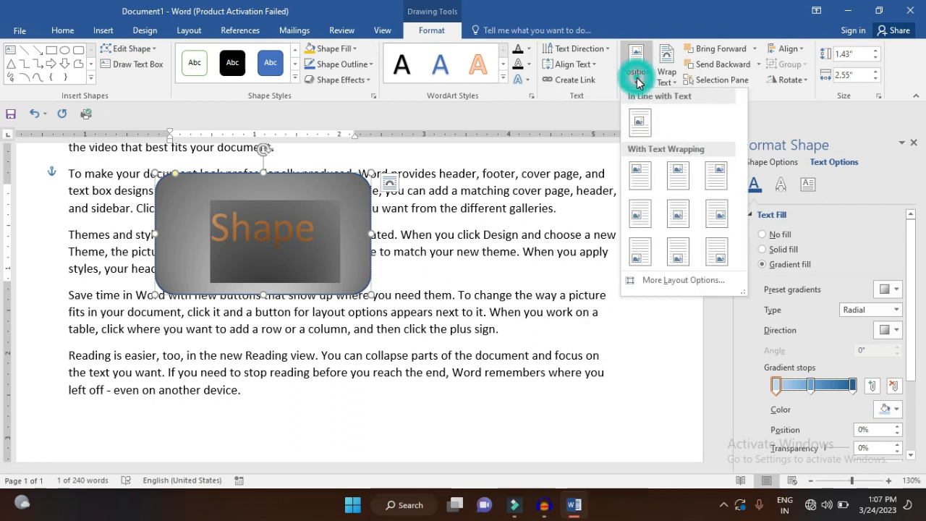
{"action": "left_click", "coordinate": [585, 172]}
Delete the rounded rectangle from the document
{"action": "left_click", "coordinate": [343, 179]}
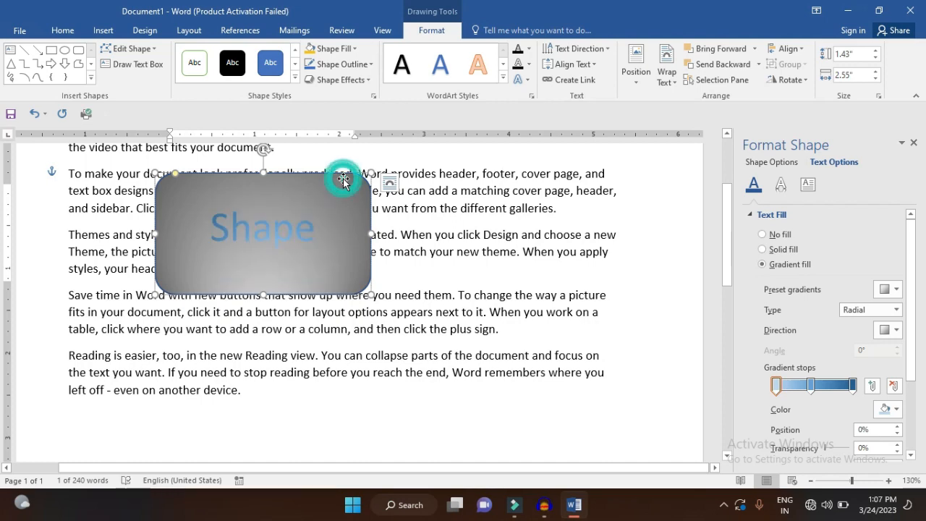
{"action": "key", "text": "Delete"}
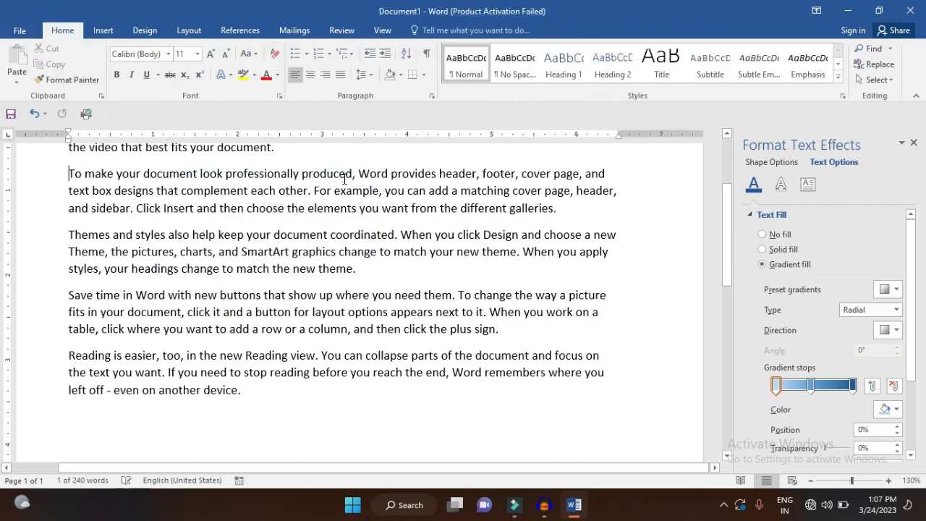
Insert a Basic Cycle SmartArt graphic from the Cycle category before the second paragraph
{"action": "left_click", "coordinate": [103, 32]}
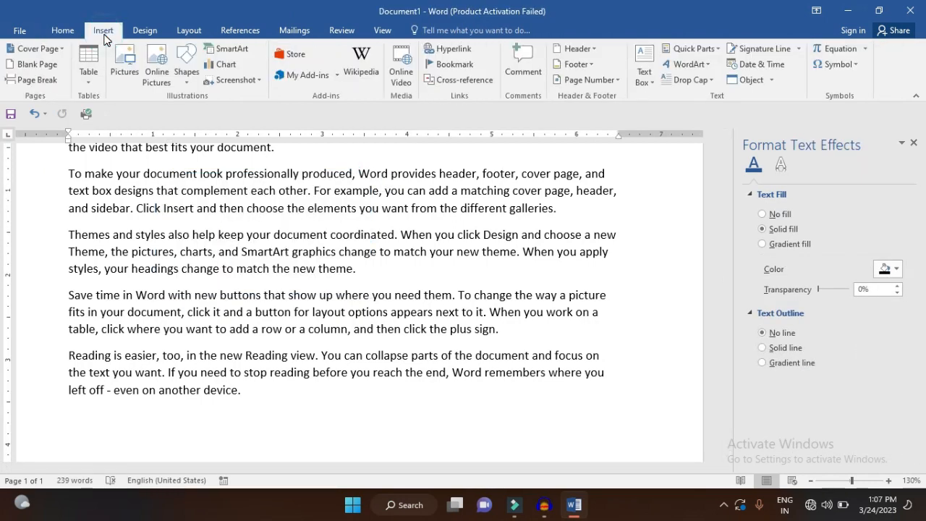
{"action": "left_click", "coordinate": [230, 49]}
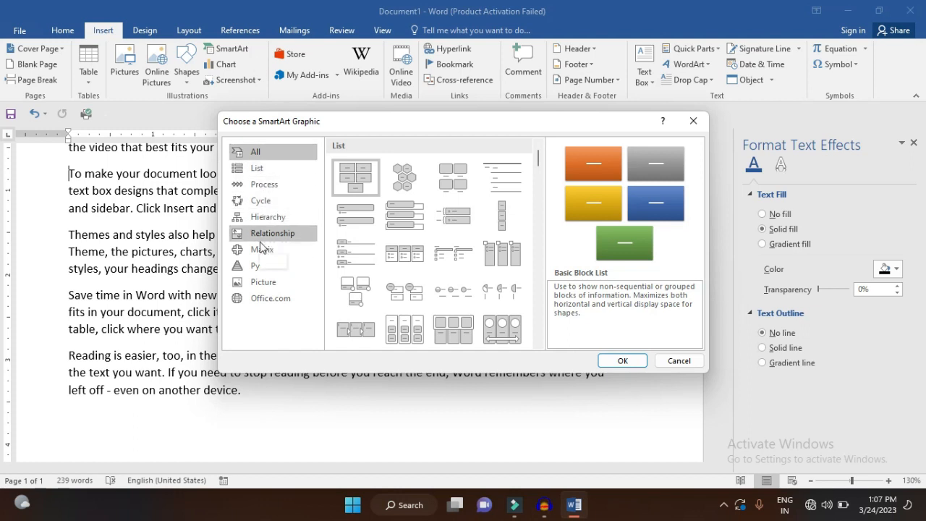
{"action": "left_click", "coordinate": [261, 203]}
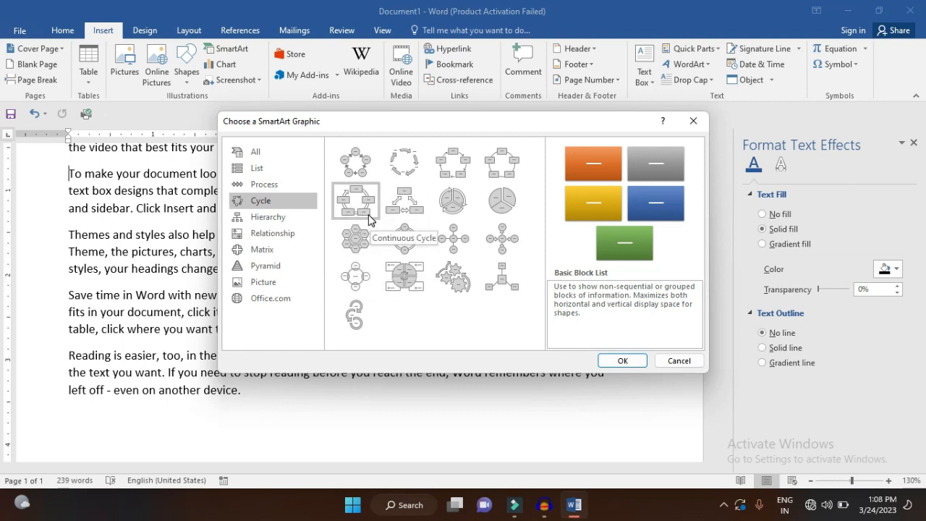
{"action": "left_click", "coordinate": [357, 167]}
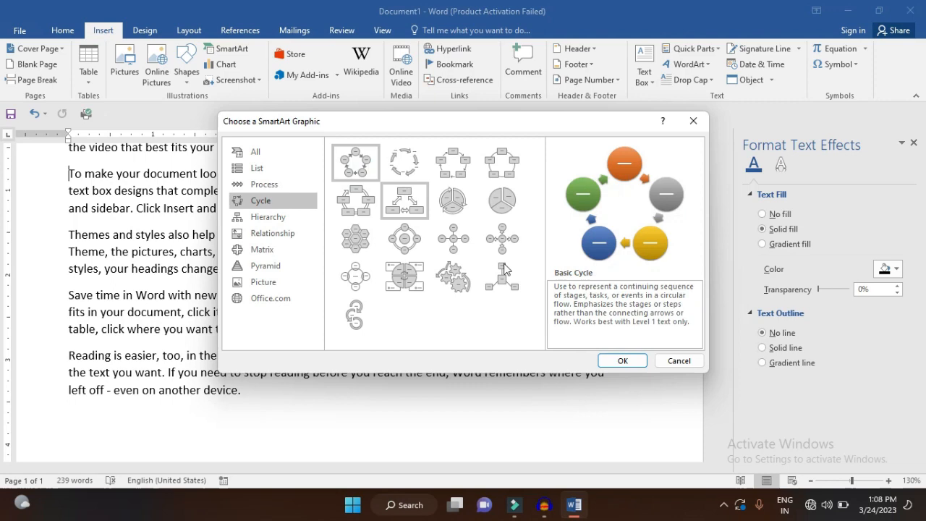
{"action": "left_click", "coordinate": [620, 361]}
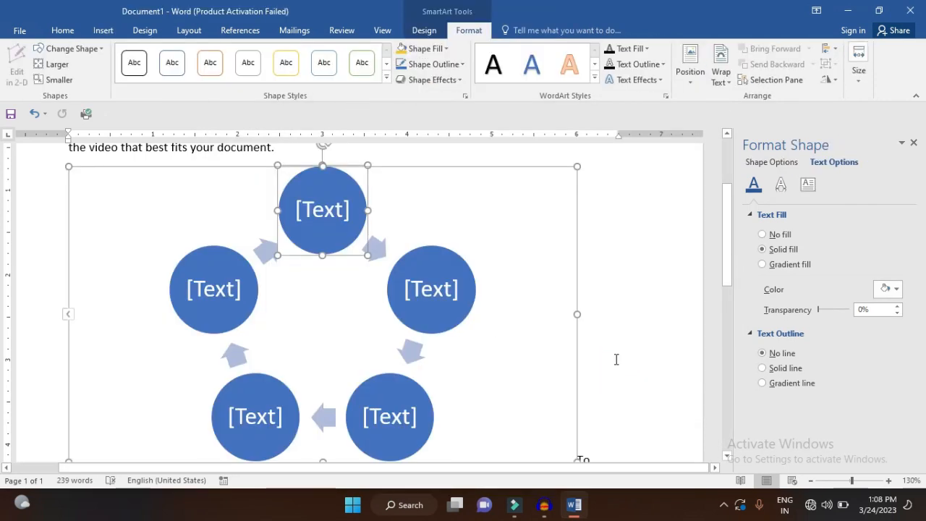
Label the five cycle circles clockwise from the uppermost one as Monday, Tuesday, Wednesday, Saturday and Sunday
{"action": "type", "text": "Monday"}
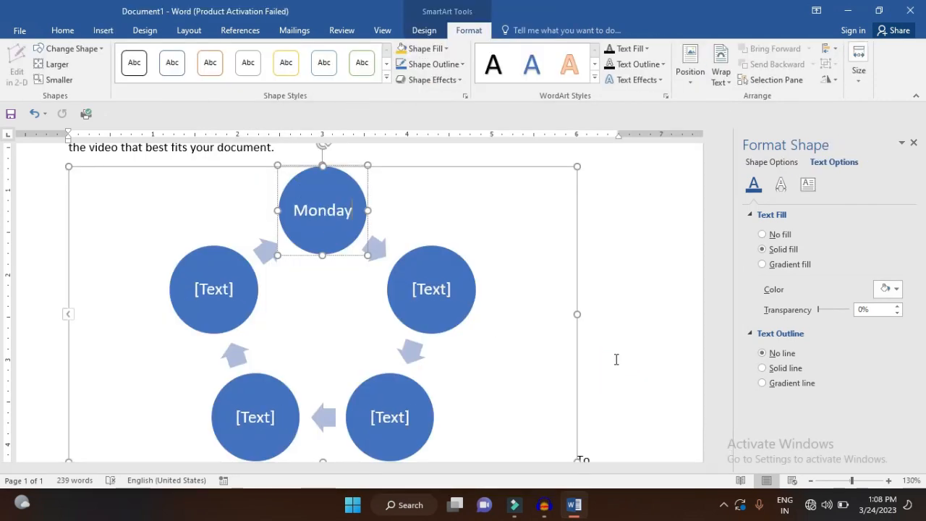
{"action": "left_click", "coordinate": [431, 290]}
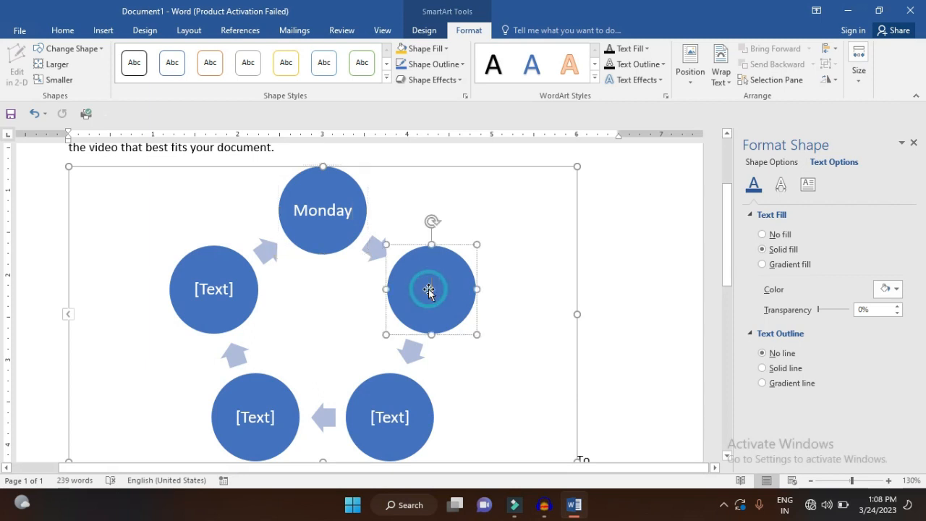
{"action": "type", "text": "Tuesday"}
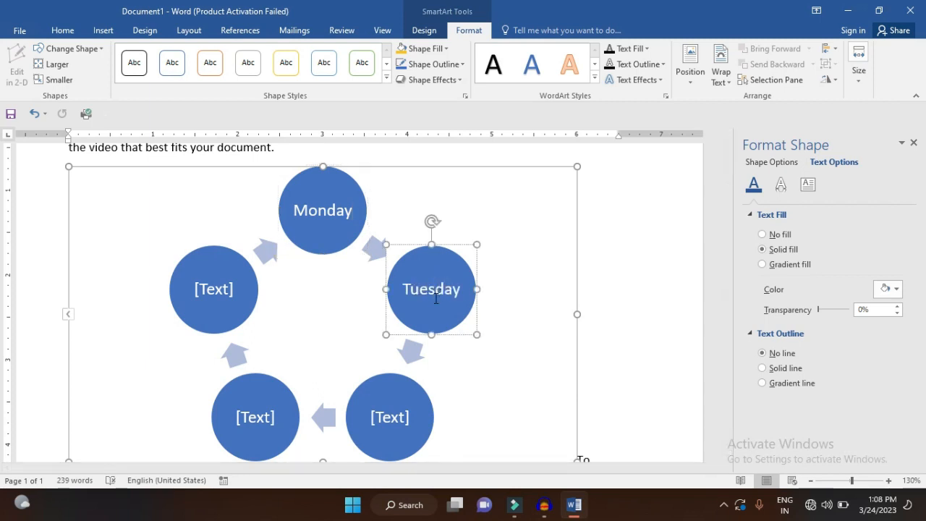
{"action": "left_click", "coordinate": [401, 401]}
{"action": "type", "text": "W"}
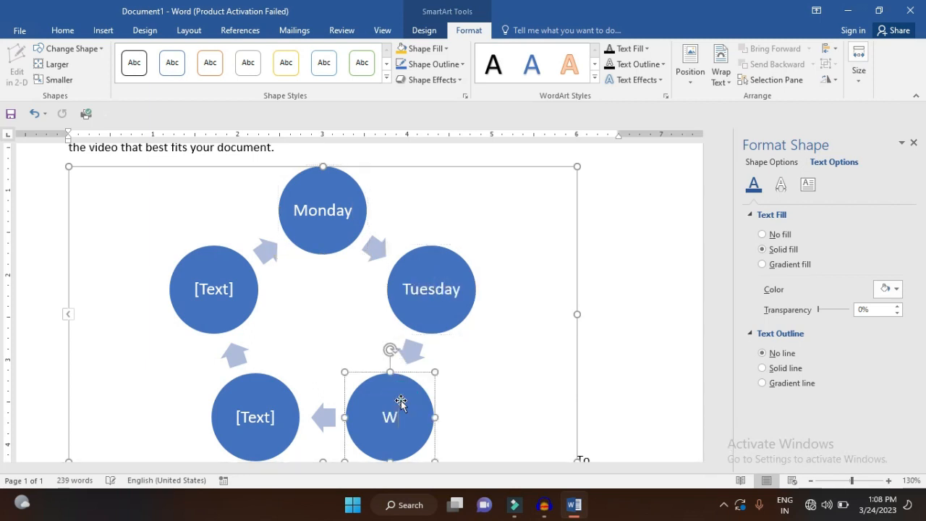
{"action": "type", "text": "ednesday"}
{"action": "left_click", "coordinate": [264, 418]}
{"action": "type", "text": "Satu"}
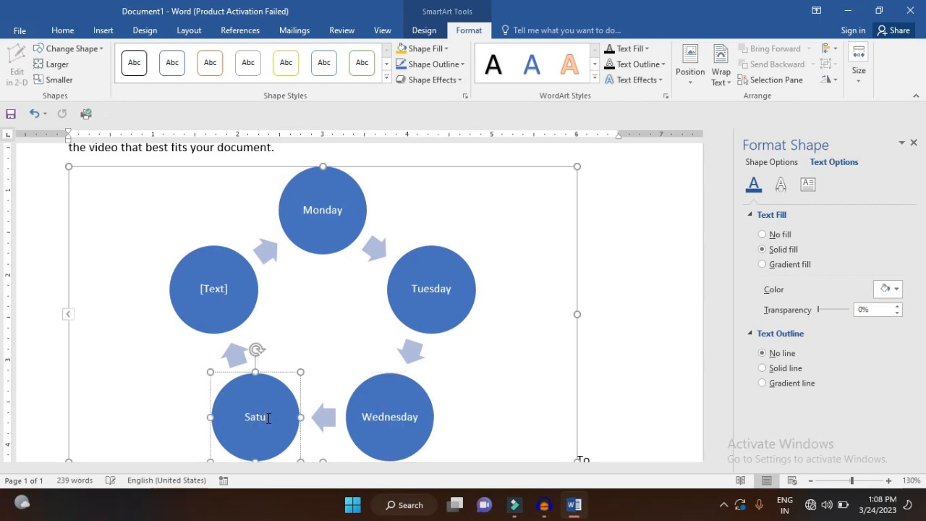
{"action": "type", "text": "rday"}
{"action": "left_click", "coordinate": [220, 319]}
{"action": "type", "text": "S"}
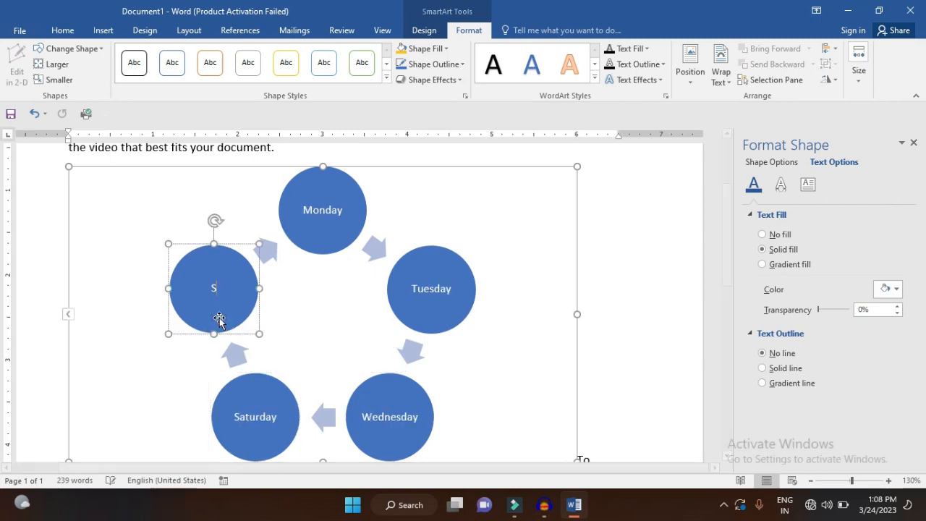
{"action": "type", "text": "unday"}
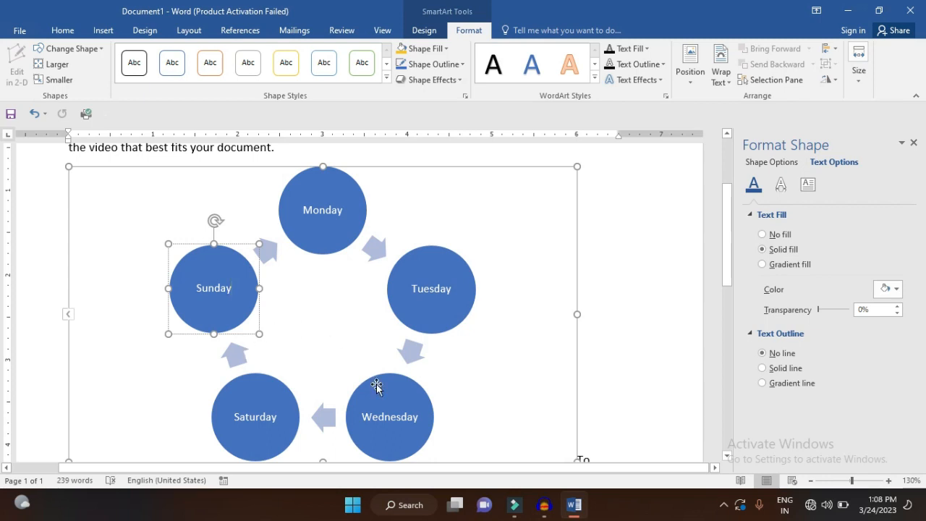
Add a shape before the Saturday circle in the cycle and label it Friday
{"action": "left_click", "coordinate": [261, 405]}
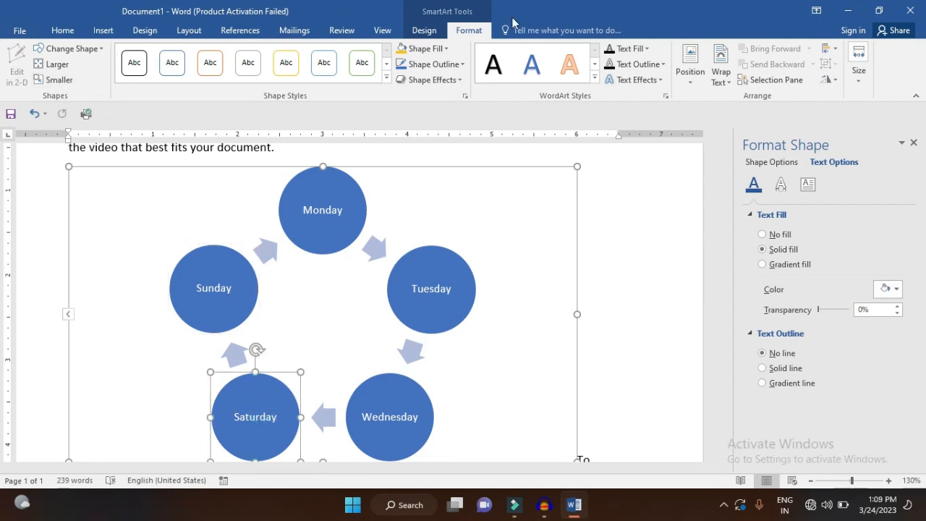
{"action": "left_click", "coordinate": [436, 33]}
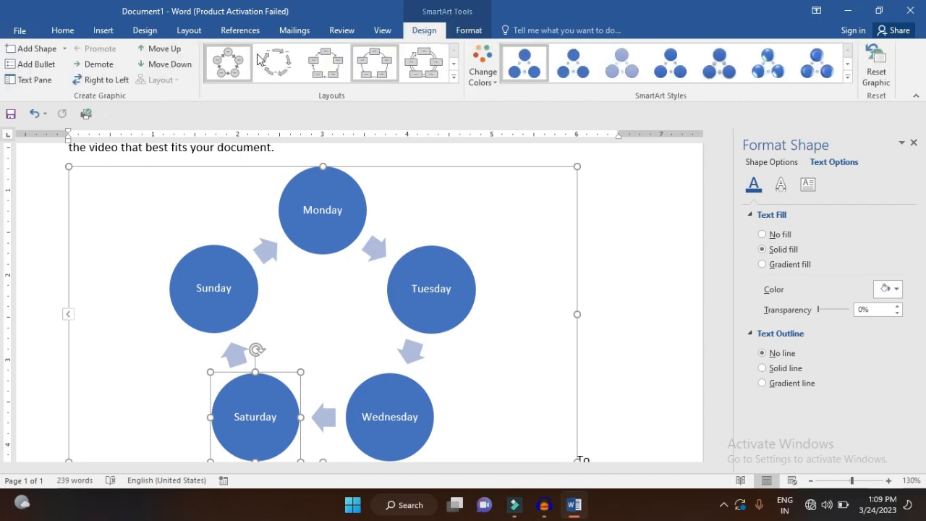
{"action": "left_click", "coordinate": [65, 50]}
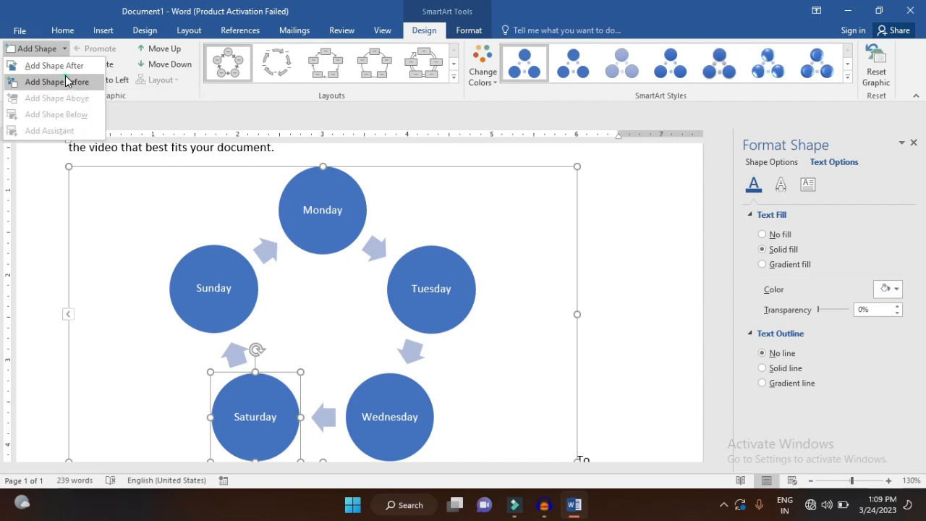
{"action": "left_click", "coordinate": [66, 81]}
{"action": "type", "text": "F"}
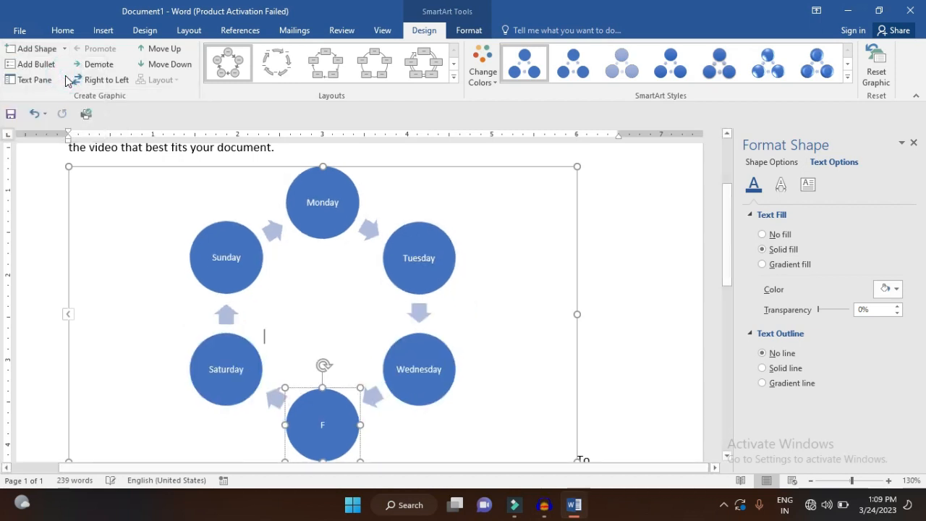
{"action": "type", "text": "riday"}
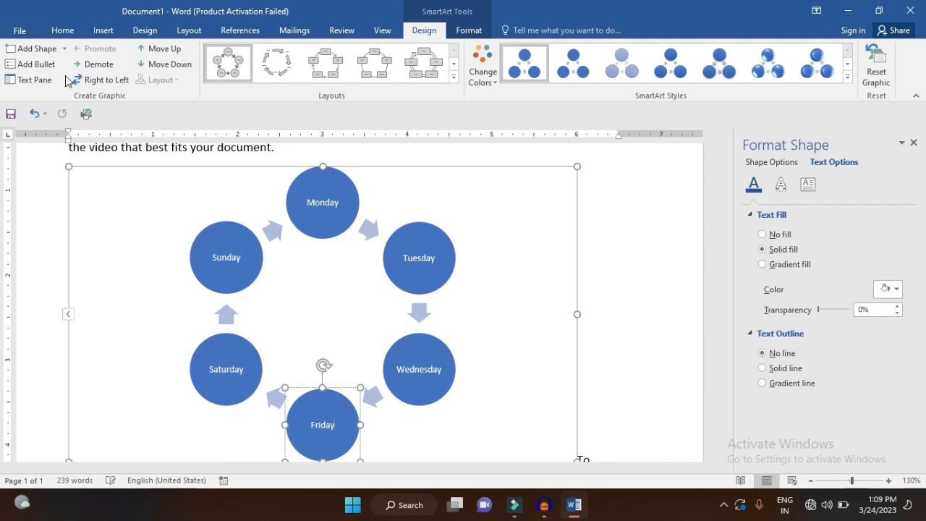
Add a shape after the Wednesday circle in the cycle and label it Thursday
{"action": "left_click", "coordinate": [443, 366]}
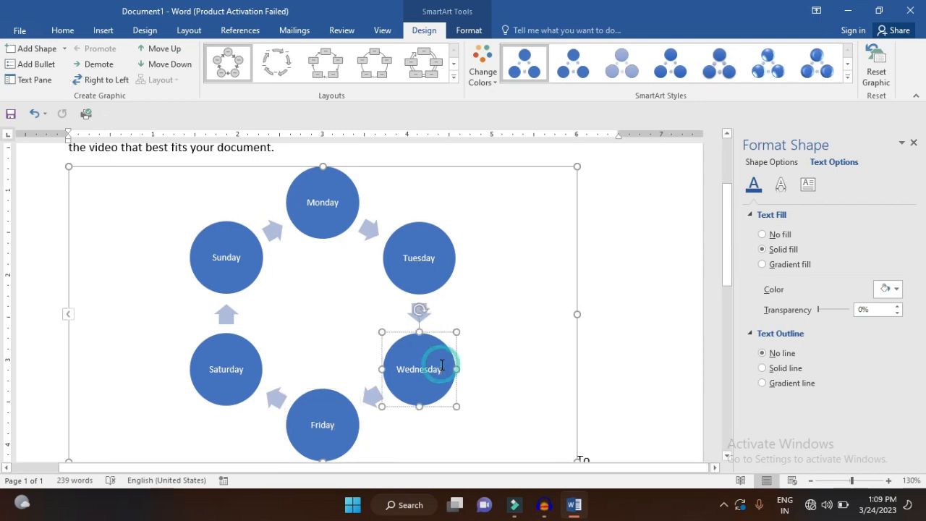
{"action": "left_click", "coordinate": [64, 54]}
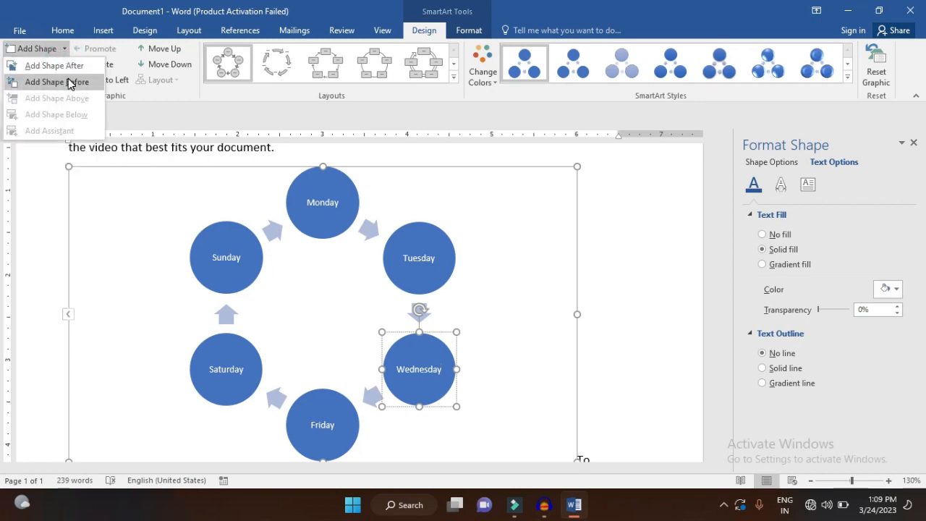
{"action": "left_click", "coordinate": [71, 67]}
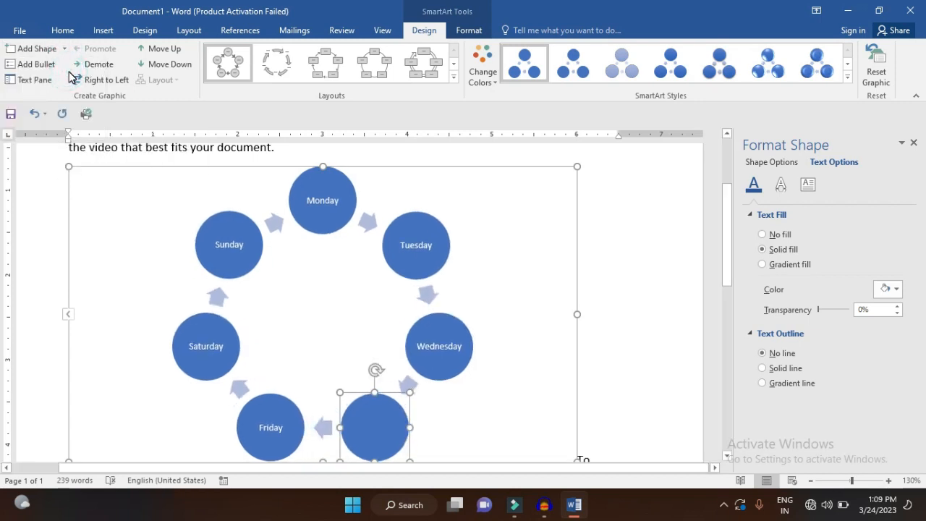
{"action": "type", "text": "Thurss"}
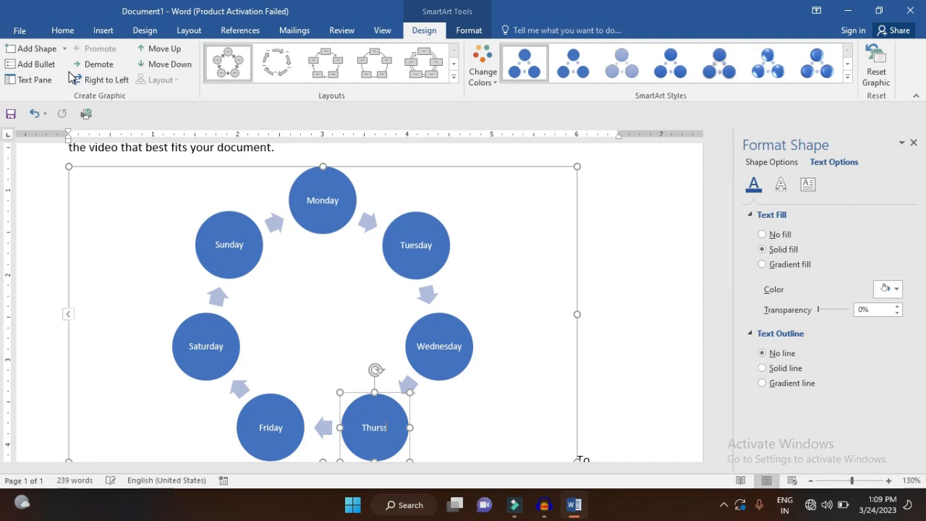
{"action": "key", "text": "BackSpace"}
{"action": "type", "text": "day"}
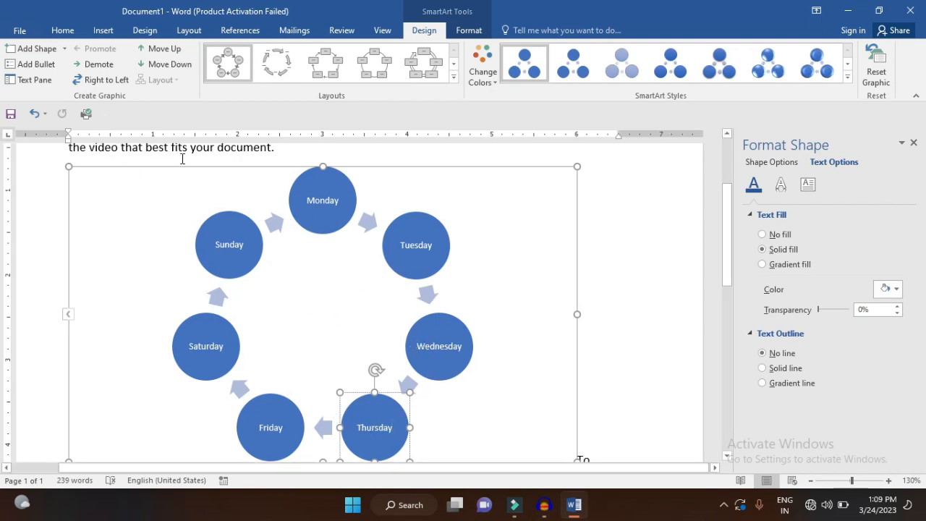
Add the bullets Morning and Evening beneath the Monday label in its circle
{"action": "left_click", "coordinate": [337, 206]}
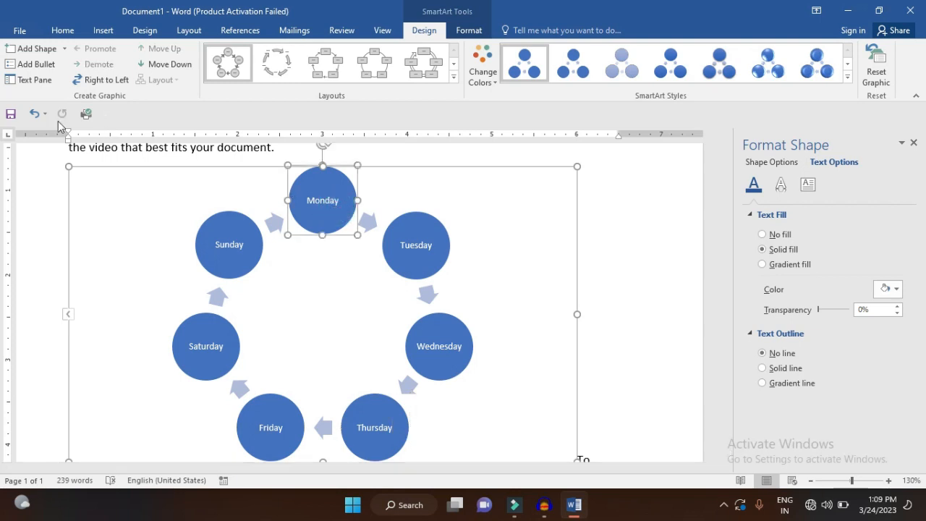
{"action": "left_click", "coordinate": [52, 67]}
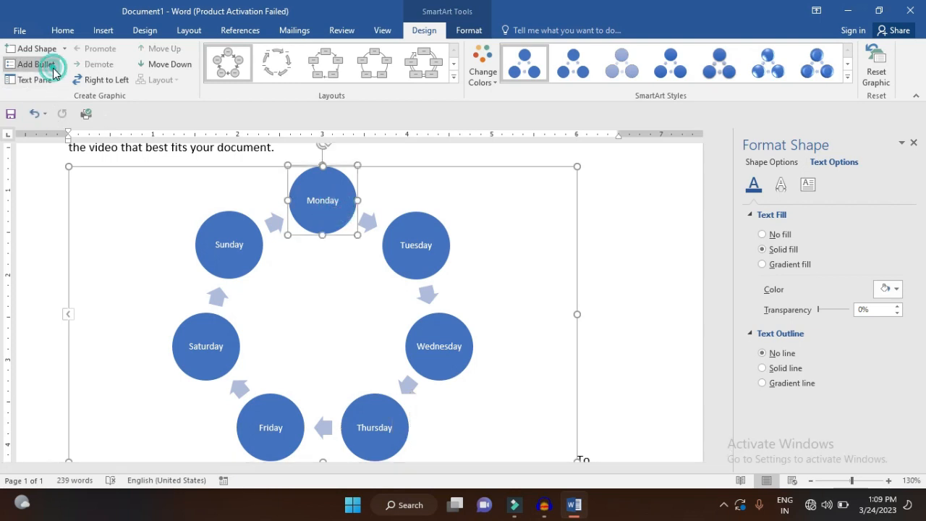
{"action": "type", "text": "Morning"}
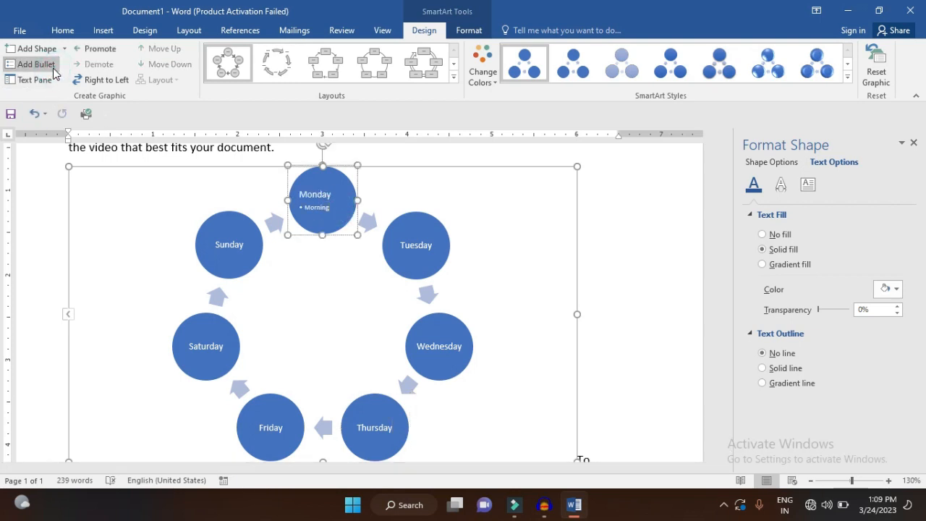
{"action": "left_click", "coordinate": [21, 69]}
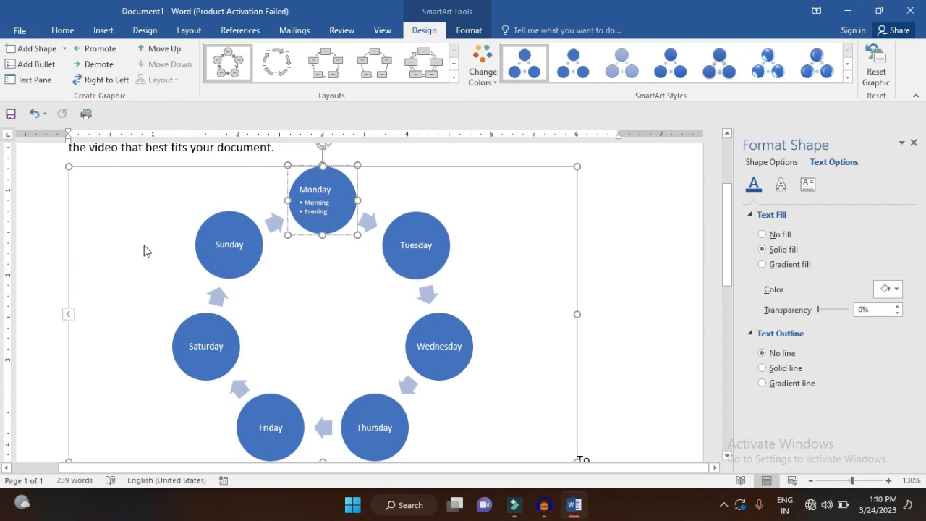
Using the SmartArt's text outline, append "( Fun day)" to the Sunday entry with extra spacing before the parenthesis, and close the outline
{"action": "left_click", "coordinate": [51, 83]}
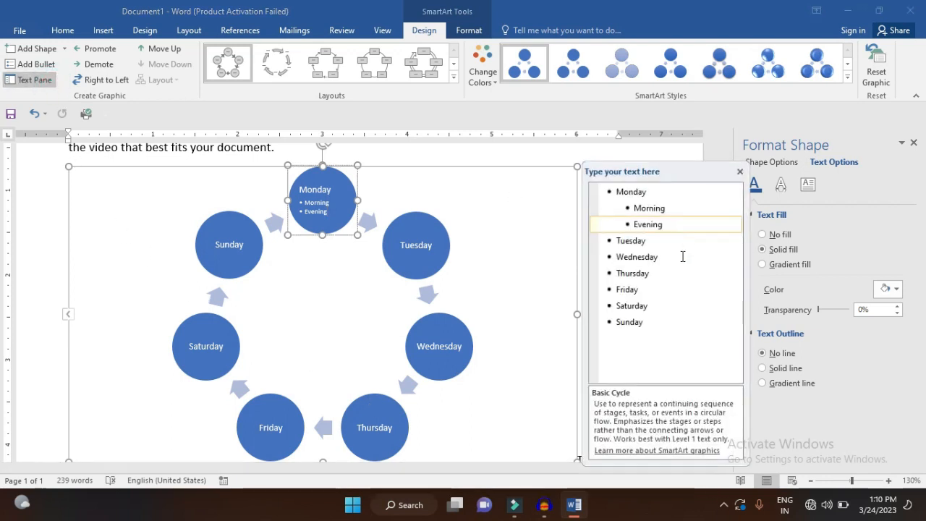
{"action": "left_click", "coordinate": [659, 322]}
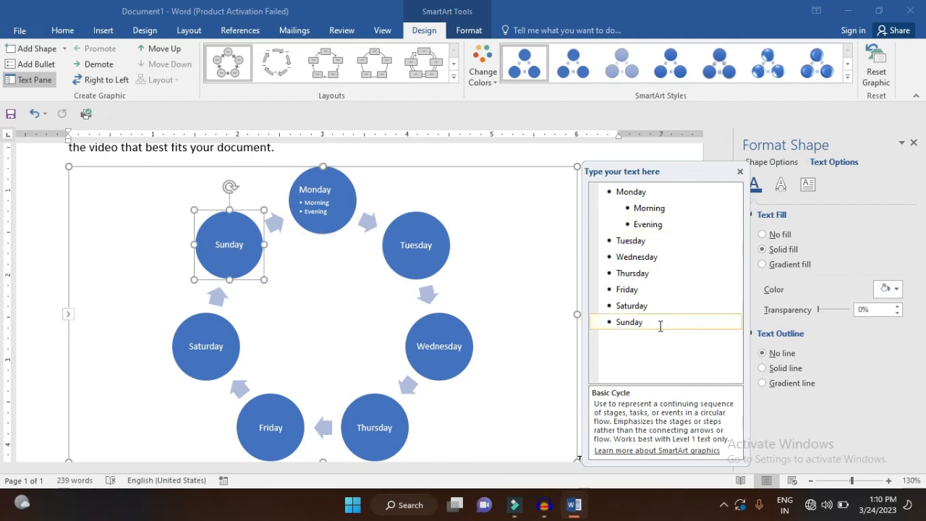
{"action": "key", "text": "Return"}
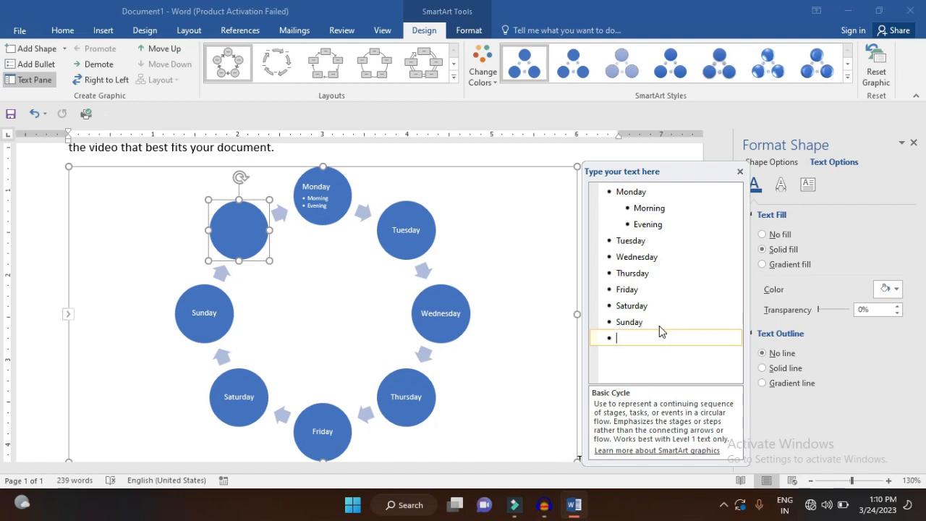
{"action": "key", "text": "BackSpace"}
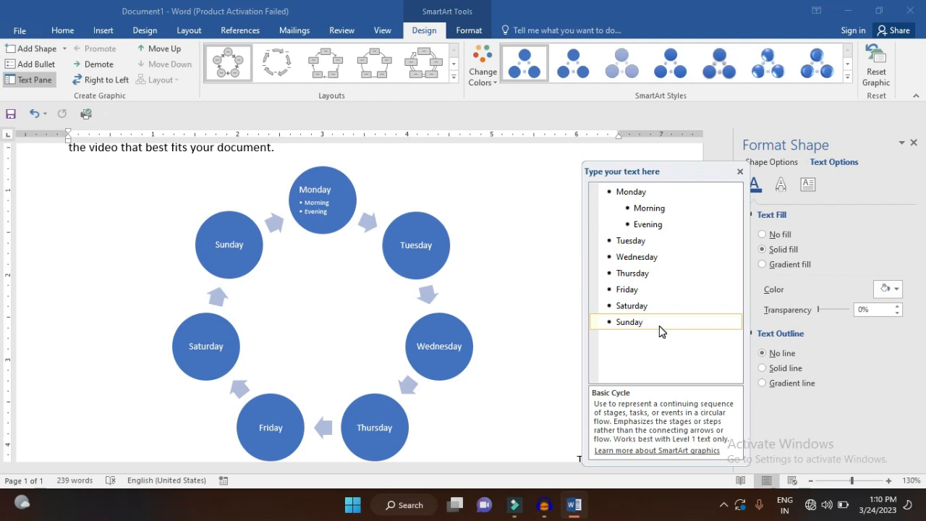
{"action": "type", "text": "( Fun da"}
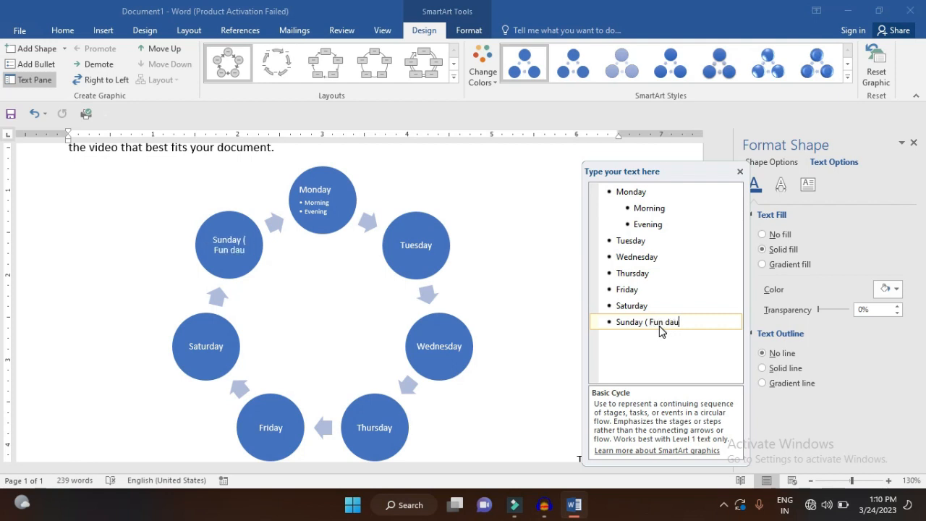
{"action": "type", "text": "y)"}
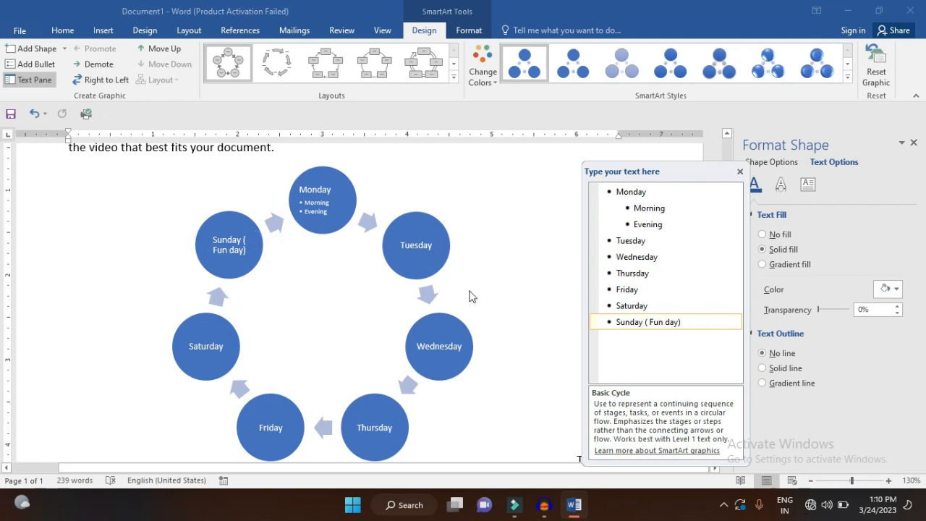
{"action": "left_click", "coordinate": [641, 321]}
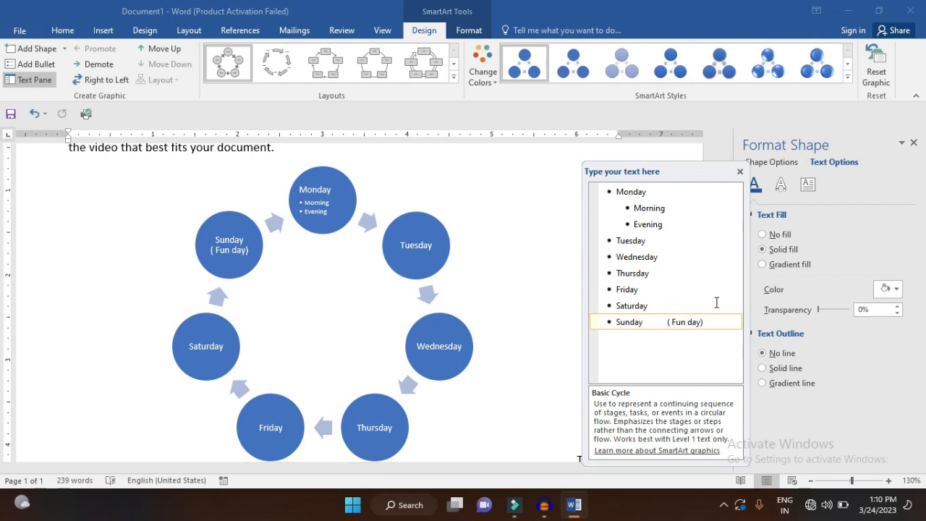
{"action": "left_click", "coordinate": [740, 171]}
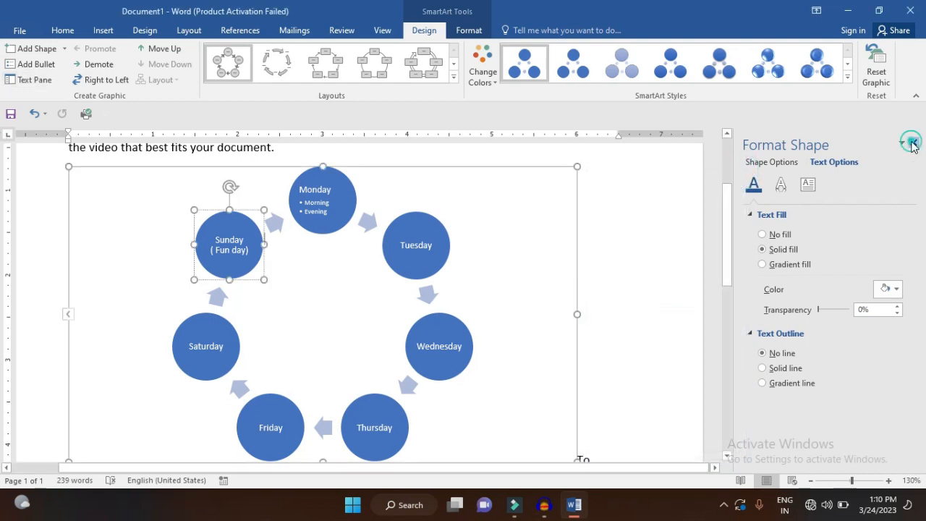
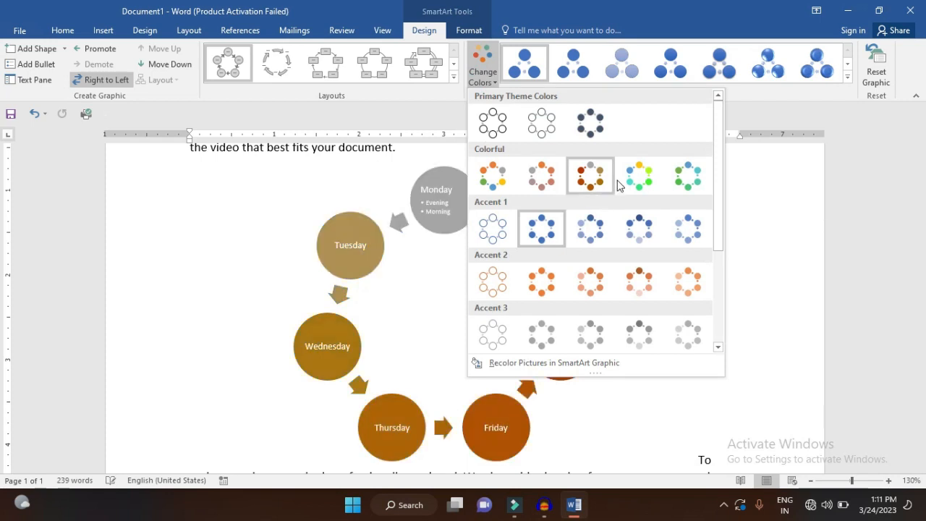
Try a multicolour Colorful variation and the Cartoon 3-D style on the weekday SmartArt, and reset the graphic's formatting
{"action": "left_click", "coordinate": [620, 181]}
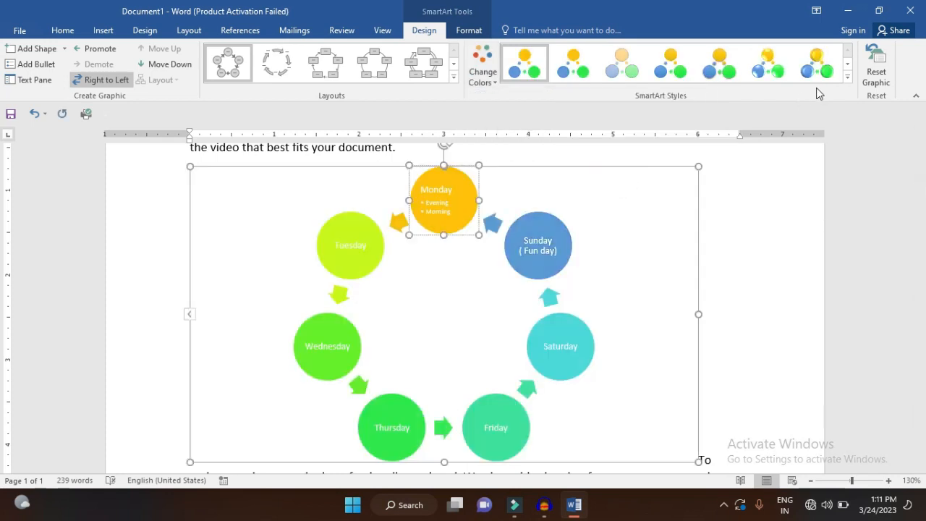
{"action": "left_click", "coordinate": [846, 77]}
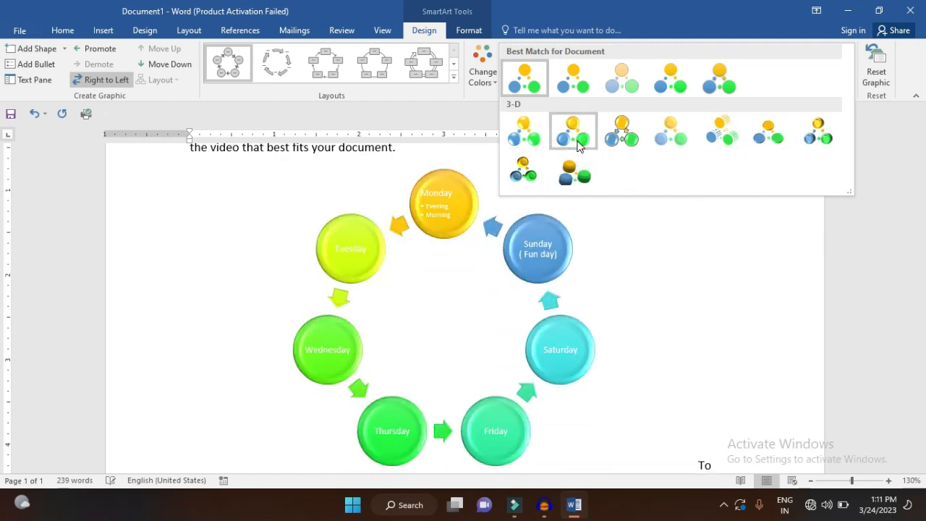
{"action": "left_click", "coordinate": [619, 141]}
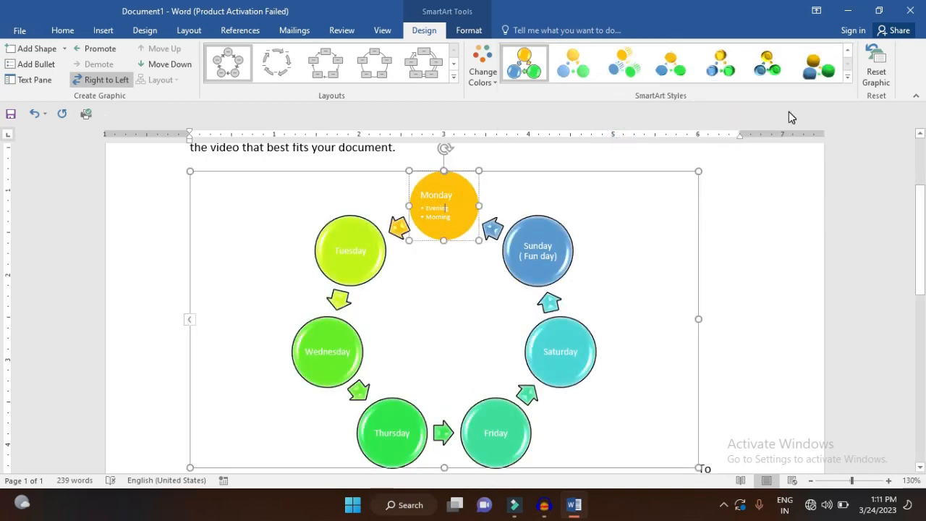
{"action": "left_click", "coordinate": [874, 76]}
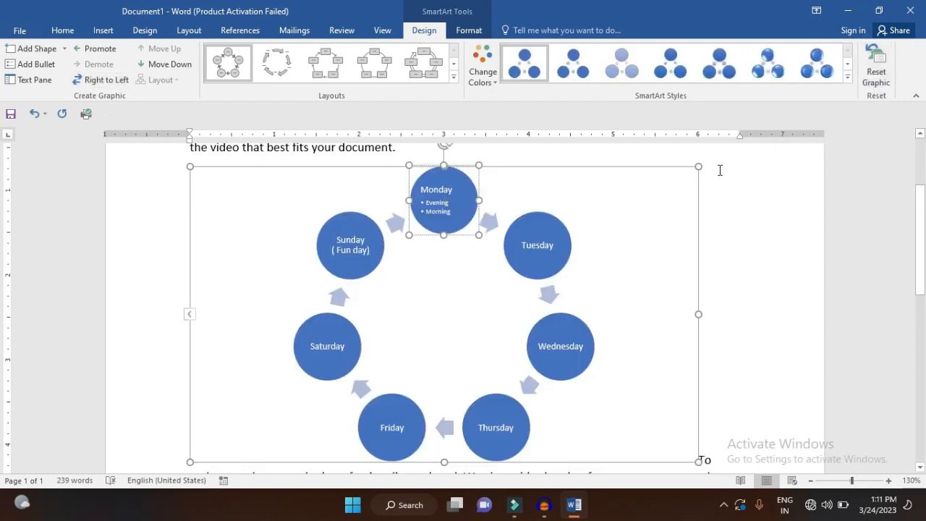
Fill the Monday circle with dark gold and the SmartArt's background with dark green
{"action": "left_click", "coordinate": [481, 30]}
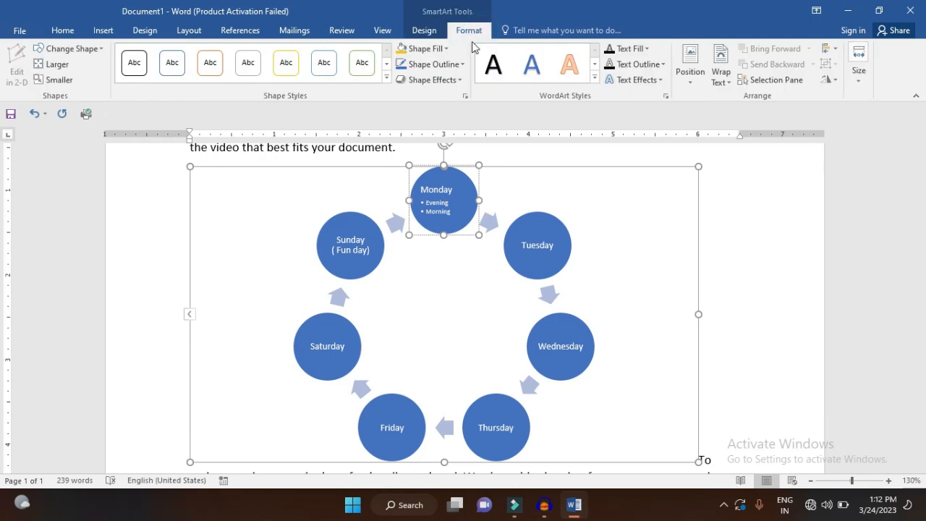
{"action": "left_click", "coordinate": [449, 52]}
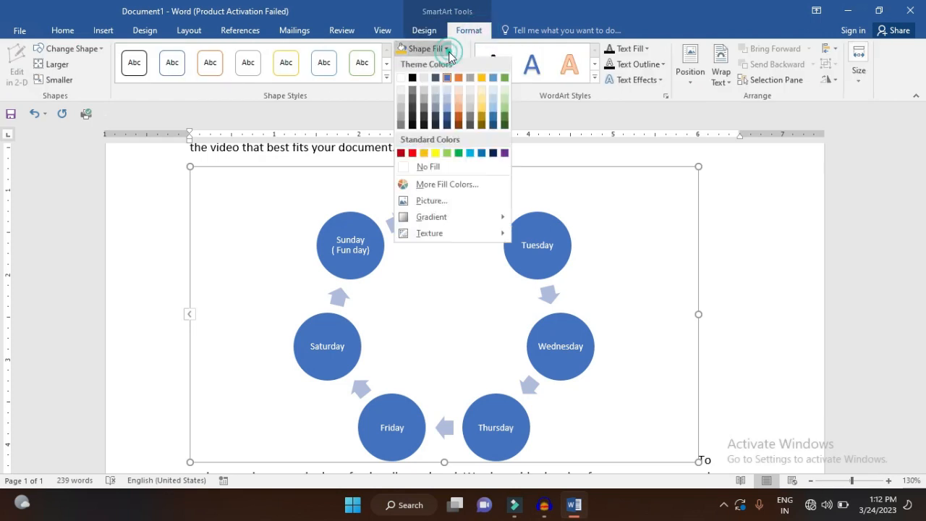
{"action": "left_click", "coordinate": [482, 117]}
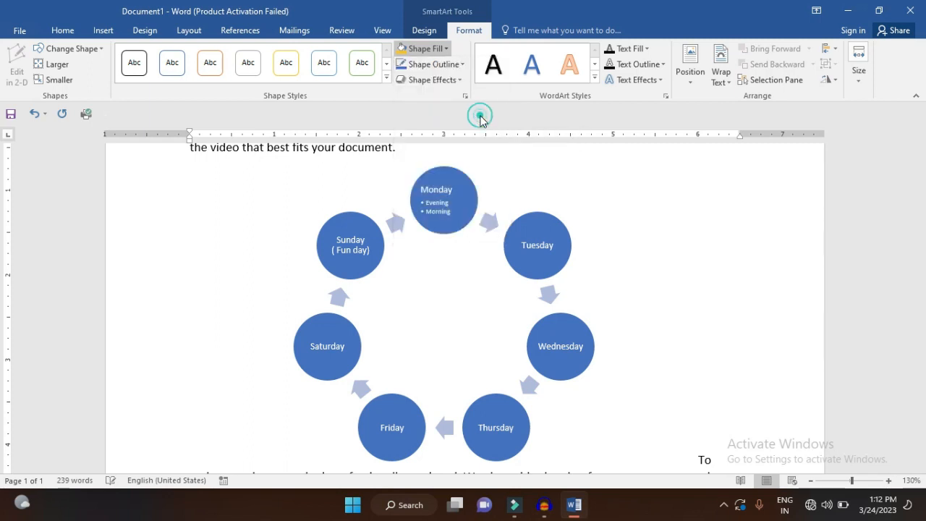
{"action": "left_click", "coordinate": [605, 219]}
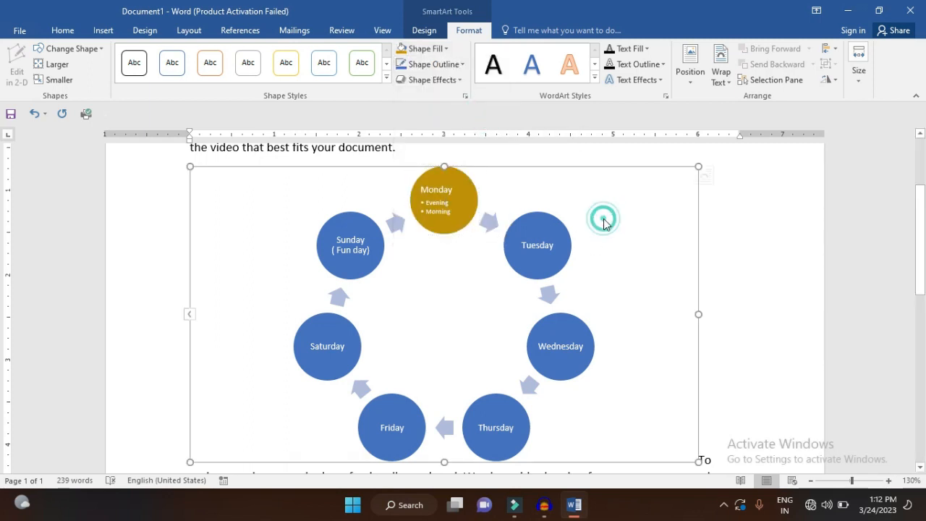
{"action": "left_click", "coordinate": [447, 49]}
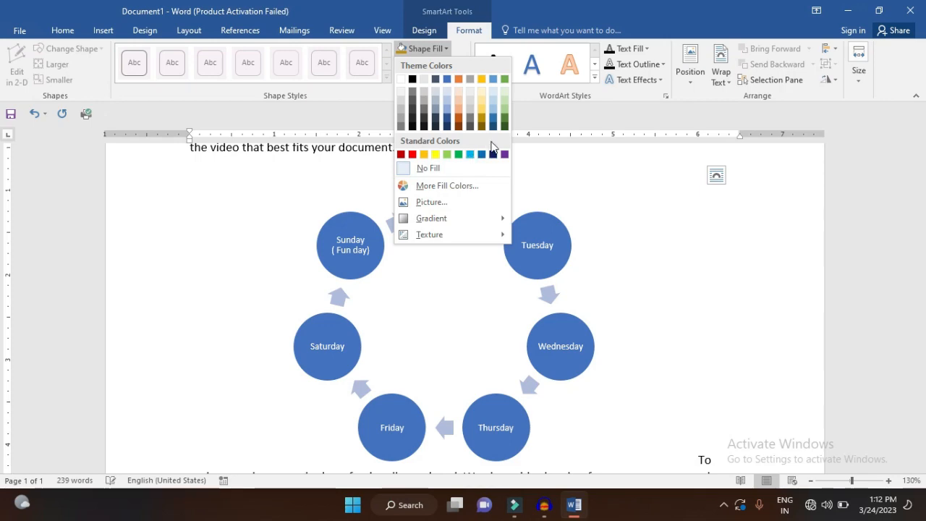
{"action": "left_click", "coordinate": [505, 124]}
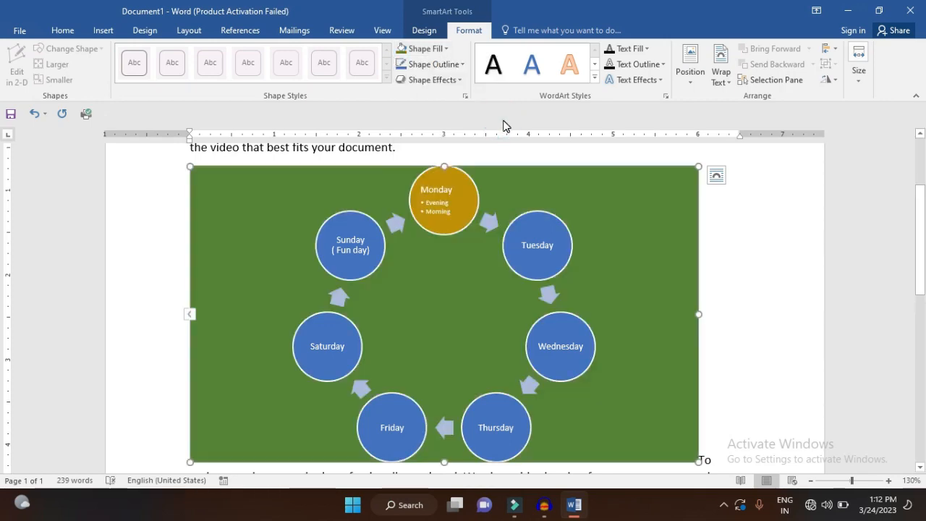
Delete the weekday SmartArt and all remaining text, leaving the document blank
{"action": "left_click", "coordinate": [592, 276]}
{"action": "key", "text": "Delete"}
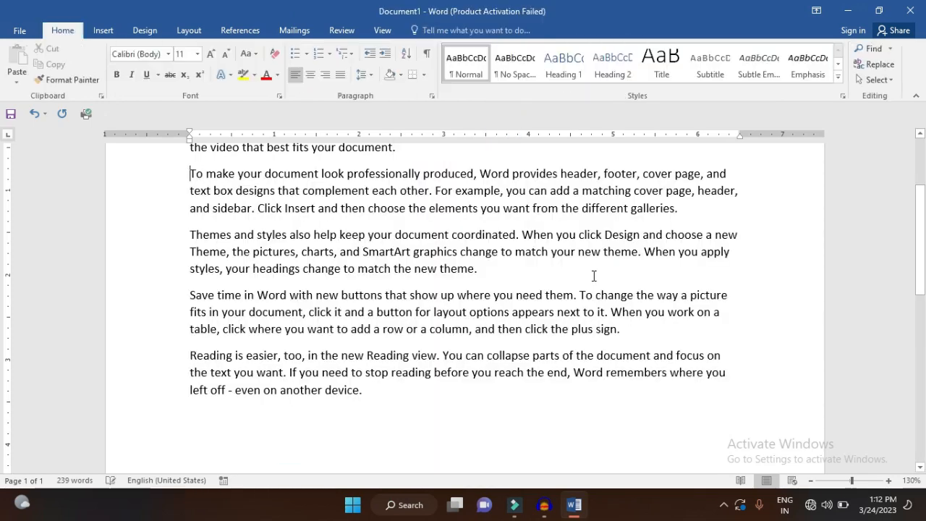
{"action": "key", "text": "ctrl+a"}
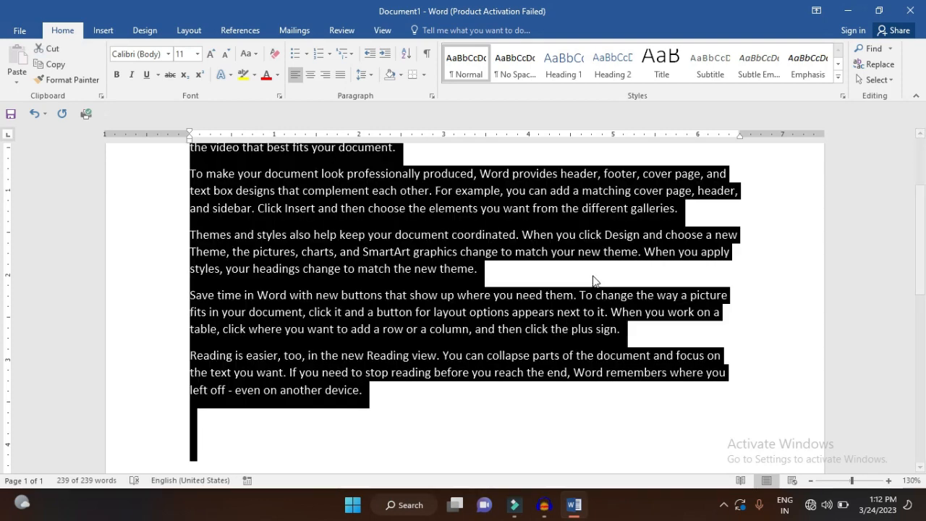
{"action": "key", "text": "Delete"}
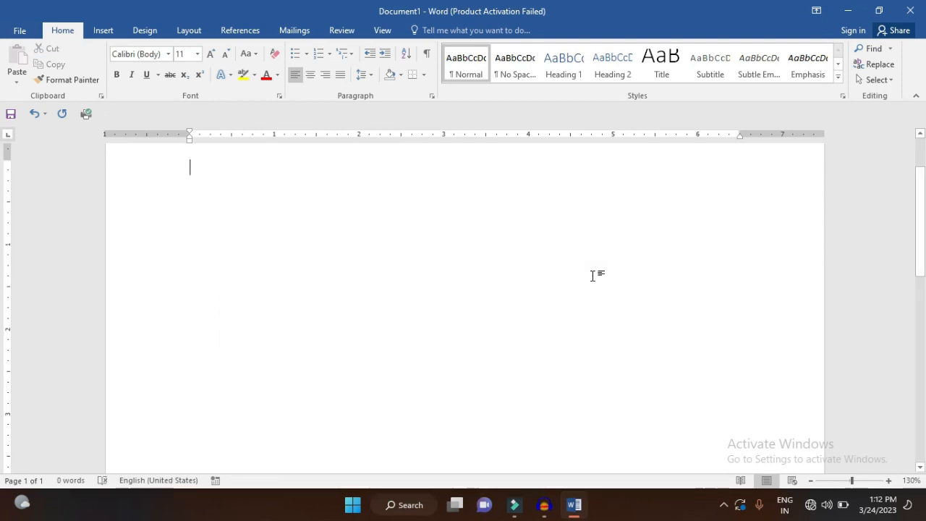
Open the chart insertion dialog and examine the available chart categories from Column through Waterfall and their previews
{"action": "left_click", "coordinate": [104, 31]}
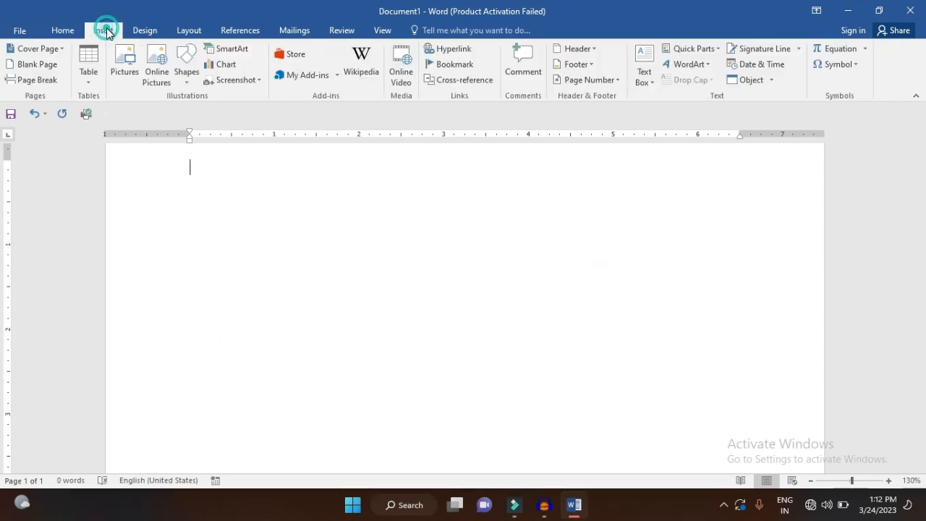
{"action": "left_click", "coordinate": [207, 66]}
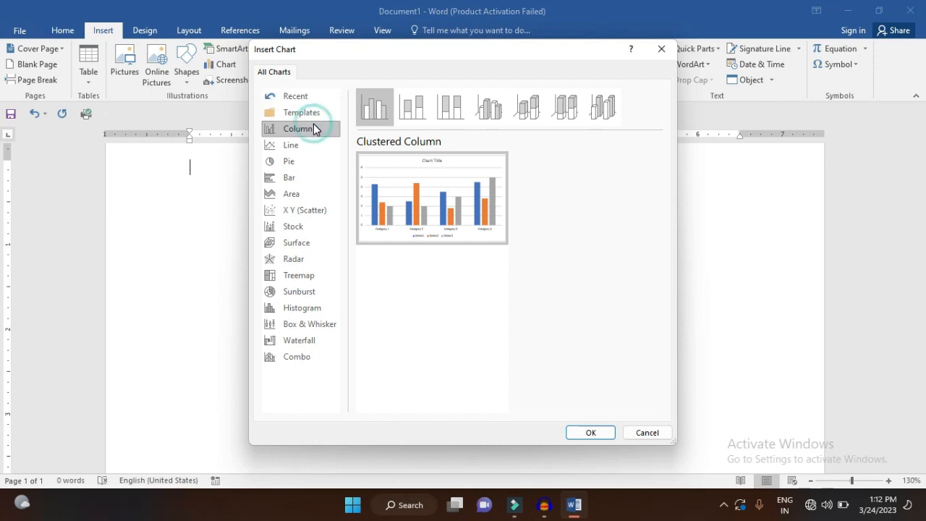
{"action": "key", "text": "Down"}
{"action": "key", "text": "Down"}
{"action": "key", "text": "Down"}
{"action": "key", "text": "Down"}
{"action": "key", "text": "Down"}
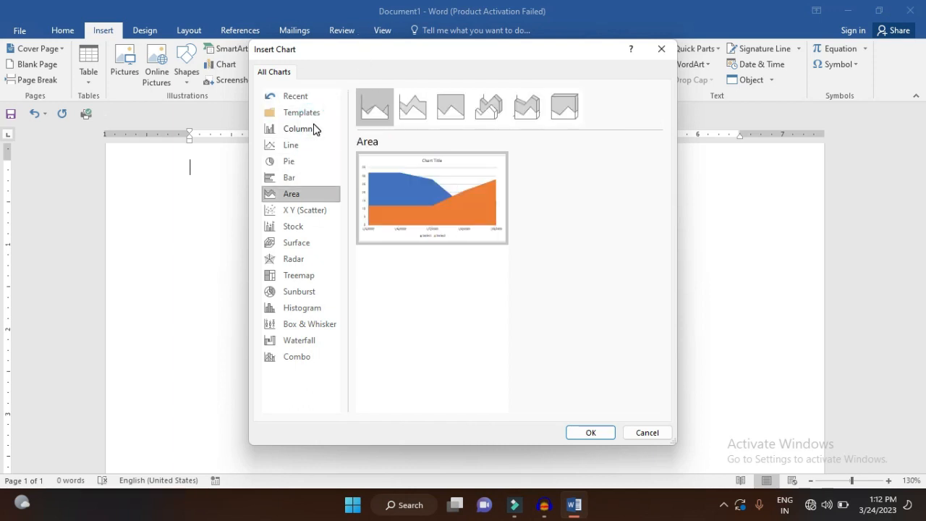
{"action": "key", "text": "Down"}
{"action": "key", "text": "Down"}
{"action": "key", "text": "Down"}
{"action": "key", "text": "Down"}
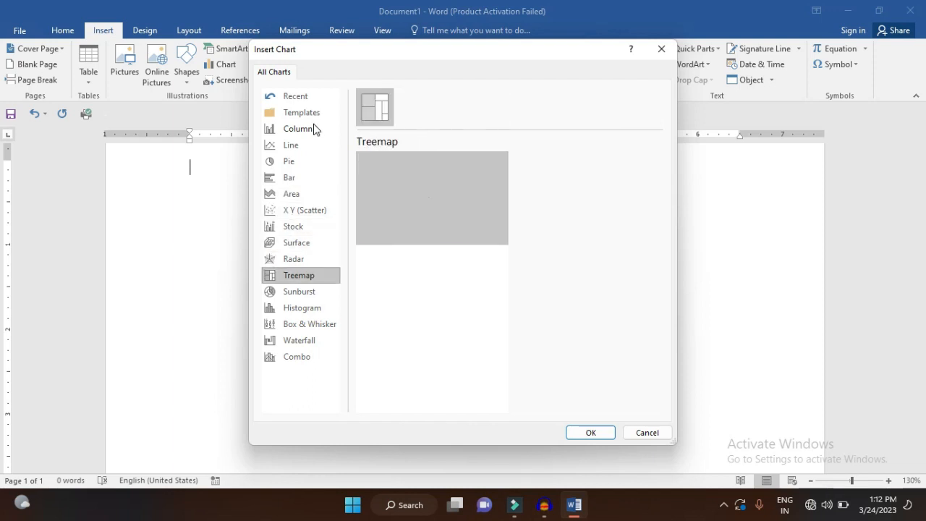
{"action": "key", "text": "Down"}
{"action": "key", "text": "Down"}
{"action": "key", "text": "Down"}
{"action": "key", "text": "Down"}
{"action": "key", "text": "Down"}
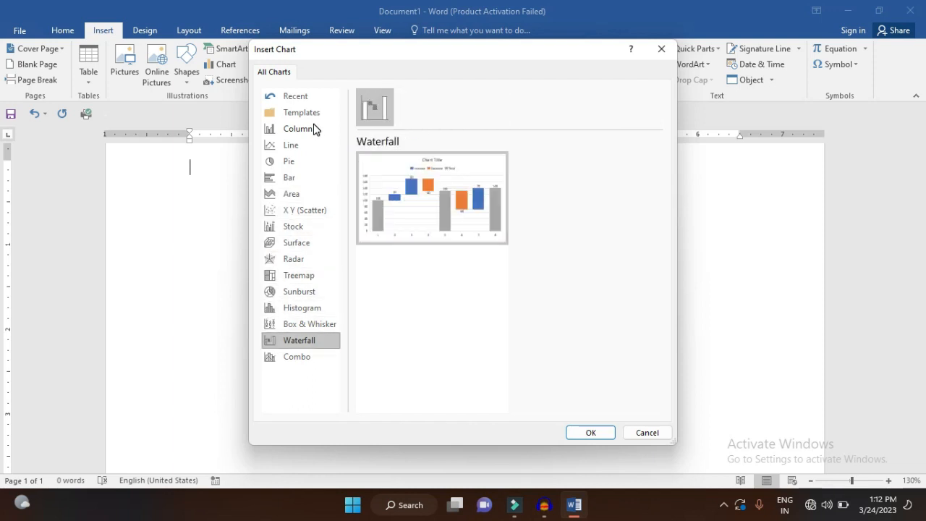
{"action": "key", "text": "Up"}
{"action": "key", "text": "Up"}
{"action": "key", "text": "Up"}
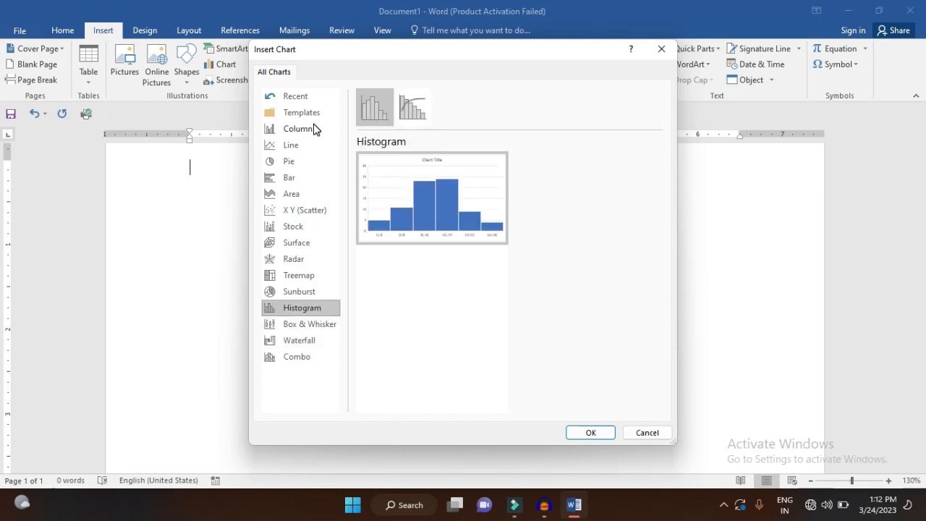
{"action": "key", "text": "Down"}
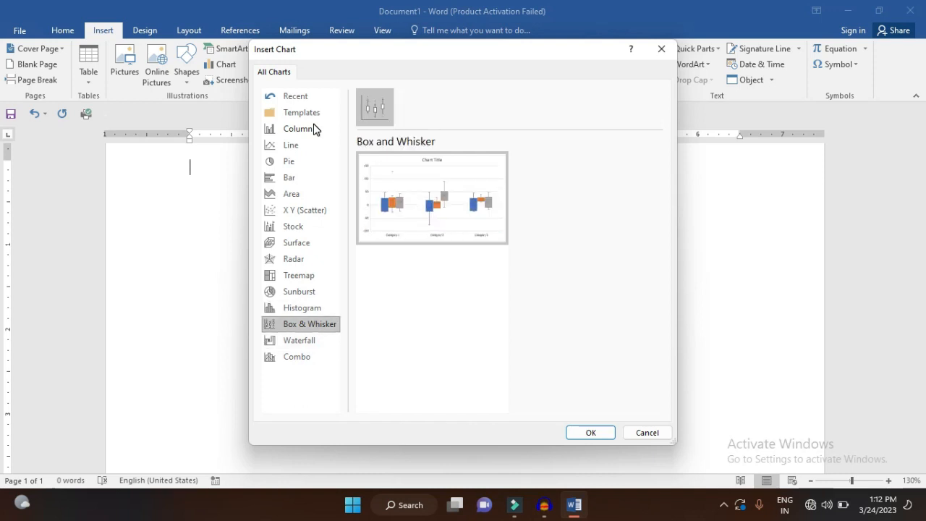
{"action": "key", "text": "Up"}
{"action": "key", "text": "Up"}
{"action": "key", "text": "Up"}
{"action": "key", "text": "Up"}
{"action": "key", "text": "Up"}
{"action": "key", "text": "Up"}
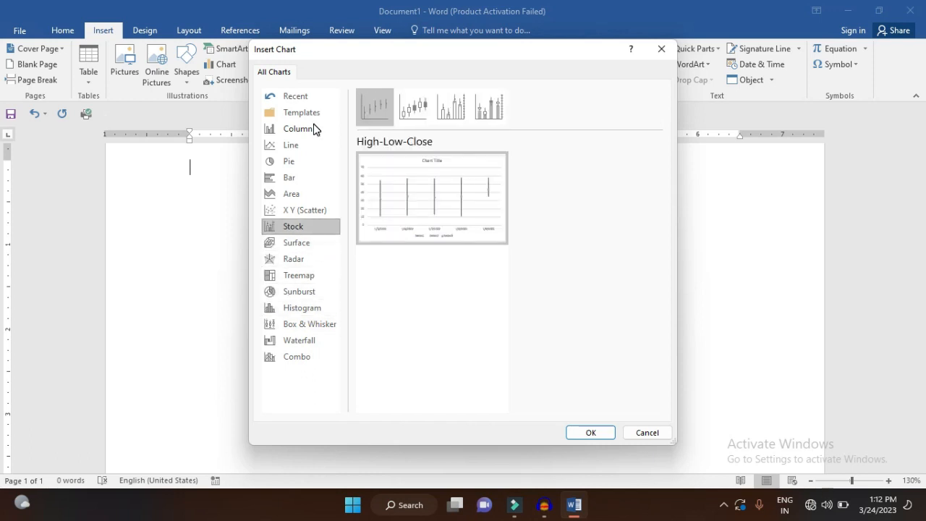
{"action": "key", "text": "Up"}
{"action": "key", "text": "Up"}
{"action": "key", "text": "Up"}
{"action": "key", "text": "Up"}
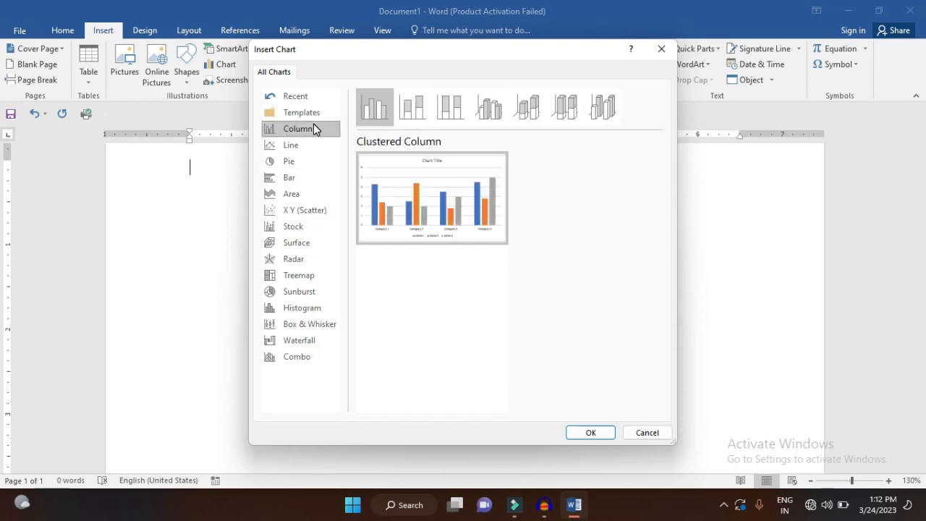
Insert a Clustered Column chart, dismiss the activation wizard, and clear all sample data from the chart's datasheet
{"action": "left_click", "coordinate": [602, 431]}
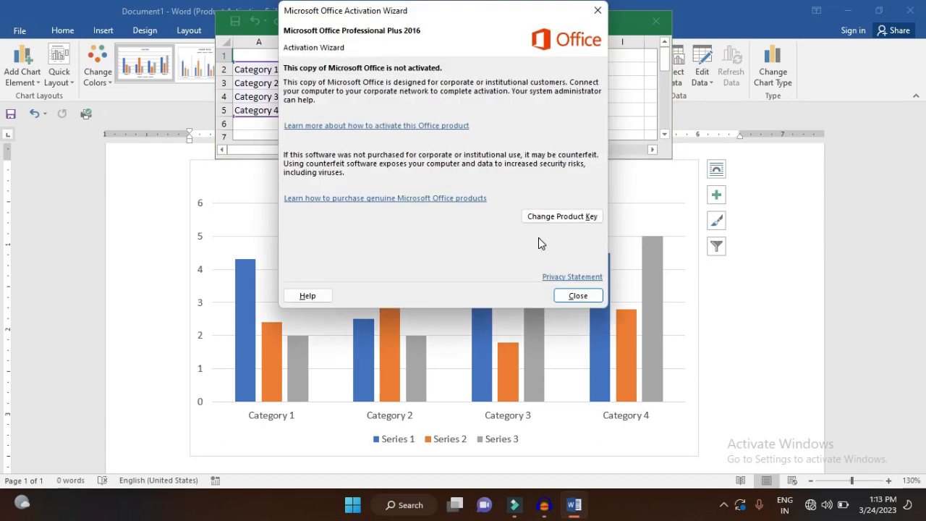
{"action": "left_click", "coordinate": [584, 295]}
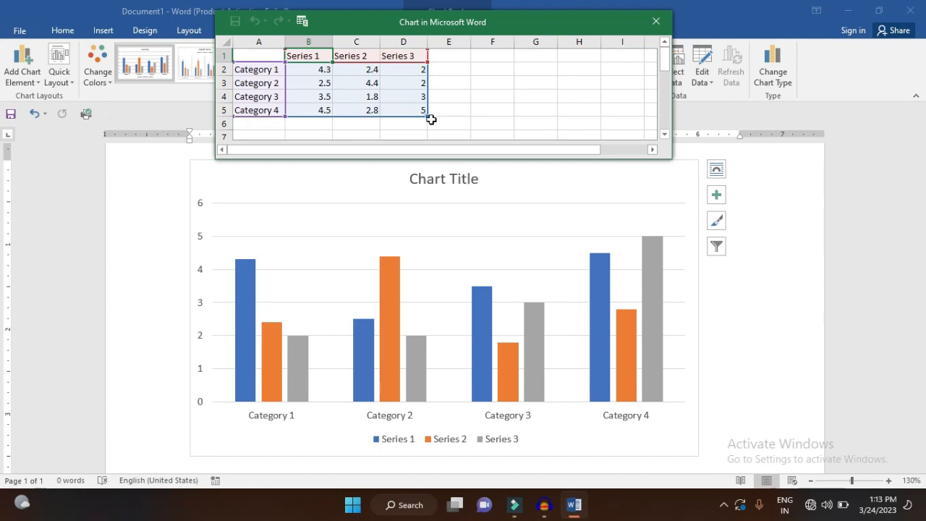
{"action": "left_click", "coordinate": [264, 53]}
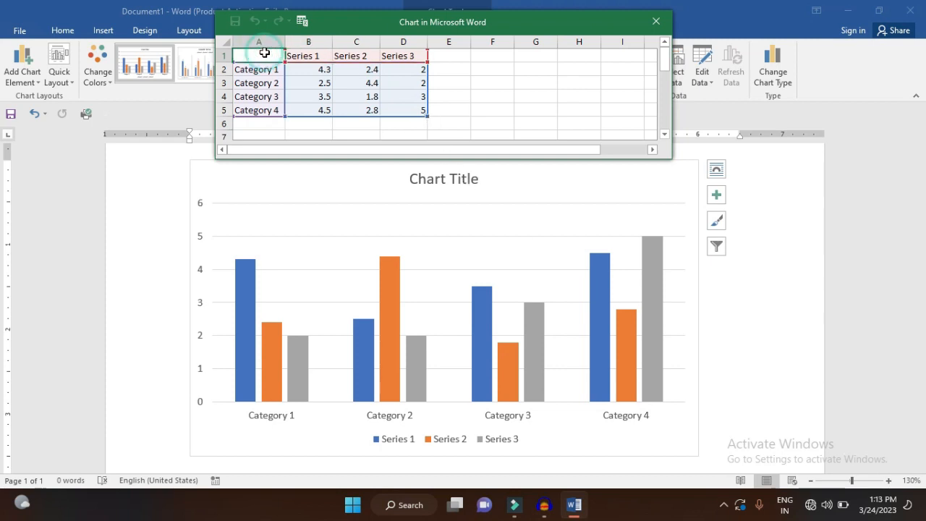
{"action": "key", "text": "ctrl+a"}
{"action": "key", "text": "Delete"}
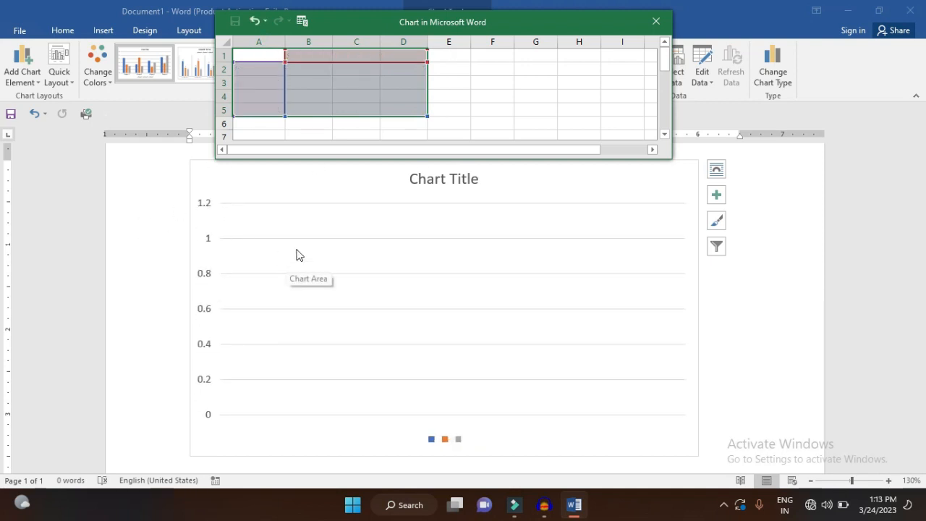
Enter the headers Name, Sub 1, Sub 2 and Sub 3 in cells A1 to D1 of the chart's datasheet
{"action": "key", "text": "Up"}
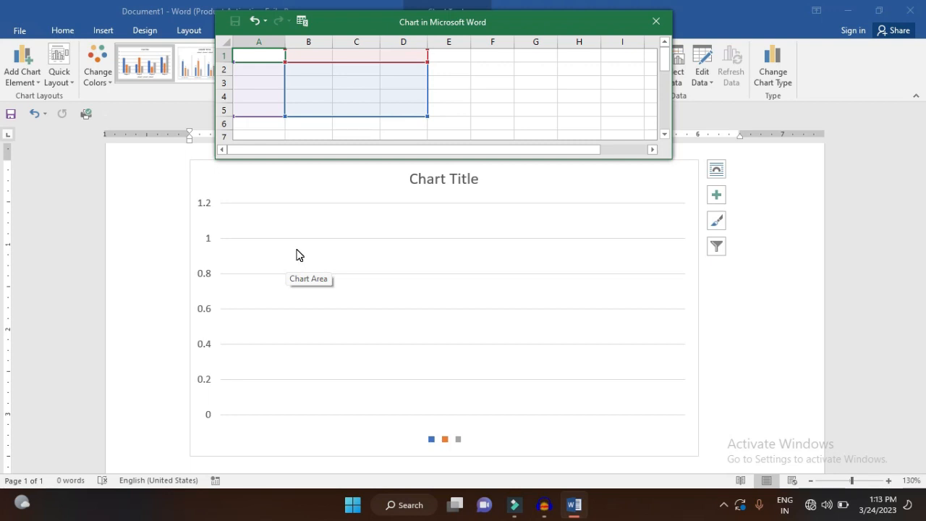
{"action": "type", "text": "Name"}
{"action": "key", "text": "Tab"}
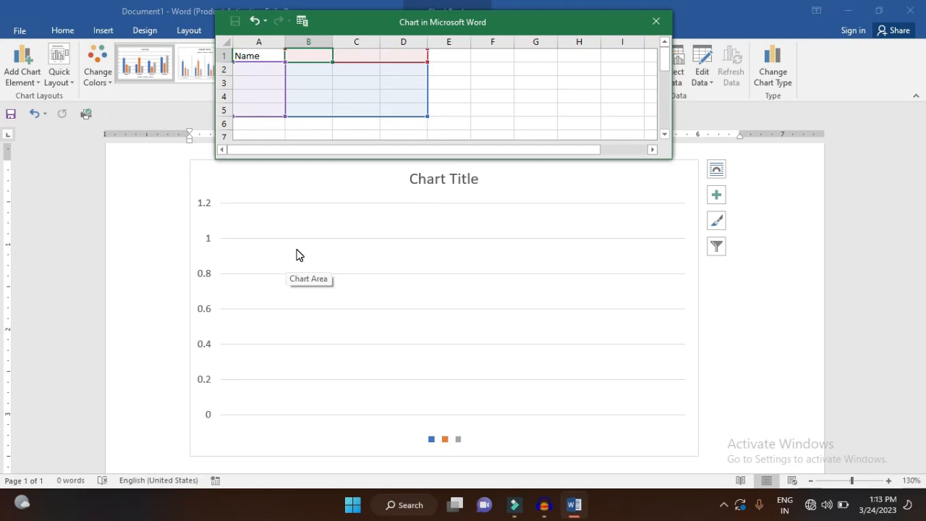
{"action": "type", "text": "Sub"}
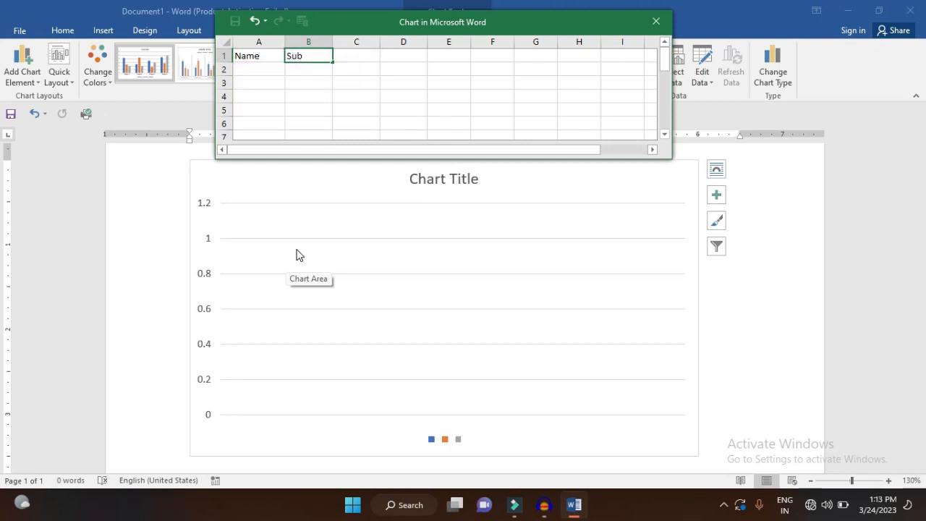
{"action": "type", "text": " 1"}
{"action": "key", "text": "Tab"}
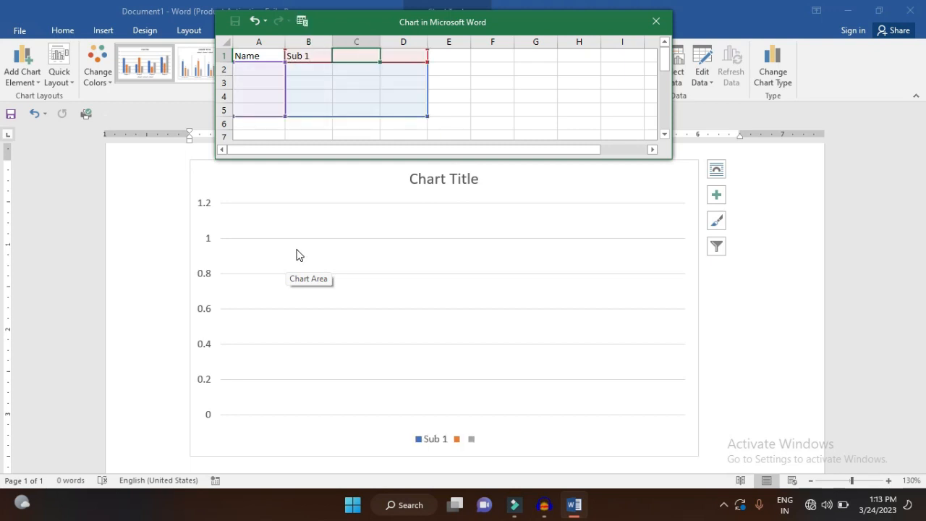
{"action": "type", "text": "Sun"}
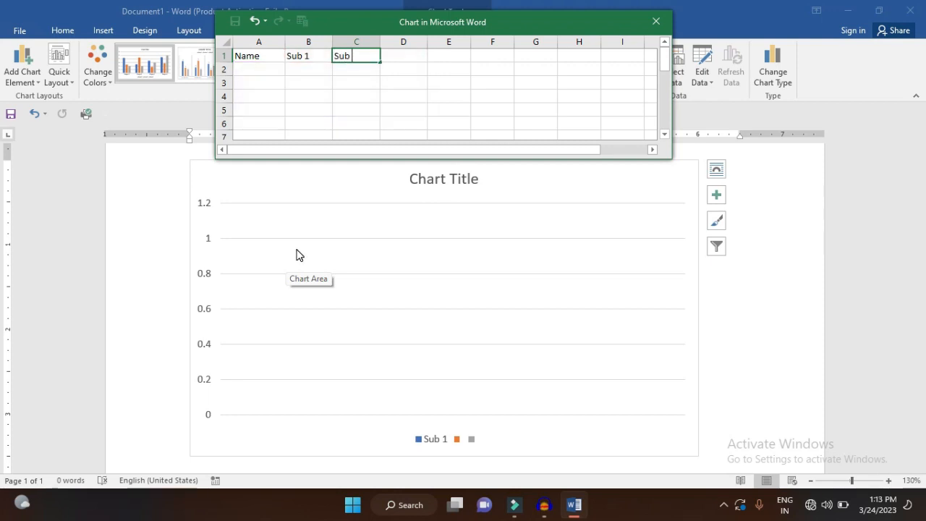
{"action": "type", "text": " 2"}
{"action": "key", "text": "Tab"}
{"action": "type", "text": "Sub"}
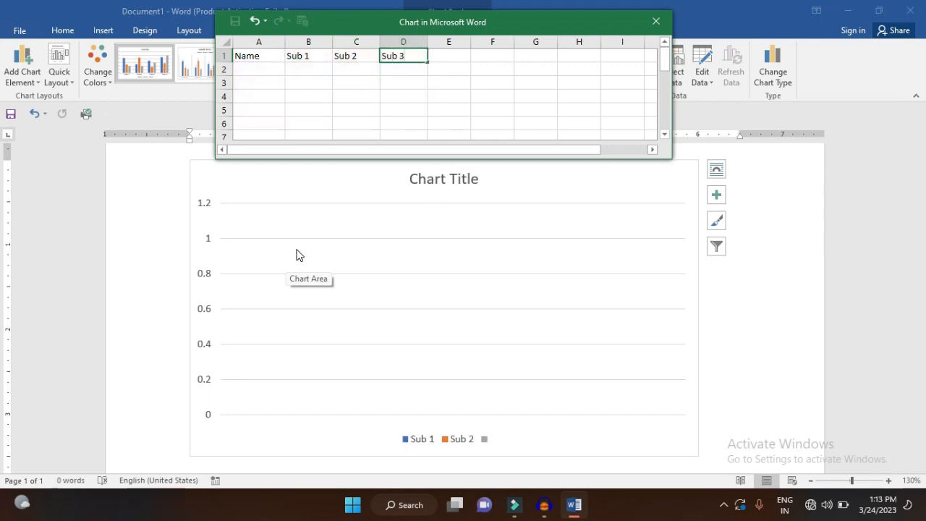
{"action": "type", "text": " 3"}
{"action": "key", "text": "Return"}
Enter four people's first names in cells A2 to A5 of the chart's datasheet
{"action": "type", "text": "Rajesh"}
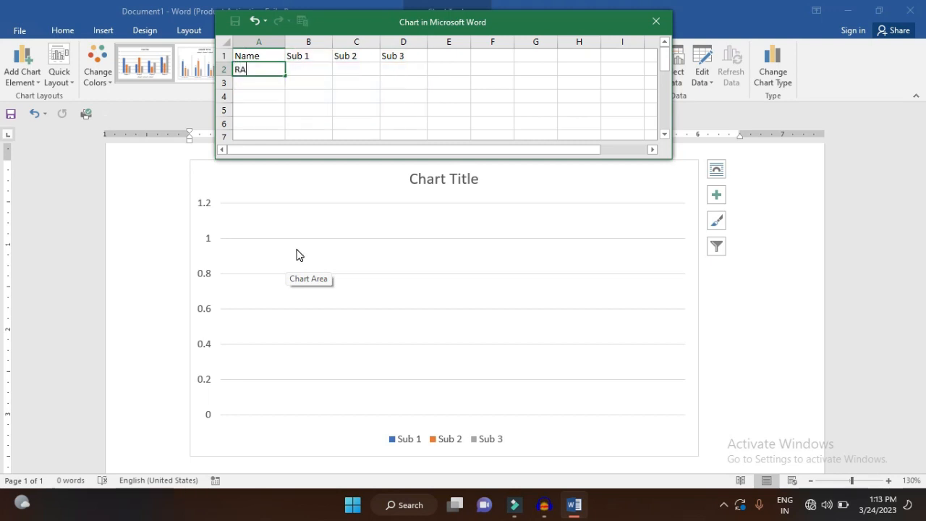
{"action": "key", "text": "Return"}
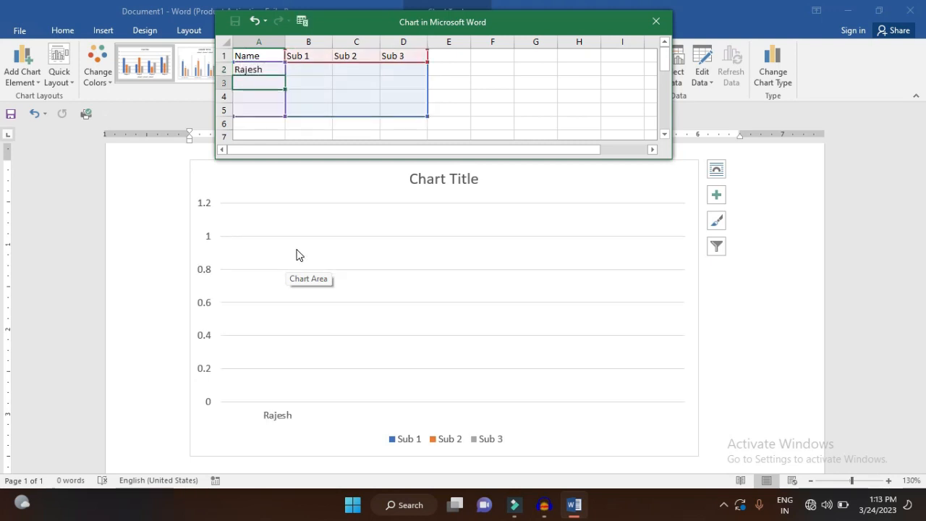
{"action": "type", "text": "Suresh"}
{"action": "key", "text": "Return"}
{"action": "type", "text": "Dinesh"}
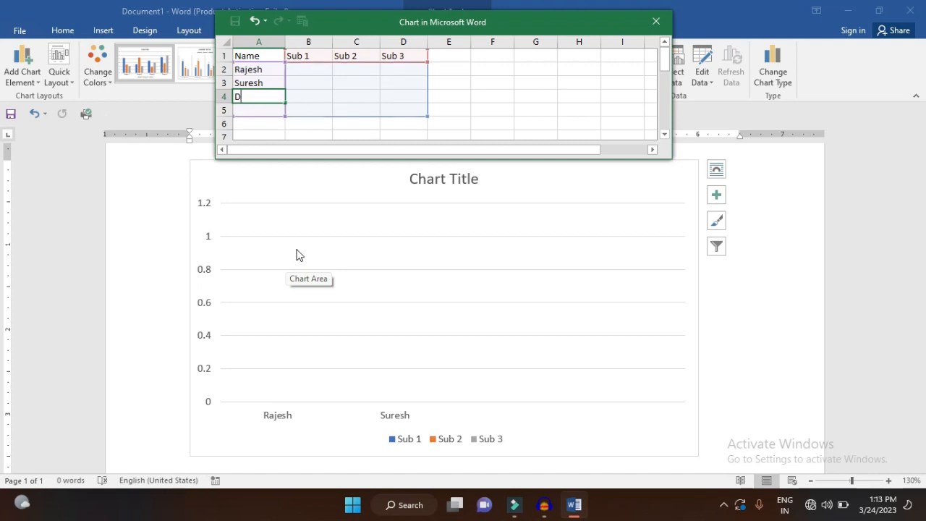
{"action": "key", "text": "Return"}
{"action": "type", "text": "Mahesh"}
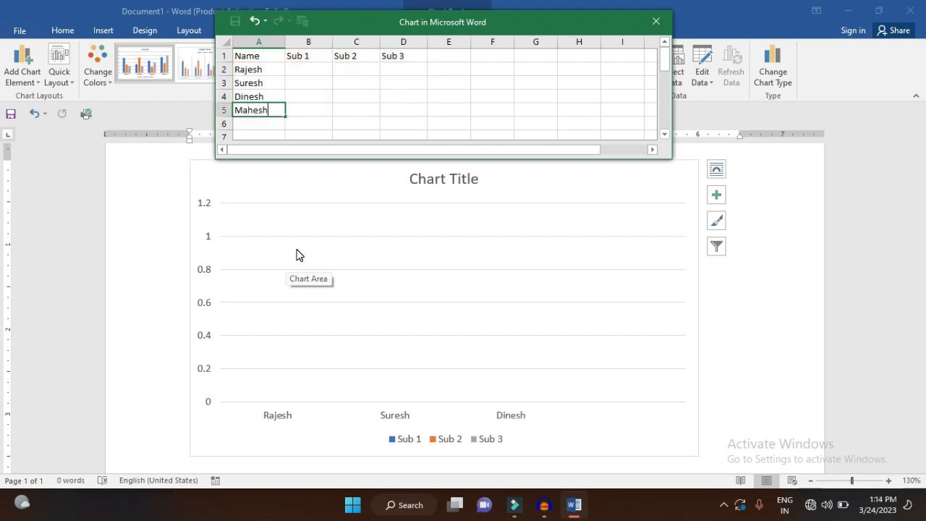
Enter the formula =RANDBETWEEN(30,60) in cell B2 as the first Sub 1 mark
{"action": "key", "text": "Right"}
{"action": "key", "text": "Up"}
{"action": "key", "text": "Up"}
{"action": "key", "text": "Up"}
{"action": "key", "text": "Up"}
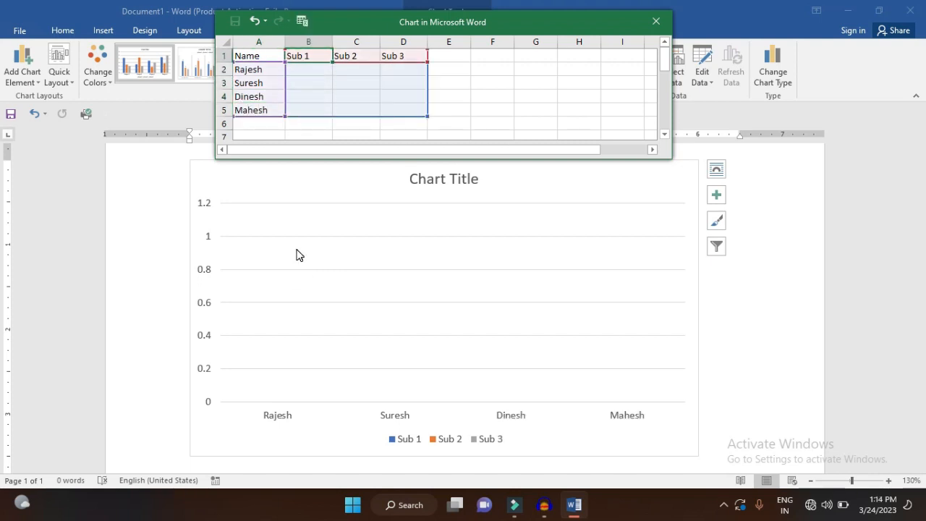
{"action": "key", "text": "Down"}
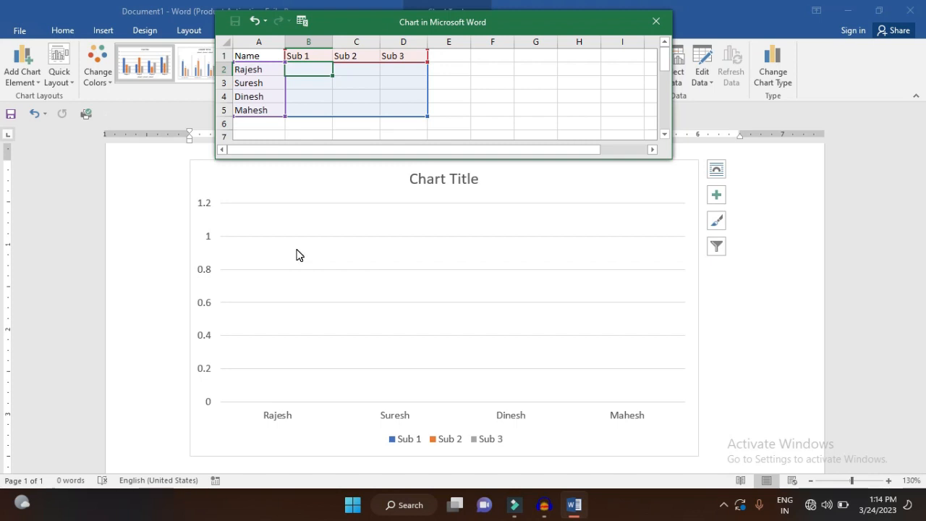
{"action": "type", "text": "="}
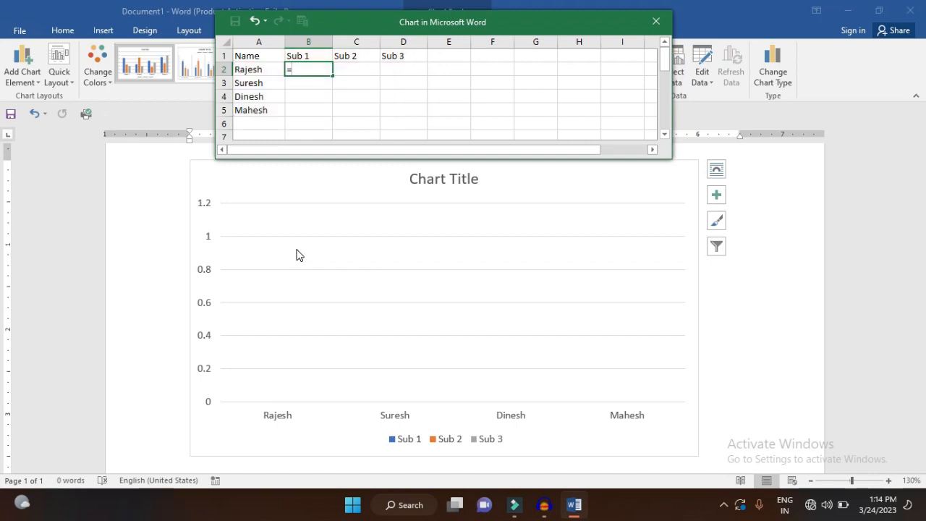
{"action": "type", "text": "rand"}
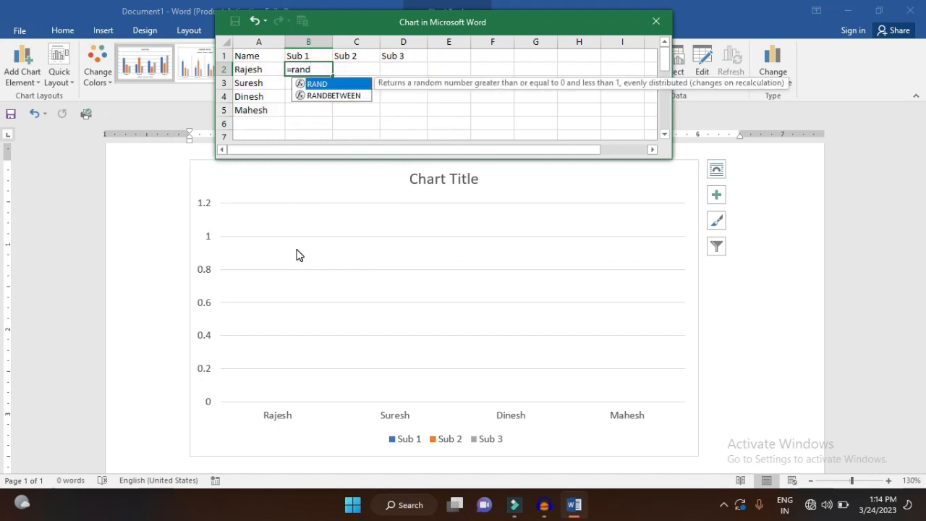
{"action": "key", "text": "Down"}
{"action": "key", "text": "Tab"}
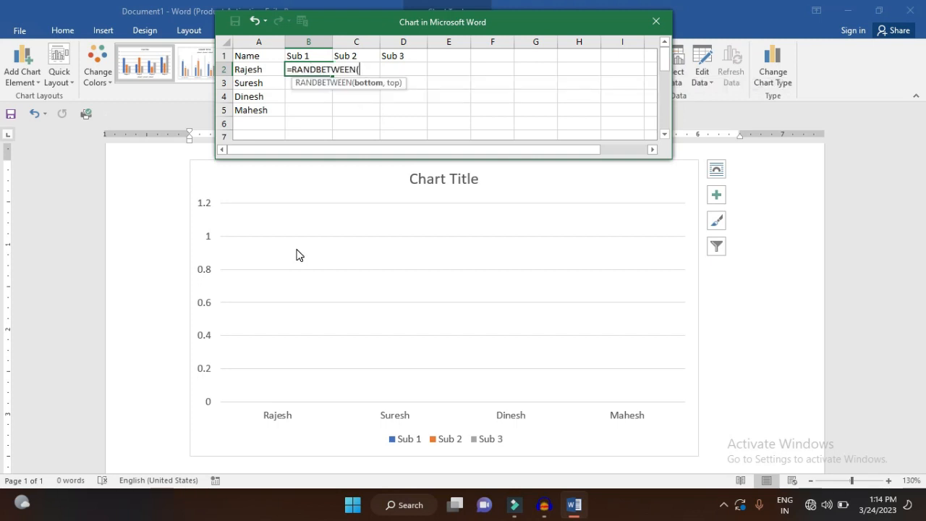
{"action": "type", "text": "30,60"}
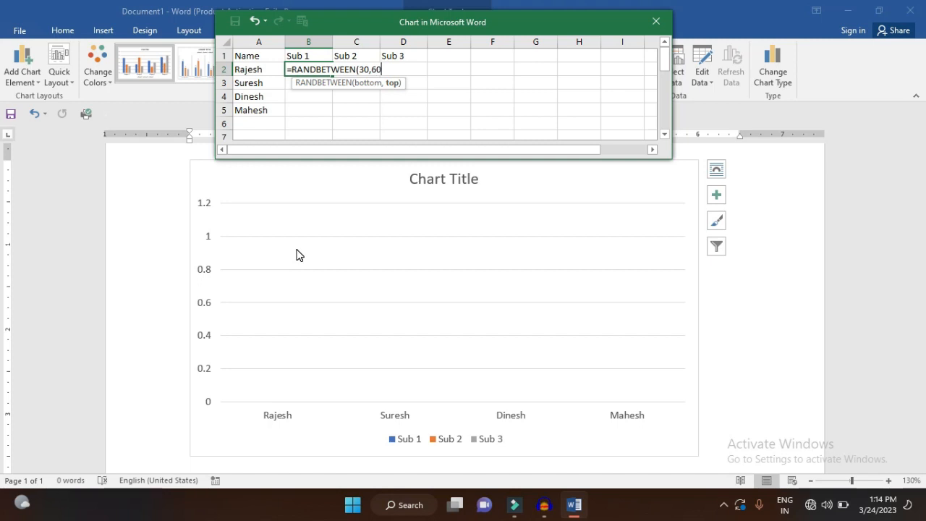
{"action": "key", "text": "Return"}
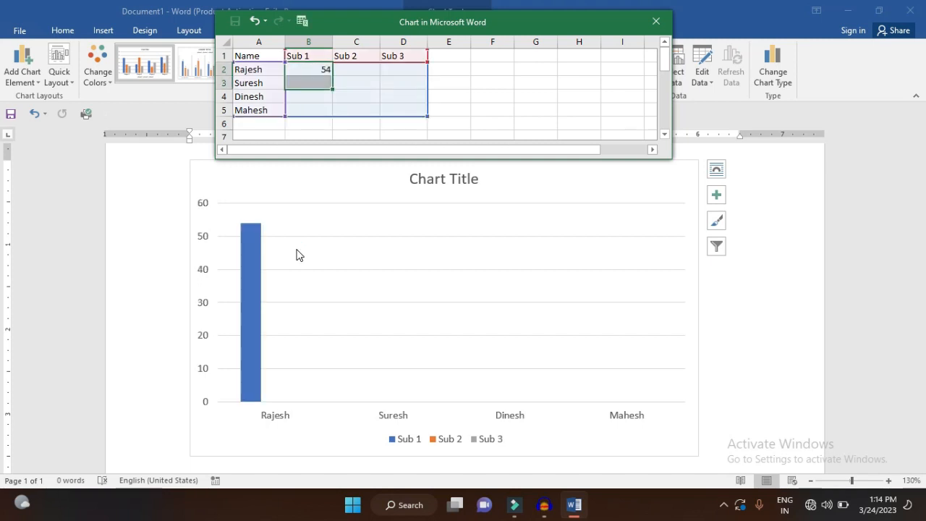
Fill the RANDBETWEEN formula down and across the range B2 to D5, and close the datasheet
{"action": "key", "text": "shift+Down"}
{"action": "key", "text": "shift+Down"}
{"action": "key", "text": "shift+Right"}
{"action": "key", "text": "shift+Right"}
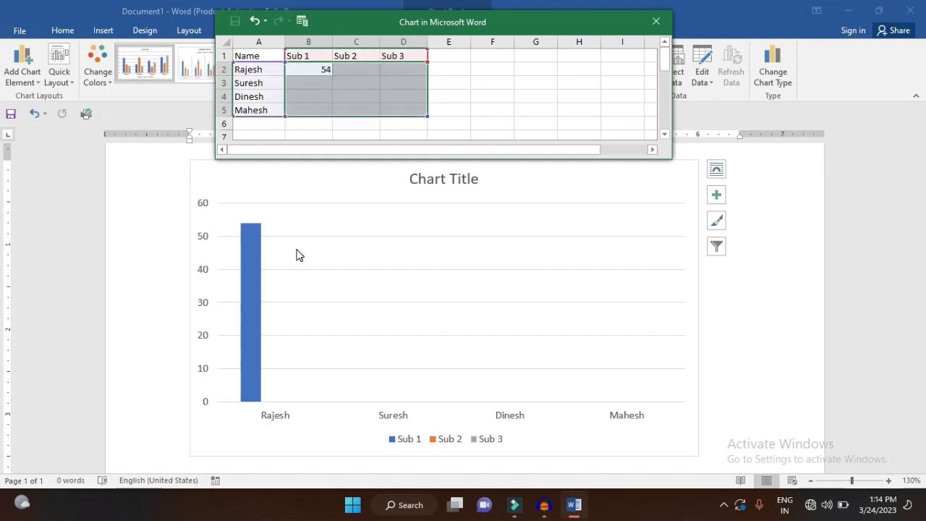
{"action": "key", "text": "ctrl+d"}
{"action": "key", "text": "ctrl+r"}
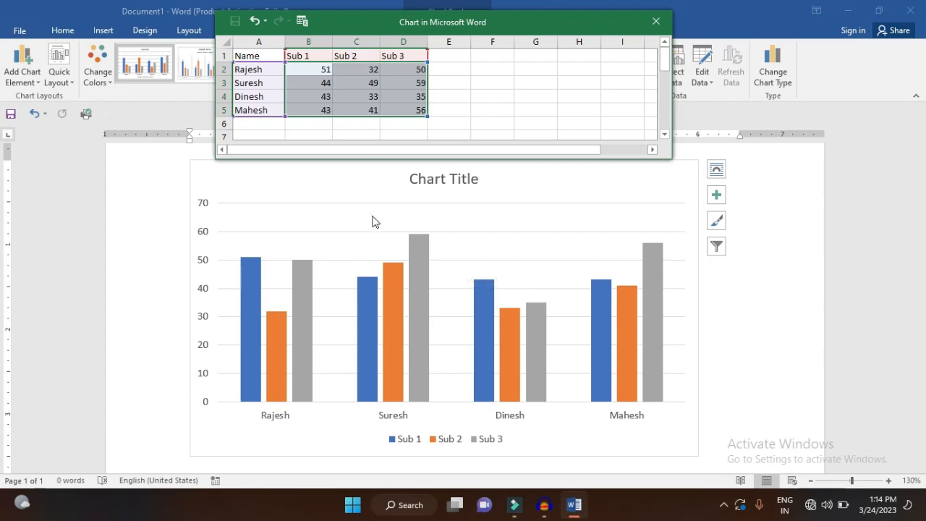
{"action": "left_click", "coordinate": [653, 24]}
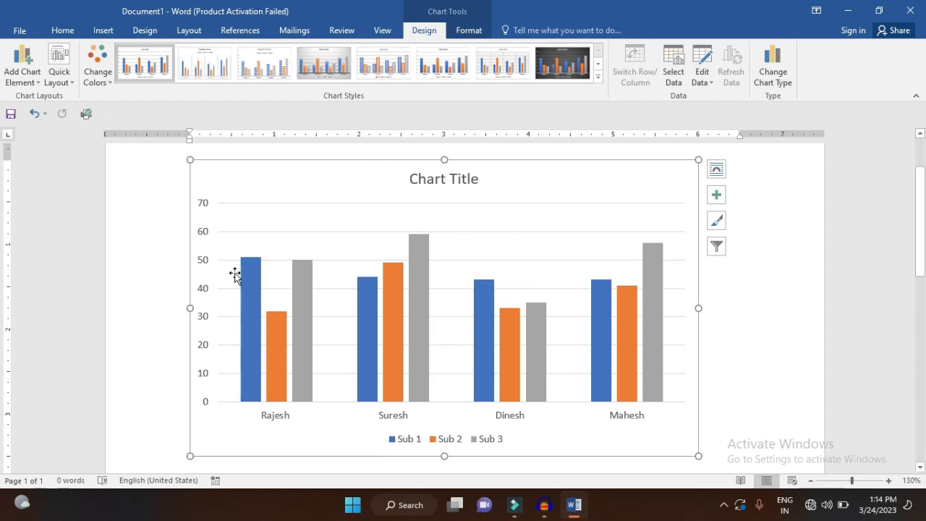
Preview the available chart elements, including axis titles, data labels and legend positions, and keep the legend at Bottom
{"action": "left_click", "coordinate": [12, 70]}
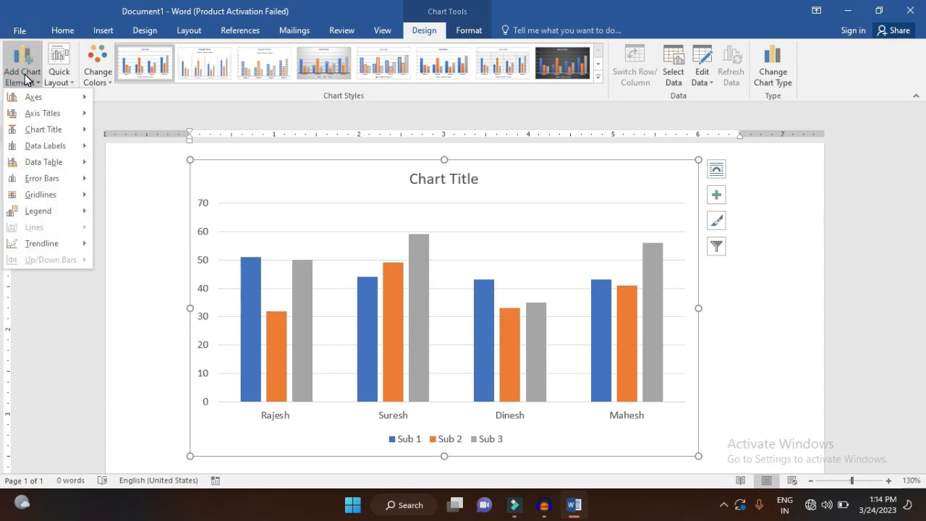
{"action": "mouse_move", "coordinate": [33, 98]}
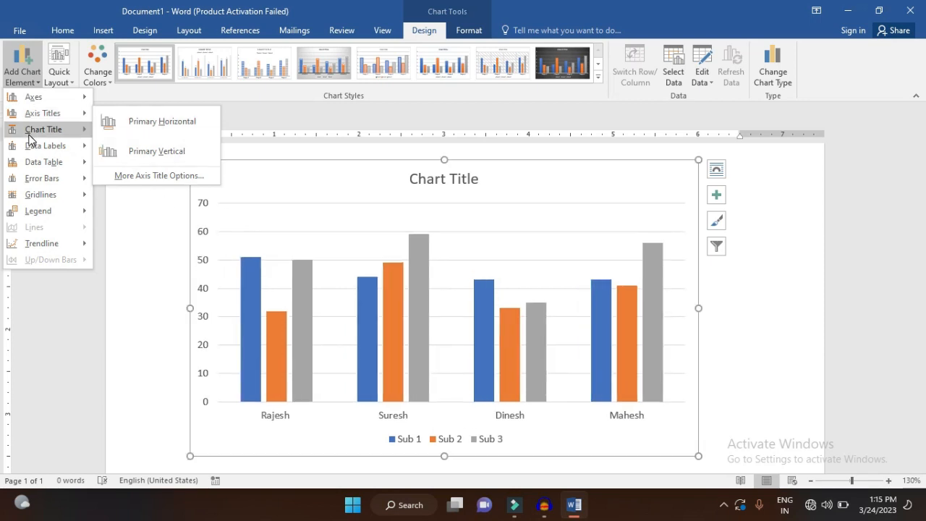
{"action": "mouse_move", "coordinate": [52, 148]}
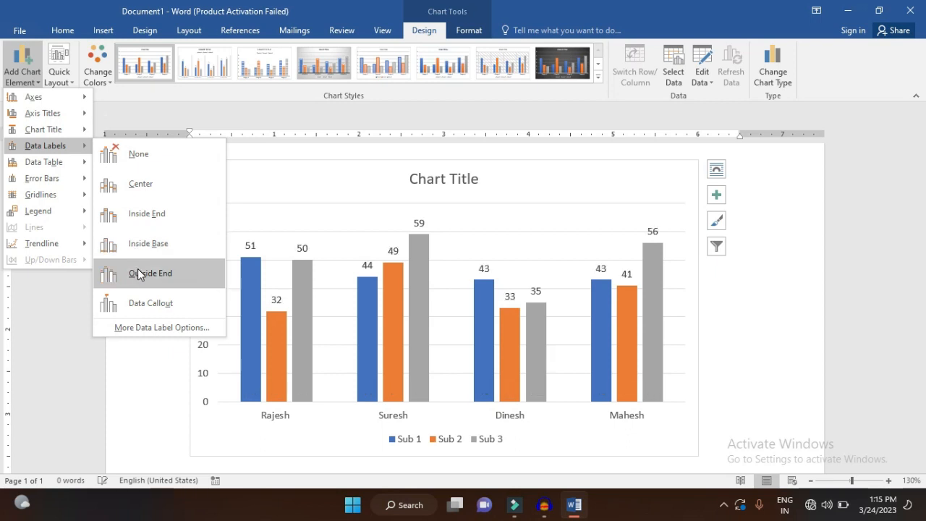
{"action": "left_click", "coordinate": [142, 301]}
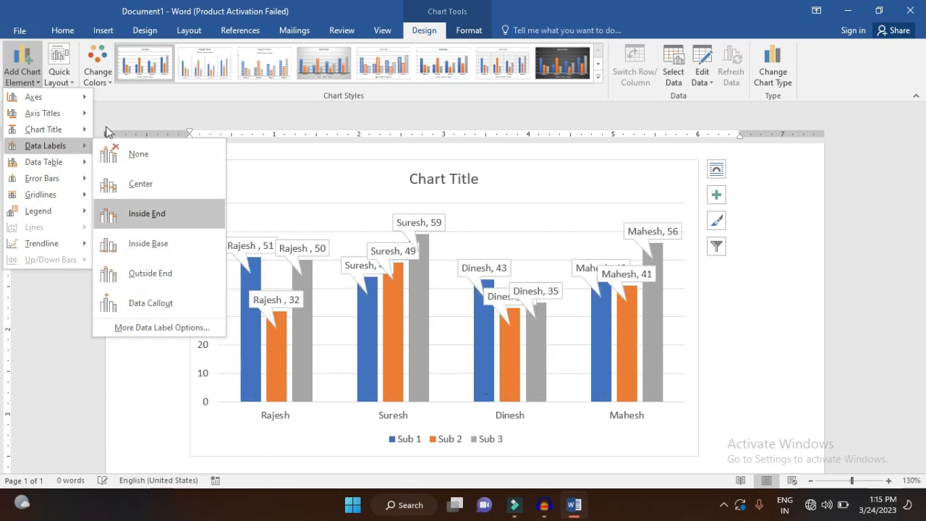
{"action": "mouse_move", "coordinate": [72, 167]}
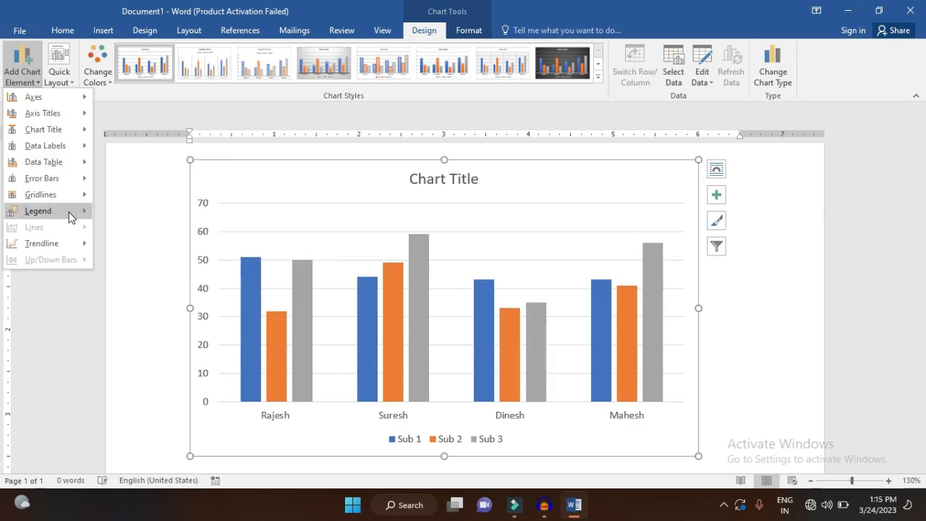
{"action": "mouse_move", "coordinate": [73, 212]}
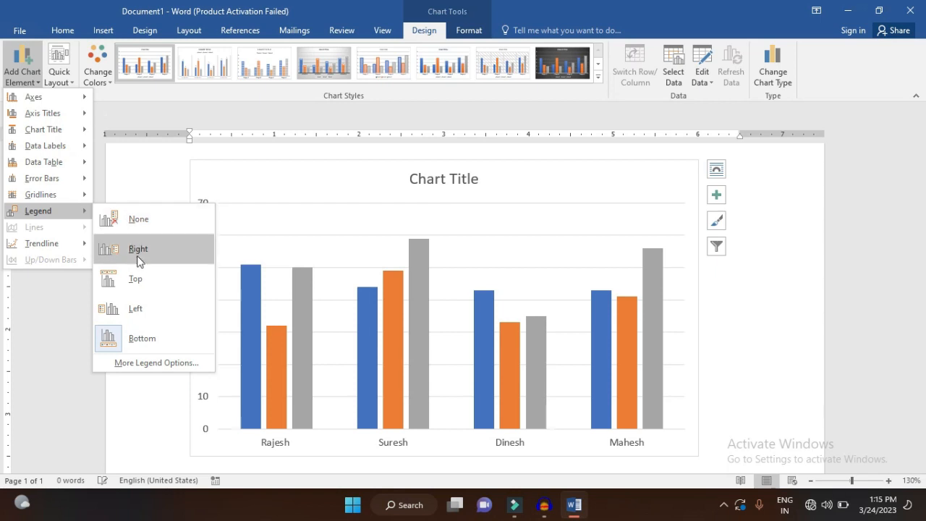
{"action": "left_click", "coordinate": [159, 339]}
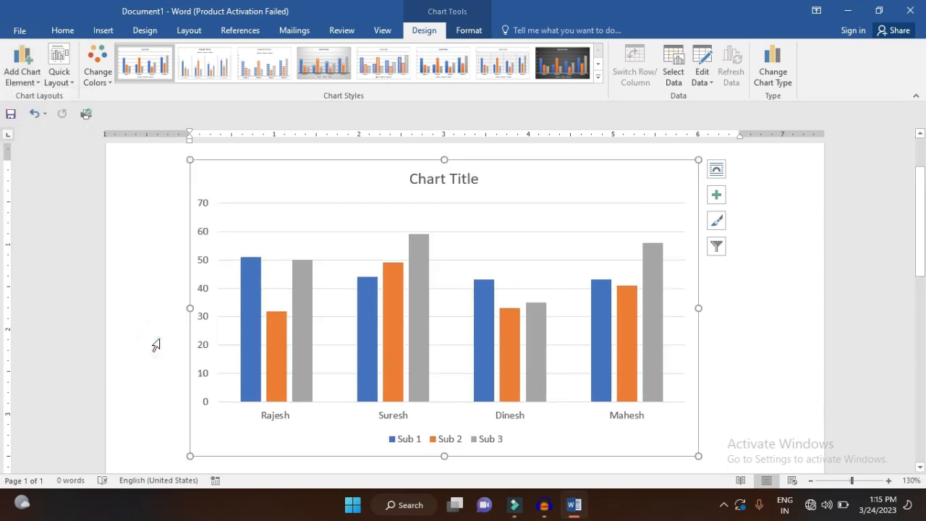
Add a data table with legend keys below the chart's columns
{"action": "left_click", "coordinate": [36, 81]}
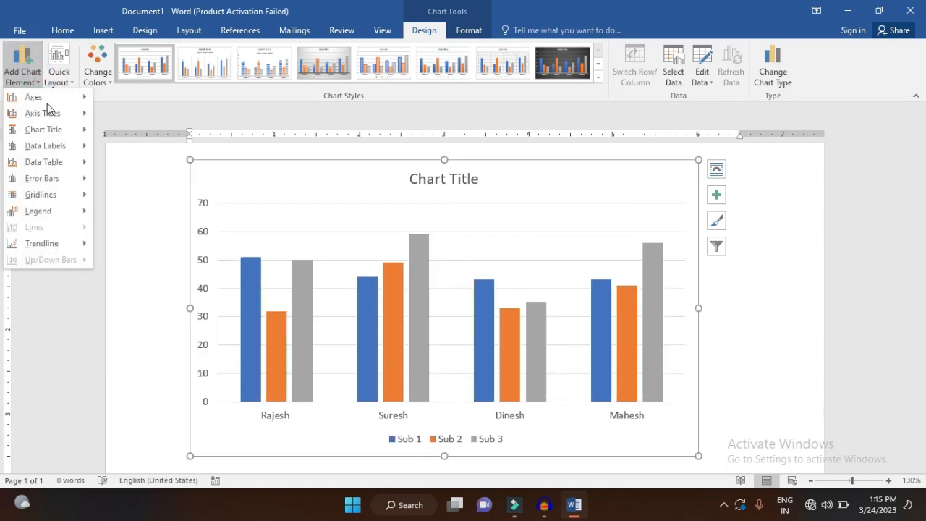
{"action": "mouse_move", "coordinate": [57, 131]}
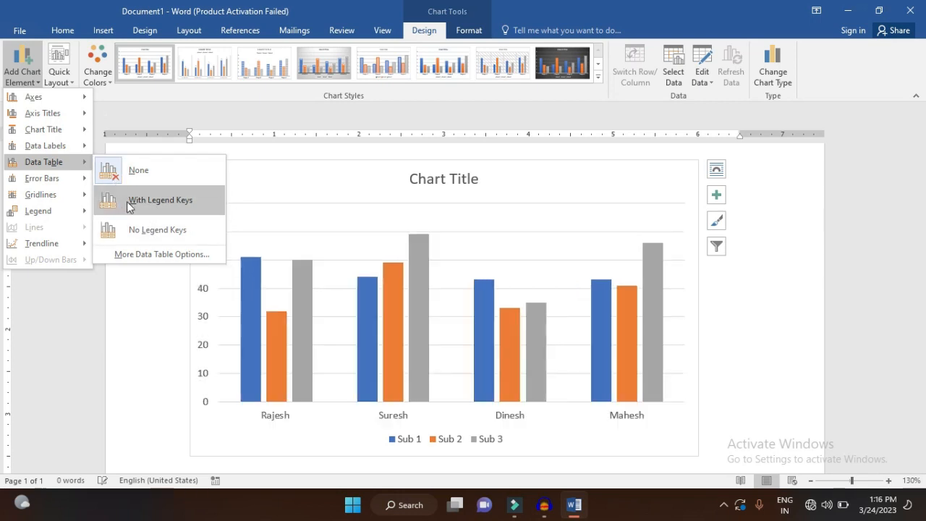
{"action": "left_click", "coordinate": [129, 204]}
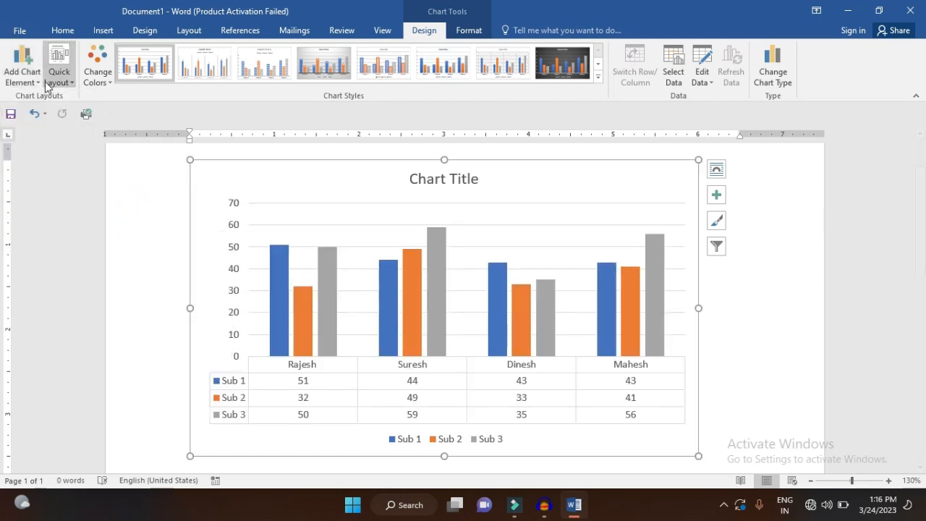
Add Inside Base data labels to the columns and apply the dark chart style with outlined, glowing columns
{"action": "left_click", "coordinate": [21, 69]}
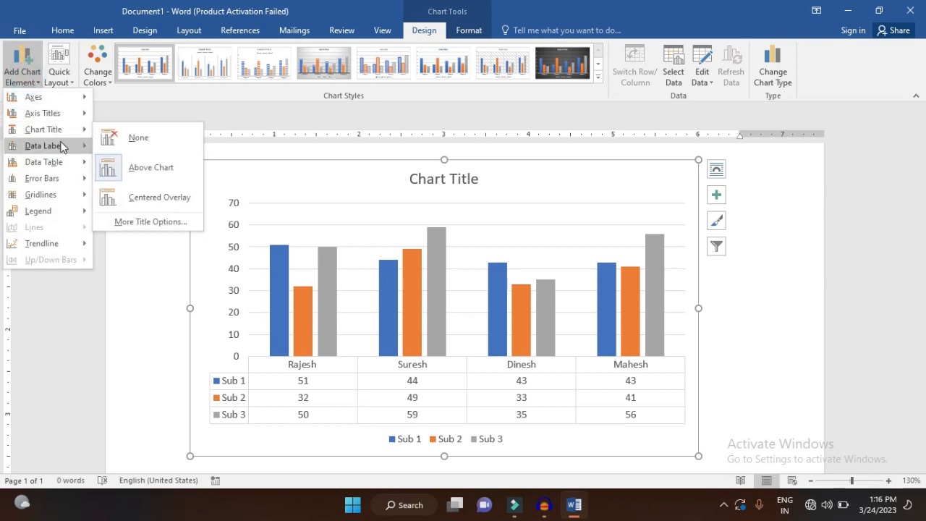
{"action": "mouse_move", "coordinate": [62, 147]}
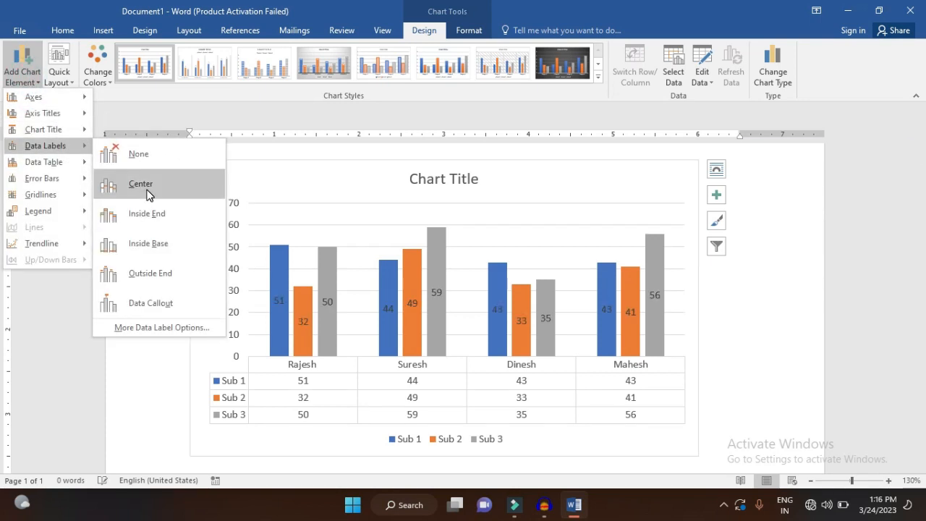
{"action": "left_click", "coordinate": [165, 250]}
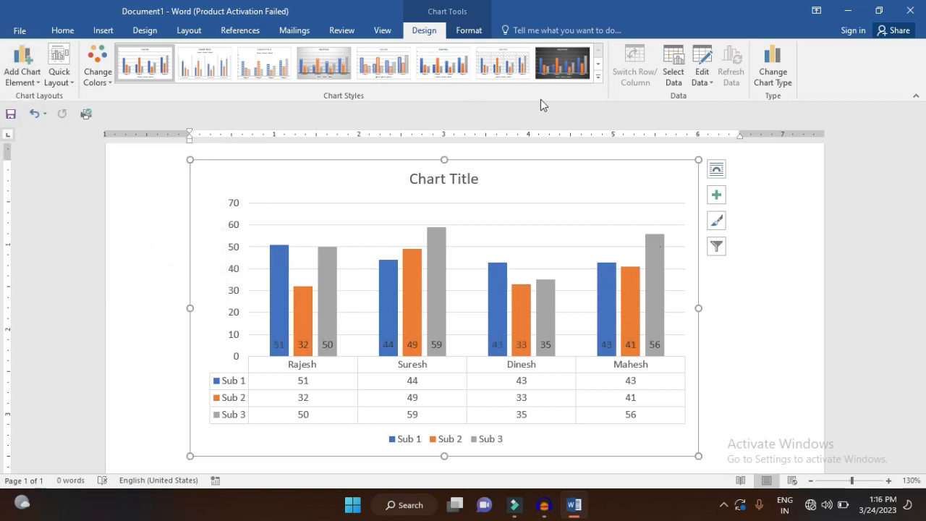
{"action": "left_click", "coordinate": [602, 76]}
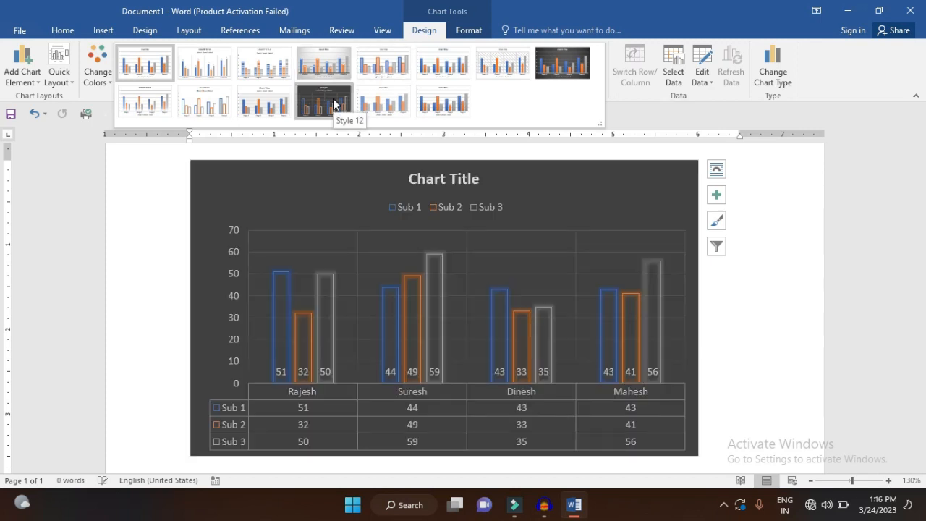
{"action": "left_click", "coordinate": [333, 99]}
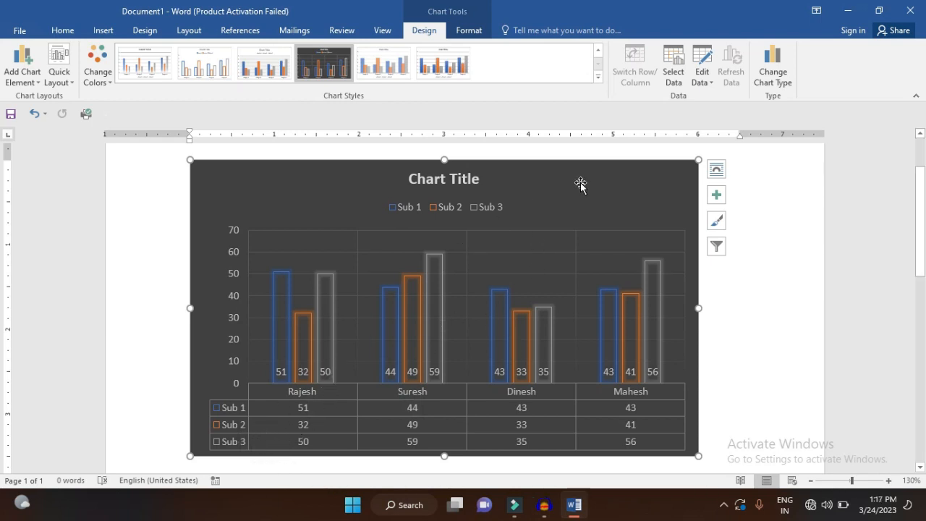
Change the chart data range to A1:C5 so only Sub 1 and Sub 2 are plotted, and close the datasheet
{"action": "left_click", "coordinate": [679, 72]}
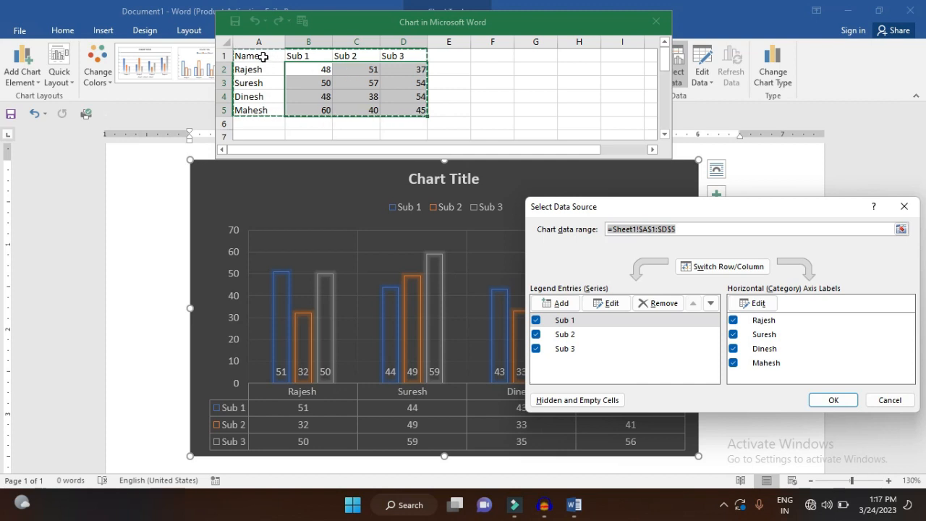
{"action": "left_click_drag", "start_coordinate": [268, 60], "coordinate": [341, 106]}
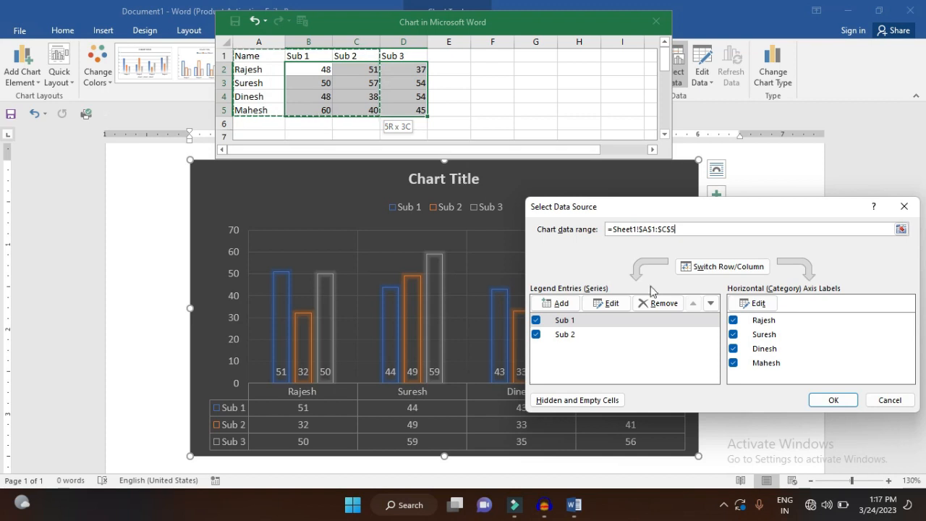
{"action": "left_click", "coordinate": [820, 398]}
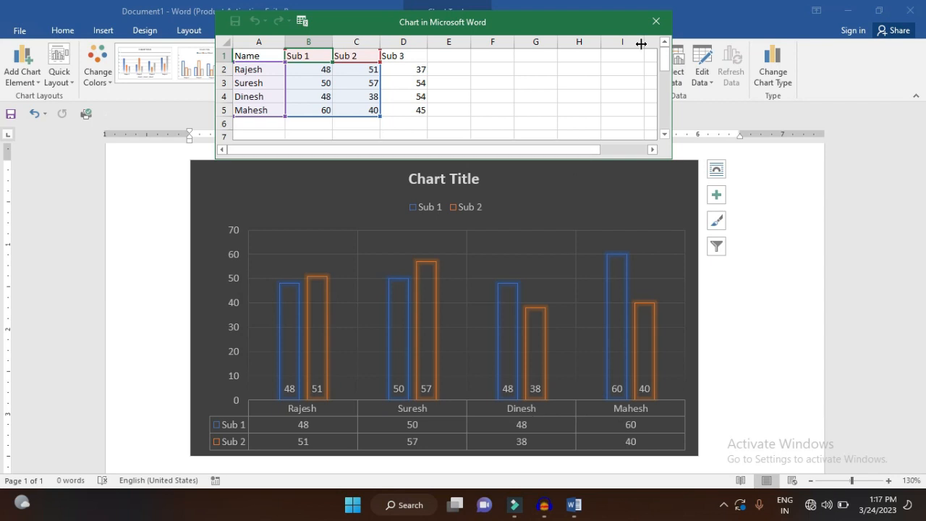
{"action": "left_click", "coordinate": [656, 21]}
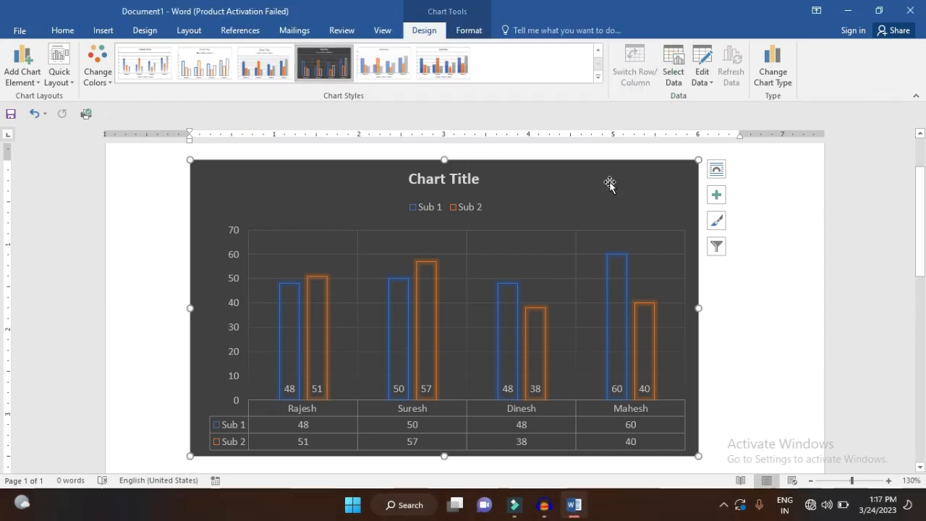
Replace the four people's names in cells A2:A5 of the chart's datasheet with new first names and close the datasheet
{"action": "left_click", "coordinate": [706, 62]}
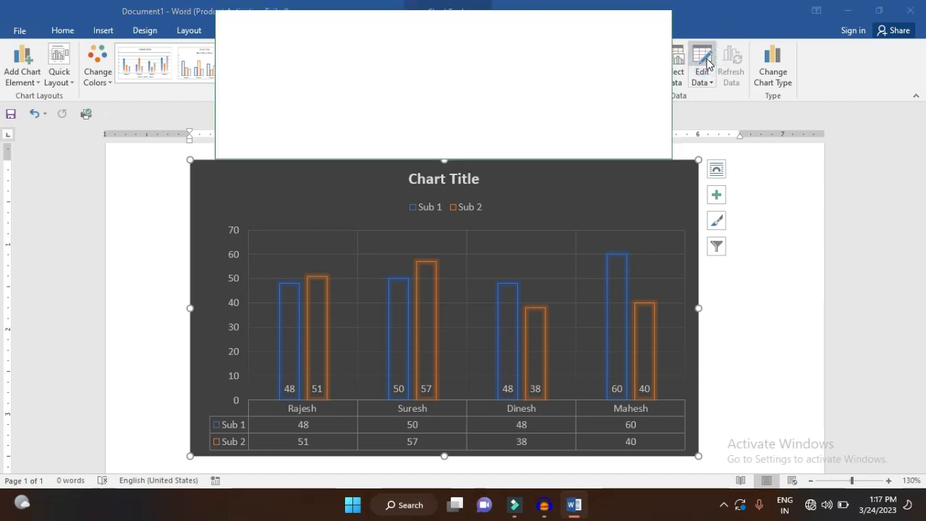
{"action": "left_click", "coordinate": [572, 294]}
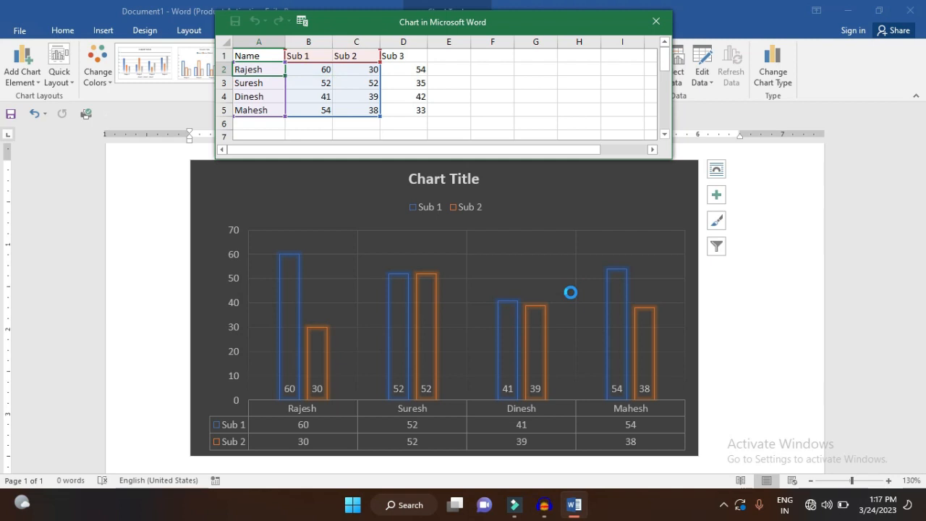
{"action": "type", "text": "Rahul"}
{"action": "key", "text": "Return"}
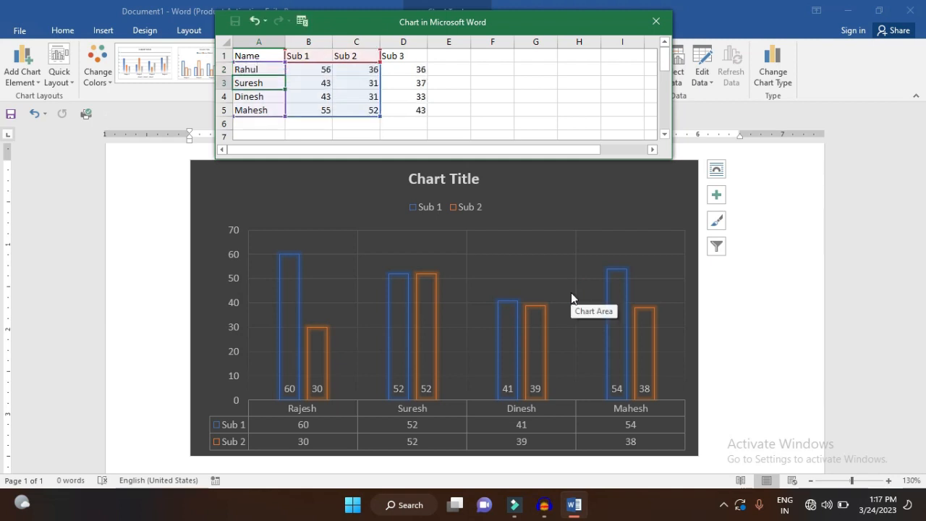
{"action": "type", "text": "Jeet"}
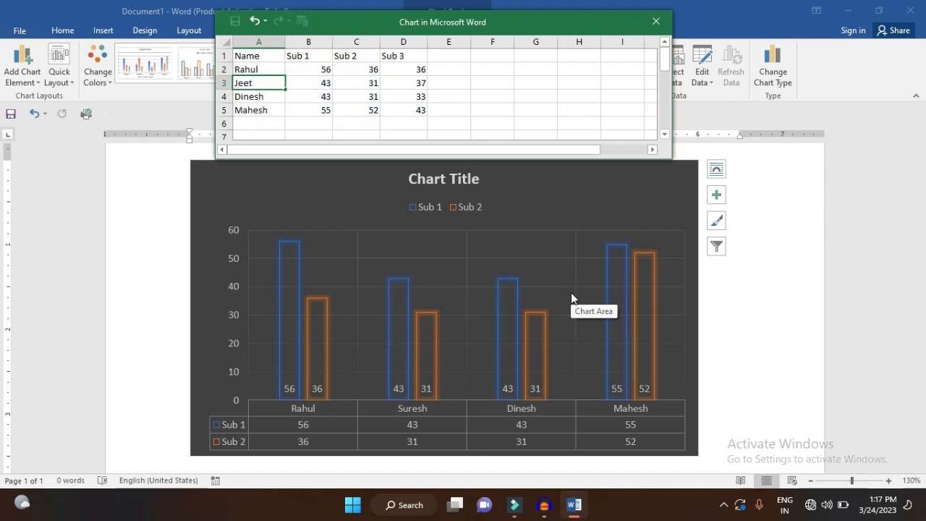
{"action": "key", "text": "Return"}
{"action": "type", "text": "Anup"}
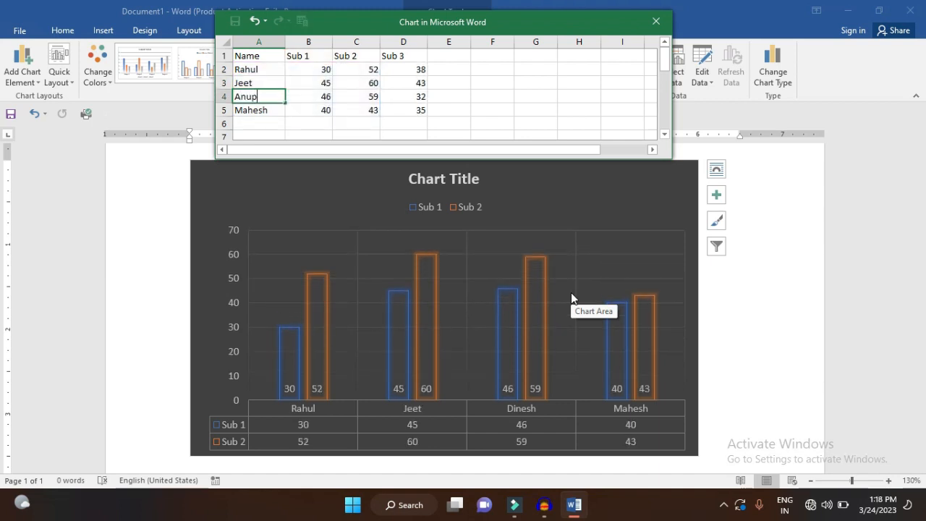
{"action": "key", "text": "Return"}
{"action": "type", "text": "Ash"}
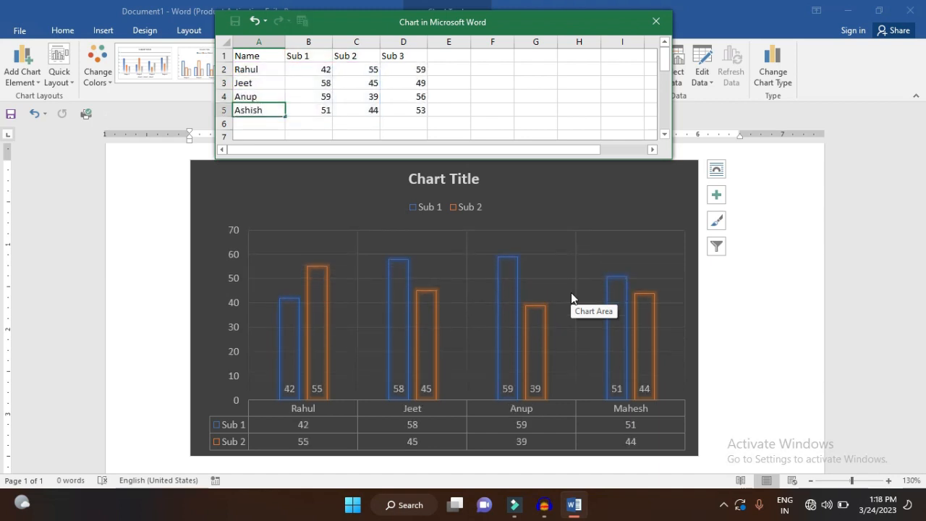
{"action": "type", "text": "ish"}
{"action": "key", "text": "Return"}
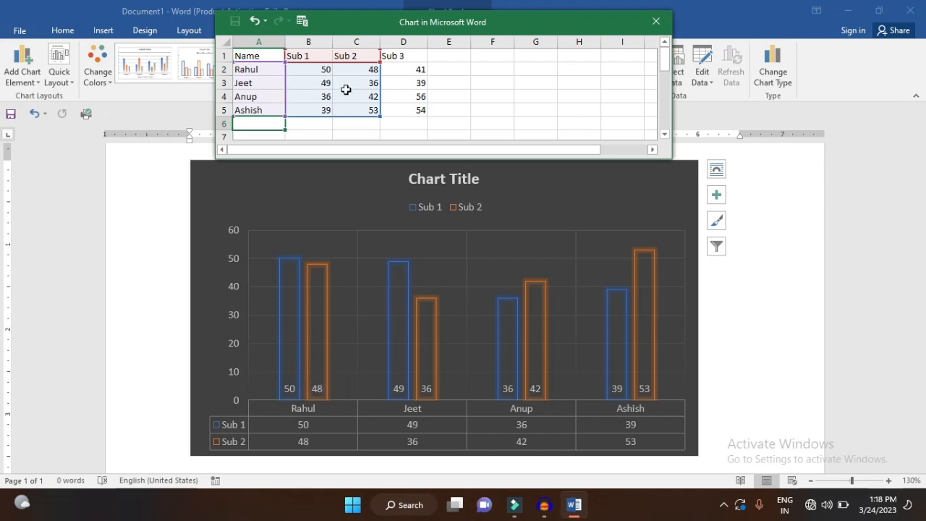
{"action": "left_click", "coordinate": [655, 21]}
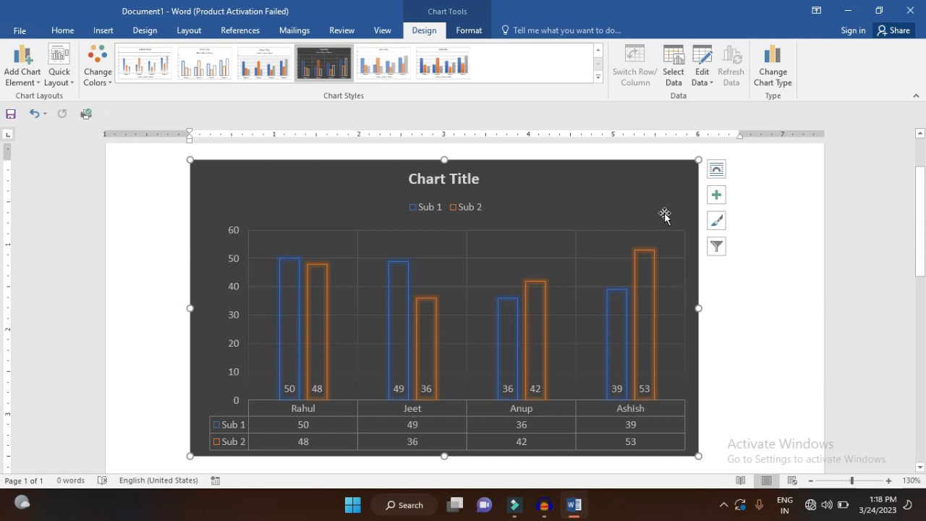
Preview the Pie, Bar, Area, Radar and Sunburst chart types for the chart and leave the chart type as it is
{"action": "left_click", "coordinate": [653, 330]}
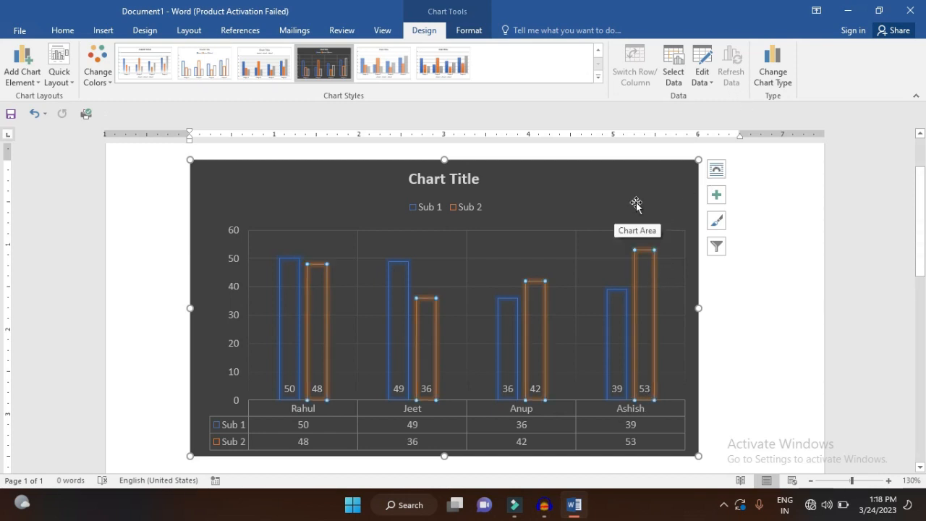
{"action": "left_click", "coordinate": [781, 85]}
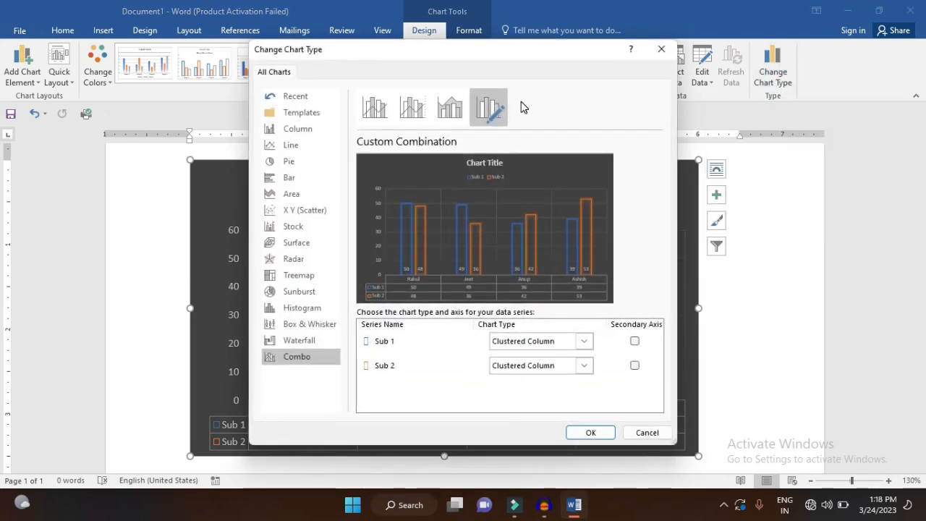
{"action": "left_click", "coordinate": [290, 163]}
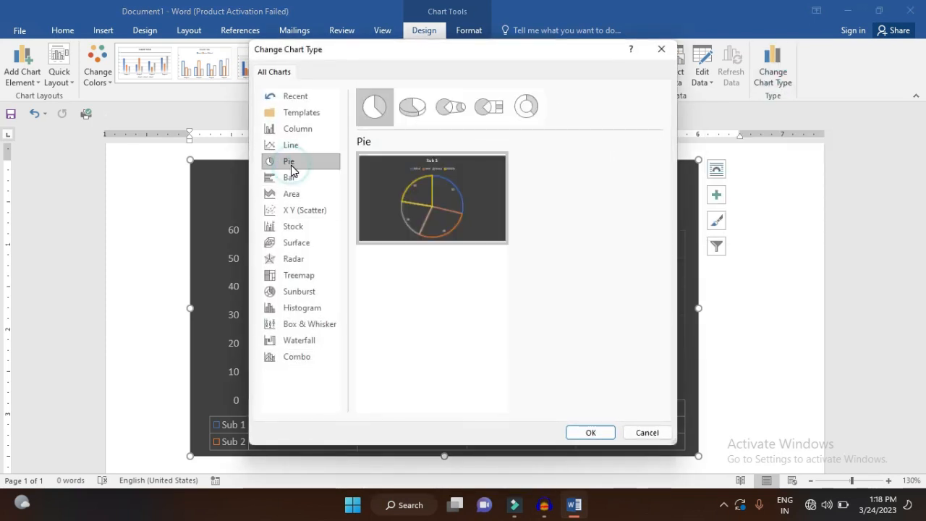
{"action": "left_click", "coordinate": [290, 179]}
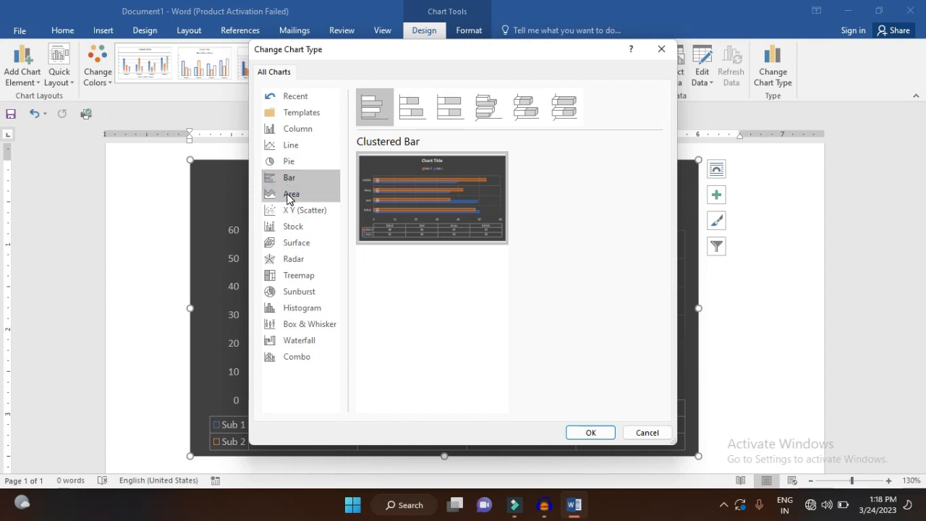
{"action": "left_click", "coordinate": [290, 195]}
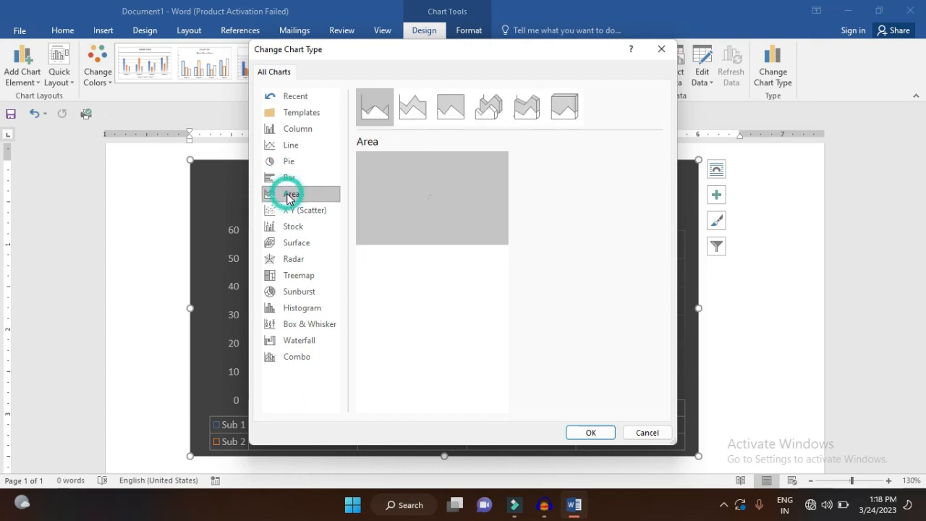
{"action": "left_click", "coordinate": [286, 263]}
{"action": "left_click", "coordinate": [292, 287]}
{"action": "mouse_move", "coordinate": [439, 206]}
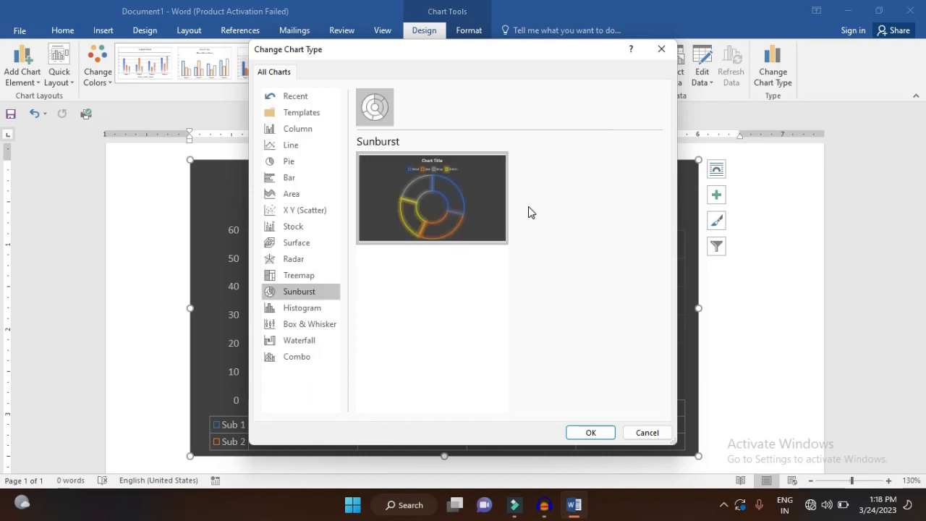
{"action": "left_click", "coordinate": [663, 48]}
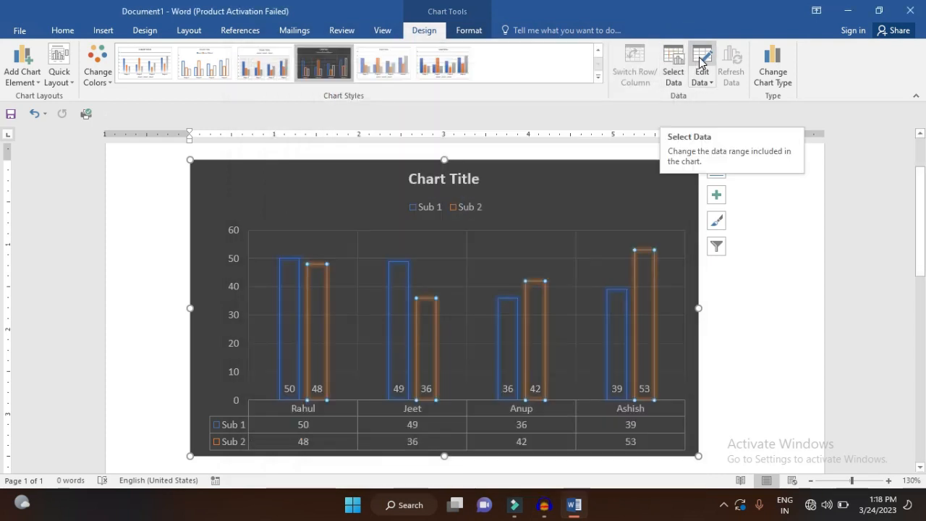
With the chart's datasheet open, swap rows and columns so each person becomes a data series, and close the datasheet
{"action": "left_click", "coordinate": [700, 61]}
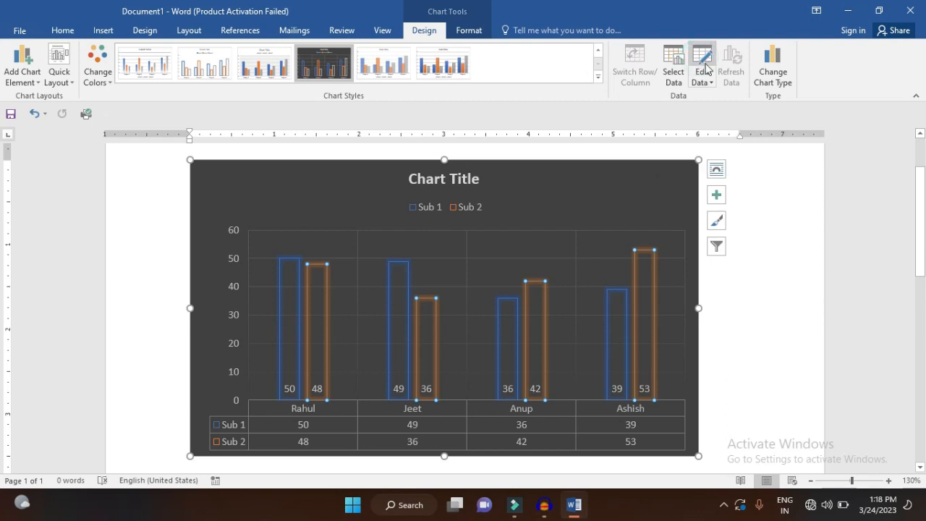
{"action": "left_click_drag", "start_coordinate": [581, 22], "coordinate": [497, 19]}
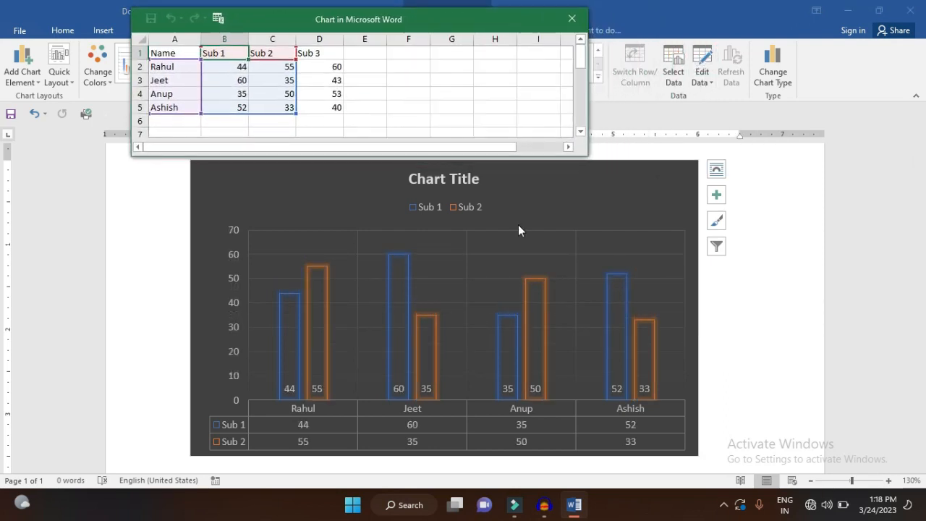
{"action": "left_click", "coordinate": [341, 230]}
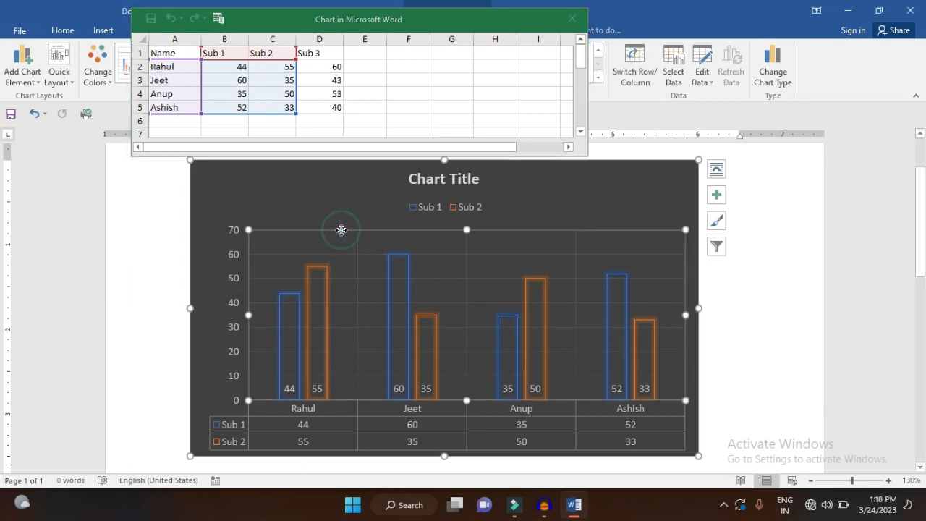
{"action": "left_click", "coordinate": [636, 67]}
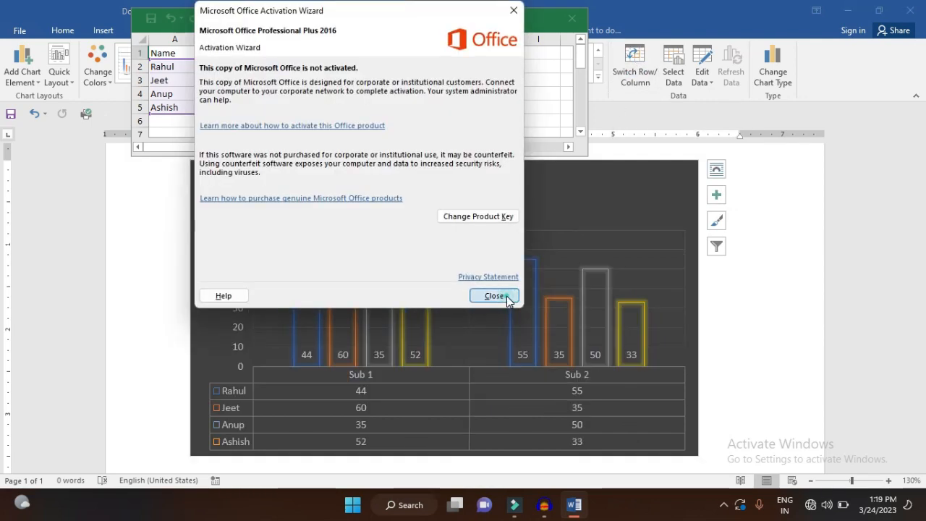
{"action": "left_click", "coordinate": [494, 296]}
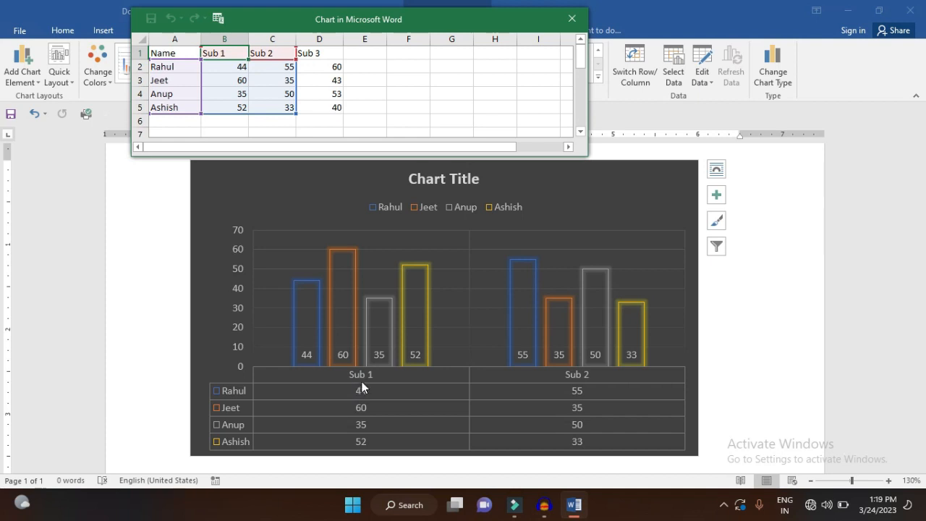
{"action": "left_click", "coordinate": [250, 70]}
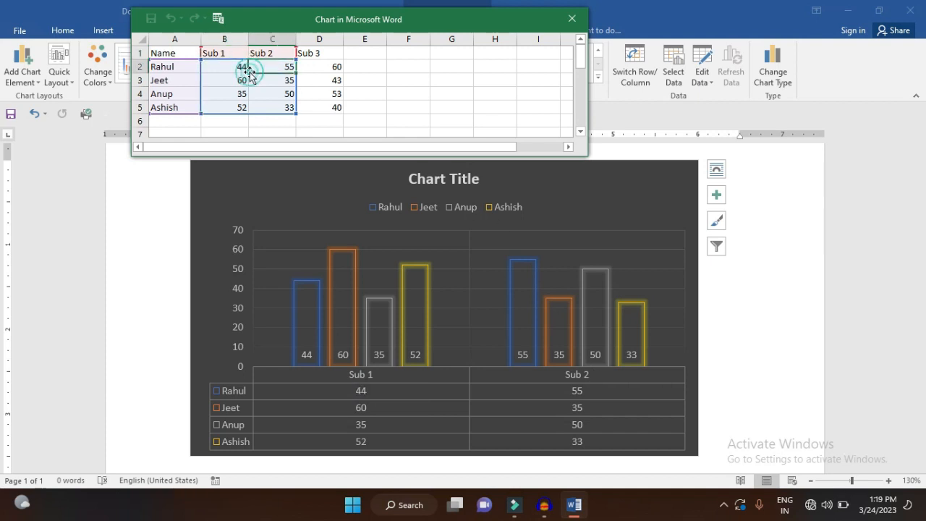
{"action": "left_click", "coordinate": [571, 20]}
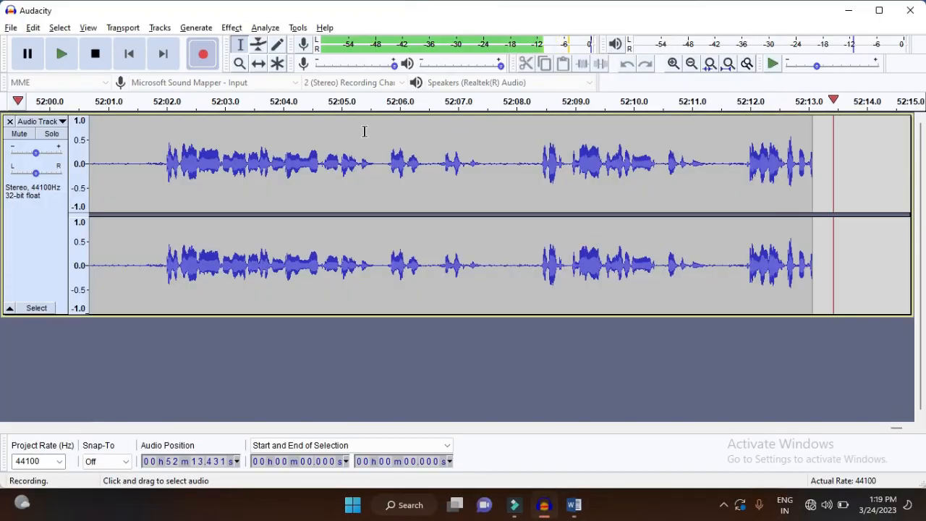
Switch back to the Word document and show the illustrations that can be inserted
{"action": "key", "text": "alt+Tab"}
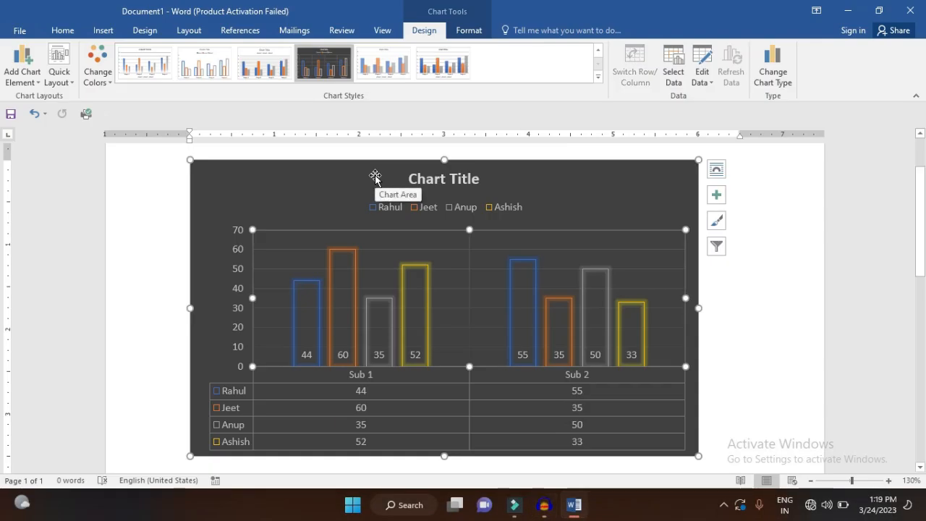
{"action": "left_click", "coordinate": [102, 30]}
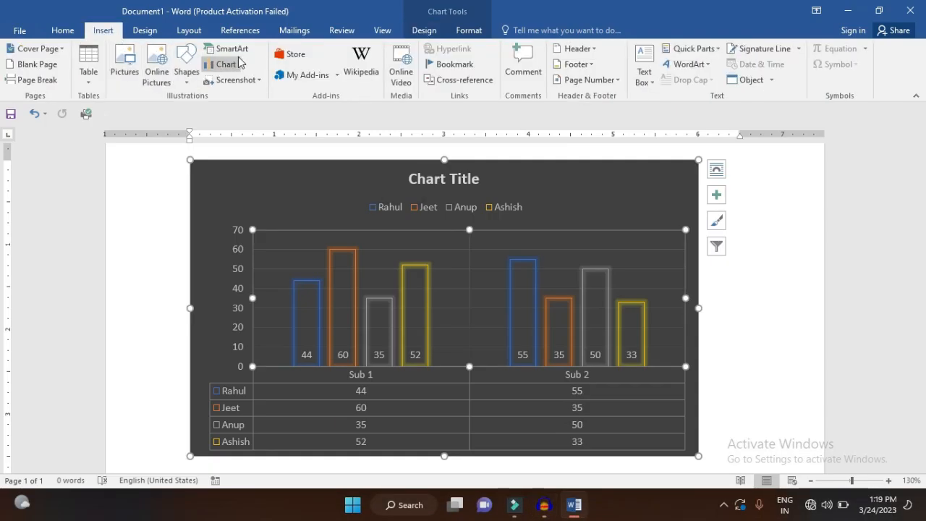